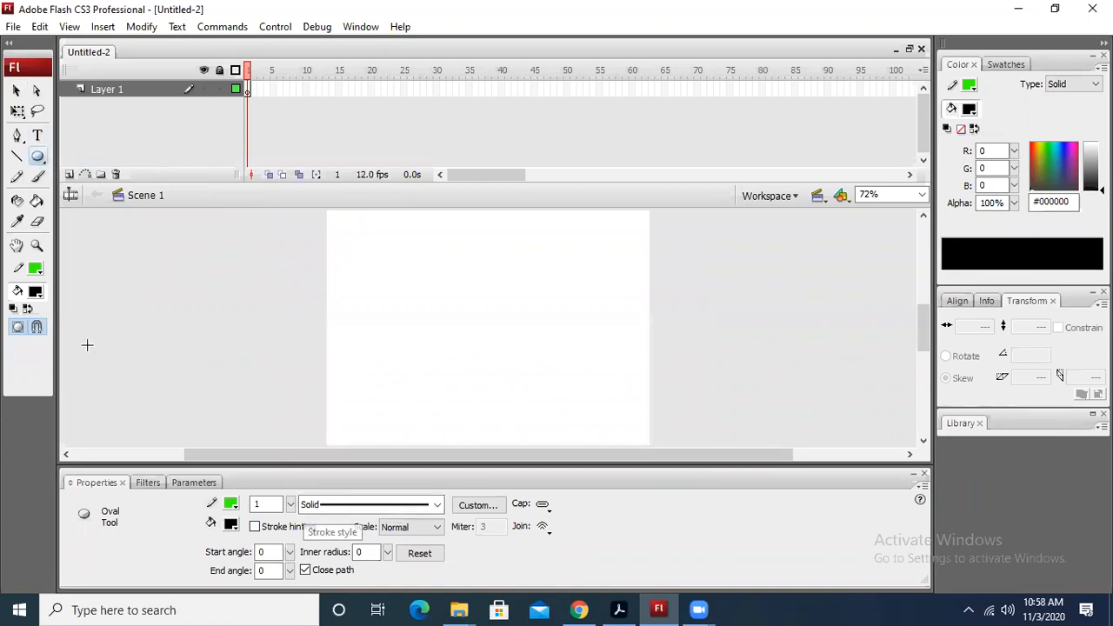
Draw a circle about 196 px wide on the stage with the Oval tool, filled with the red-to-black radial gradient.
{"action": "left_click", "coordinate": [35, 292]}
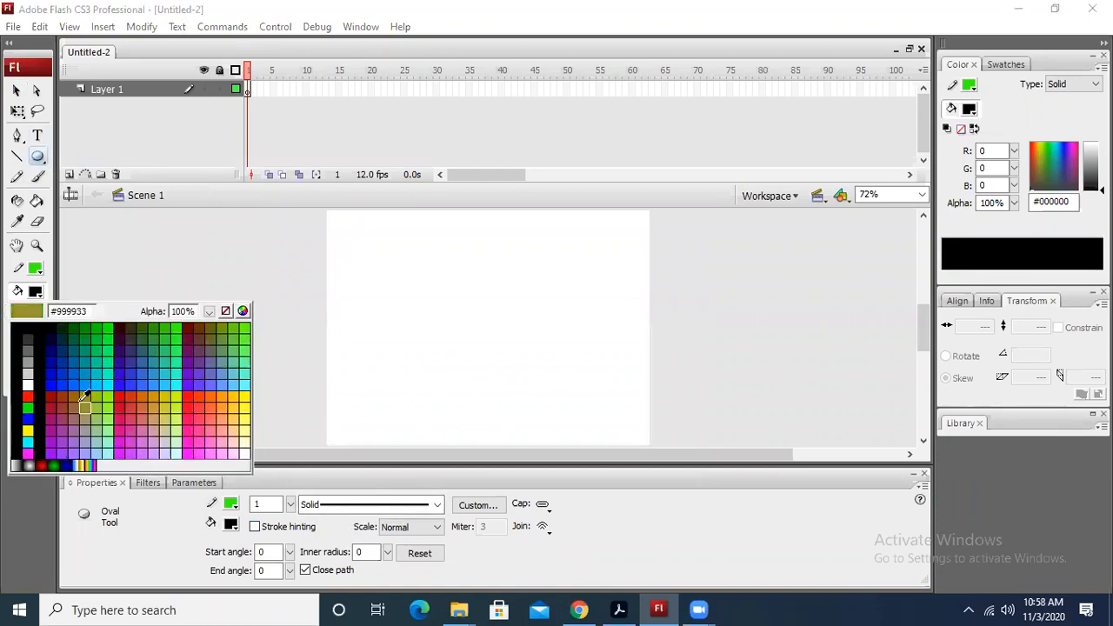
{"action": "left_click", "coordinate": [51, 398]}
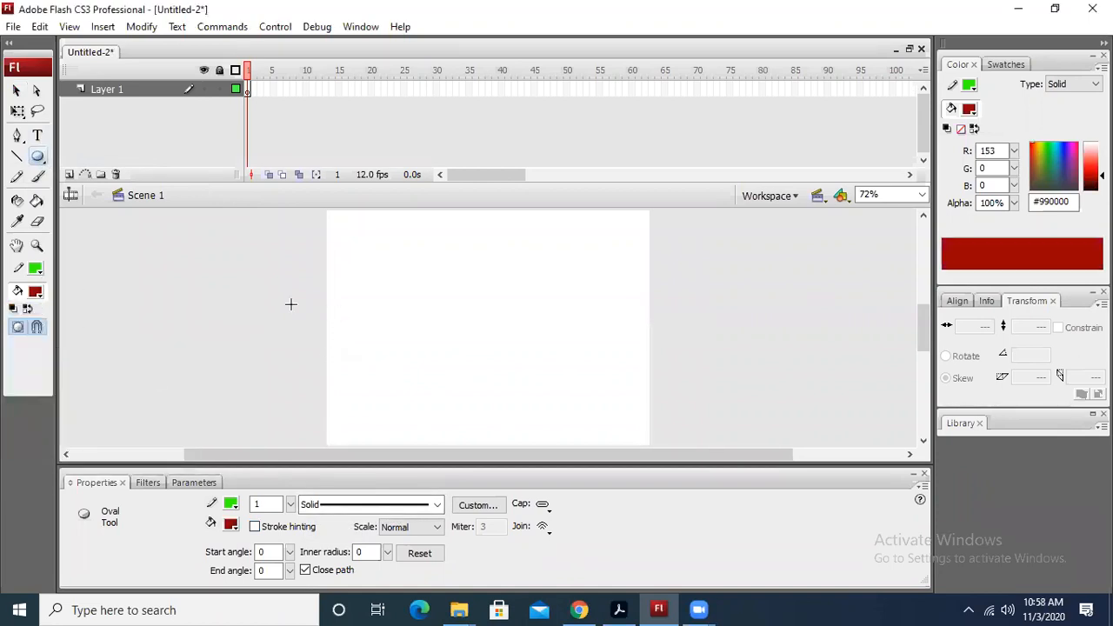
{"action": "left_click", "coordinate": [35, 292]}
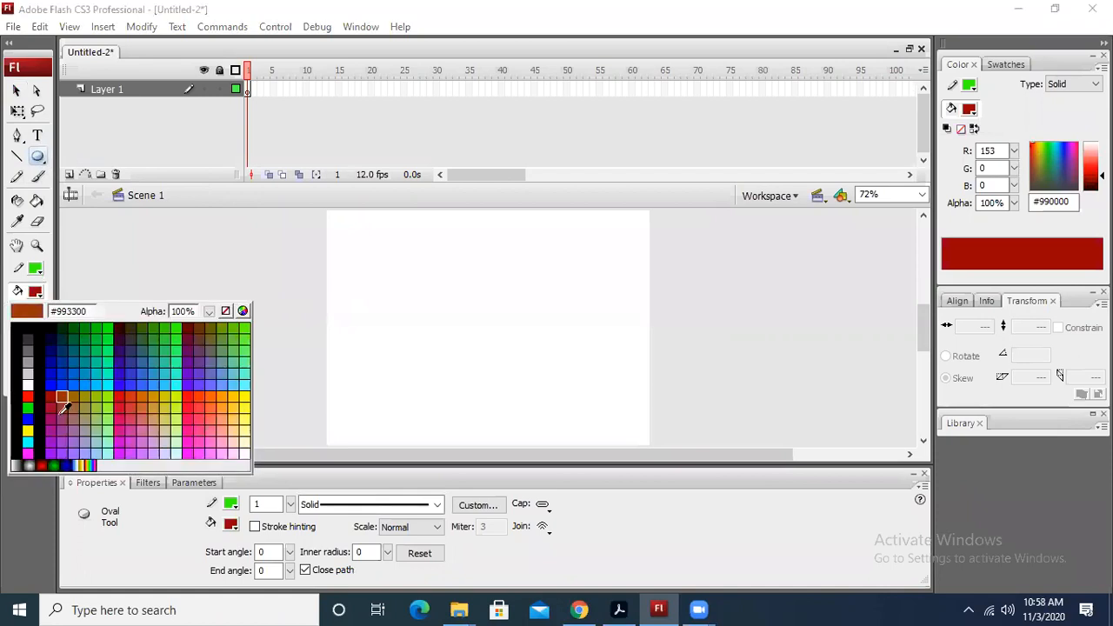
{"action": "left_click", "coordinate": [42, 466]}
{"action": "mouse_move", "coordinate": [387, 251]}
{"action": "left_mouse_down"}
{"action": "mouse_move", "coordinate": [467, 350]}
{"action": "mouse_move", "coordinate": [509, 368]}
{"action": "mouse_move", "coordinate": [497, 369]}
{"action": "left_mouse_up"}
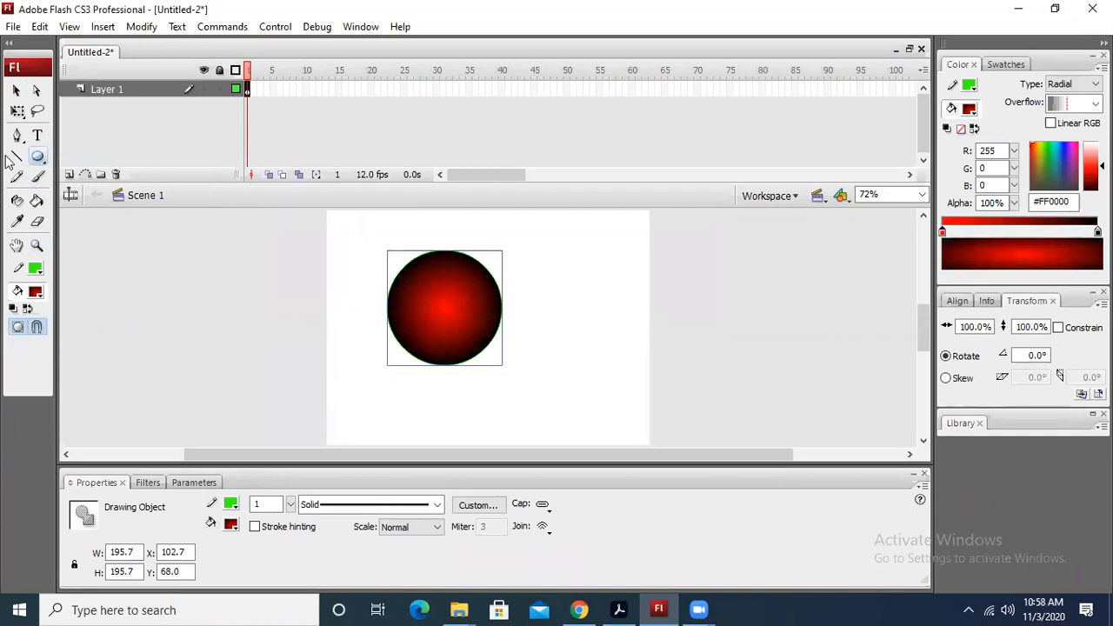
Break the circle apart into an editable shape and select both its fill and outline.
{"action": "left_click", "coordinate": [15, 90]}
{"action": "right_click", "coordinate": [435, 301]}
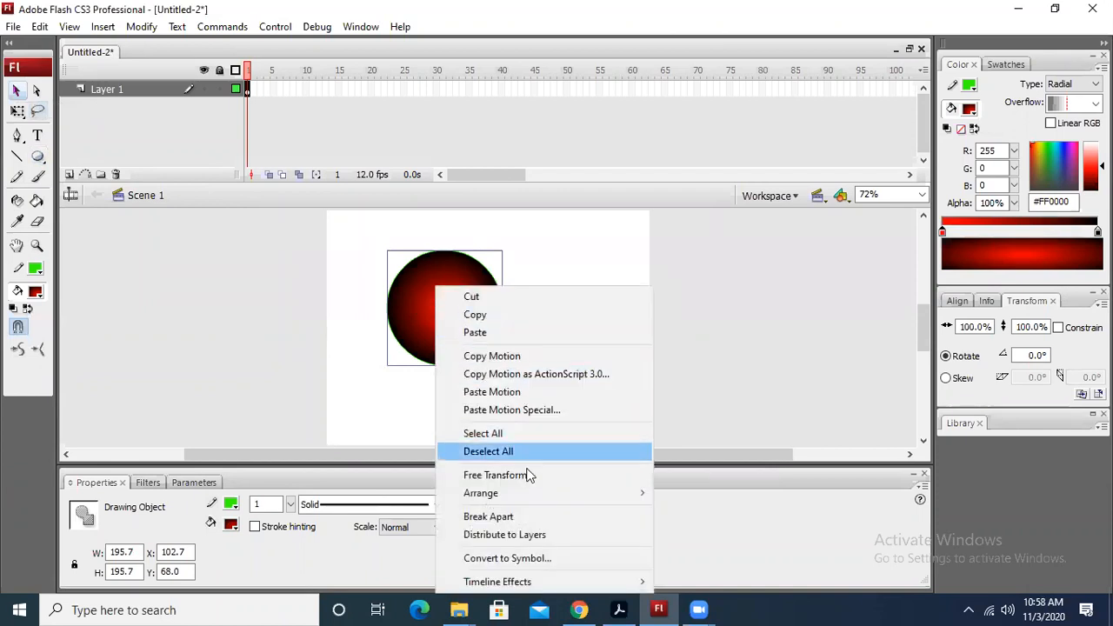
{"action": "left_click", "coordinate": [528, 520]}
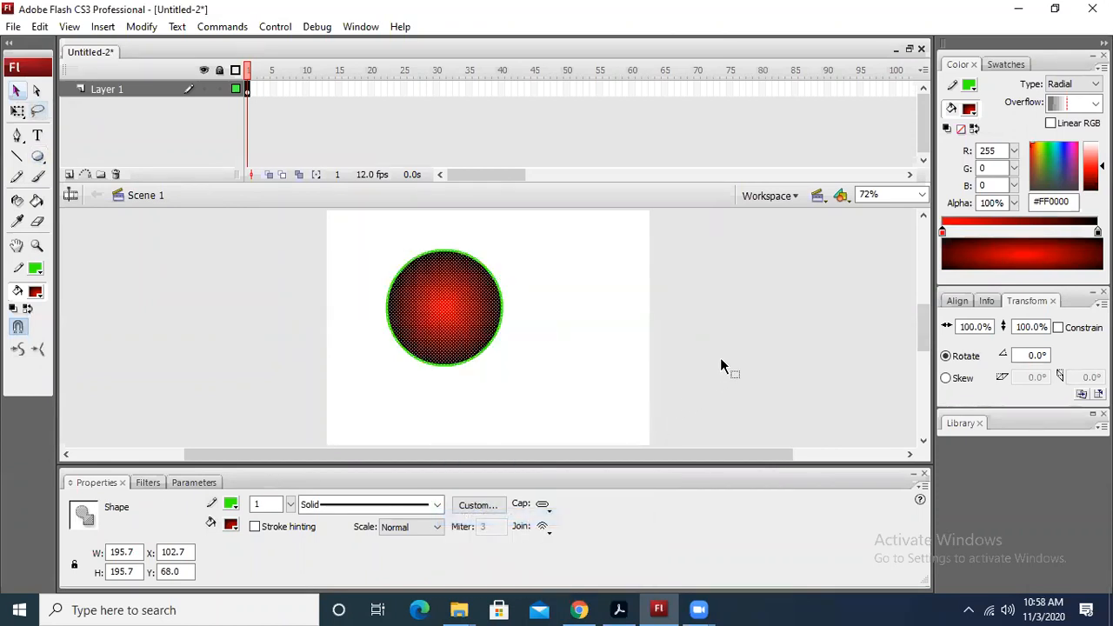
{"action": "left_click", "coordinate": [508, 347]}
{"action": "left_click", "coordinate": [479, 324]}
{"action": "left_click_drag", "start_coordinate": [362, 234], "coordinate": [567, 403]}
Try thickening the circle's solid outline to a stroke height of 38, and lower it again.
{"action": "left_click", "coordinate": [437, 505]}
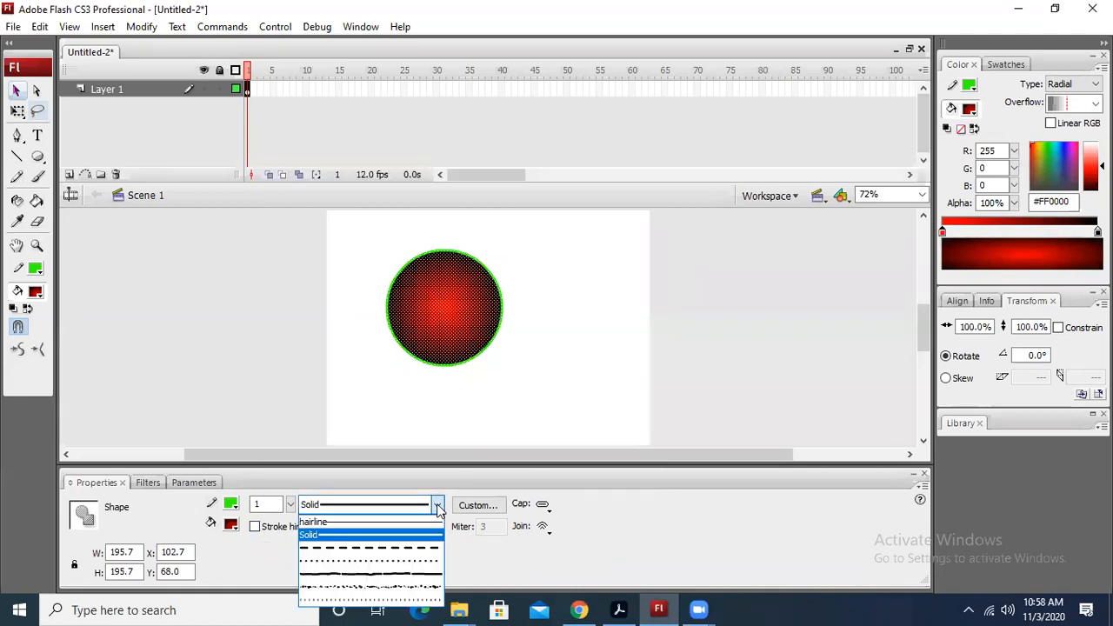
{"action": "left_click", "coordinate": [439, 509]}
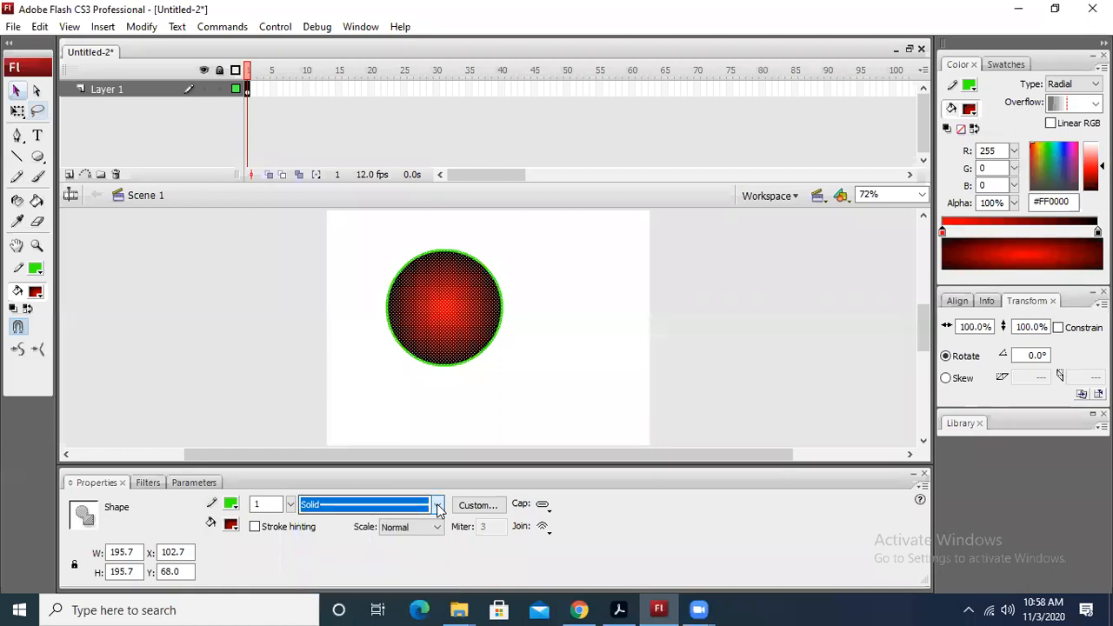
{"action": "left_click", "coordinate": [291, 504]}
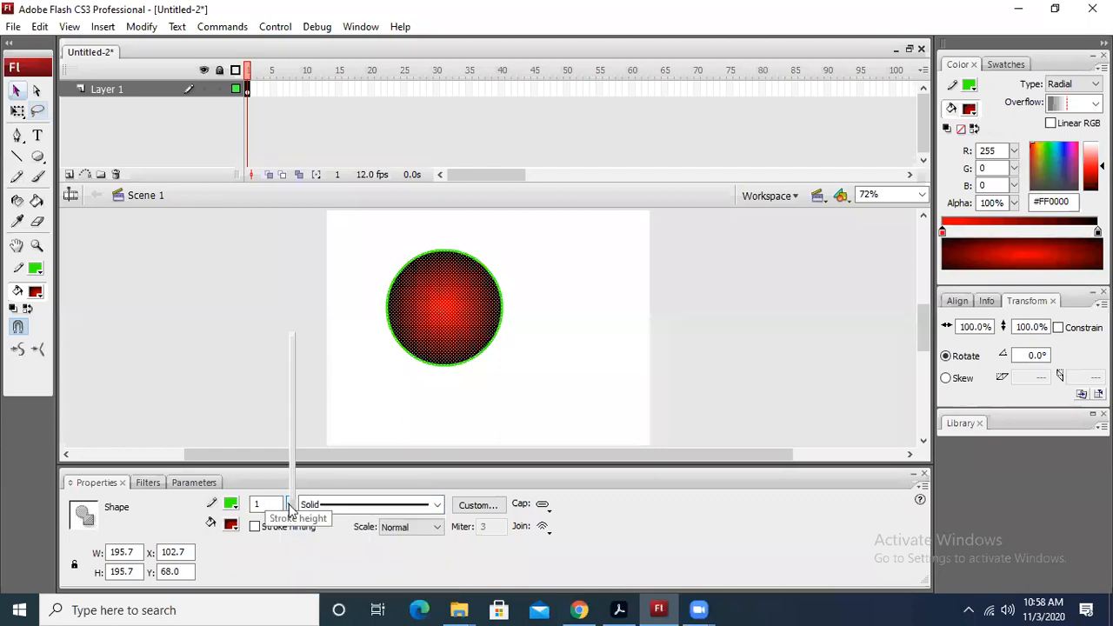
{"action": "mouse_move", "coordinate": [293, 484]}
{"action": "left_mouse_down"}
{"action": "mouse_move", "coordinate": [291, 499]}
{"action": "mouse_move", "coordinate": [307, 352]}
{"action": "mouse_move", "coordinate": [301, 517]}
{"action": "mouse_move", "coordinate": [303, 391]}
{"action": "left_mouse_up"}
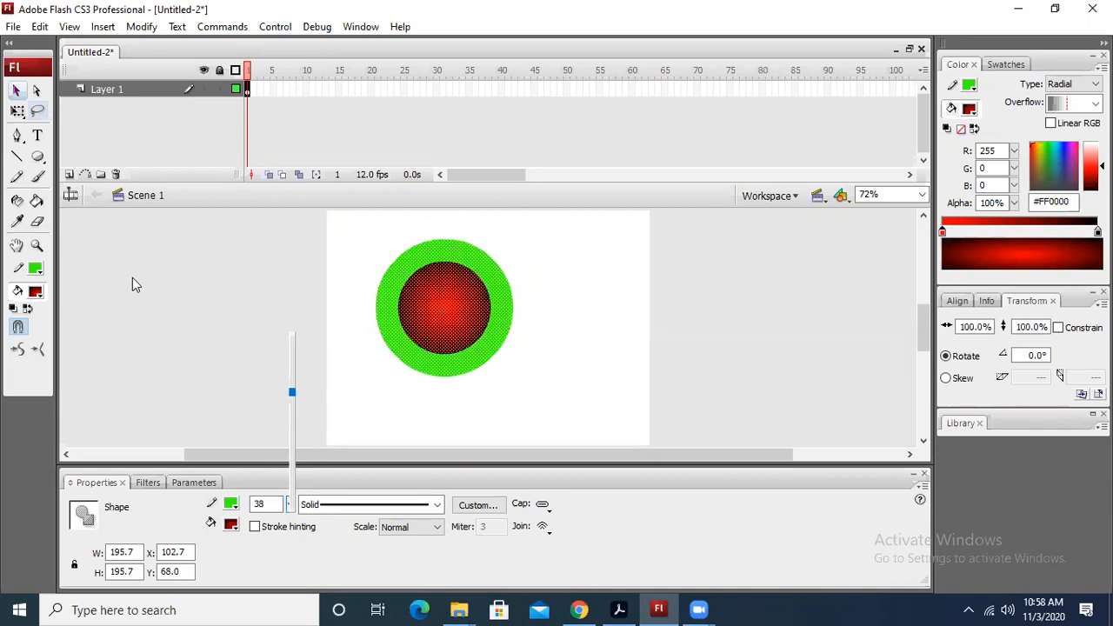
{"action": "mouse_move", "coordinate": [292, 393]}
{"action": "left_mouse_down"}
{"action": "mouse_move", "coordinate": [299, 516]}
{"action": "mouse_move", "coordinate": [290, 504]}
{"action": "mouse_move", "coordinate": [293, 516]}
{"action": "mouse_move", "coordinate": [276, 513]}
{"action": "left_mouse_up"}
Set the circle outline's stroke height to 5 and raise it to 10.
{"action": "double_click", "coordinate": [263, 504]}
{"action": "type", "text": "5"}
{"action": "key", "text": "Return"}
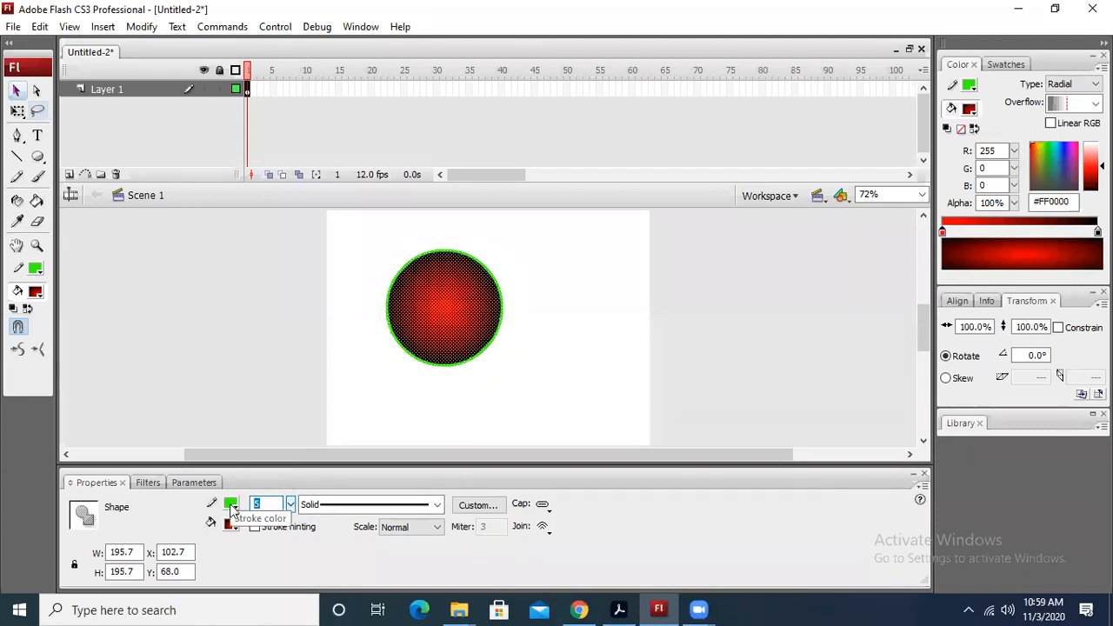
{"action": "type", "text": "10"}
{"action": "key", "text": "Return"}
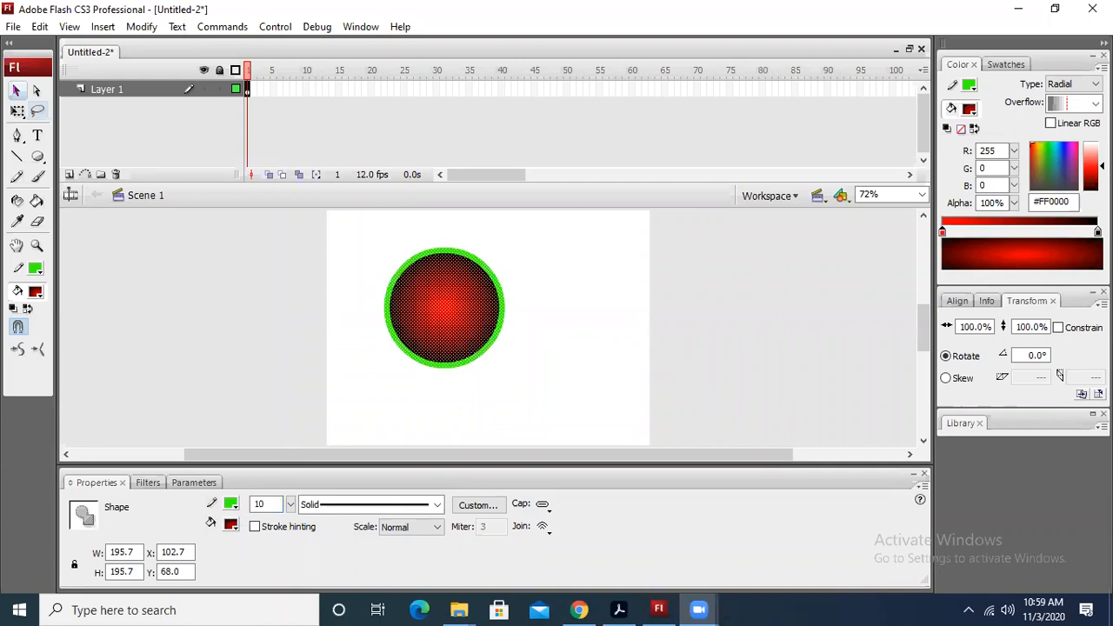
Reselect the whole circle, inspect its custom stroke style settings, cancel them and clear the selection.
{"action": "left_click", "coordinate": [735, 263]}
{"action": "left_click", "coordinate": [439, 335]}
{"action": "left_click_drag", "start_coordinate": [370, 231], "coordinate": [522, 388]}
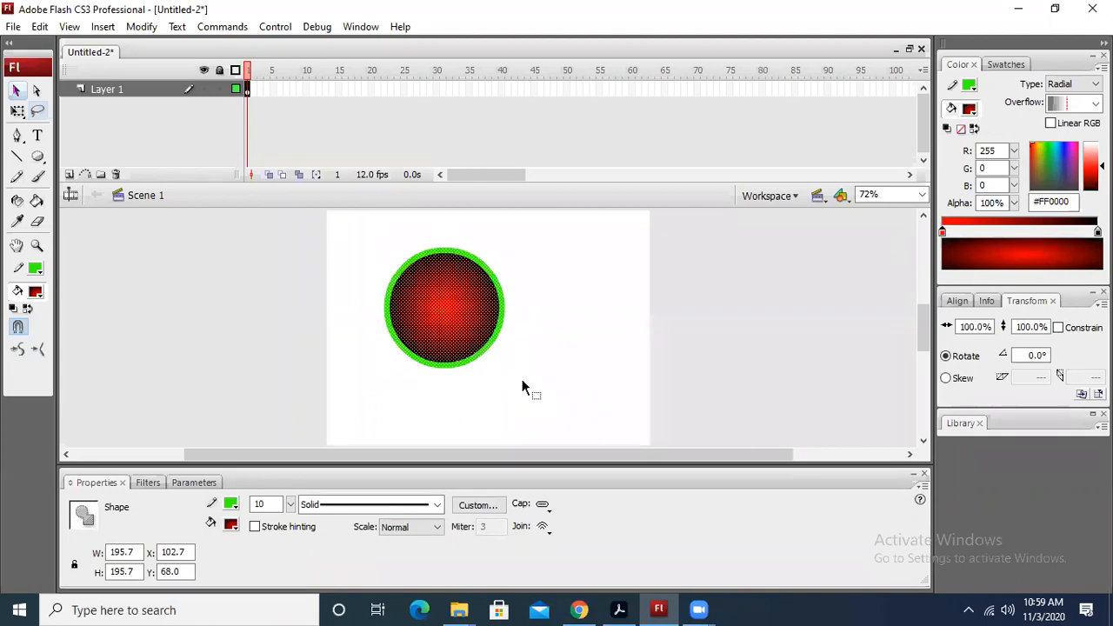
{"action": "left_click", "coordinate": [480, 506]}
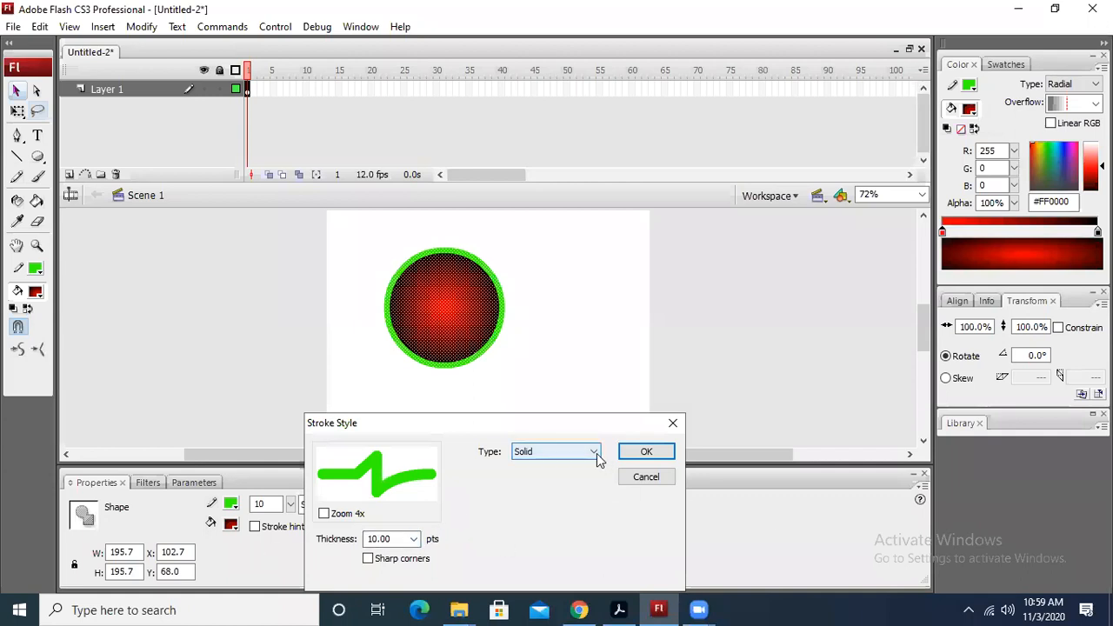
{"action": "left_click", "coordinate": [646, 477]}
{"action": "left_click", "coordinate": [727, 350]}
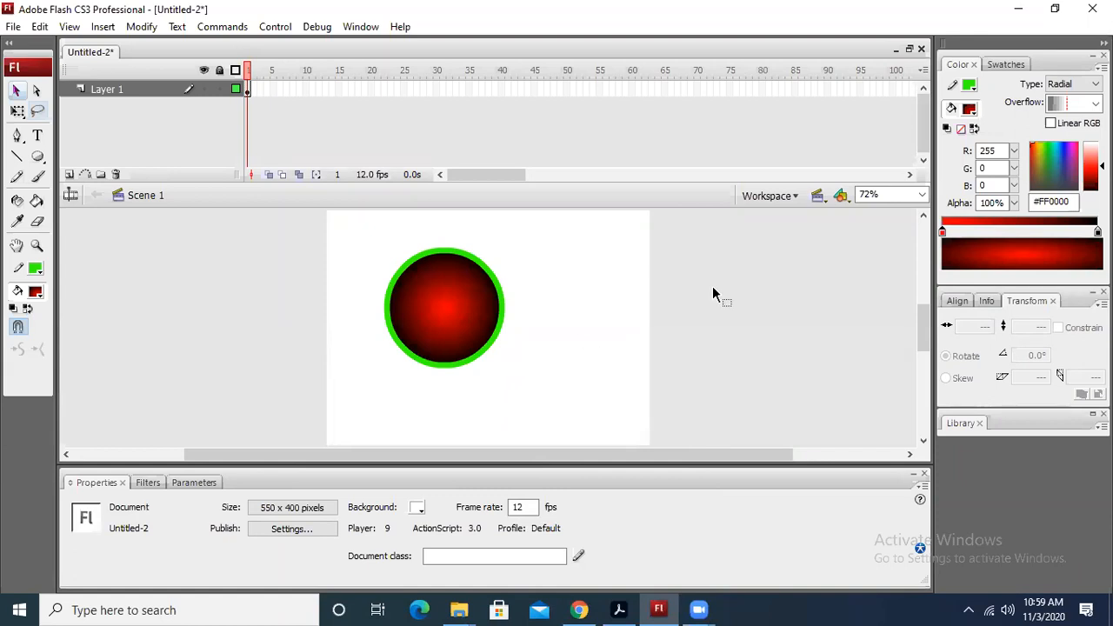
{"action": "left_click", "coordinate": [436, 320]}
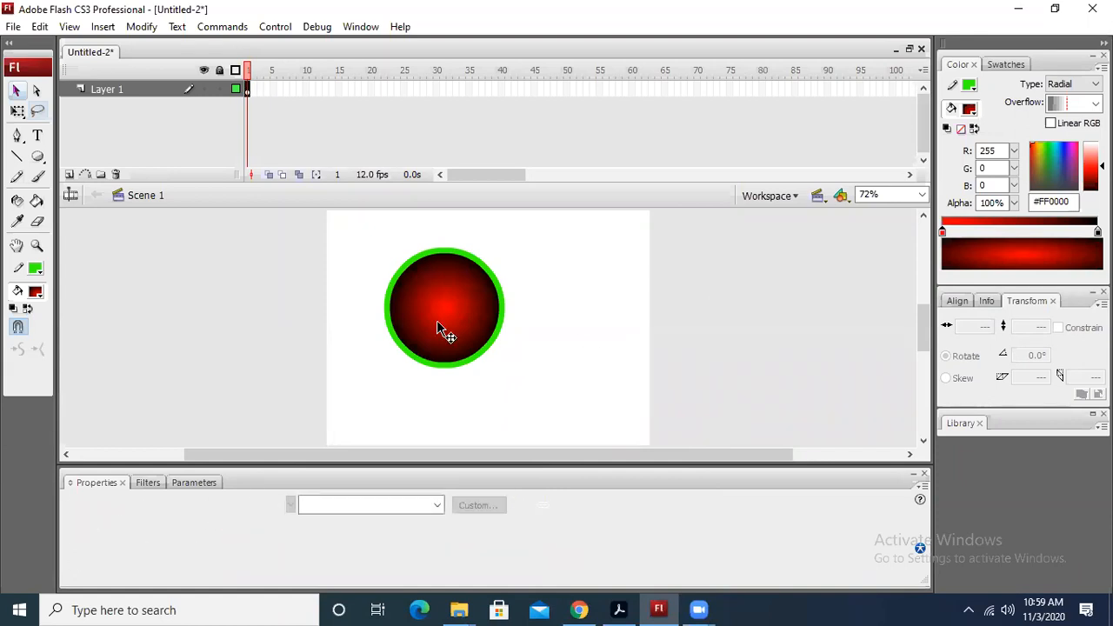
{"action": "left_click", "coordinate": [569, 327]}
{"action": "left_click_drag", "start_coordinate": [342, 241], "coordinate": [539, 376]}
{"action": "left_click", "coordinate": [540, 376]}
{"action": "left_click", "coordinate": [453, 318]}
{"action": "left_click", "coordinate": [565, 318]}
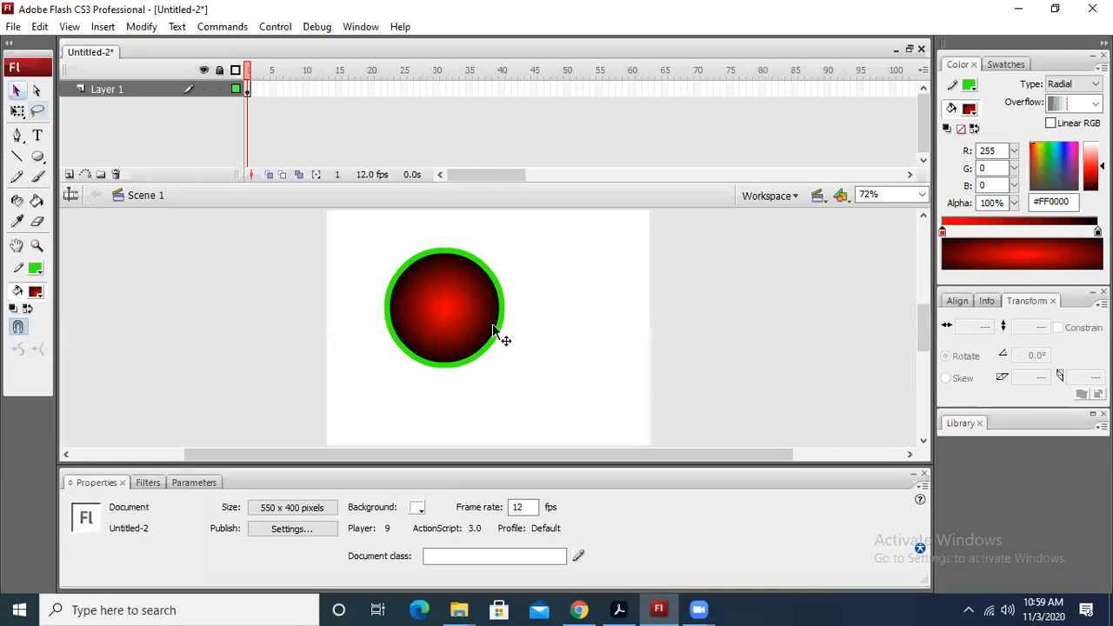
Delete the circle's green outline and move the remaining red fill to about X 5.5 at the stage's left side.
{"action": "left_click", "coordinate": [497, 336]}
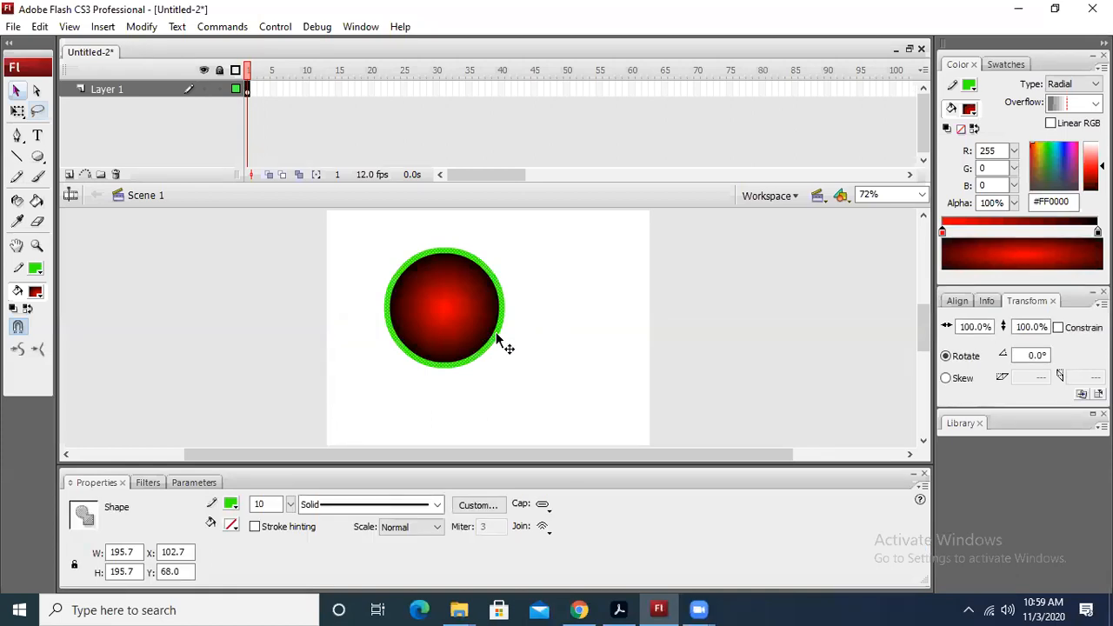
{"action": "key", "text": "Delete"}
{"action": "left_click_drag", "start_coordinate": [482, 333], "coordinate": [426, 333]}
{"action": "left_click", "coordinate": [503, 332]}
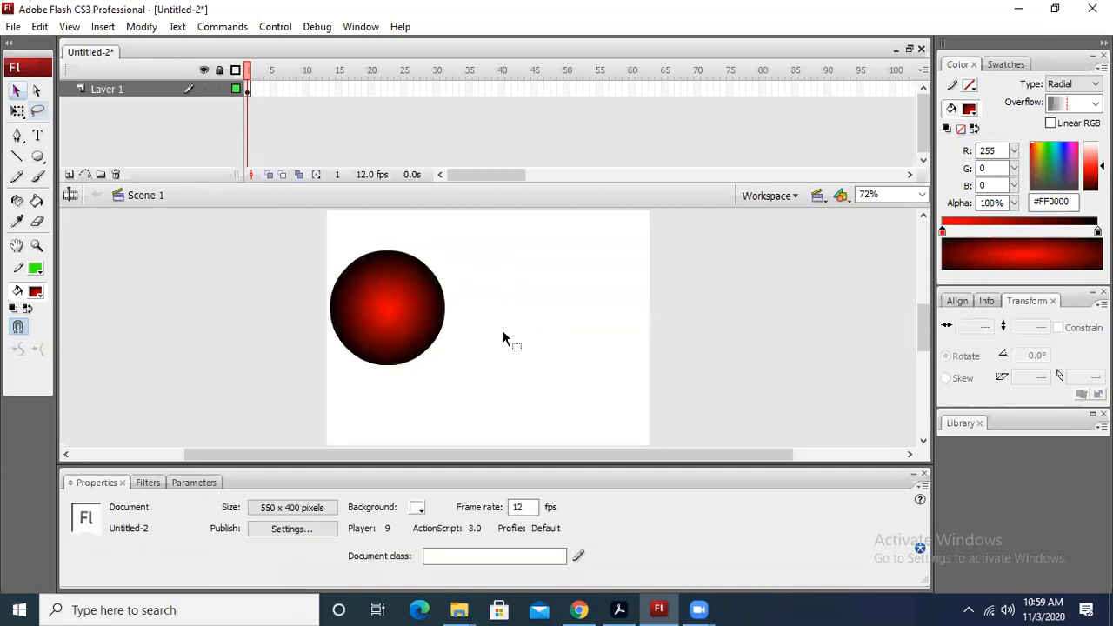
{"action": "left_click", "coordinate": [404, 338]}
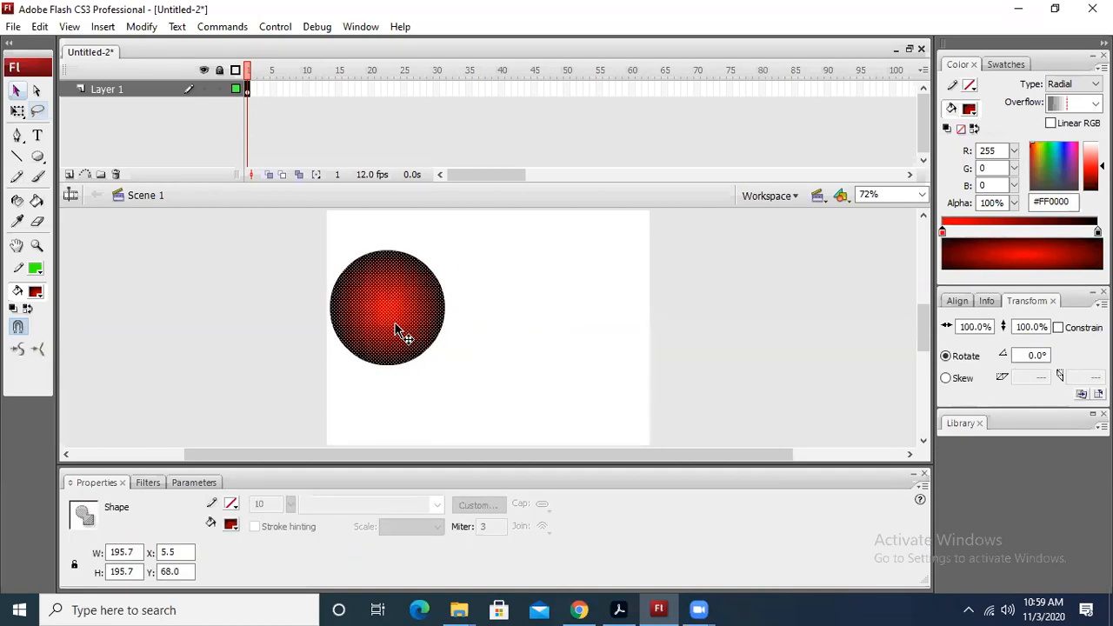
{"action": "left_click", "coordinate": [524, 346]}
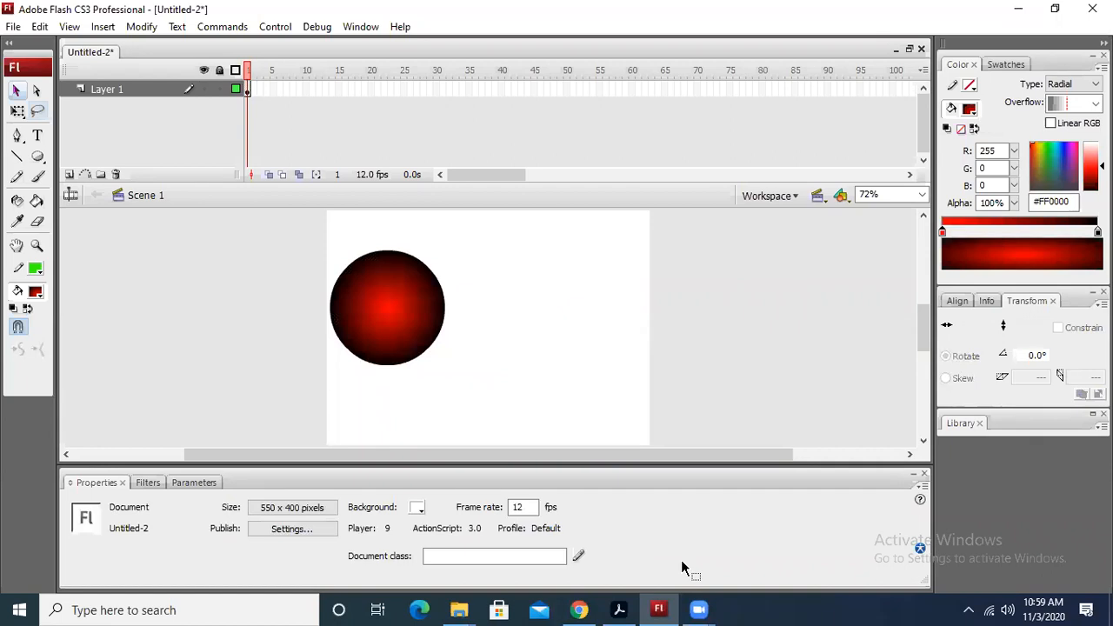
Switch to PI Chapter 9.pdf in Adobe Acrobat and read step 4 on drawing part of a circle, with Figure 9.11.
{"action": "key", "text": "alt+Tab"}
{"action": "scroll", "coordinate": [572, 280], "scroll_direction": "up", "scroll_amount": 2}
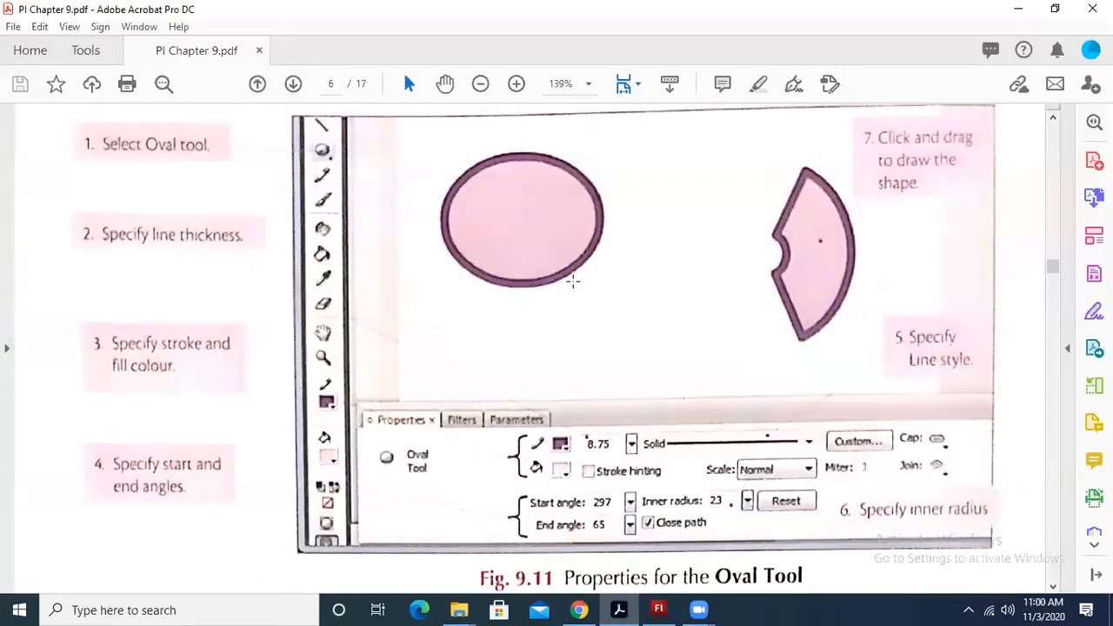
{"action": "scroll", "coordinate": [572, 280], "scroll_direction": "up", "scroll_amount": 3}
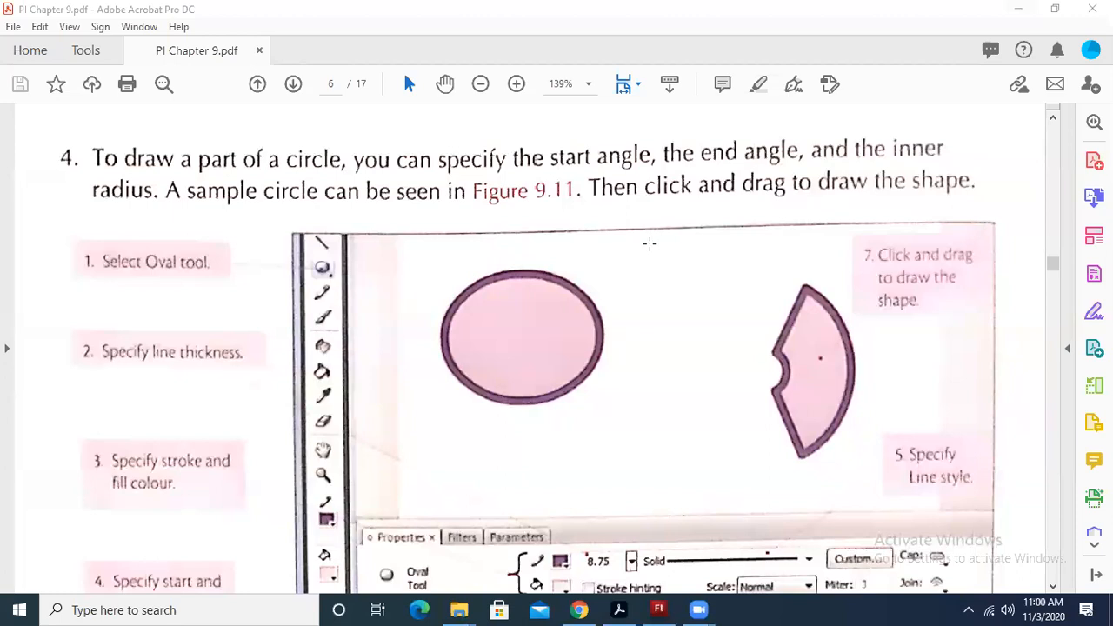
{"action": "scroll", "coordinate": [559, 206], "scroll_direction": "up", "scroll_amount": 1}
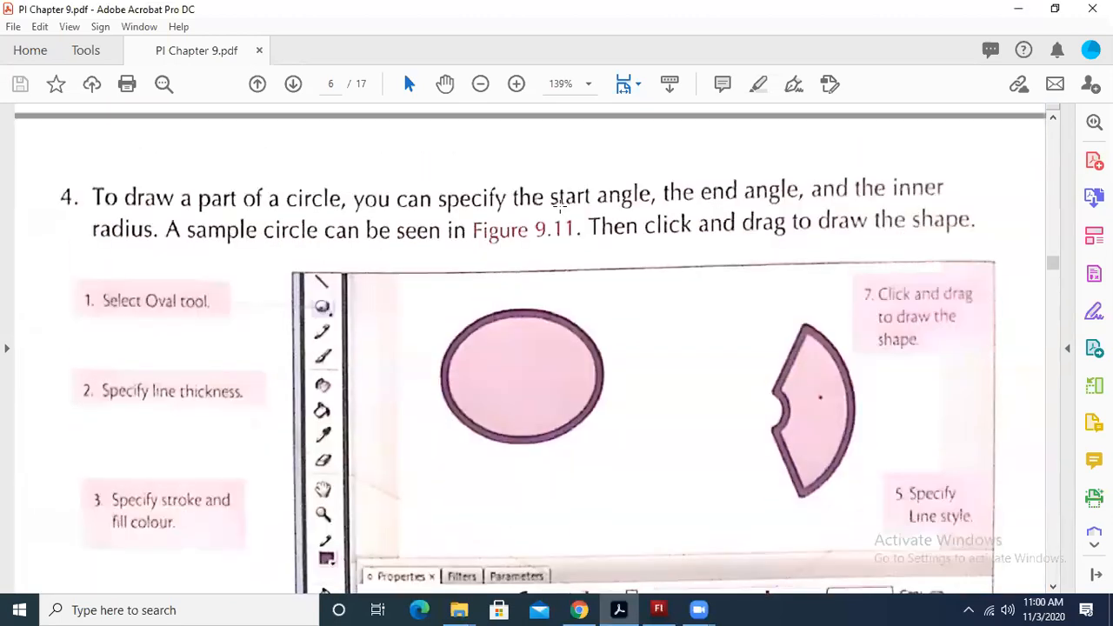
{"action": "scroll", "coordinate": [559, 206], "scroll_direction": "up", "scroll_amount": 8}
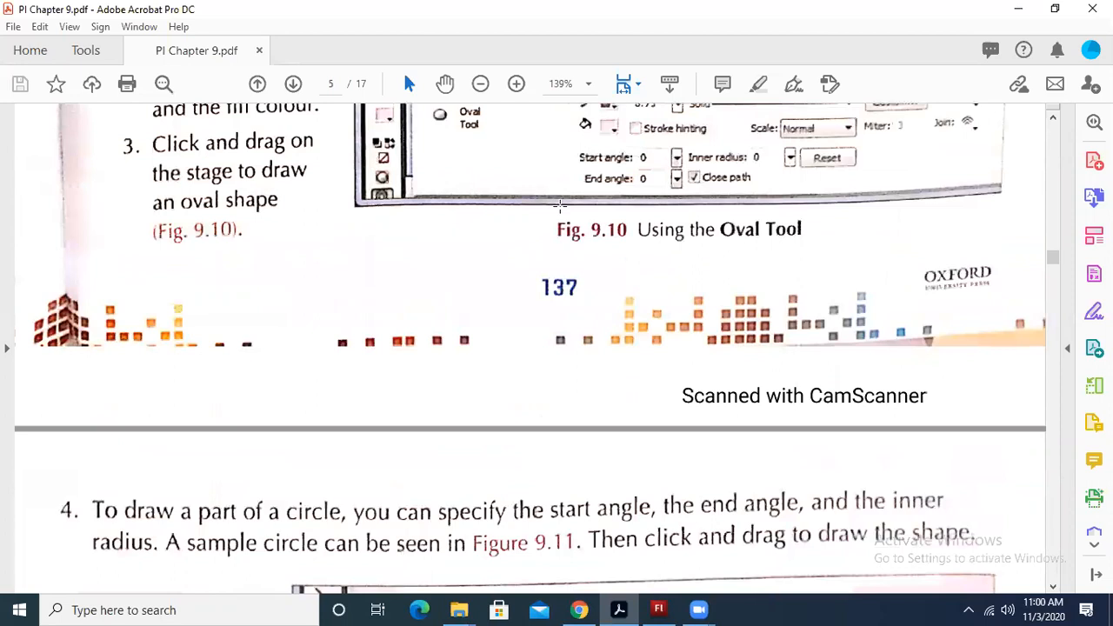
{"action": "scroll", "coordinate": [559, 206], "scroll_direction": "down", "scroll_amount": 2}
{"action": "scroll", "coordinate": [559, 208], "scroll_direction": "down", "scroll_amount": 2}
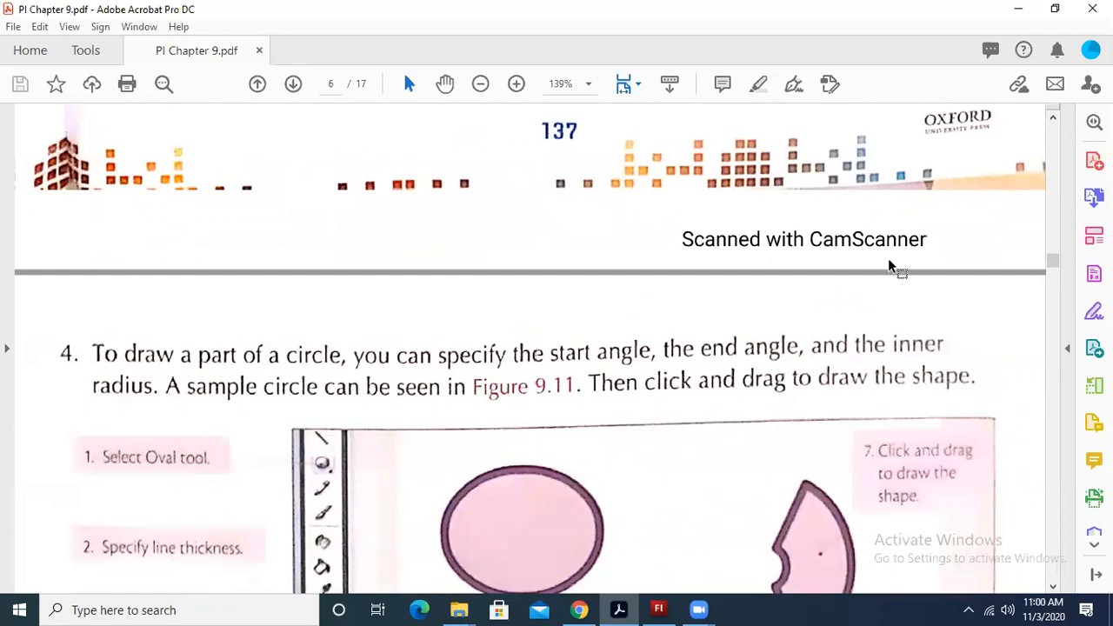
{"action": "scroll", "coordinate": [891, 268], "scroll_direction": "down", "scroll_amount": 6}
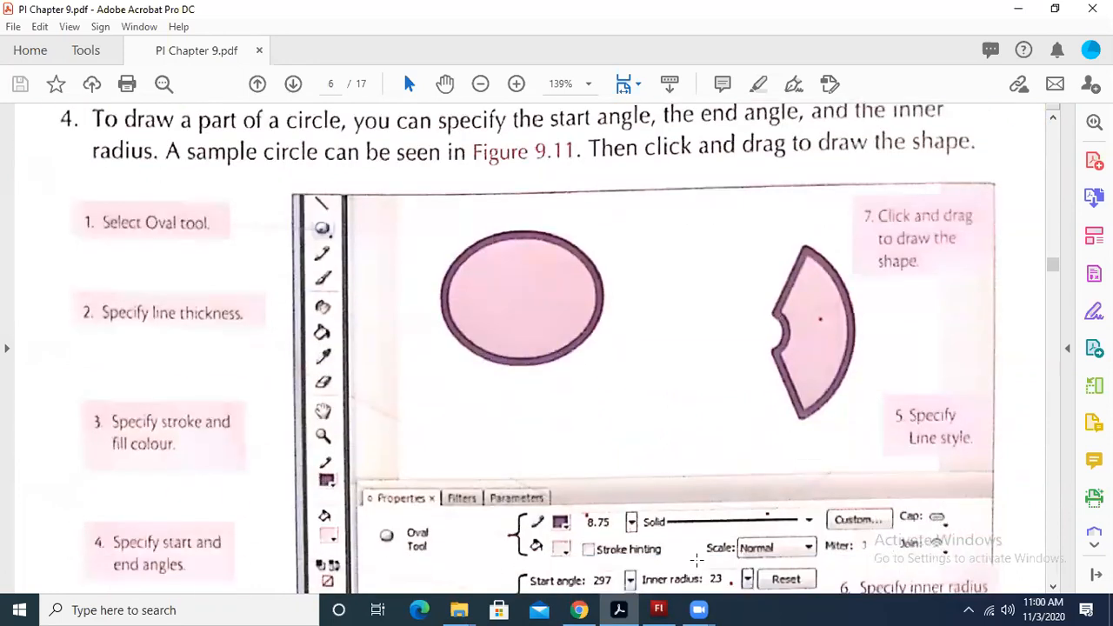
Switch back to Adobe Flash and move the red circle off the stage to the right, at about X 687, Y 65.
{"action": "left_click", "coordinate": [658, 609]}
{"action": "left_click_drag", "start_coordinate": [405, 307], "coordinate": [520, 320]}
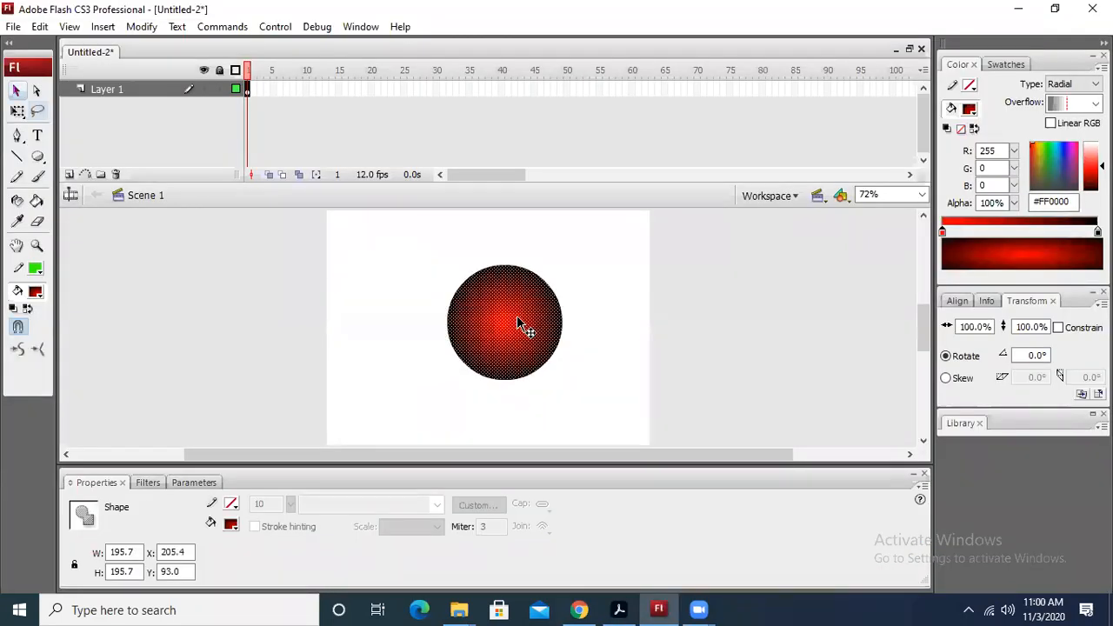
{"action": "left_click", "coordinate": [632, 312]}
{"action": "left_click", "coordinate": [518, 313]}
{"action": "left_click_drag", "start_coordinate": [517, 309], "coordinate": [644, 307]}
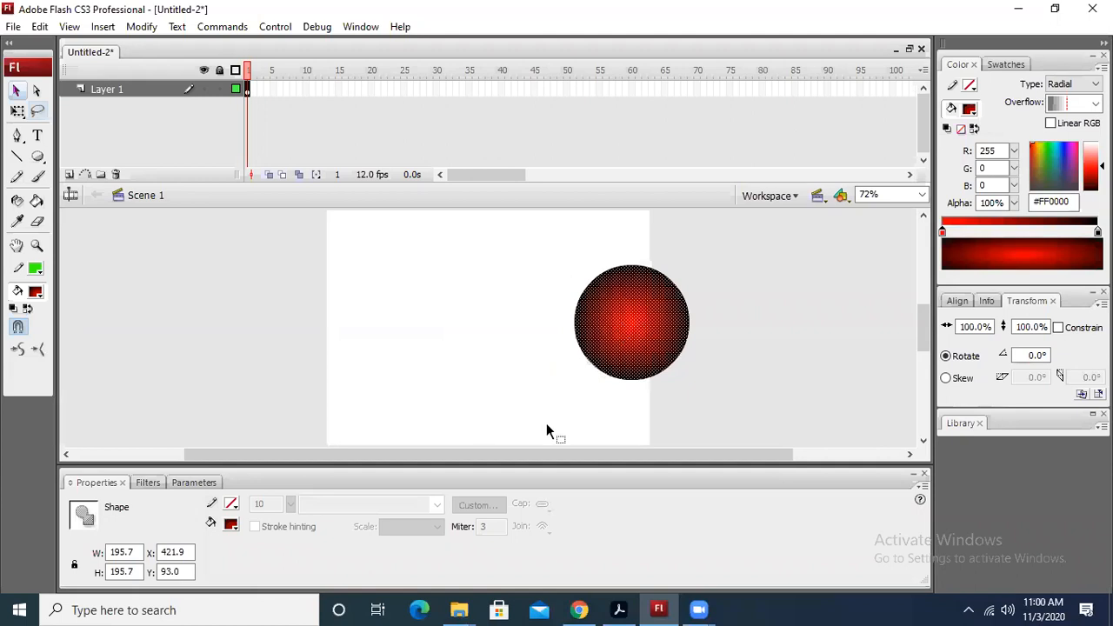
{"action": "left_click", "coordinate": [721, 346]}
{"action": "left_click_drag", "start_coordinate": [525, 333], "coordinate": [805, 309]}
{"action": "left_click", "coordinate": [576, 300]}
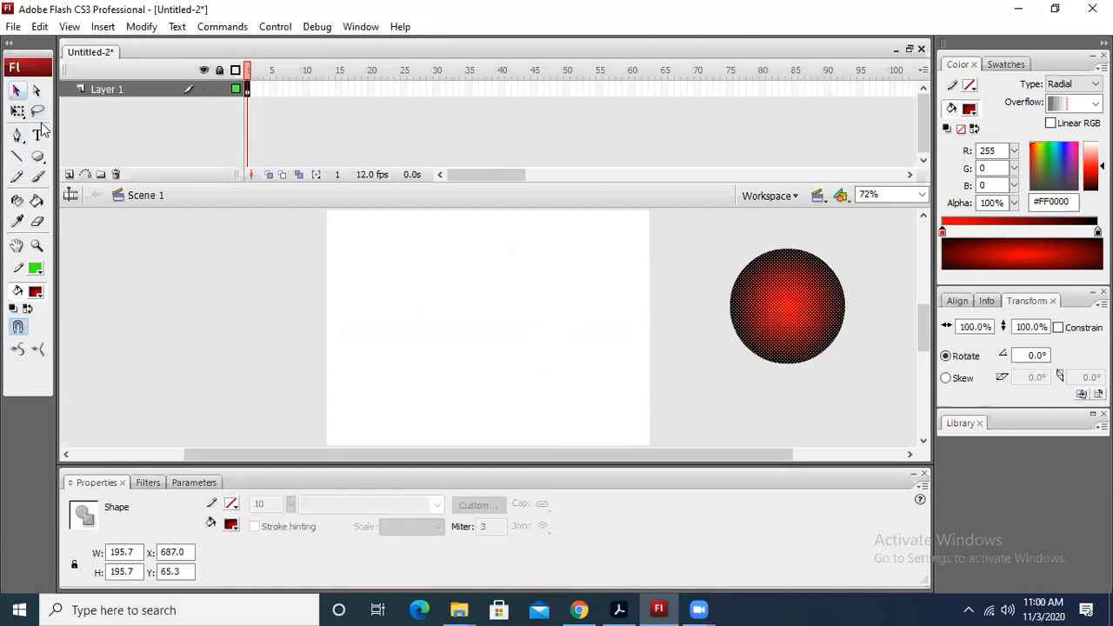
Draw a second circle about 215 px wide on the stage with a solid green stroke of 10 and the red radial fill.
{"action": "left_click", "coordinate": [44, 159]}
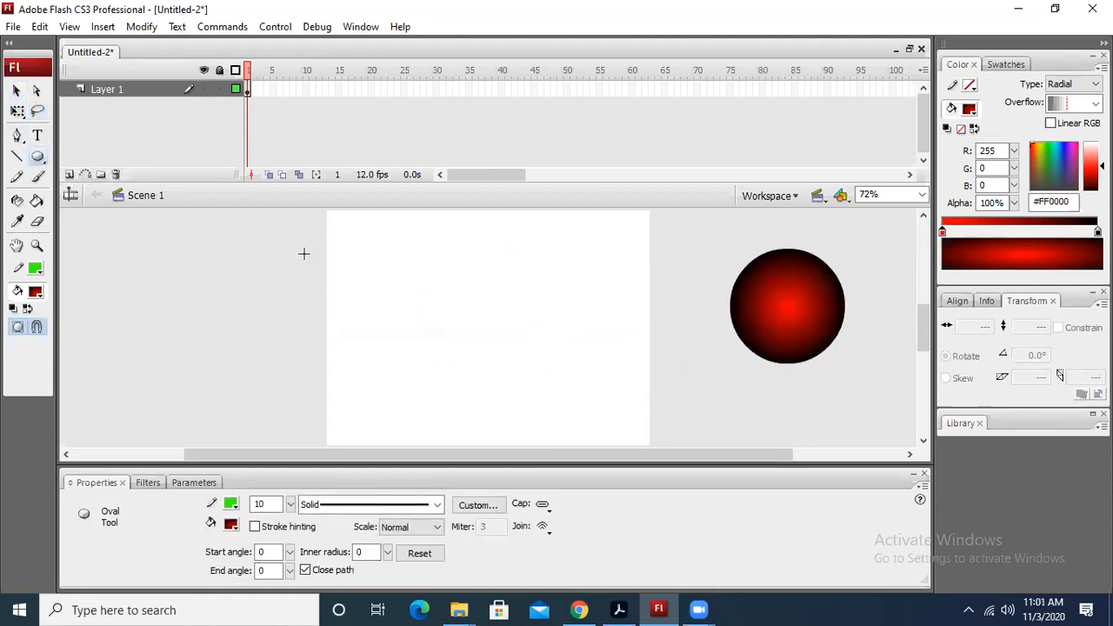
{"action": "mouse_move", "coordinate": [370, 248]}
{"action": "left_mouse_down"}
{"action": "mouse_move", "coordinate": [469, 372]}
{"action": "mouse_move", "coordinate": [494, 377]}
{"action": "left_mouse_up"}
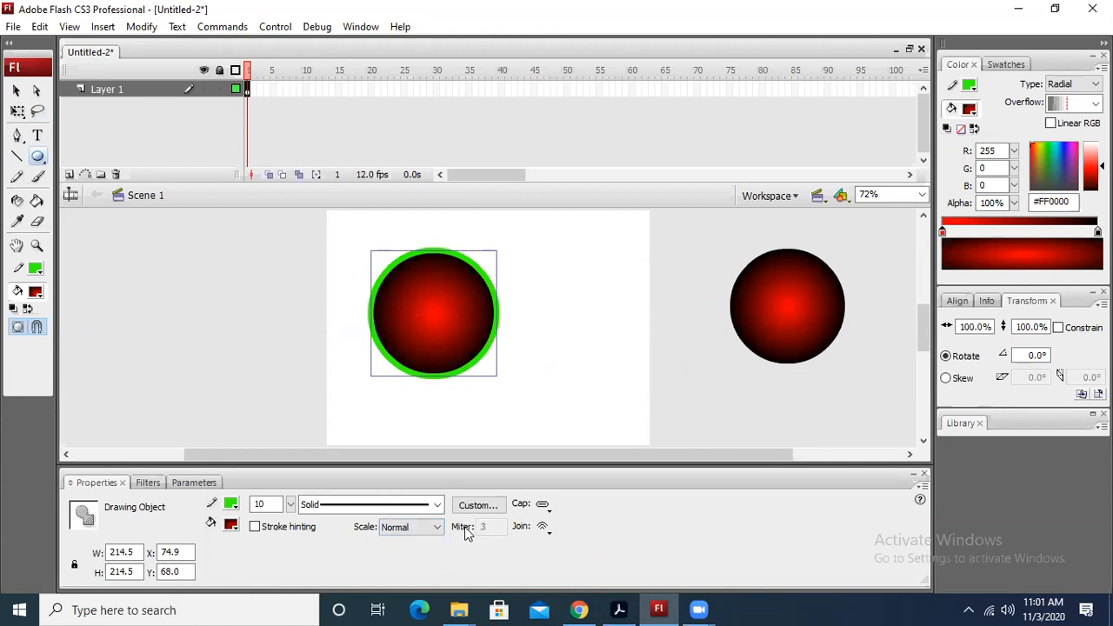
{"action": "left_click", "coordinate": [429, 528]}
{"action": "left_click", "coordinate": [430, 538]}
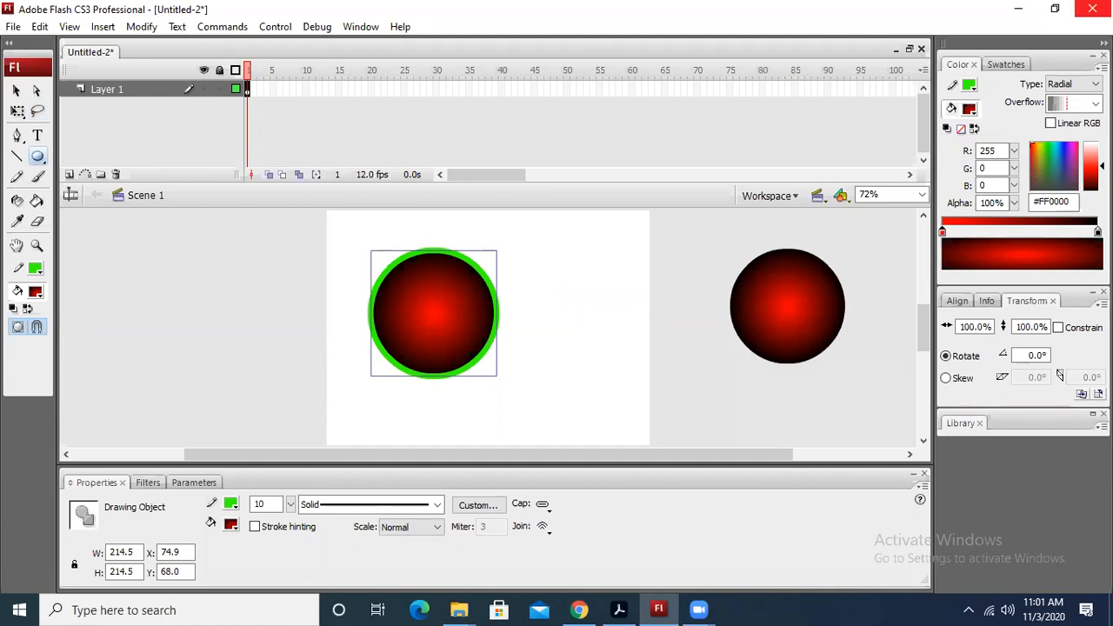
Break the green-outlined circle apart and move it off the stage below the first circle, at about X 599, Y 267.
{"action": "right_click", "coordinate": [453, 313]}
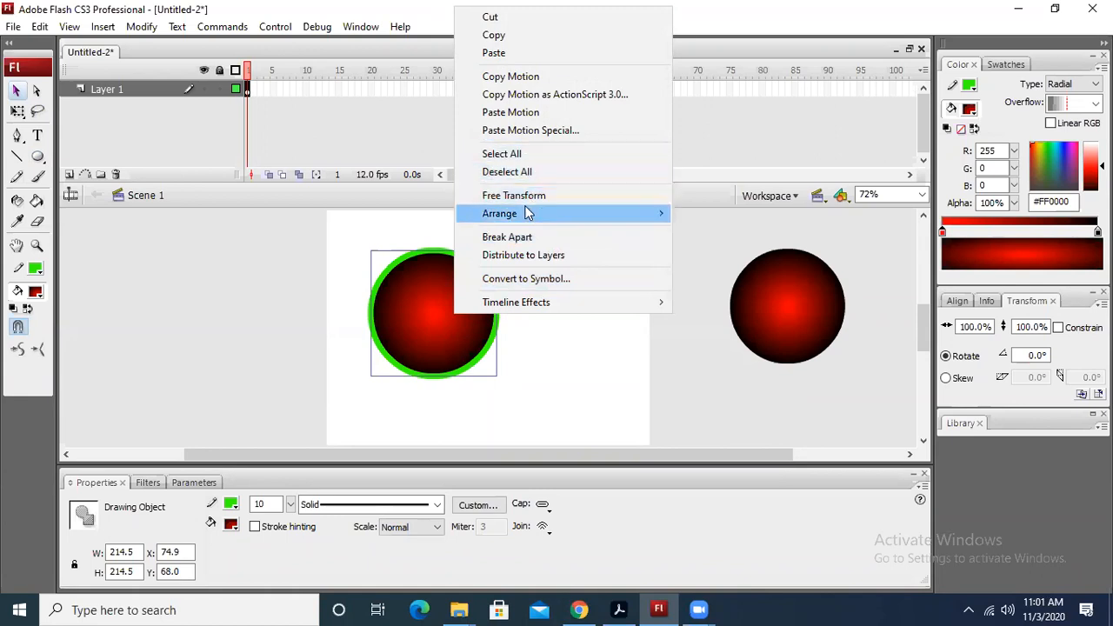
{"action": "left_click", "coordinate": [524, 238]}
{"action": "left_click", "coordinate": [531, 257]}
{"action": "left_click_drag", "start_coordinate": [355, 244], "coordinate": [771, 439]}
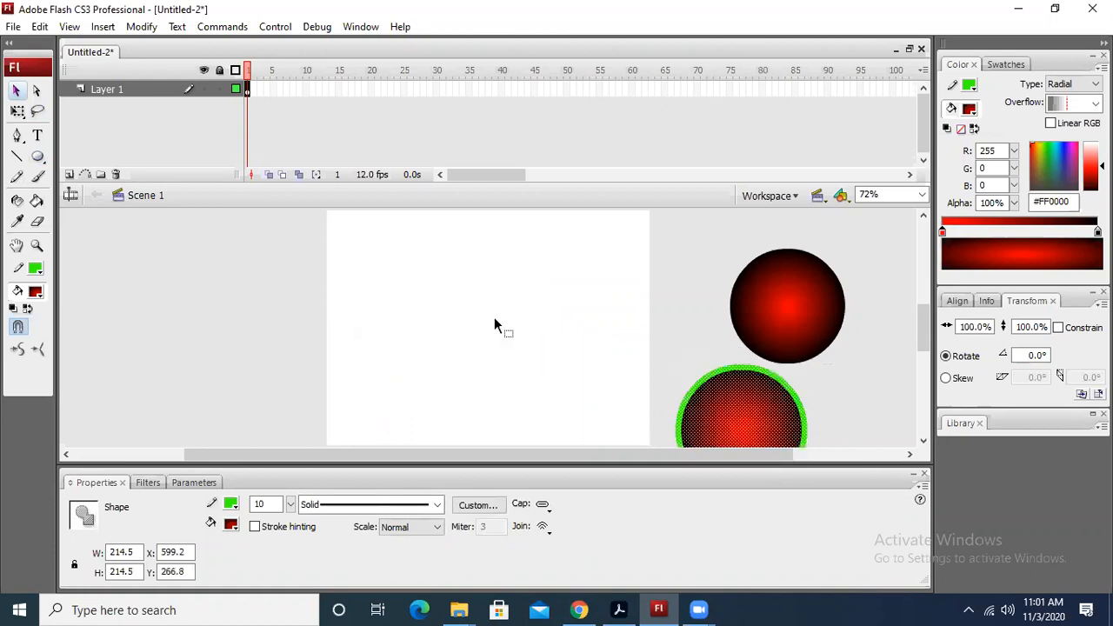
Draw a circle about 185 px wide on the stage with the Oval Primitive tool, using the green stroke and red radial fill.
{"action": "left_click", "coordinate": [278, 323]}
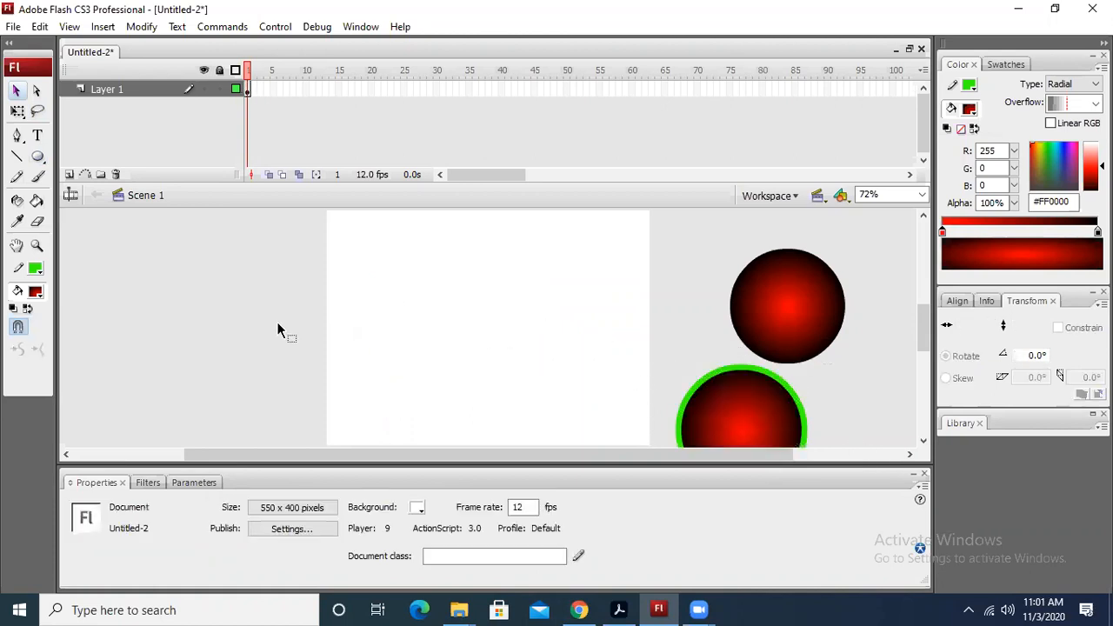
{"action": "left_click", "coordinate": [38, 159]}
{"action": "left_click", "coordinate": [130, 253]}
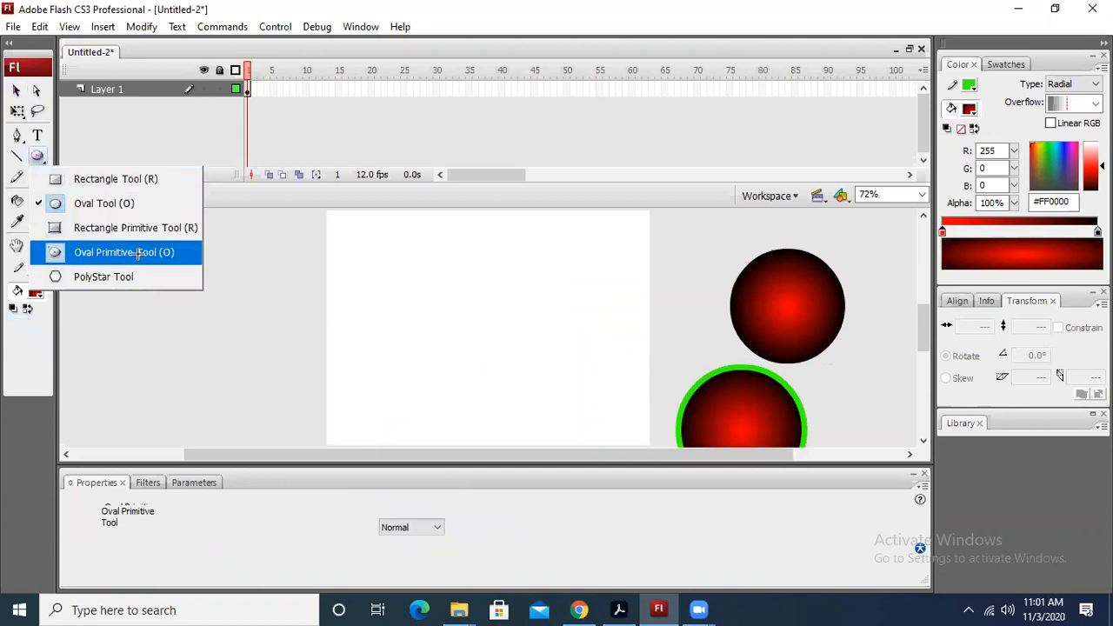
{"action": "left_click_drag", "start_coordinate": [369, 260], "coordinate": [477, 361]}
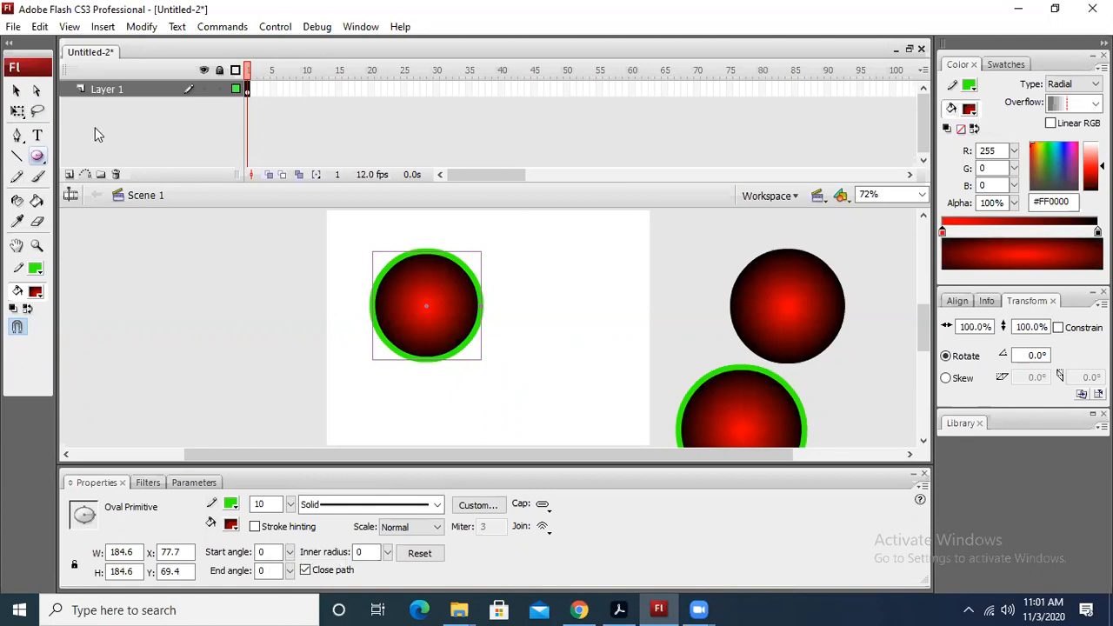
Reshape the oval primitive into a ring from its centre handle, first to an inner radius of 59, and reduce it to 17.
{"action": "left_click", "coordinate": [16, 90]}
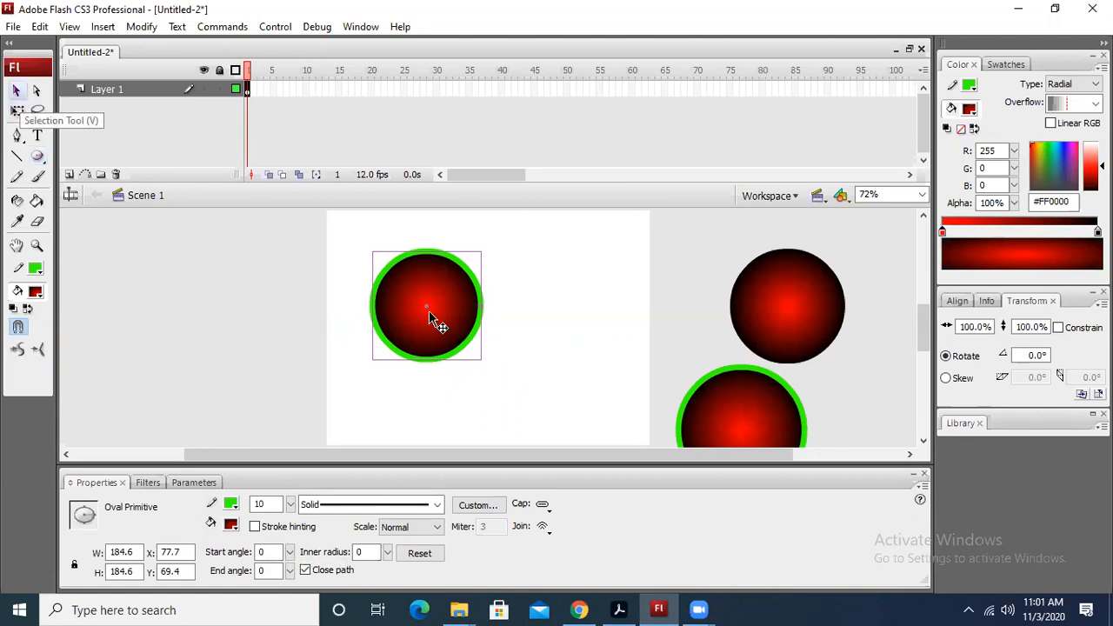
{"action": "left_click_drag", "start_coordinate": [429, 306], "coordinate": [461, 351]}
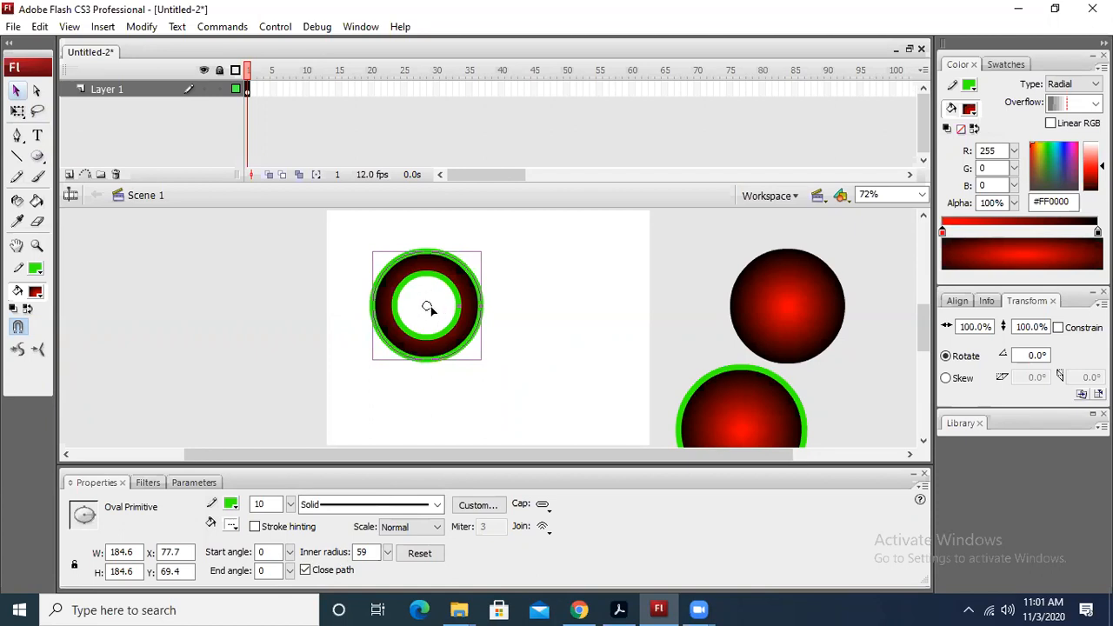
{"action": "left_click_drag", "start_coordinate": [429, 308], "coordinate": [447, 325]}
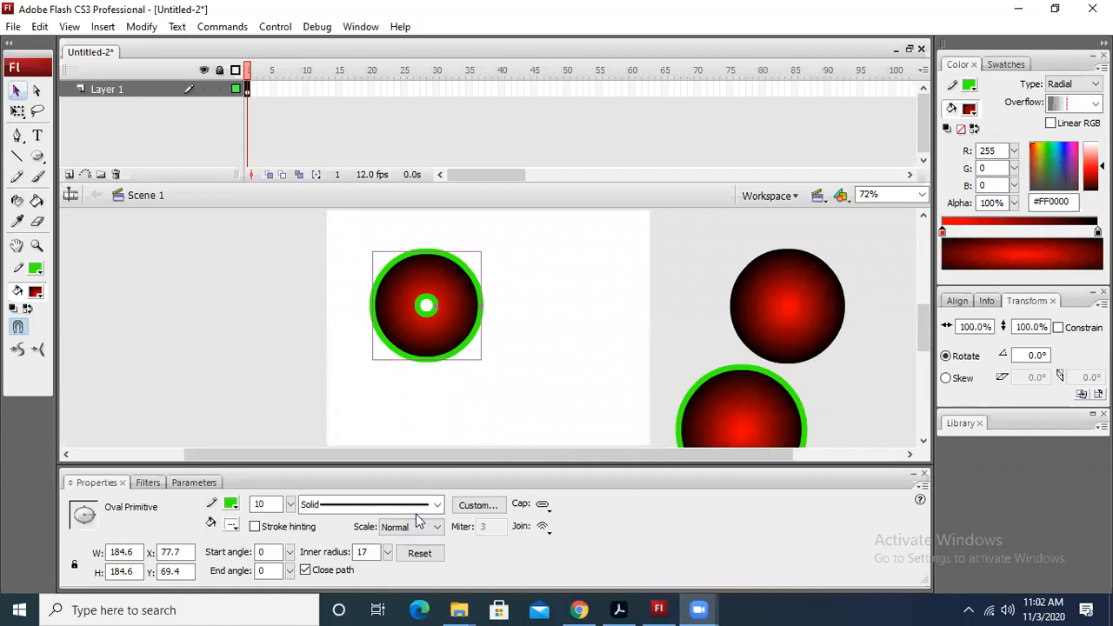
Try exact inner radius values of 20, 40 and 10 on the oval primitive.
{"action": "double_click", "coordinate": [362, 553]}
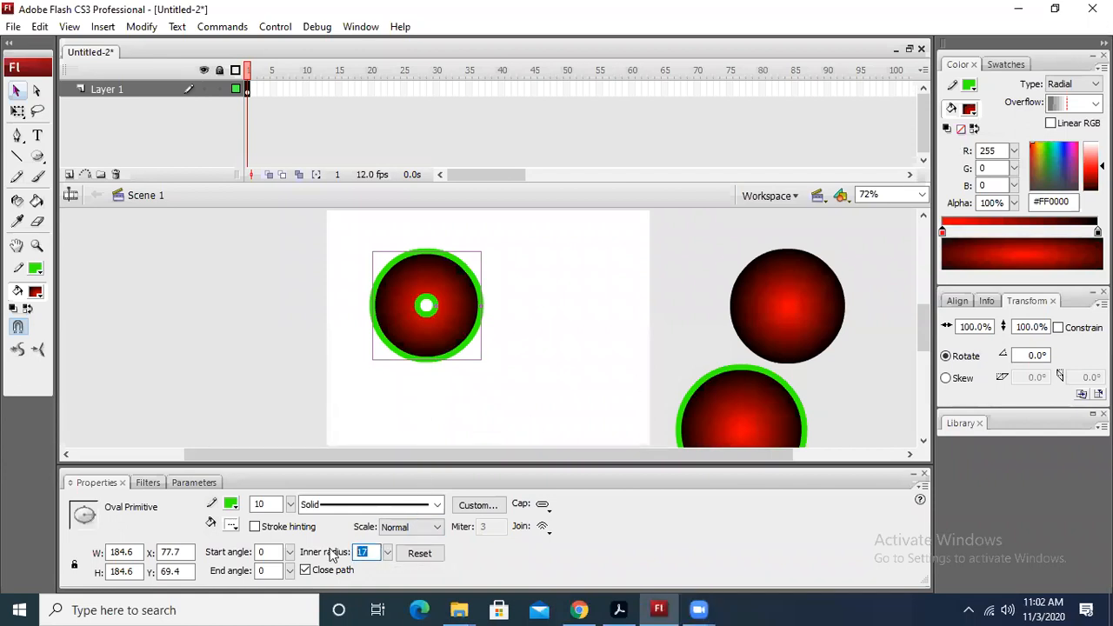
{"action": "type", "text": "20"}
{"action": "key", "text": "Return"}
{"action": "type", "text": "40"}
{"action": "key", "text": "Return"}
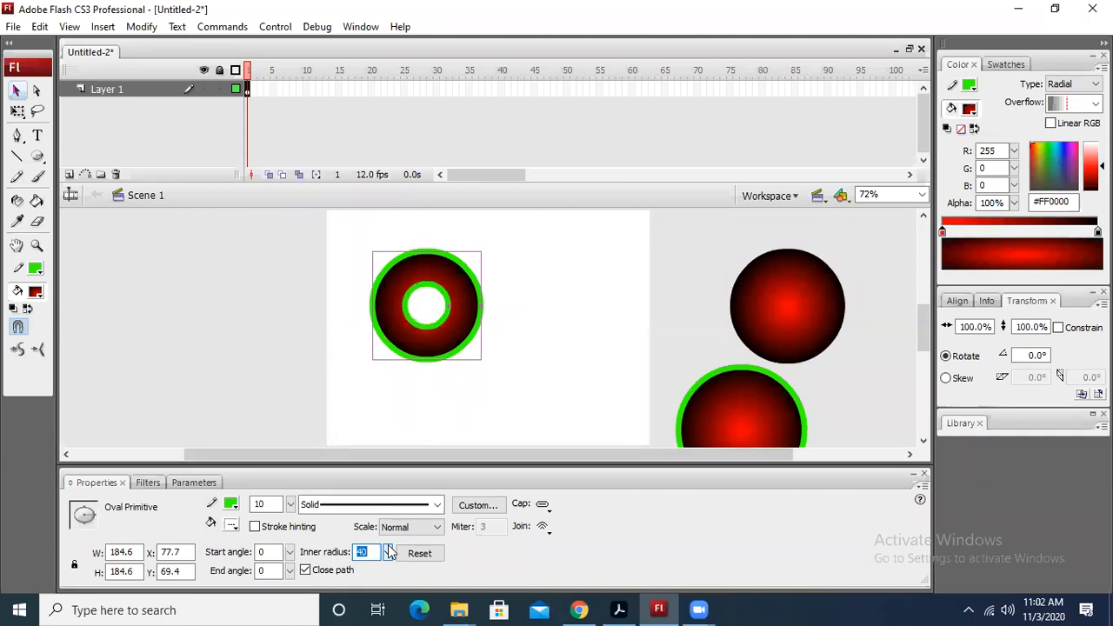
{"action": "type", "text": "10"}
{"action": "key", "text": "Return"}
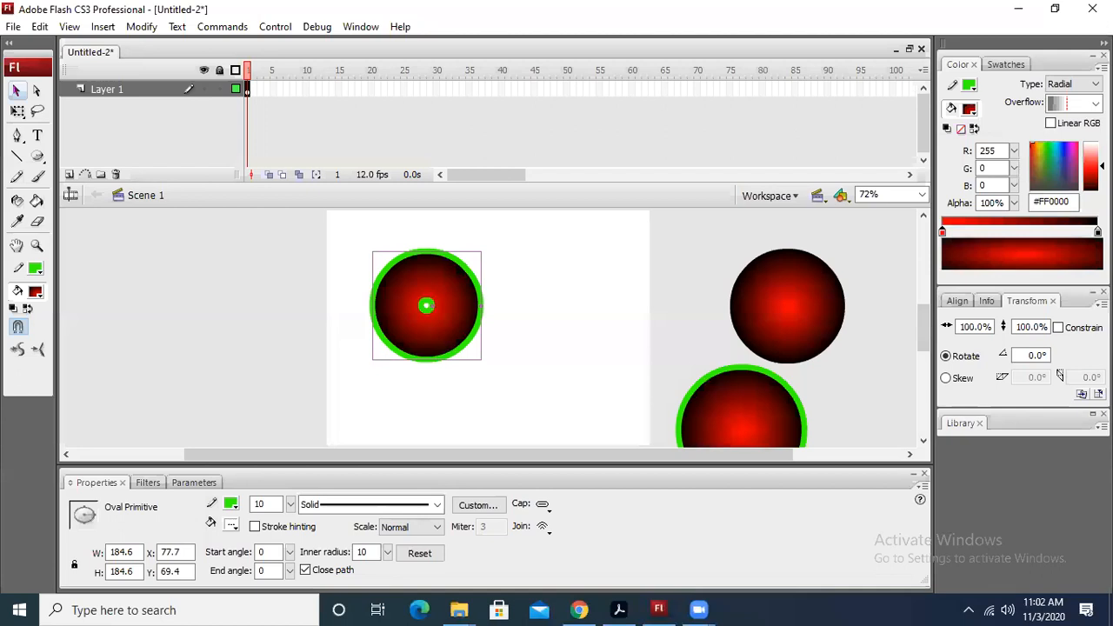
Set the oval primitive's inner radius to 35 and reselect the ring.
{"action": "left_click", "coordinate": [534, 331]}
{"action": "left_click", "coordinate": [437, 306]}
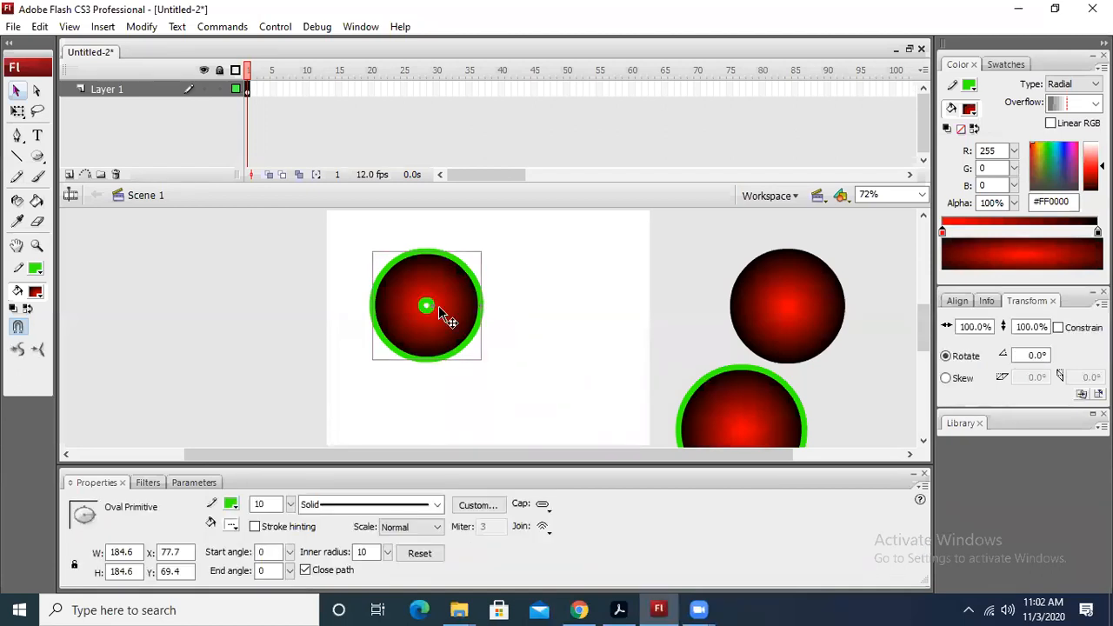
{"action": "left_click_drag", "start_coordinate": [370, 553], "coordinate": [324, 546]}
{"action": "type", "text": "35"}
{"action": "key", "text": "Return"}
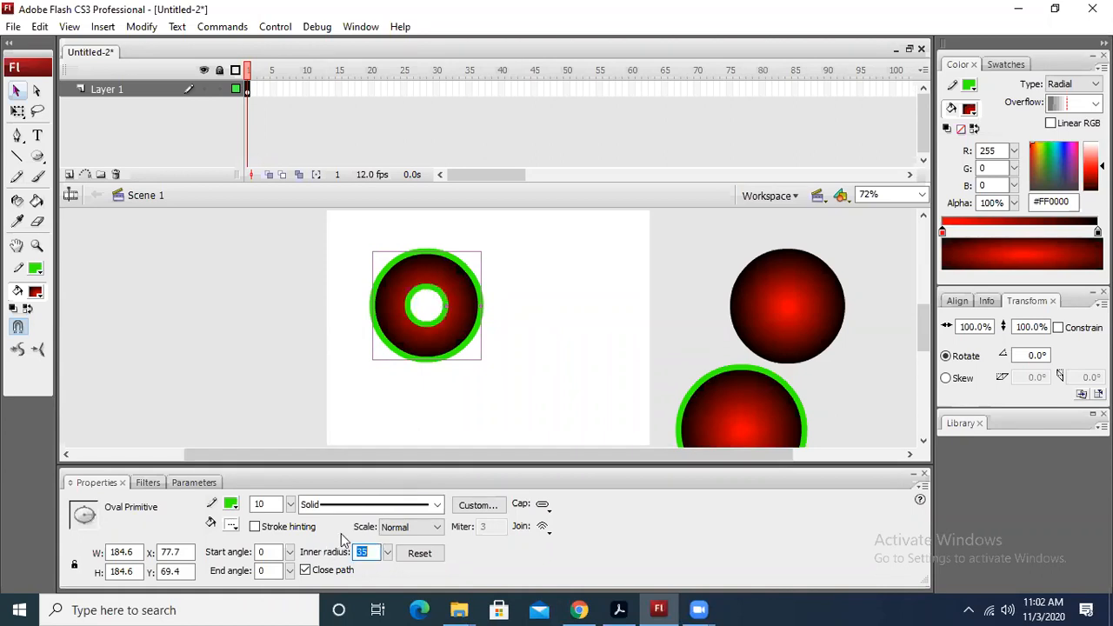
{"action": "left_click", "coordinate": [525, 354]}
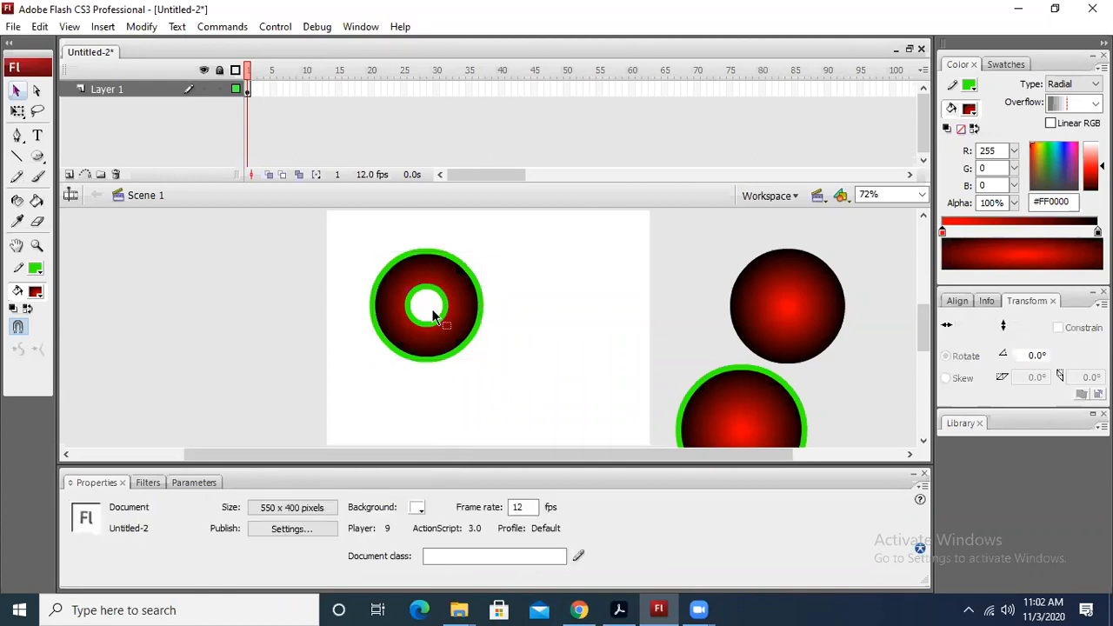
{"action": "left_click", "coordinate": [460, 338]}
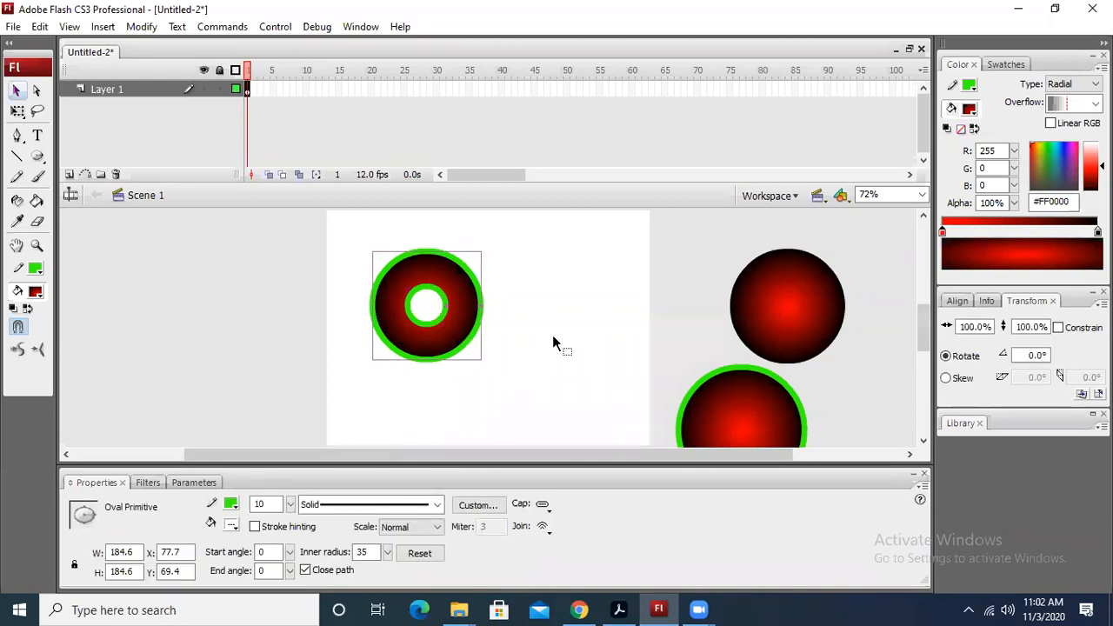
Pull the ring's start angle to 50 and on to 180 on the stage, and move the half ring to about X 108, Y 97.
{"action": "left_click", "coordinate": [290, 553]}
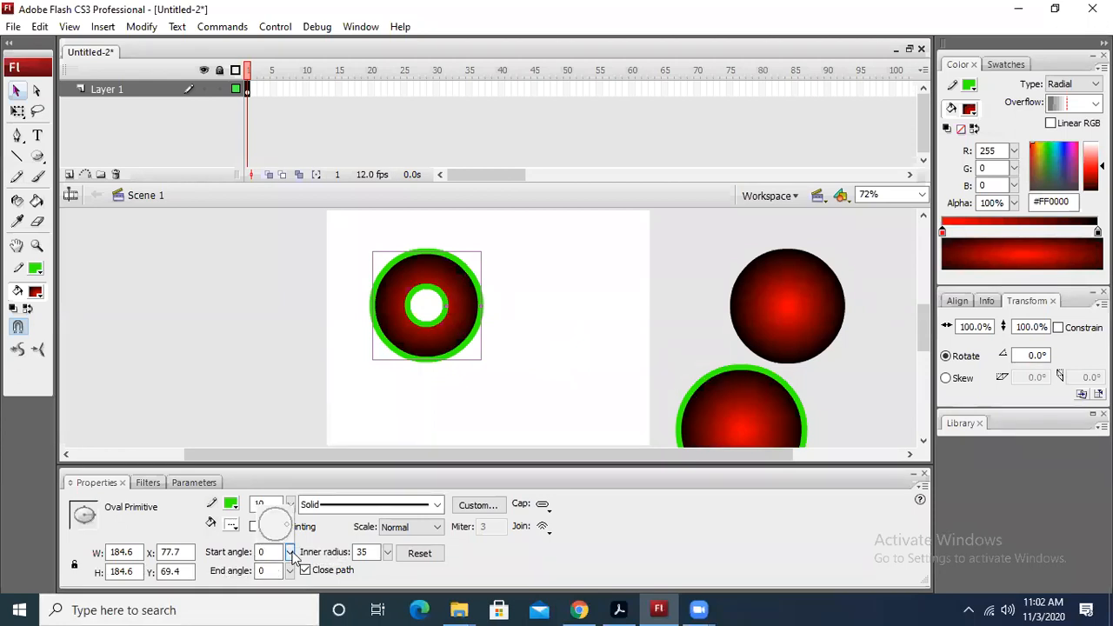
{"action": "left_click", "coordinate": [291, 555]}
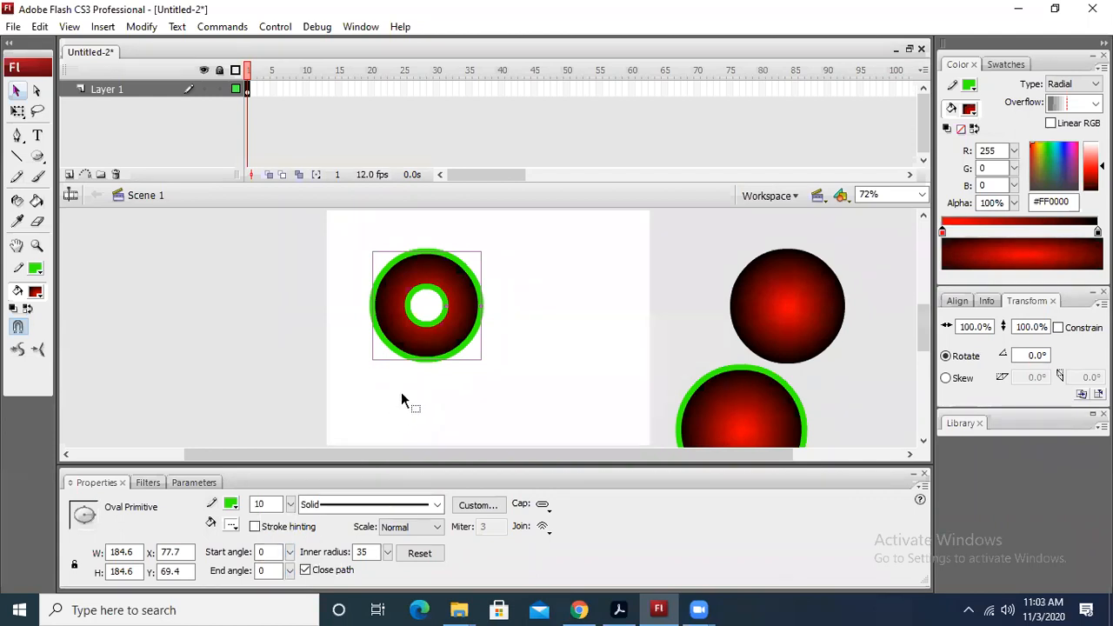
{"action": "left_click_drag", "start_coordinate": [479, 308], "coordinate": [474, 367]}
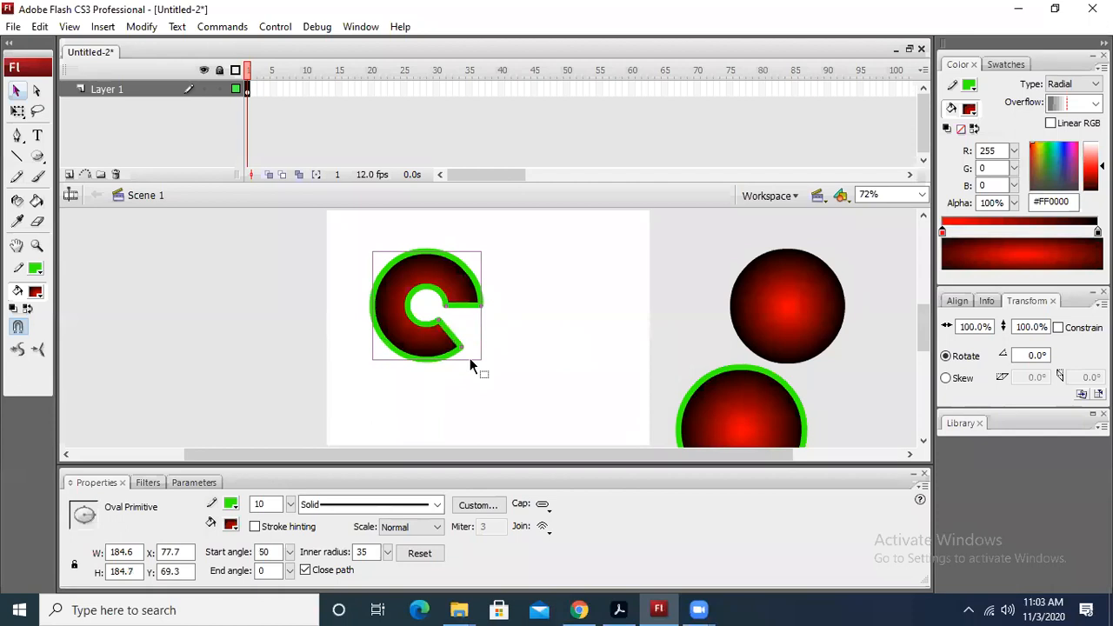
{"action": "left_click_drag", "start_coordinate": [461, 349], "coordinate": [378, 308]}
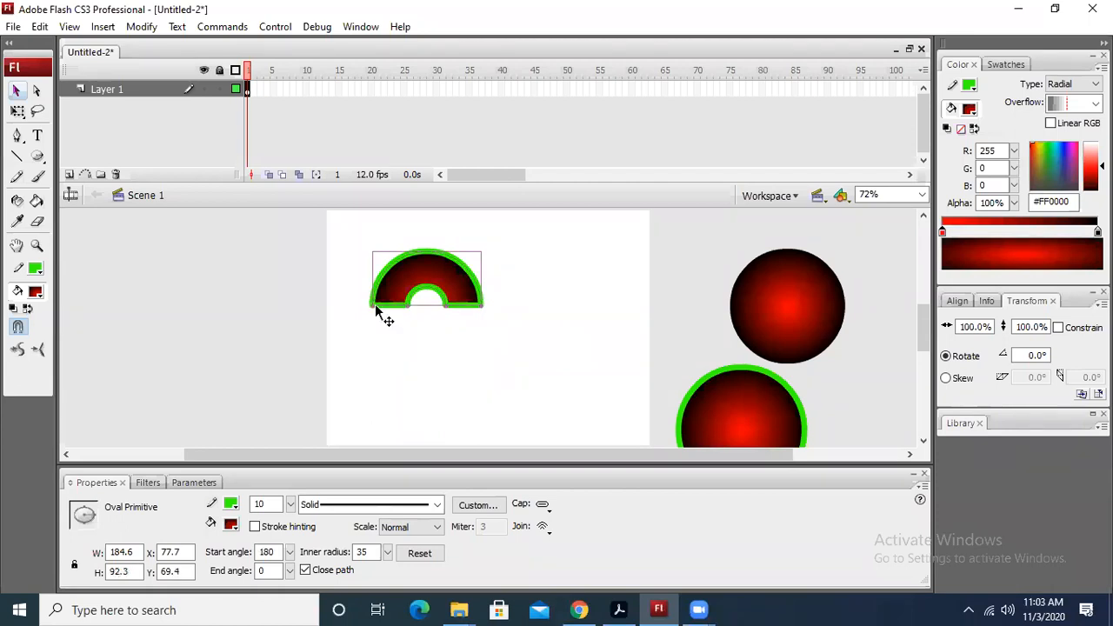
{"action": "double_click", "coordinate": [266, 551]}
{"action": "mouse_move", "coordinate": [457, 302]}
{"action": "left_mouse_down"}
{"action": "mouse_move", "coordinate": [538, 323]}
{"action": "mouse_move", "coordinate": [450, 307]}
{"action": "left_mouse_up"}
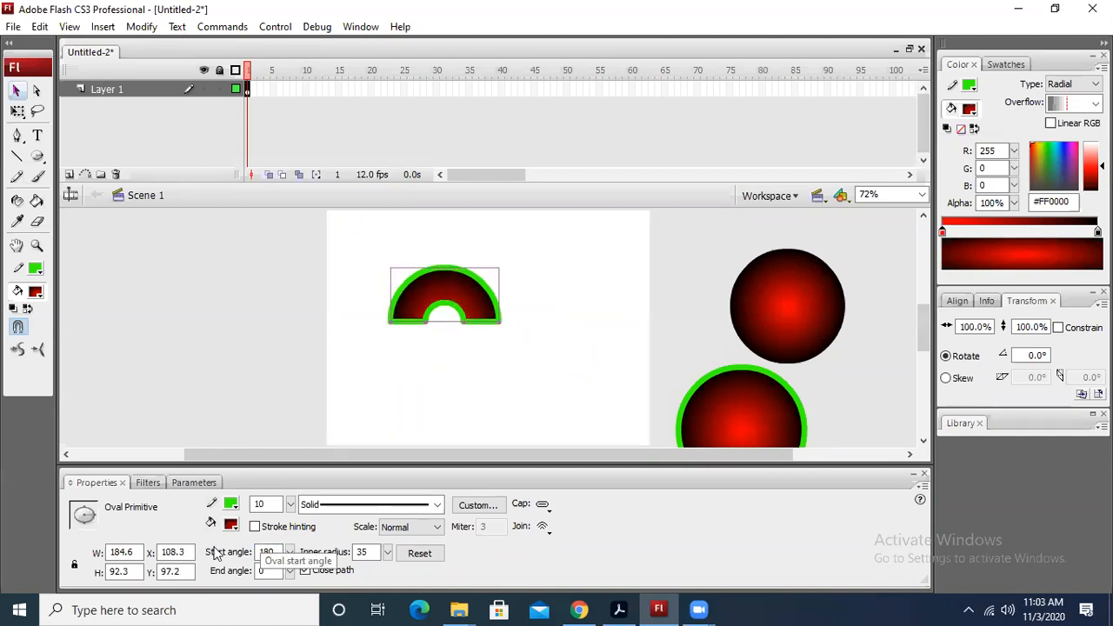
Set the half ring's end angle to 180 and its start angle to 0, and reselect the shape.
{"action": "left_click", "coordinate": [263, 570]}
{"action": "type", "text": "180"}
{"action": "key", "text": "Return"}
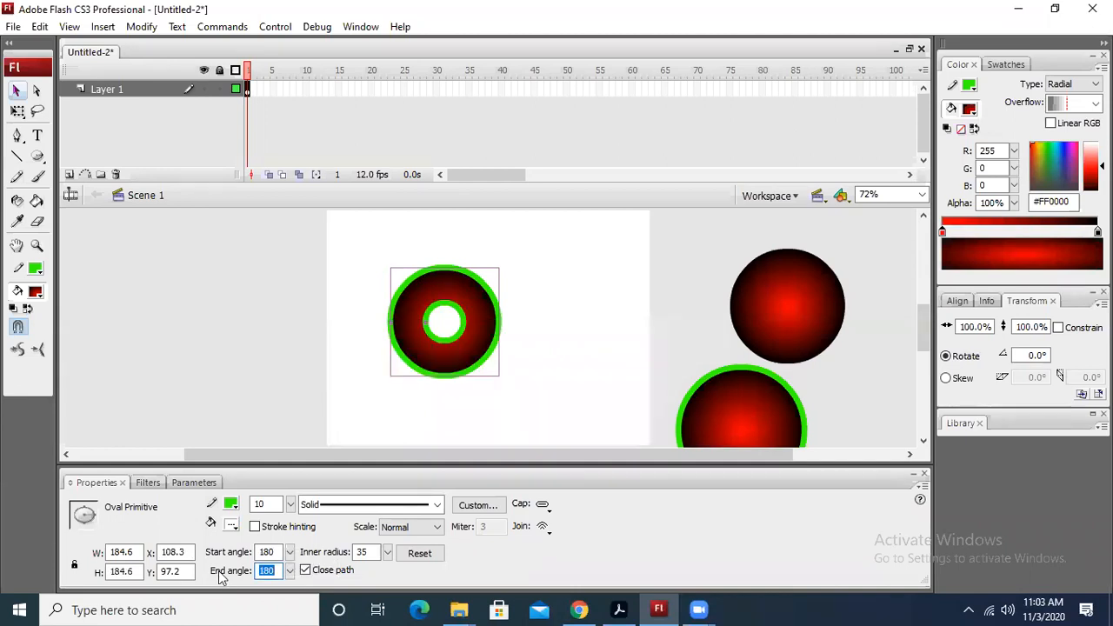
{"action": "left_click", "coordinate": [279, 552]}
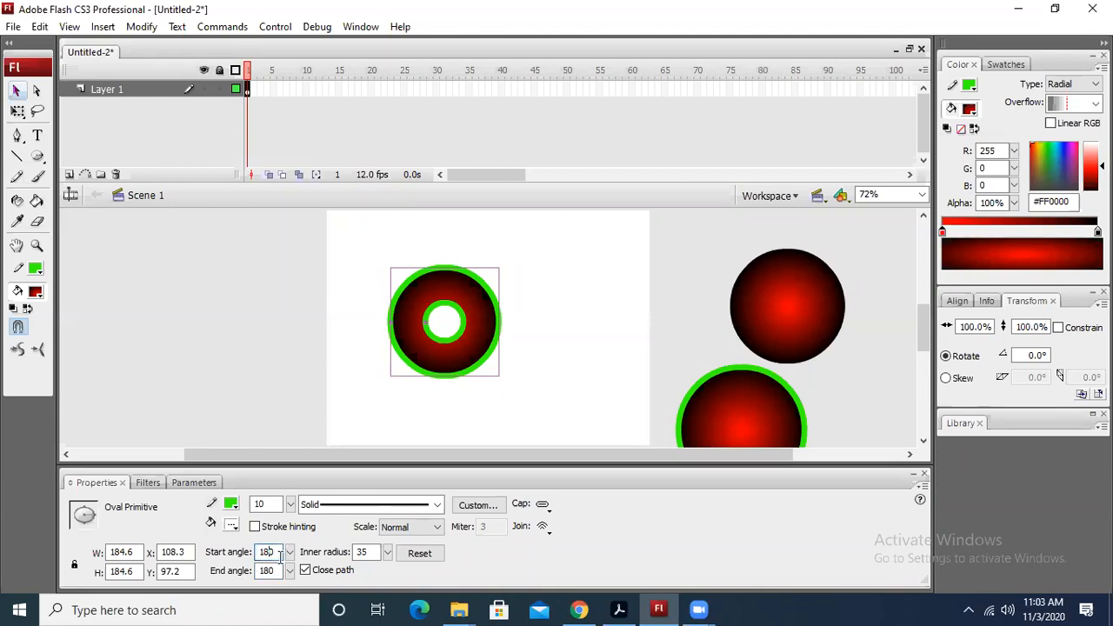
{"action": "left_click_drag", "start_coordinate": [278, 553], "coordinate": [247, 557]}
{"action": "type", "text": "0"}
{"action": "left_click", "coordinate": [565, 357]}
{"action": "left_click", "coordinate": [461, 359]}
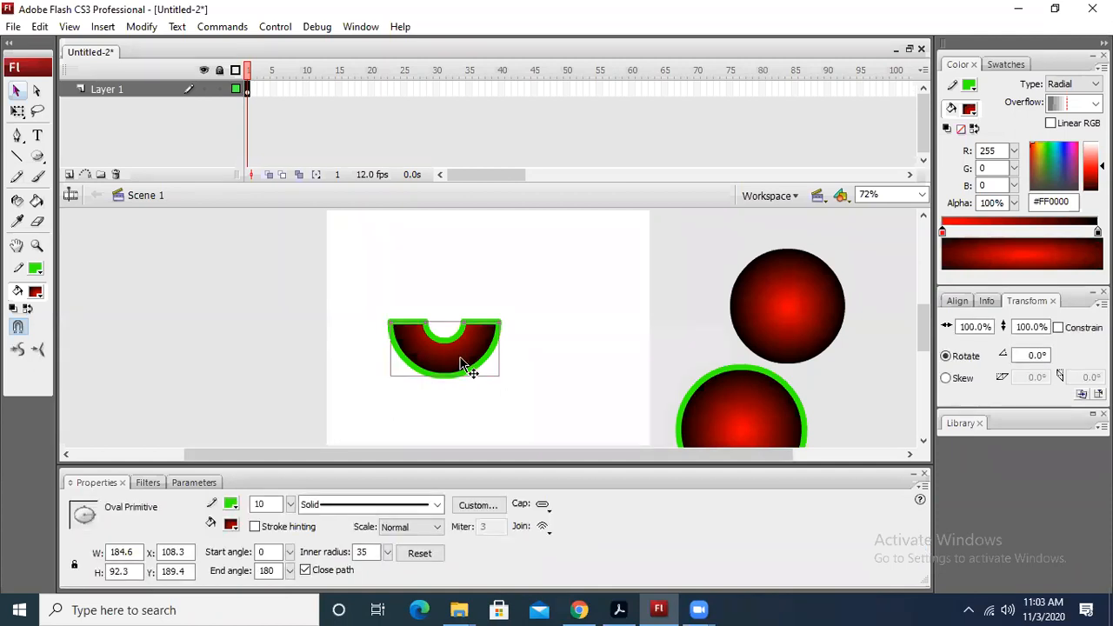
Set the oval primitive's start angle to 180 and its end angle to 0.
{"action": "double_click", "coordinate": [270, 552]}
{"action": "type", "text": "180"}
{"action": "key", "text": "Return"}
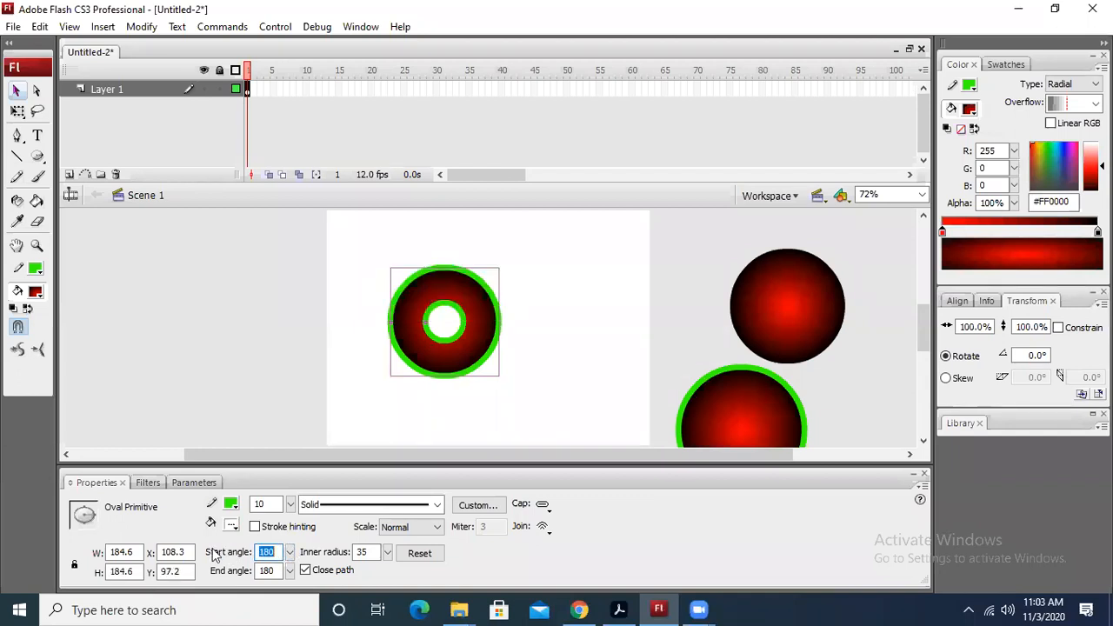
{"action": "key", "text": "Tab"}
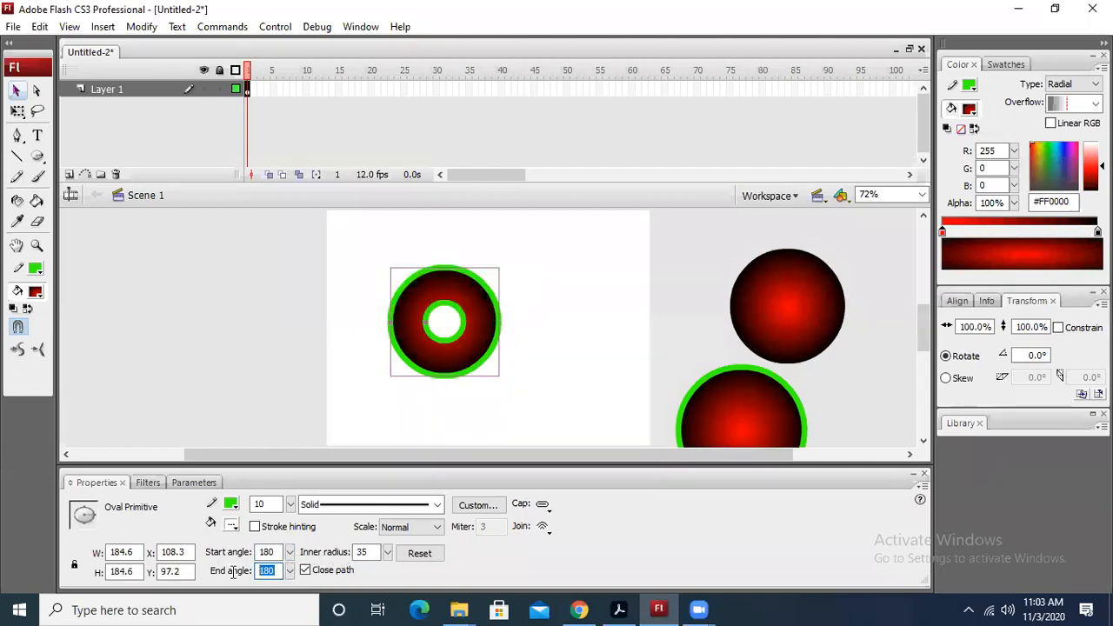
{"action": "type", "text": "0"}
{"action": "key", "text": "Return"}
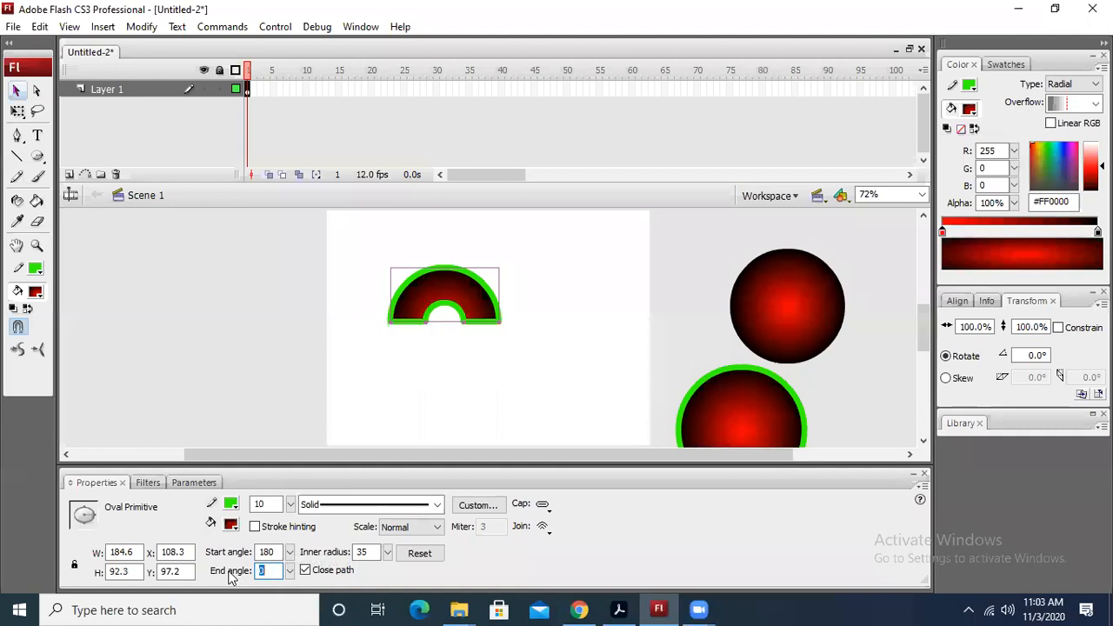
Set the oval primitive's start angle to 90 and its end angle to 120.
{"action": "key", "text": "shift+Tab"}
{"action": "type", "text": "90"}
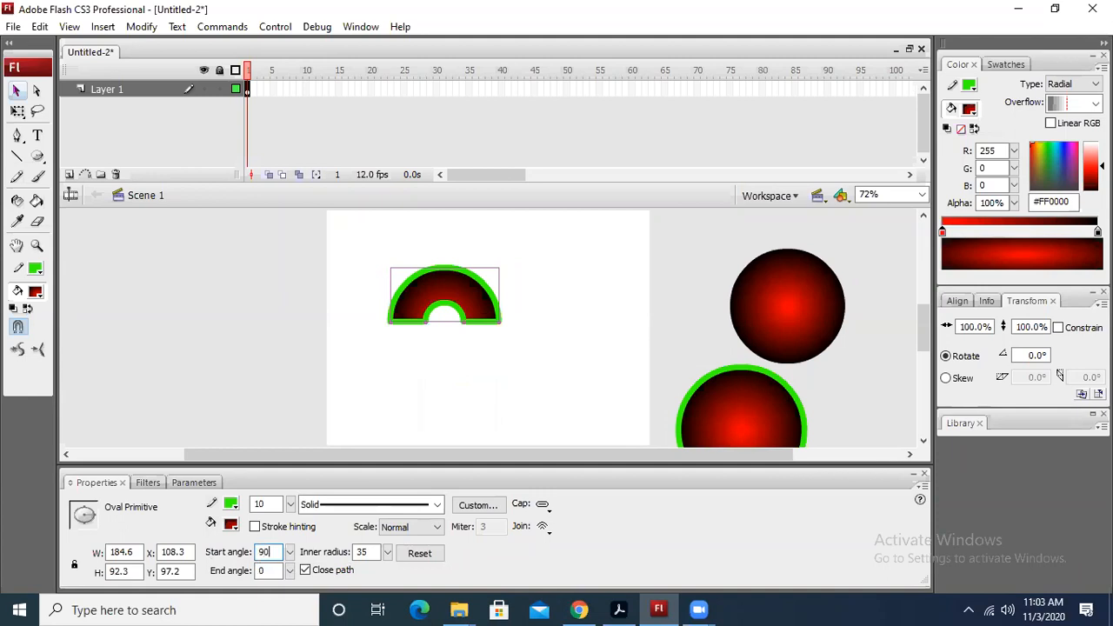
{"action": "key", "text": "Return"}
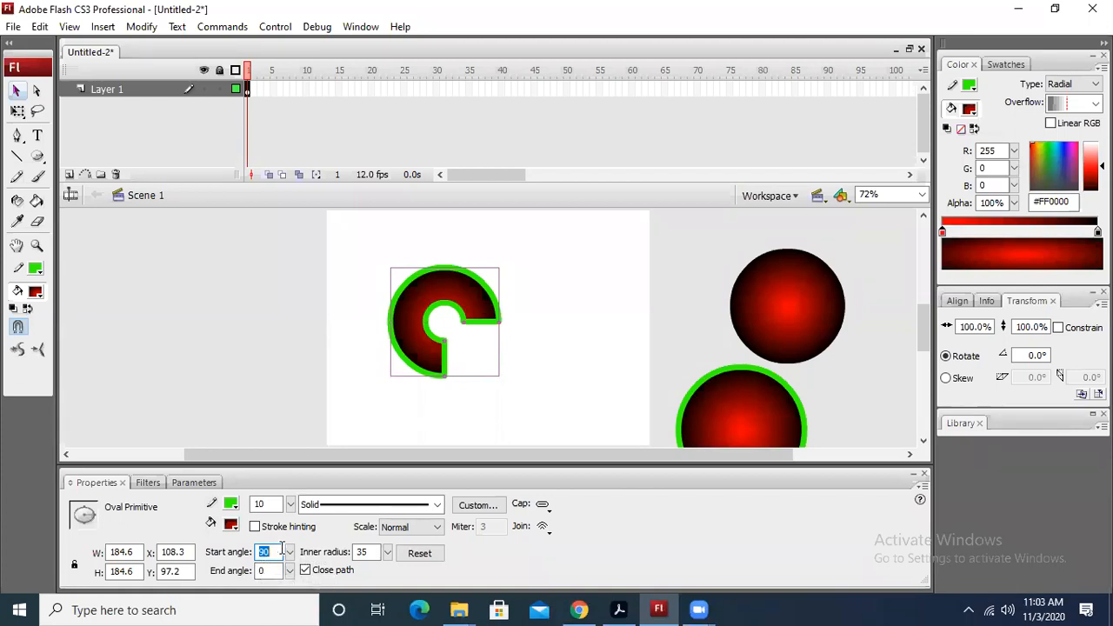
{"action": "left_click", "coordinate": [264, 570]}
{"action": "type", "text": "120"}
{"action": "key", "text": "Return"}
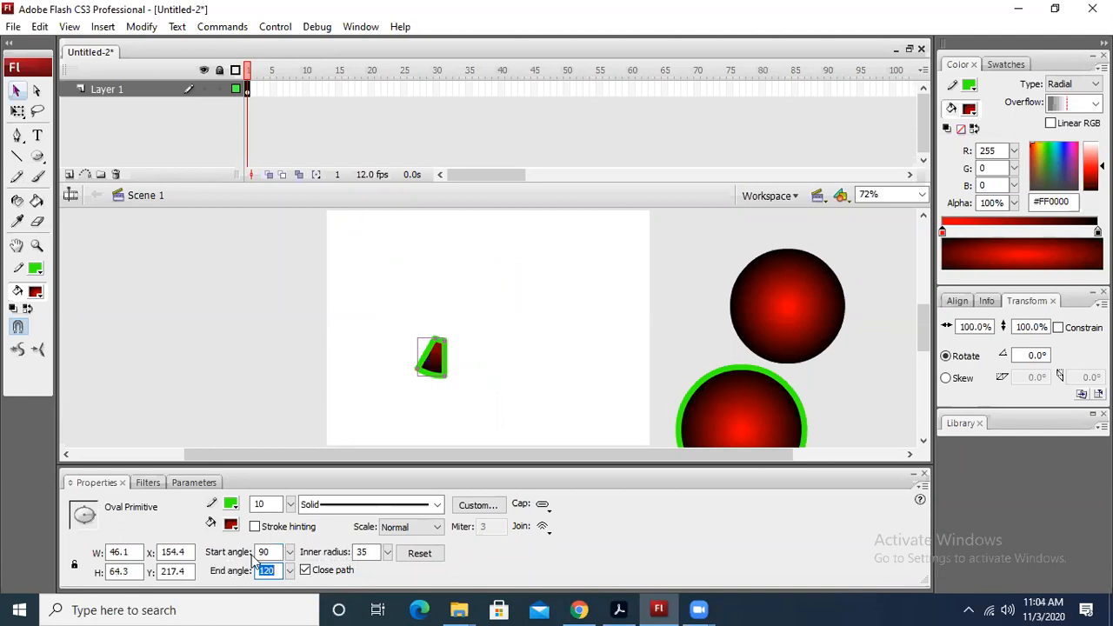
Change the oval primitive's end angle to 90 and its start angle to 45.
{"action": "left_click", "coordinate": [258, 553]}
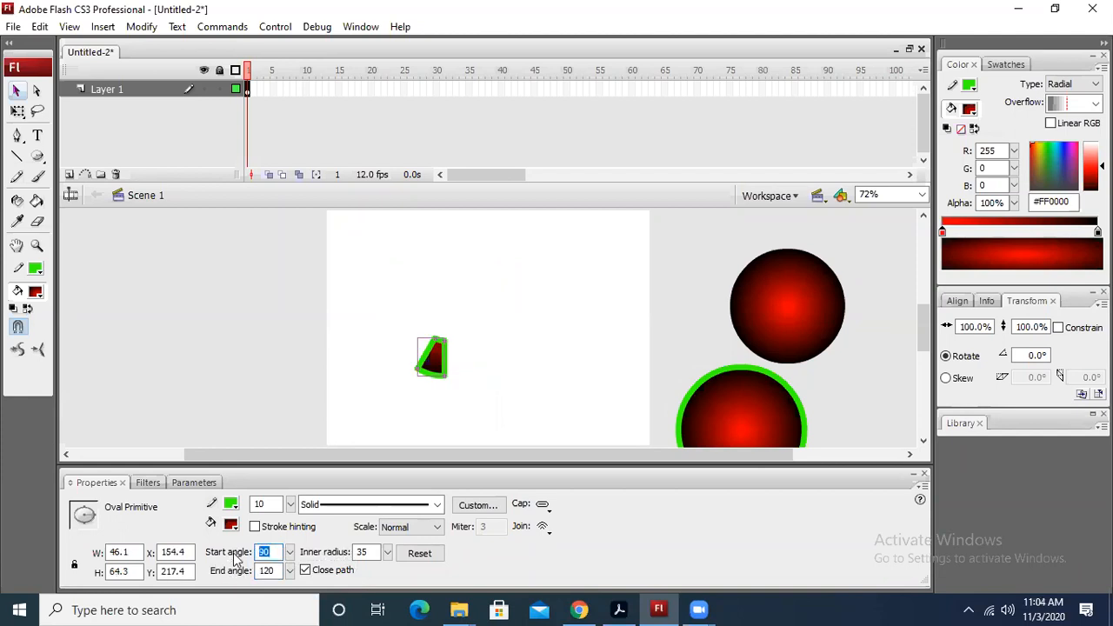
{"action": "left_click", "coordinate": [271, 571]}
{"action": "type", "text": "90"}
{"action": "key", "text": "Return"}
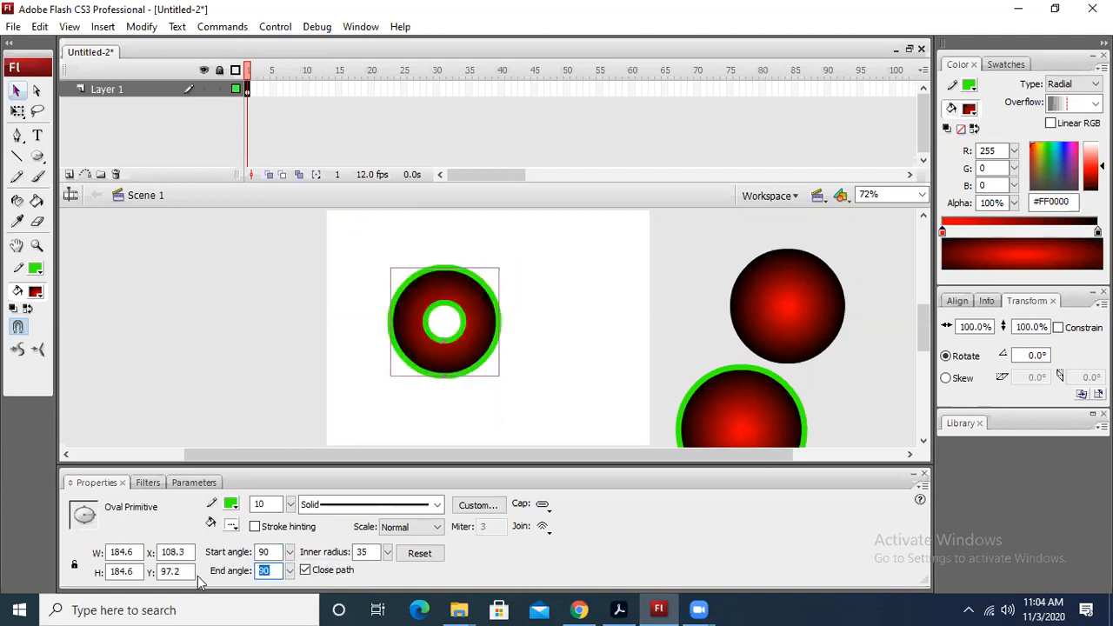
{"action": "left_click", "coordinate": [504, 400]}
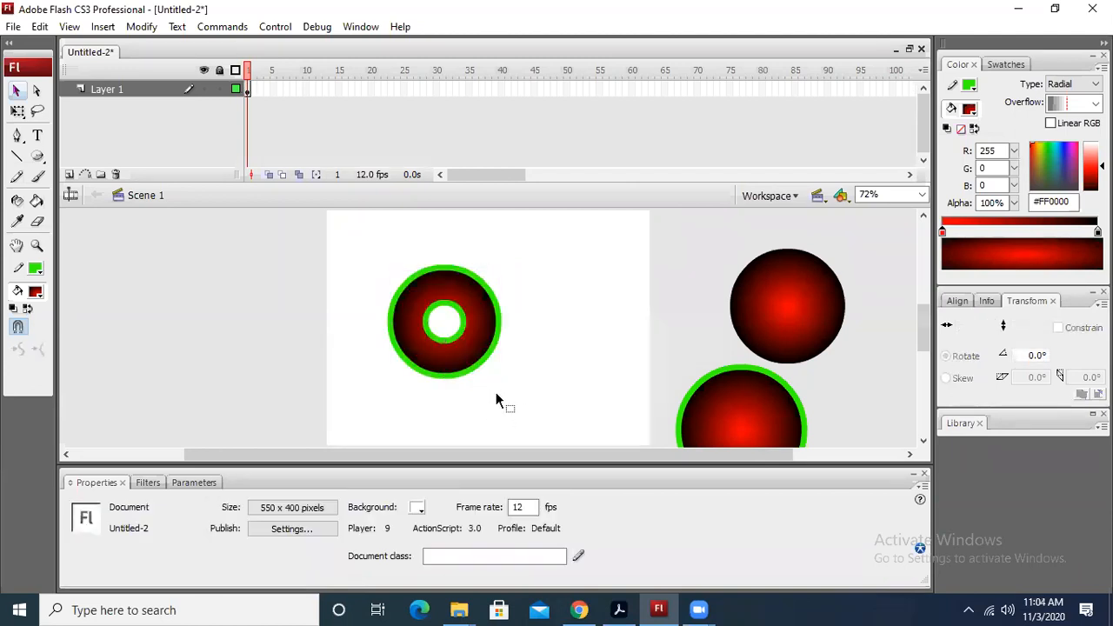
{"action": "left_click", "coordinate": [435, 367]}
{"action": "left_click", "coordinate": [265, 552]}
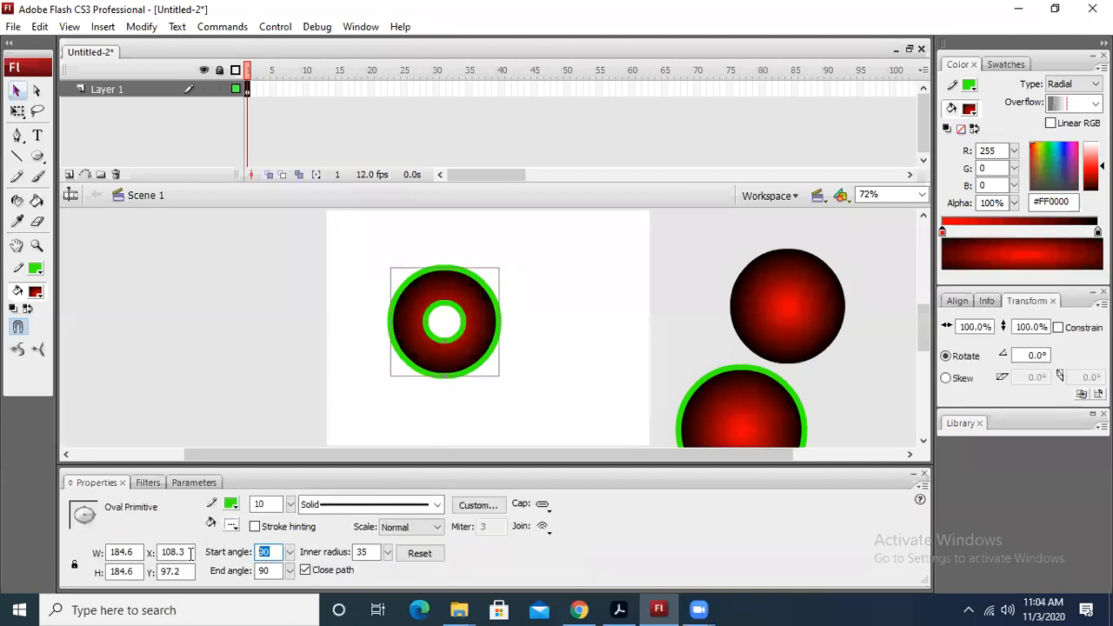
{"action": "type", "text": "45"}
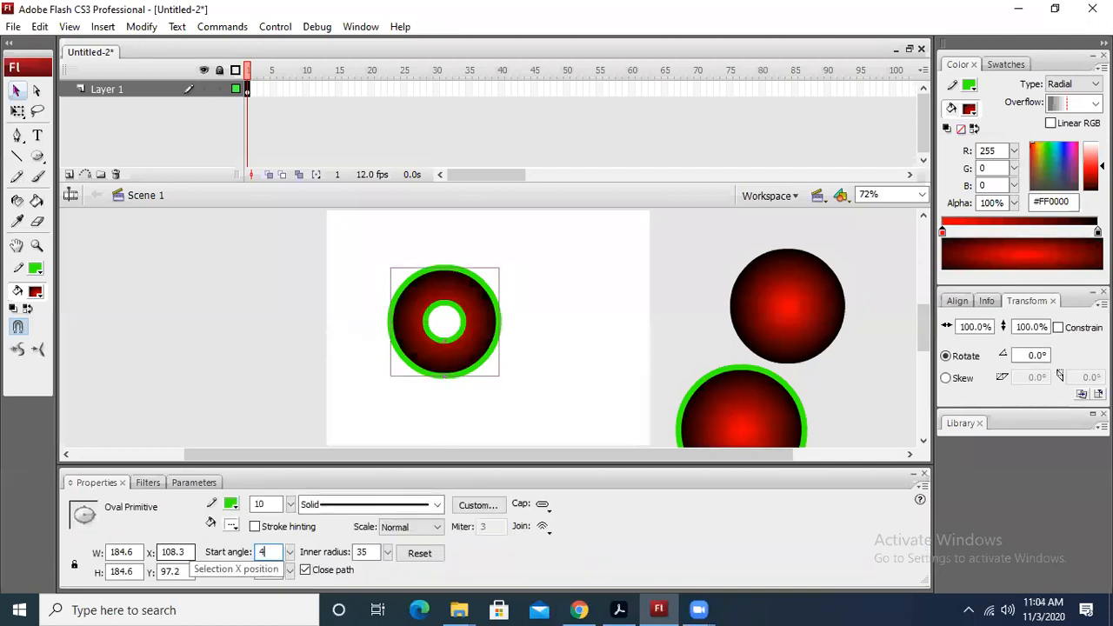
{"action": "key", "text": "Return"}
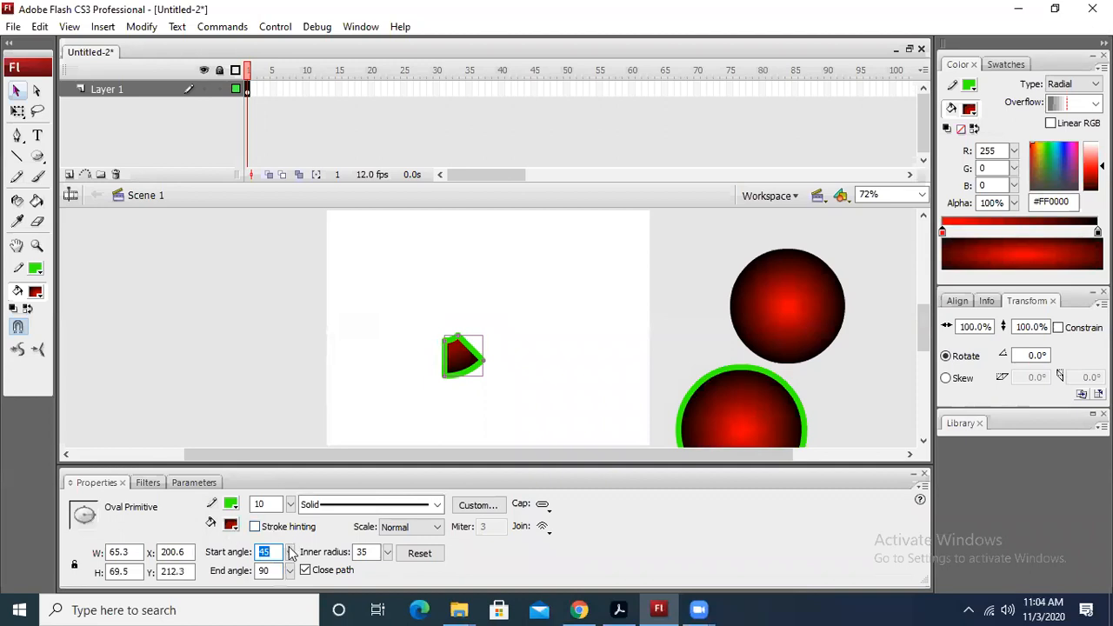
Reduce the ring segment's inner radius to 0 so it forms a solid wedge, and select it.
{"action": "left_click", "coordinate": [270, 572]}
{"action": "left_click", "coordinate": [266, 552]}
{"action": "left_click", "coordinate": [441, 348]}
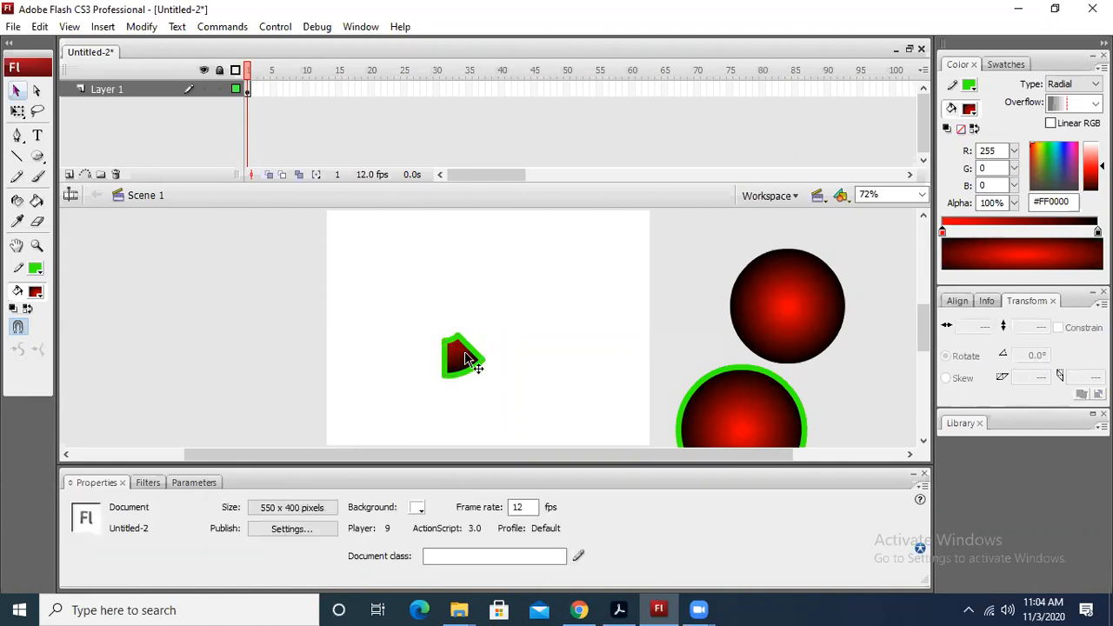
{"action": "left_click", "coordinate": [466, 356]}
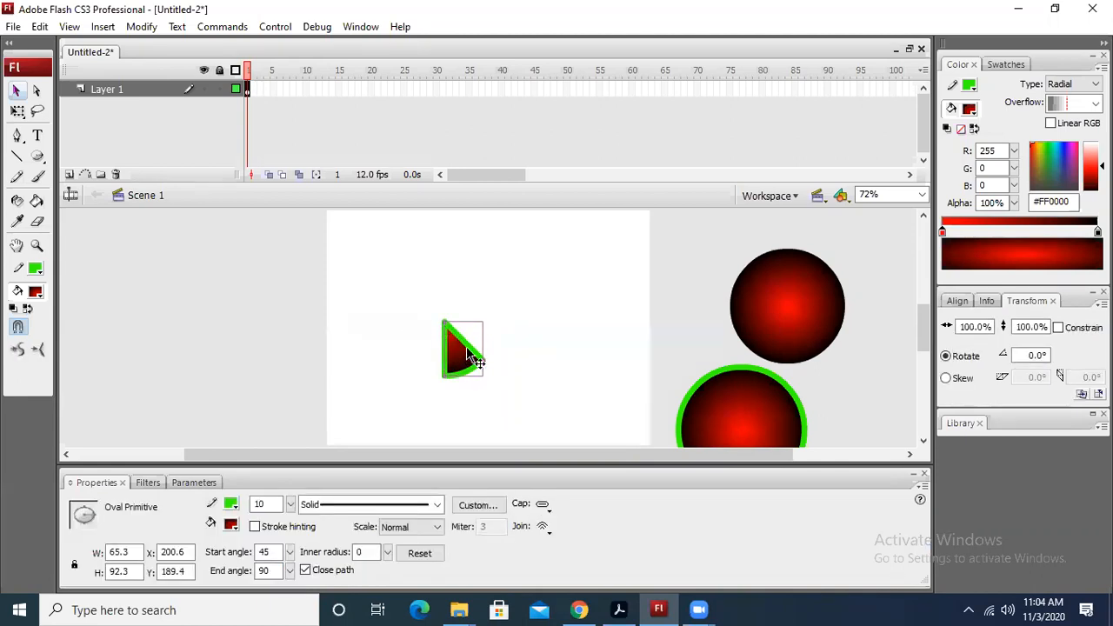
Reshape the wedge freehand with its start-angle handle to a start angle of about 174, leaving the lower-left quarter cut out.
{"action": "left_click_drag", "start_coordinate": [490, 356], "coordinate": [421, 367]}
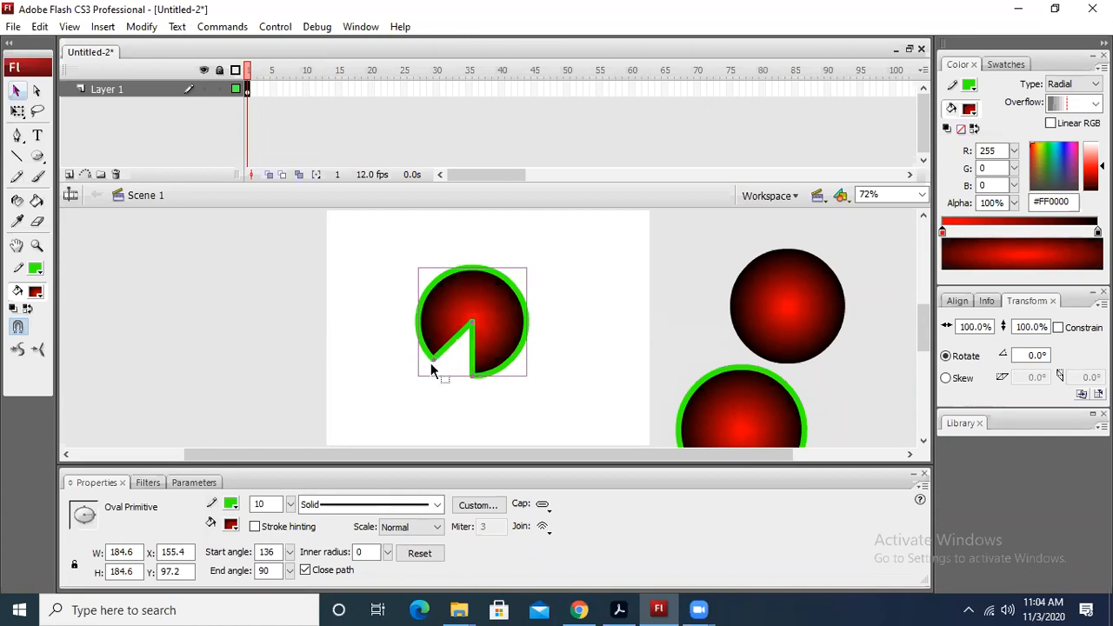
{"action": "left_click_drag", "start_coordinate": [431, 362], "coordinate": [419, 325]}
{"action": "left_click", "coordinate": [606, 317]}
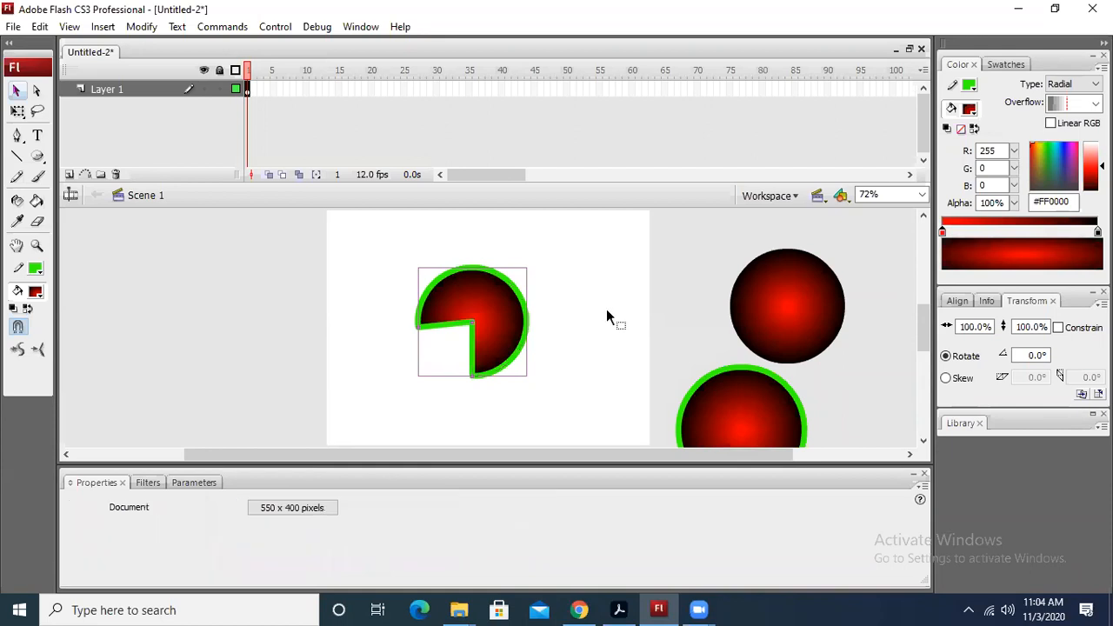
Remove the green stroke from the three-quarter oval primitive on the stage.
{"action": "left_click", "coordinate": [478, 374]}
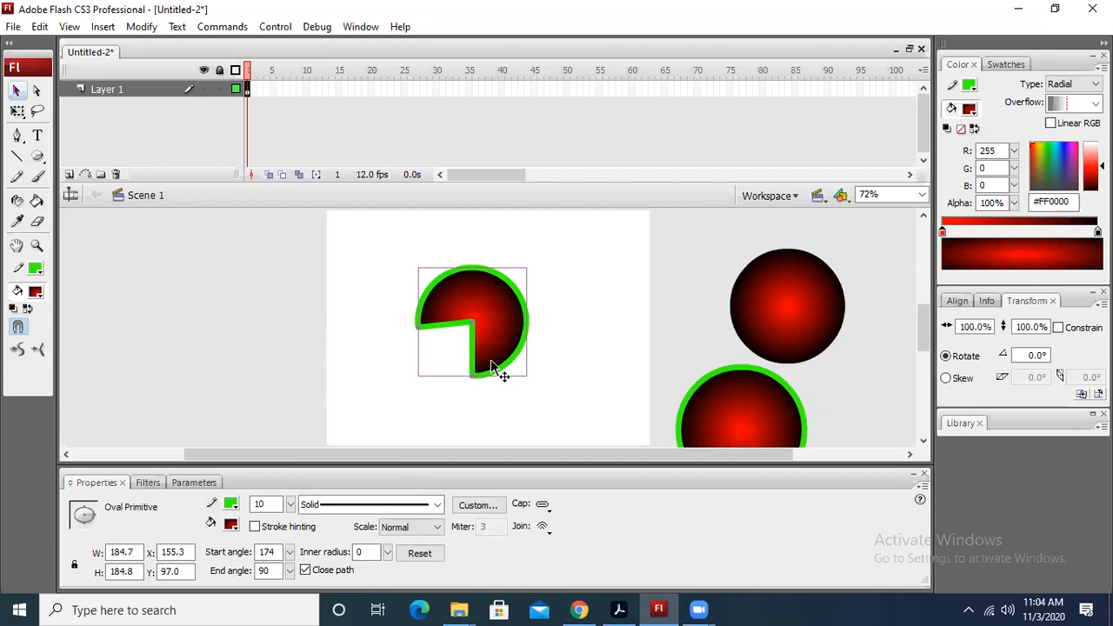
{"action": "left_click", "coordinate": [230, 503]}
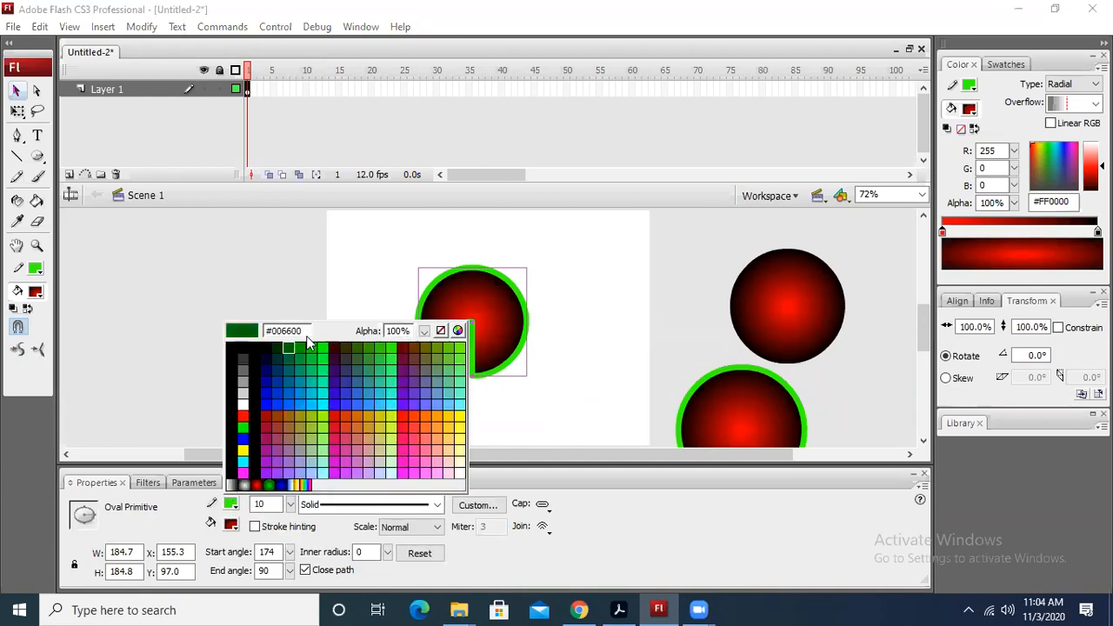
{"action": "left_click", "coordinate": [441, 331]}
{"action": "left_click", "coordinate": [554, 308]}
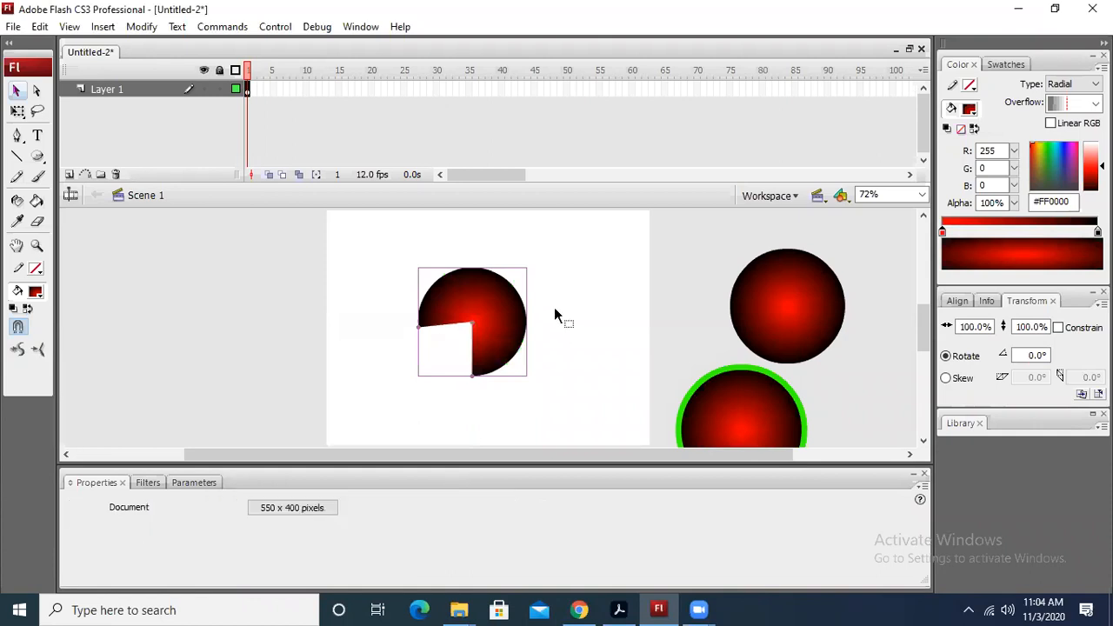
Reset the oval primitive's angles and inner radius to restore the full circle.
{"action": "left_click", "coordinate": [526, 329]}
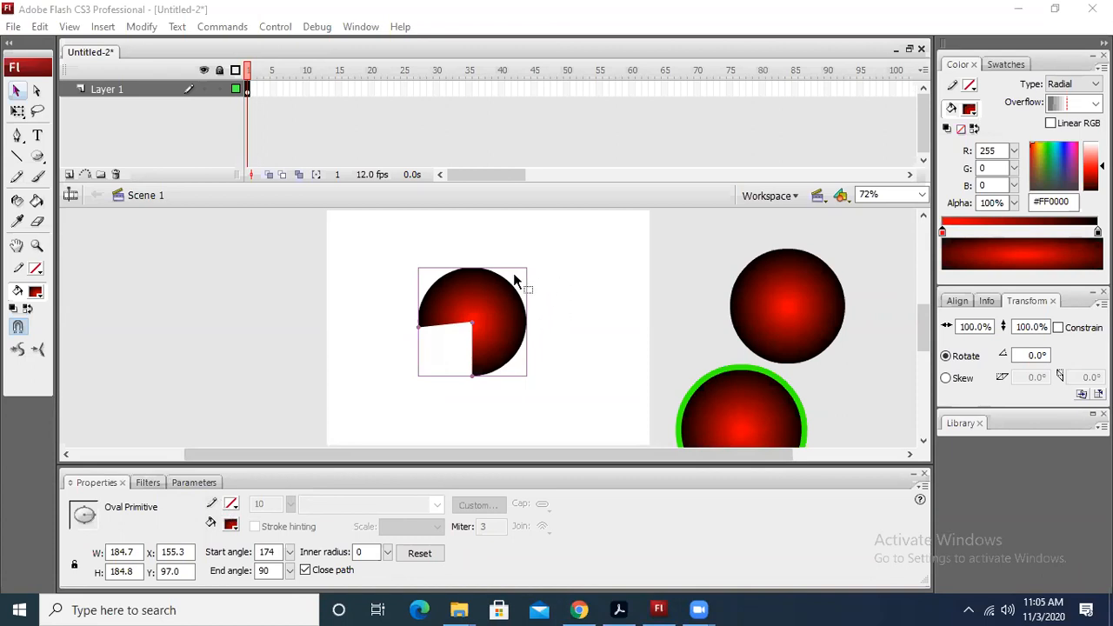
{"action": "left_click", "coordinate": [492, 310]}
{"action": "left_click", "coordinate": [546, 336]}
{"action": "left_click", "coordinate": [507, 339]}
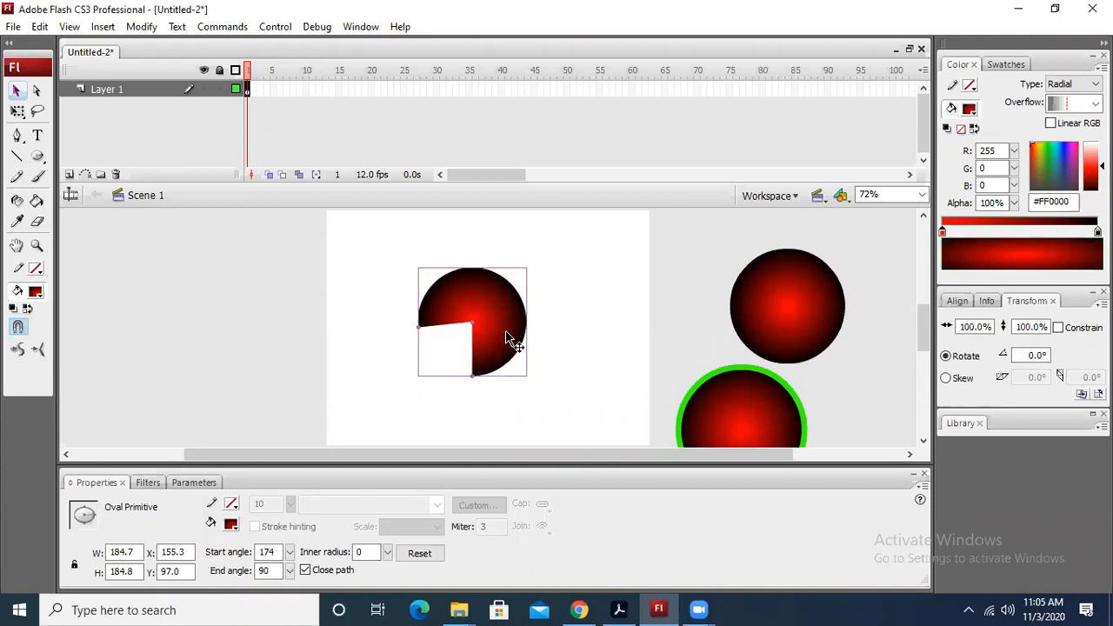
{"action": "left_click", "coordinate": [420, 554]}
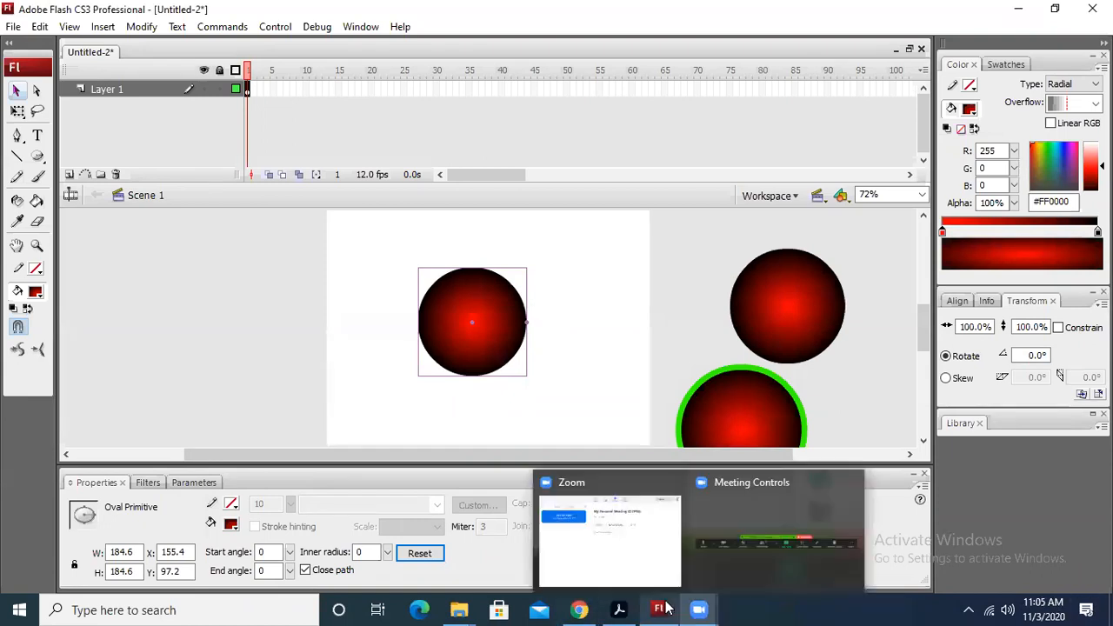
Switch to Acrobat and examine the chapter's Oval Tool figure and the Oval Primitive tool instructions.
{"action": "left_click", "coordinate": [621, 609]}
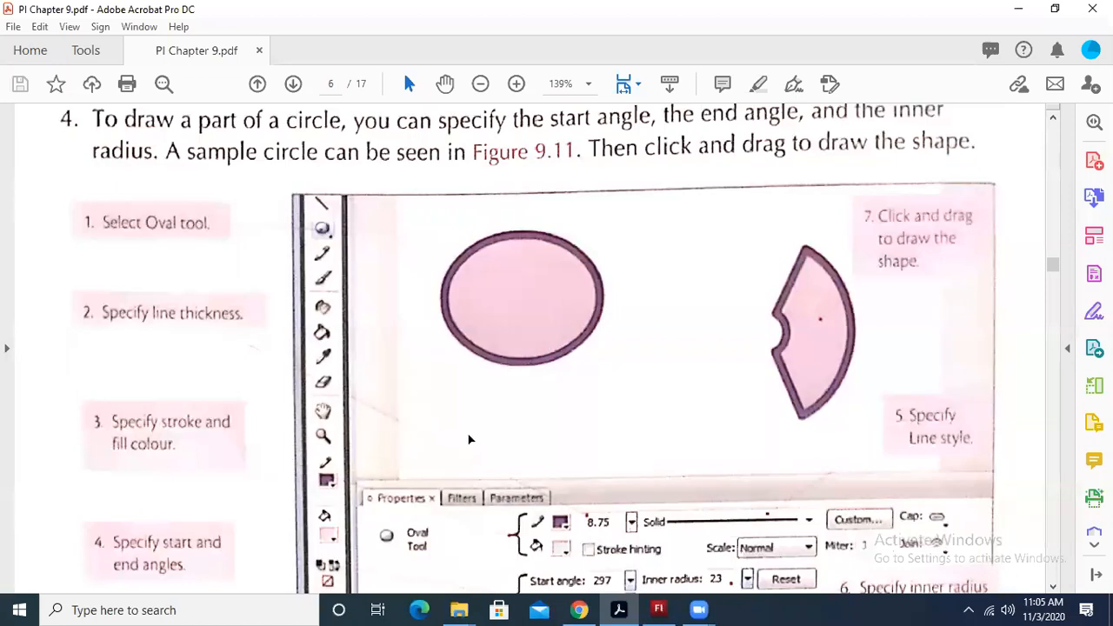
{"action": "scroll", "coordinate": [472, 437], "scroll_direction": "down", "scroll_amount": 3}
{"action": "left_click", "coordinate": [658, 609]}
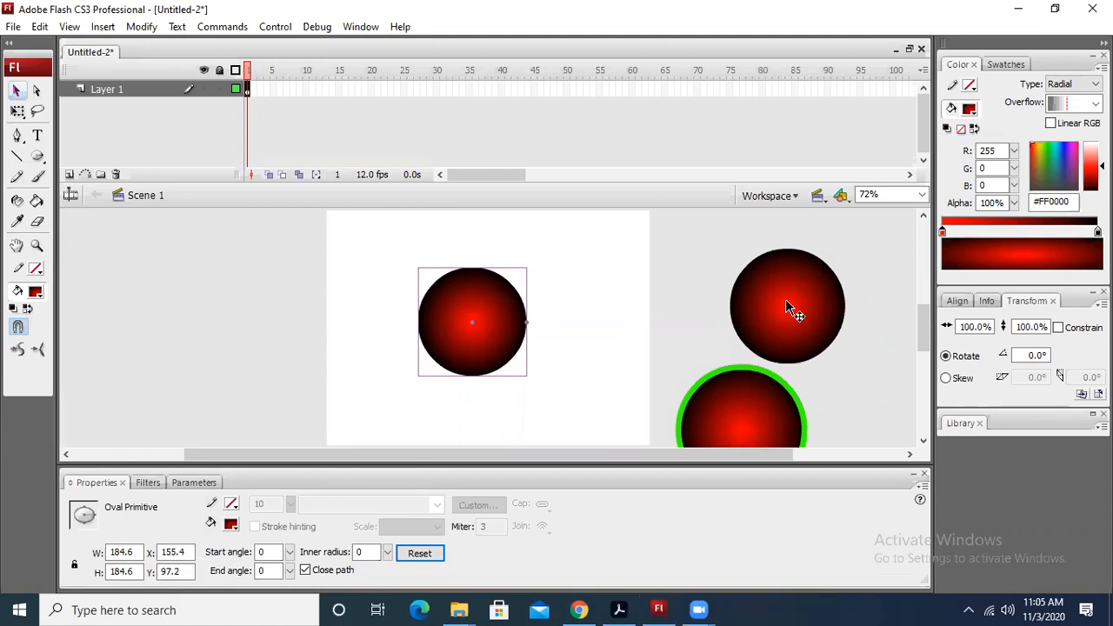
{"action": "left_click", "coordinate": [619, 610]}
{"action": "scroll", "coordinate": [374, 326], "scroll_direction": "down", "scroll_amount": 5}
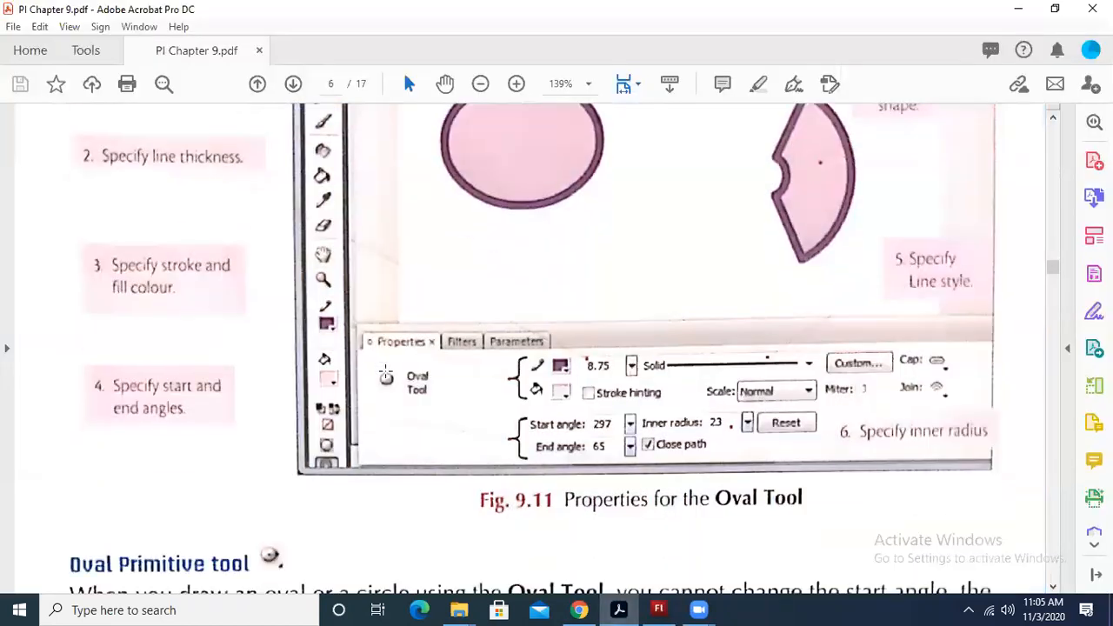
{"action": "scroll", "coordinate": [385, 370], "scroll_direction": "down", "scroll_amount": 3}
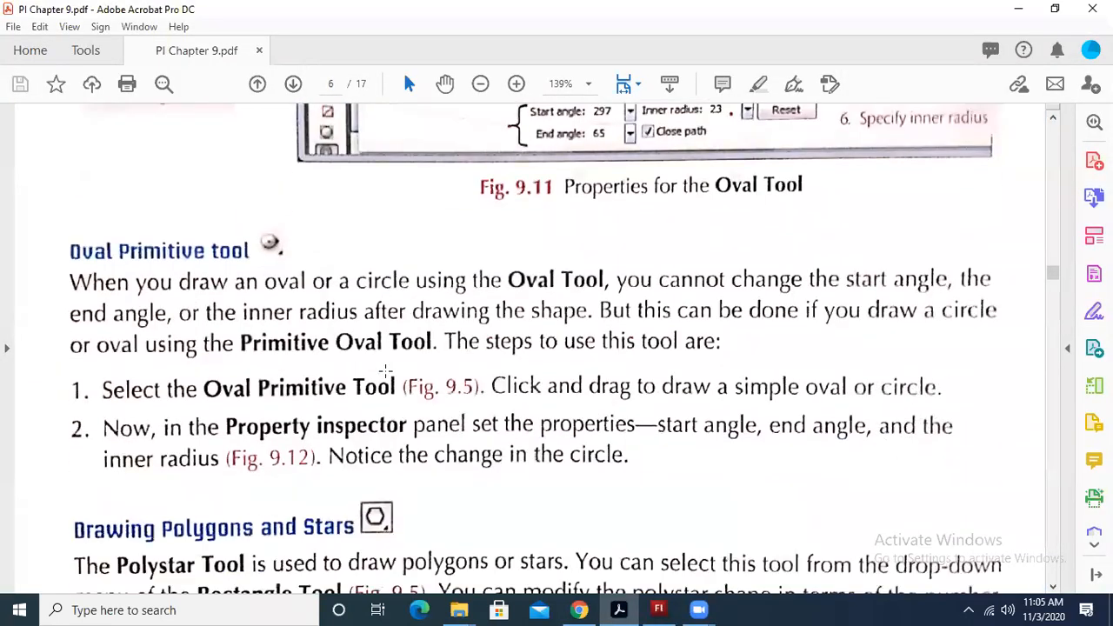
{"action": "scroll", "coordinate": [386, 369], "scroll_direction": "up", "scroll_amount": 2}
{"action": "scroll", "coordinate": [385, 371], "scroll_direction": "down", "scroll_amount": 3}
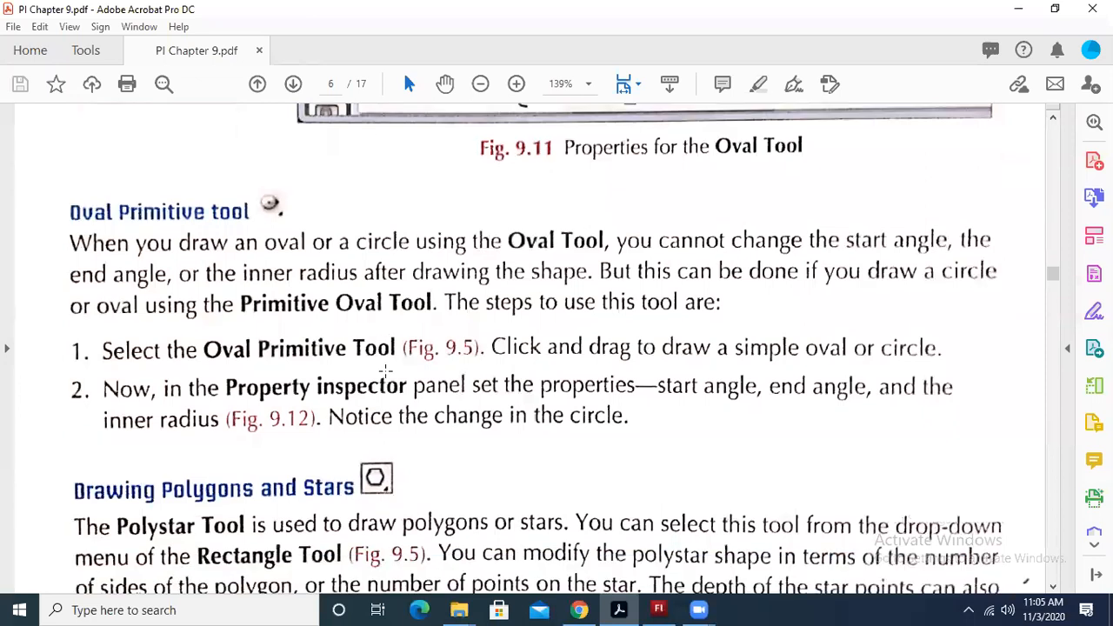
{"action": "left_click_drag", "start_coordinate": [199, 341], "coordinate": [422, 405]}
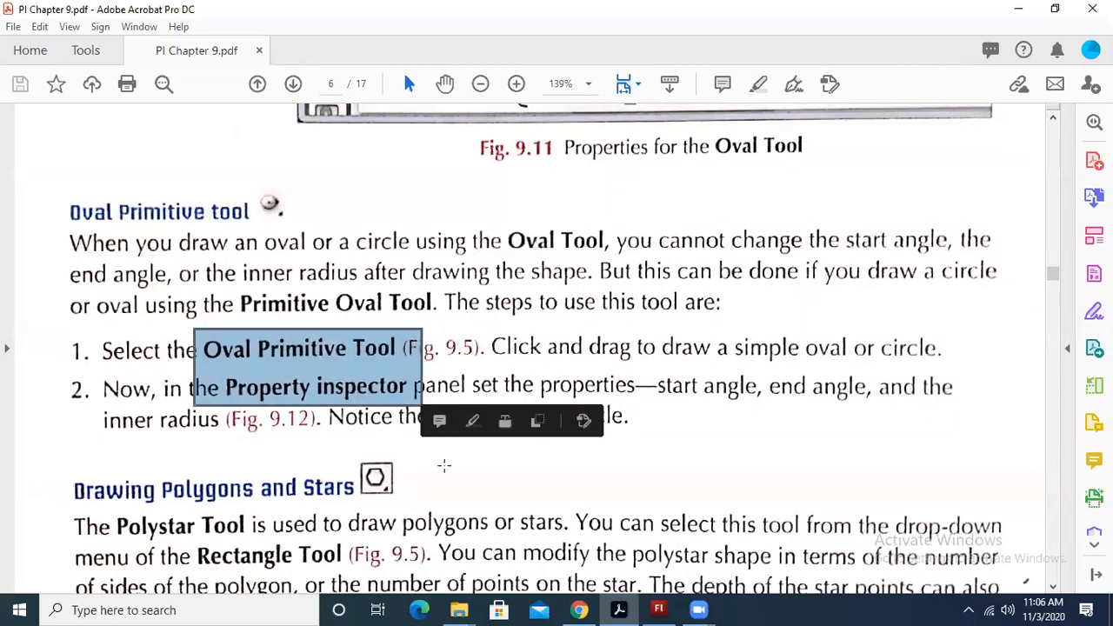
{"action": "left_click", "coordinate": [511, 499]}
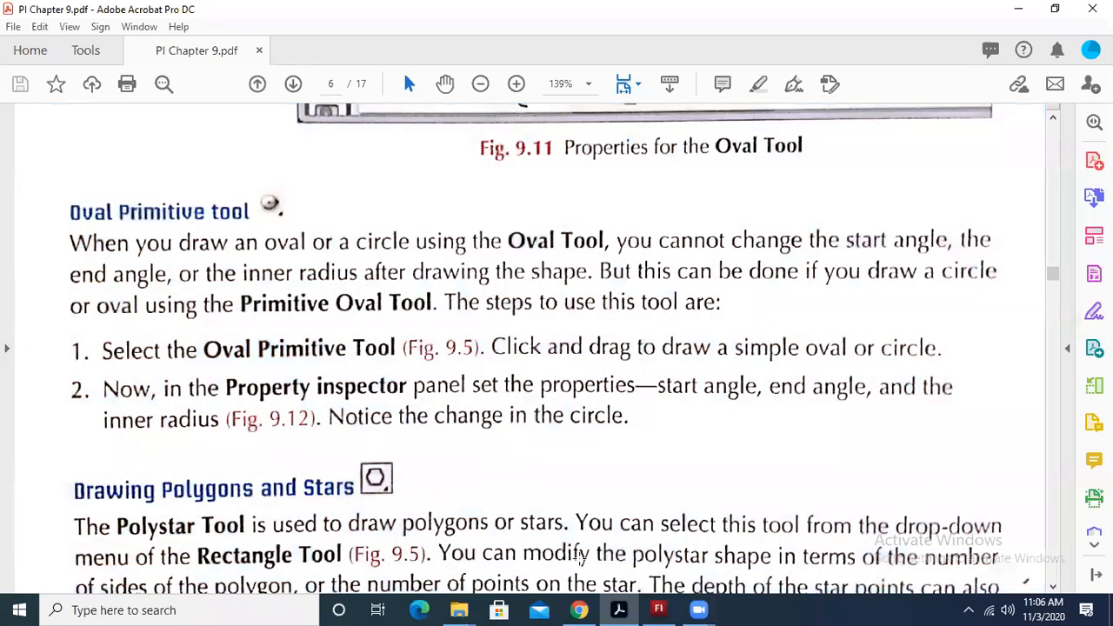
Switch back to Flash and move the strokeless circle from the stage's right side to the grey area left of it.
{"action": "left_click", "coordinate": [659, 610]}
{"action": "left_click_drag", "start_coordinate": [790, 302], "coordinate": [266, 299]}
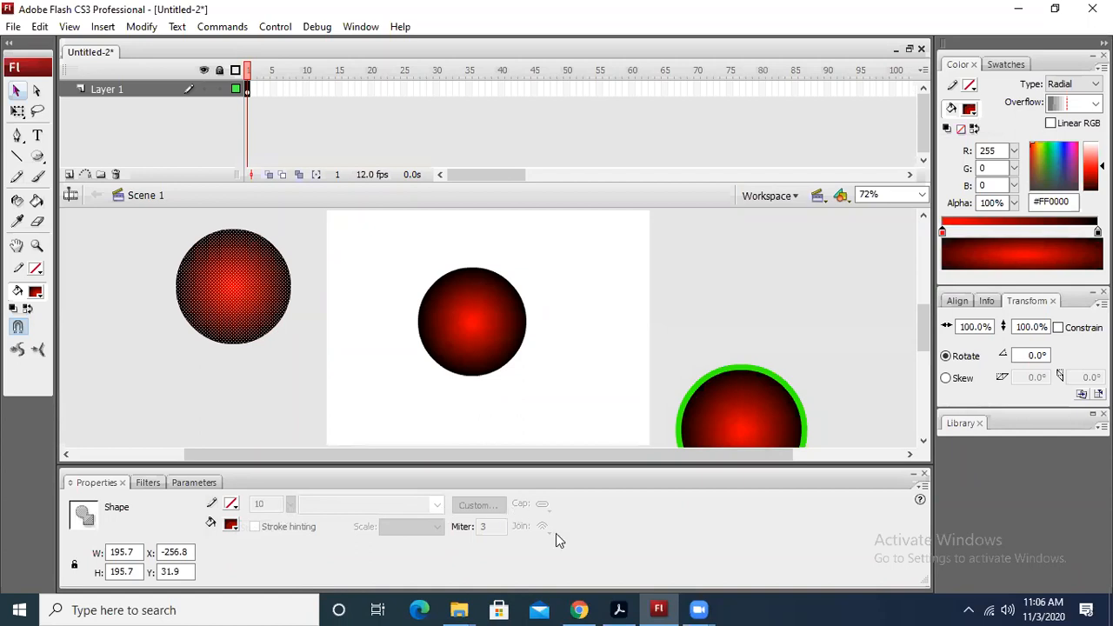
Set the inner radius of the oval primitive on the stage to 10.
{"action": "left_click", "coordinate": [445, 340]}
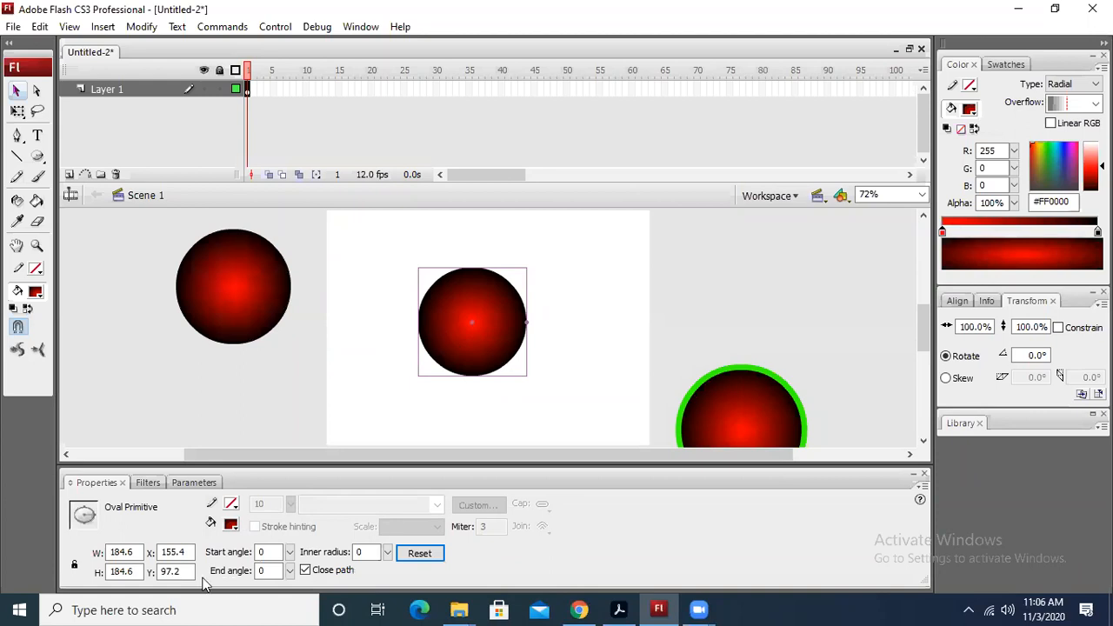
{"action": "left_click", "coordinate": [363, 553]}
{"action": "type", "text": "10"}
{"action": "key", "text": "Return"}
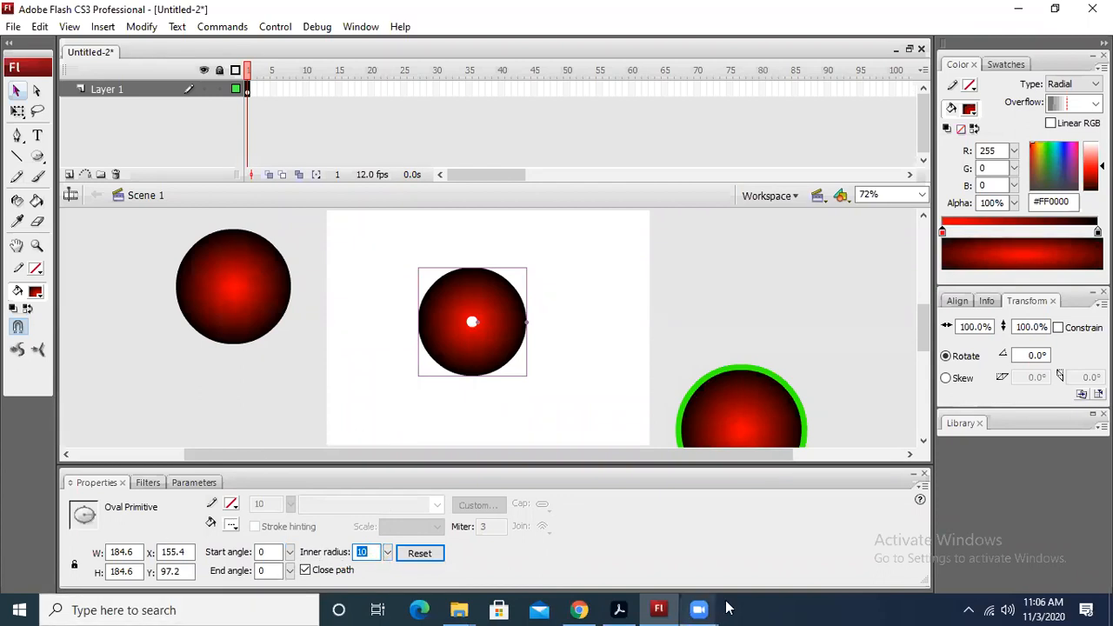
Switch to Chrome and start a Screen Recorder capture of the entire screen with microphone audio.
{"action": "left_click", "coordinate": [619, 609]}
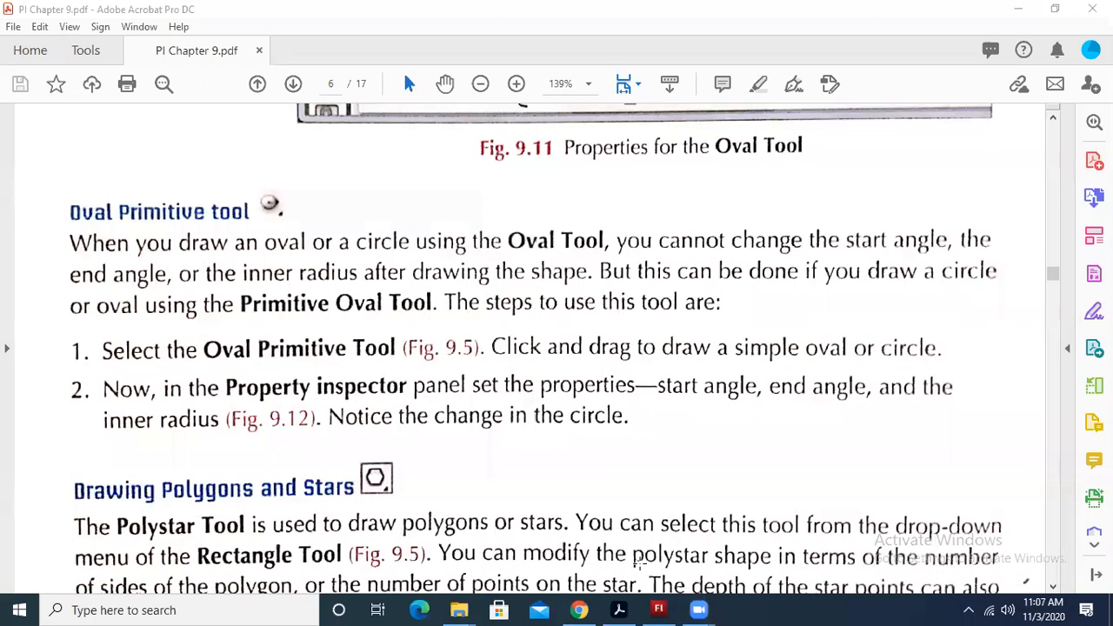
{"action": "key", "text": "alt+Tab"}
{"action": "left_click", "coordinate": [1017, 42]}
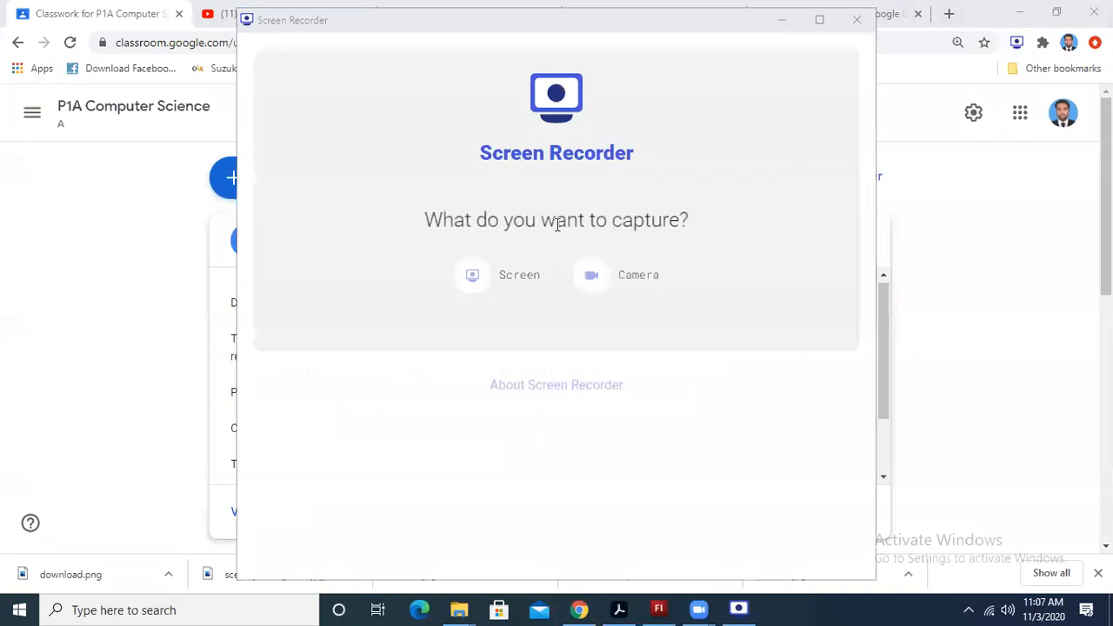
{"action": "left_click", "coordinate": [507, 286]}
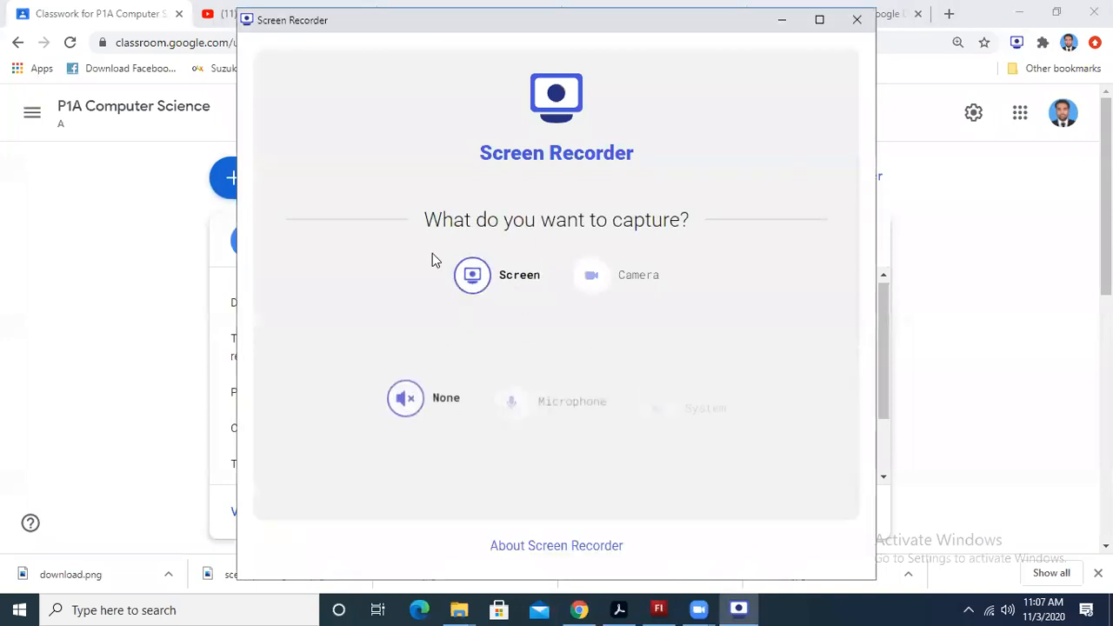
{"action": "left_click", "coordinate": [576, 404]}
{"action": "left_click", "coordinate": [513, 485]}
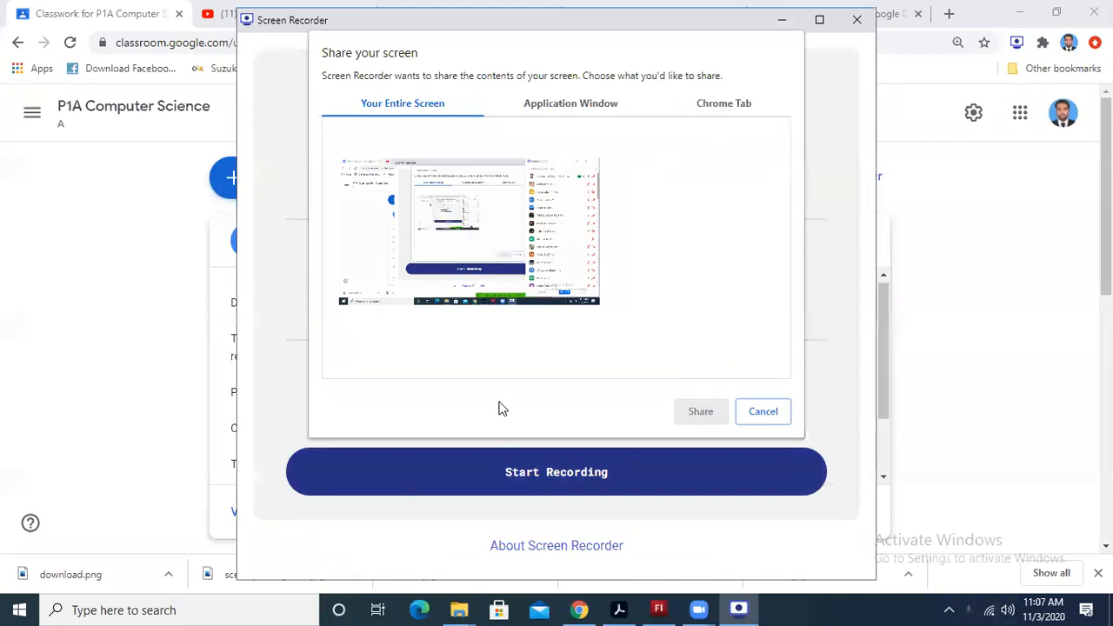
{"action": "left_click", "coordinate": [487, 247]}
{"action": "left_click", "coordinate": [701, 411]}
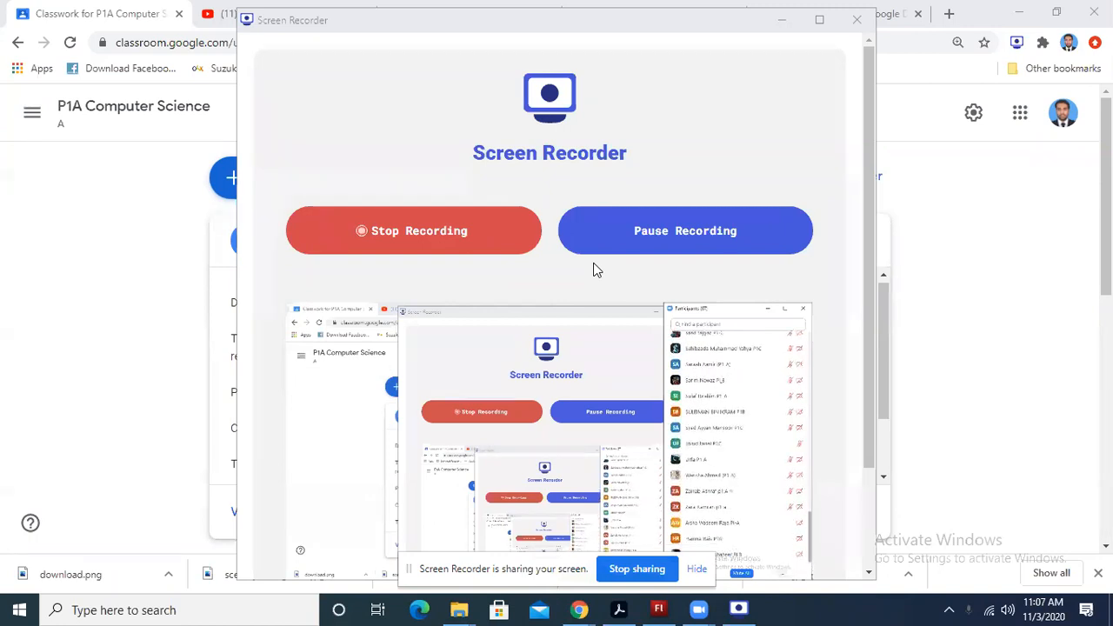
Stop the screen recording, save the capture file, and close the Screen Recorder window.
{"action": "left_click", "coordinate": [432, 255]}
{"action": "left_click", "coordinate": [434, 252]}
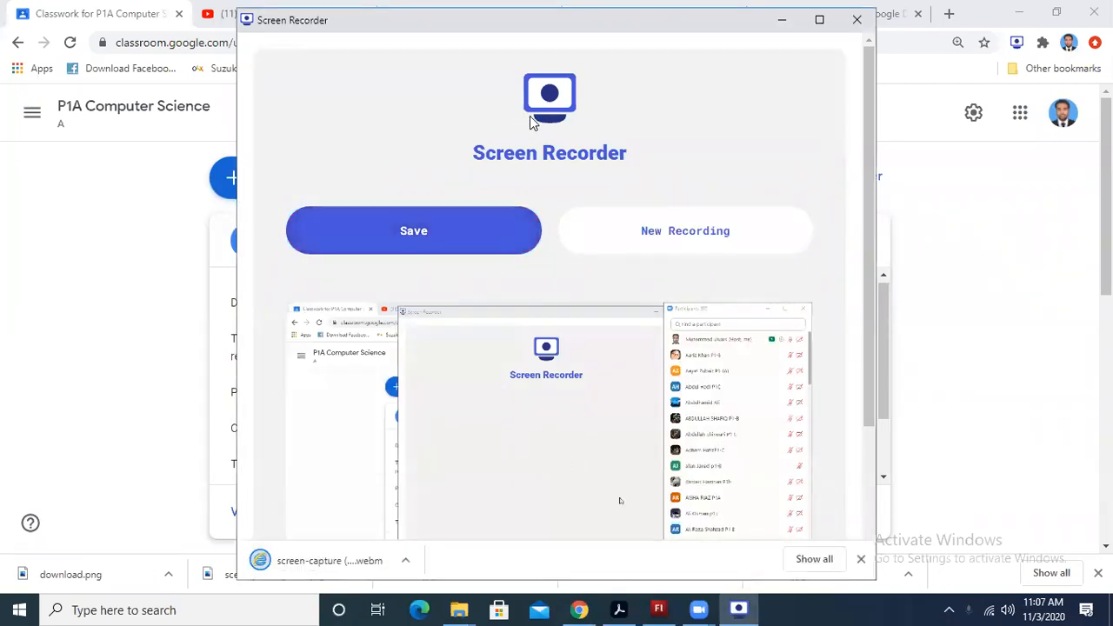
{"action": "left_click_drag", "start_coordinate": [658, 28], "coordinate": [438, 33]}
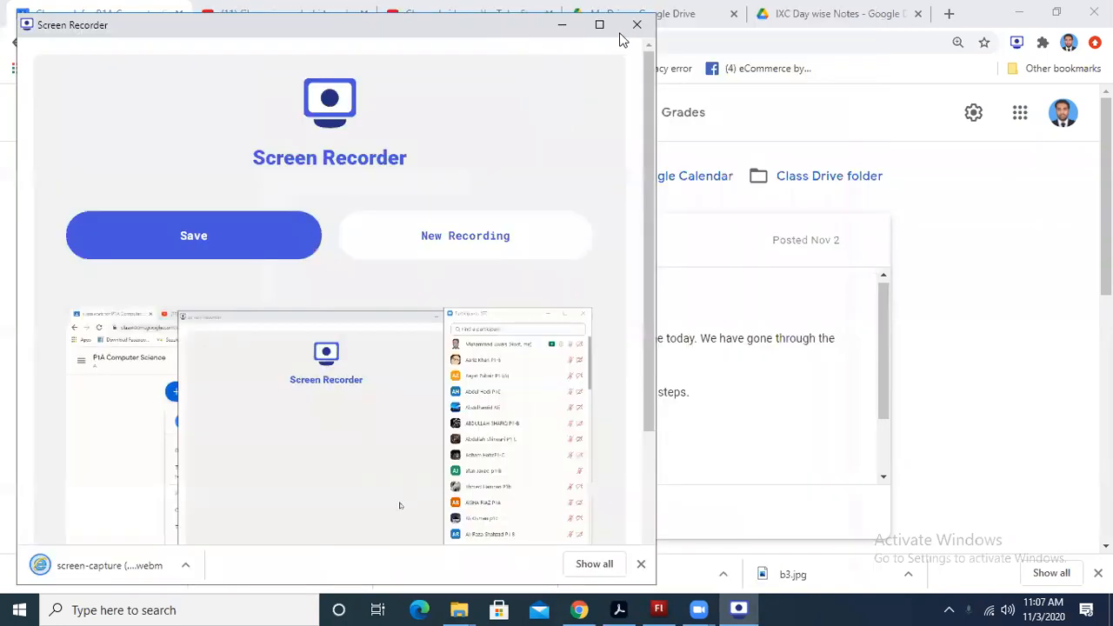
{"action": "left_click", "coordinate": [636, 24]}
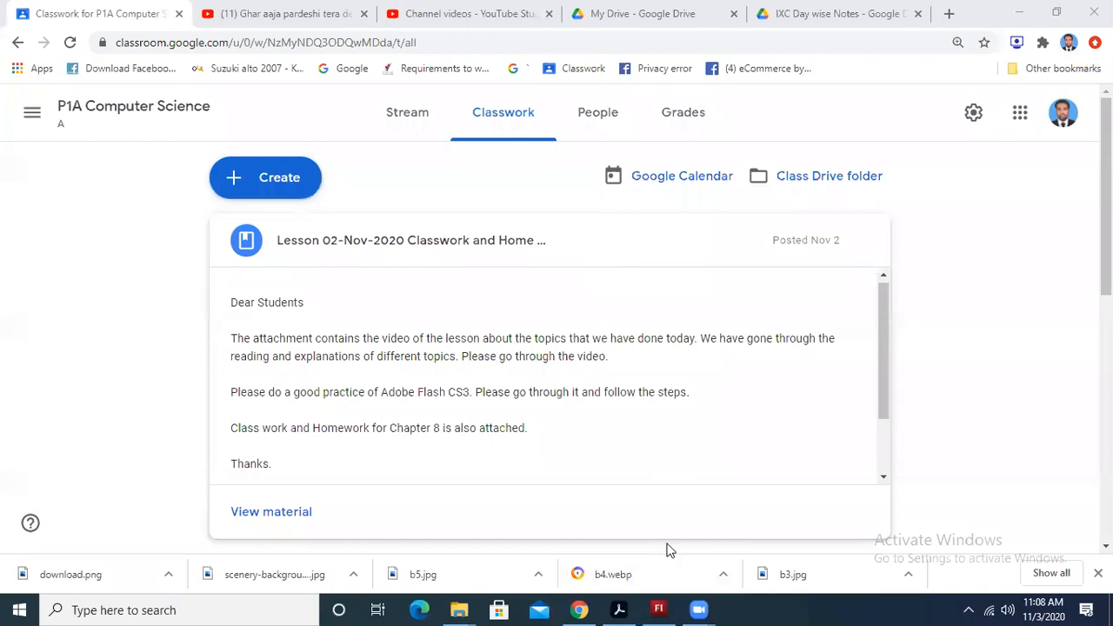
Switch to Flash, create a new Flash File (ActionScript 3.0) document, and fit its stage in the window.
{"action": "mouse_move", "coordinate": [661, 608]}
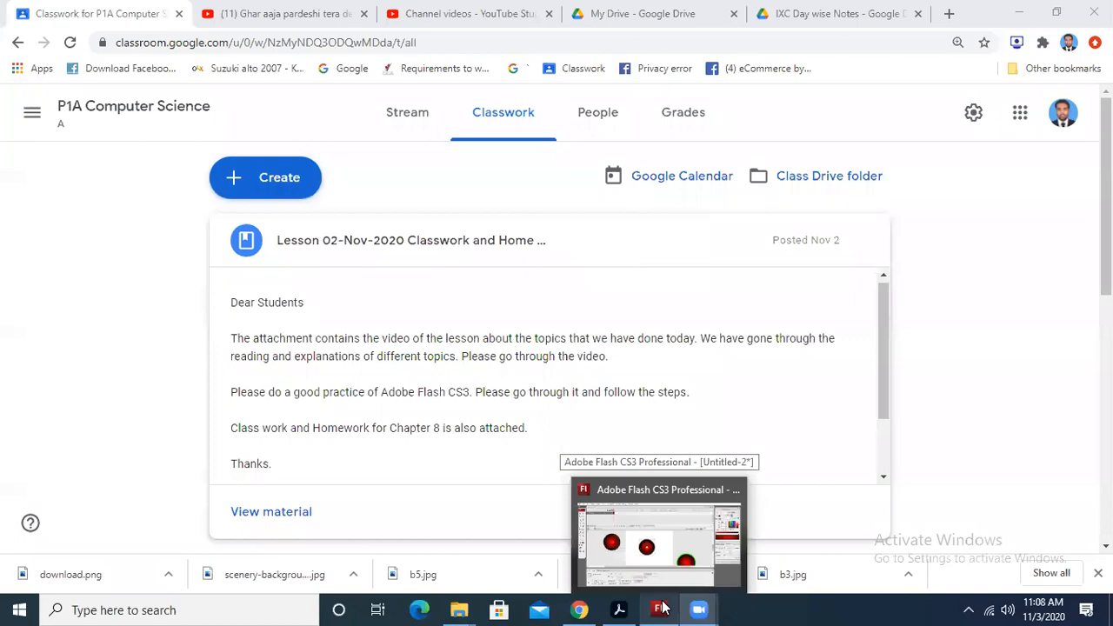
{"action": "left_click", "coordinate": [661, 608]}
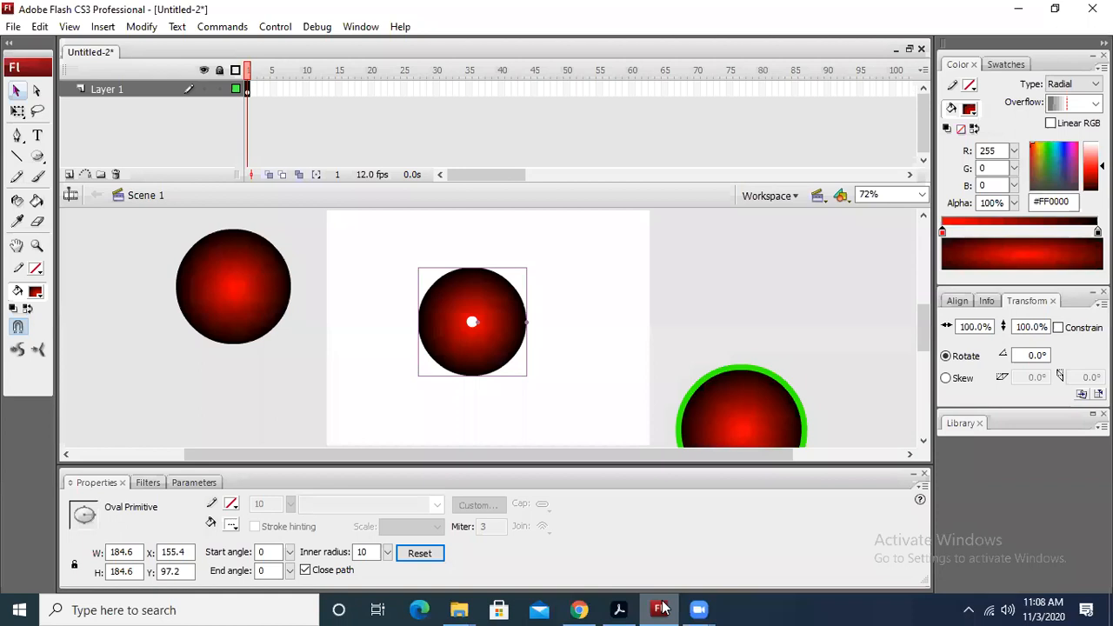
{"action": "left_click", "coordinate": [608, 375]}
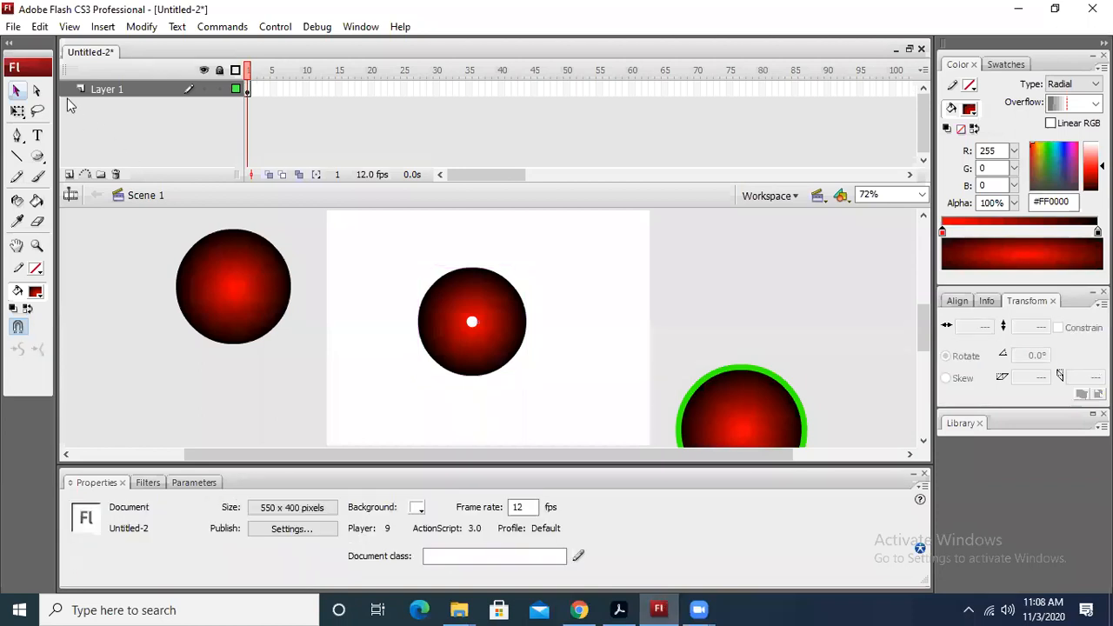
{"action": "left_click", "coordinate": [13, 27]}
{"action": "left_click", "coordinate": [34, 41]}
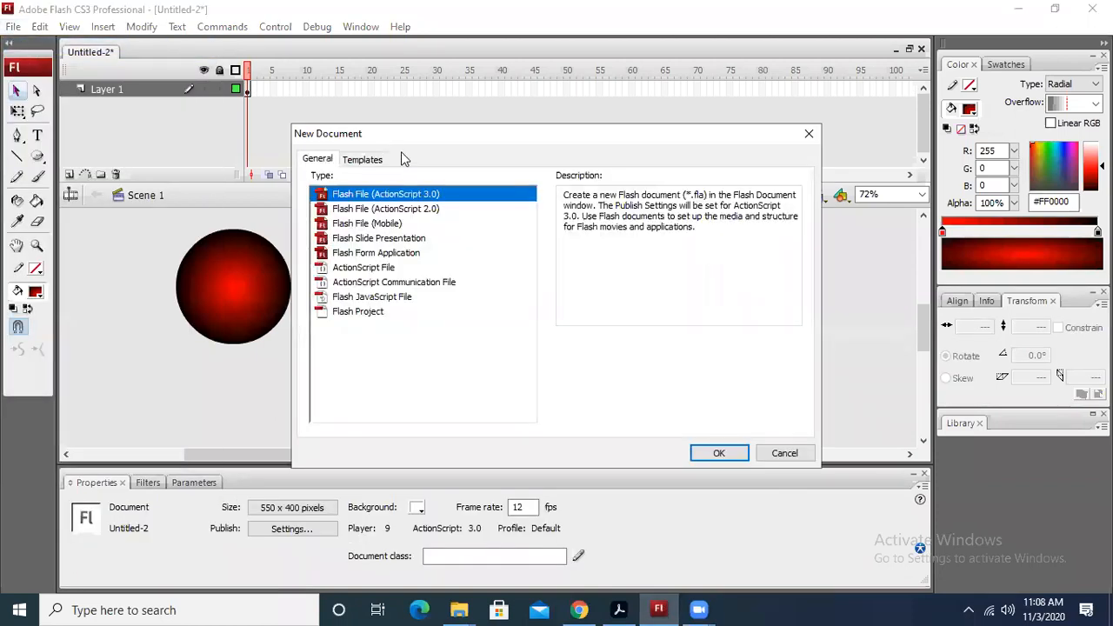
{"action": "key", "text": "Escape"}
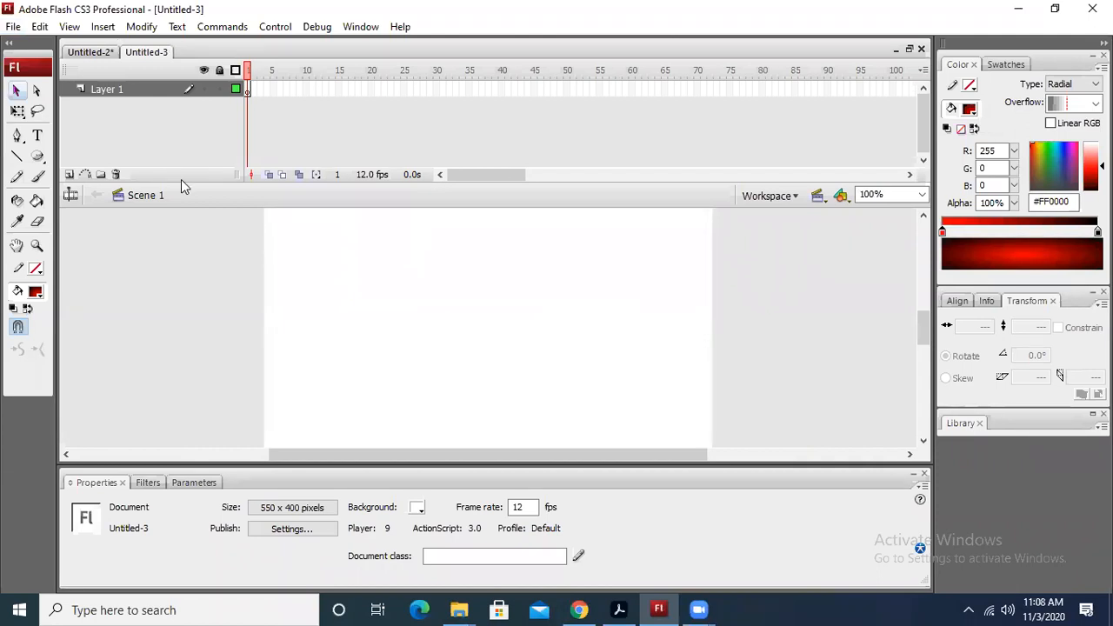
{"action": "key", "text": "ctrl+2"}
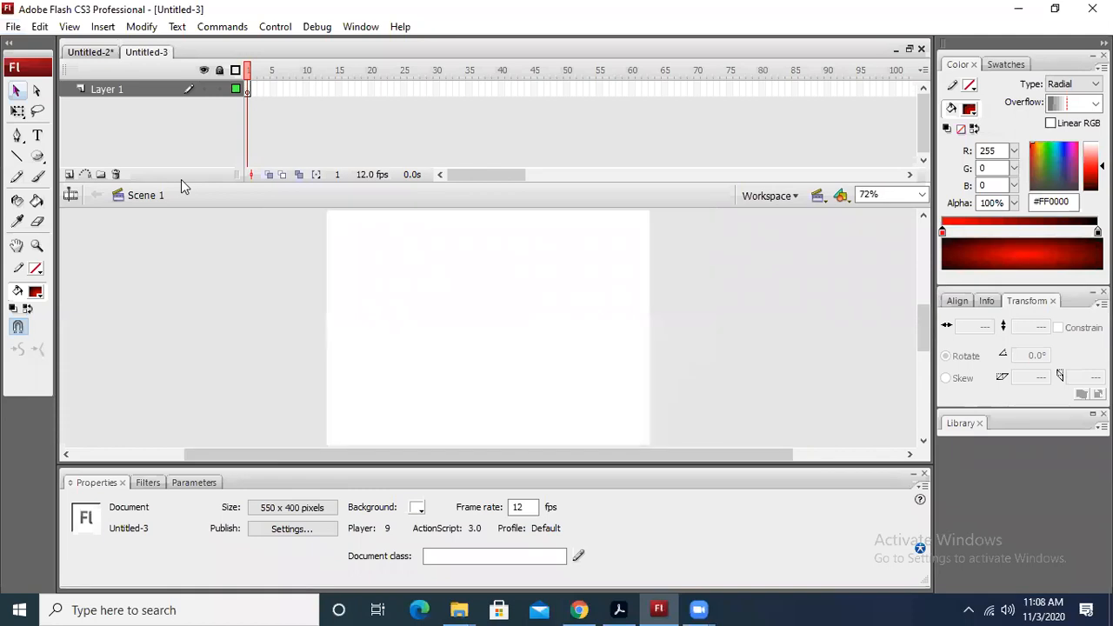
Import the epicentrofestival-sailboat-silhouette image from the PIII Material folder onto the stage.
{"action": "left_click", "coordinate": [11, 26]}
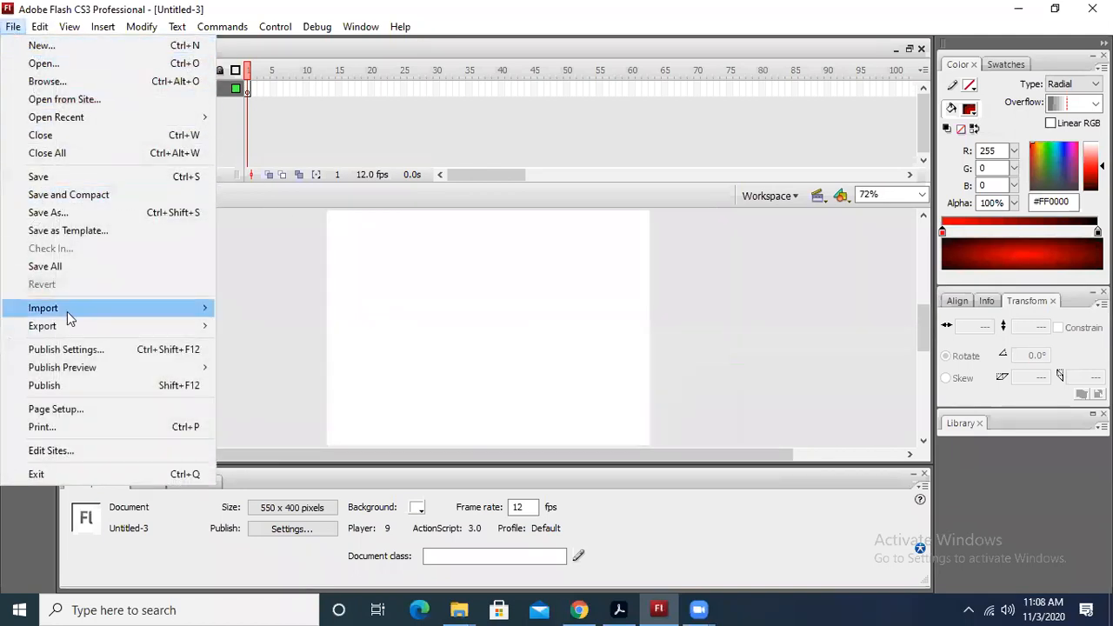
{"action": "mouse_move", "coordinate": [67, 318]}
{"action": "left_click", "coordinate": [295, 310]}
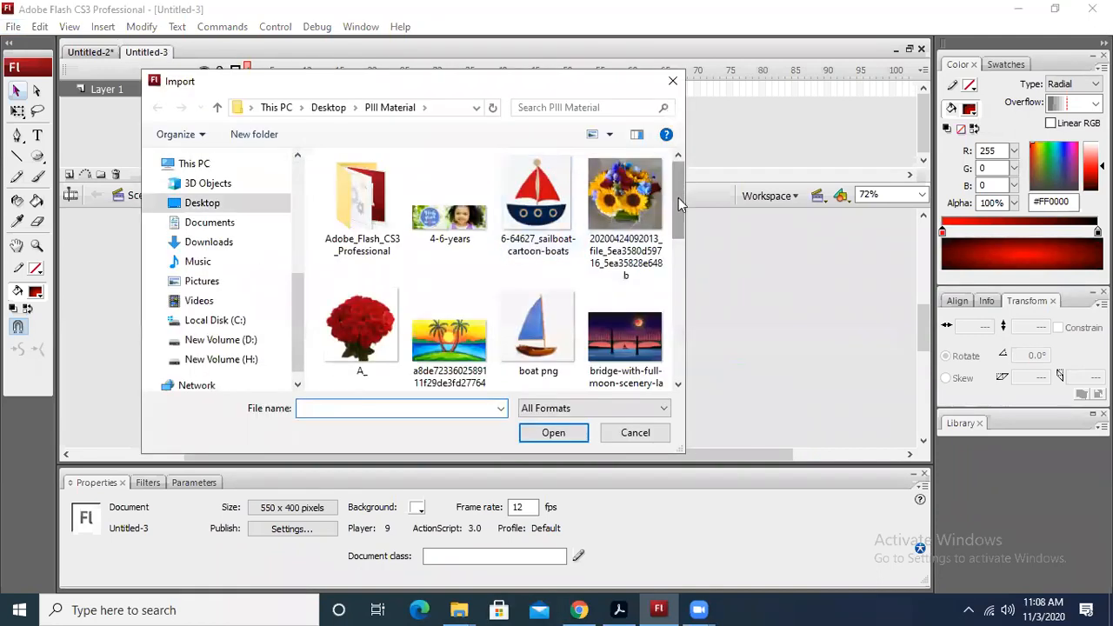
{"action": "left_click_drag", "start_coordinate": [673, 201], "coordinate": [679, 251]}
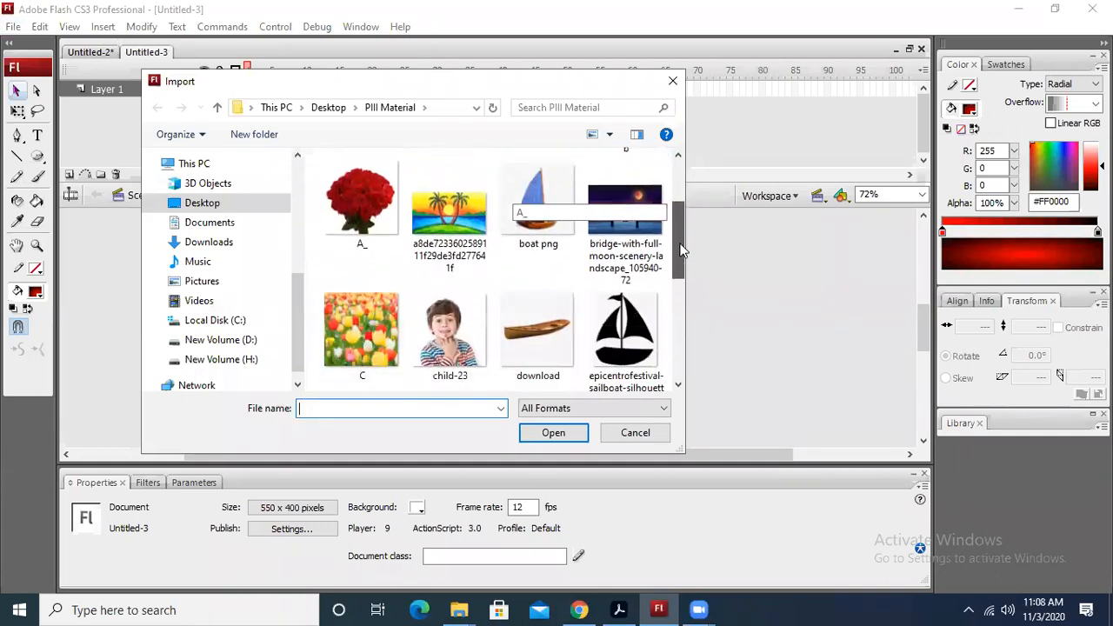
{"action": "double_click", "coordinate": [626, 320]}
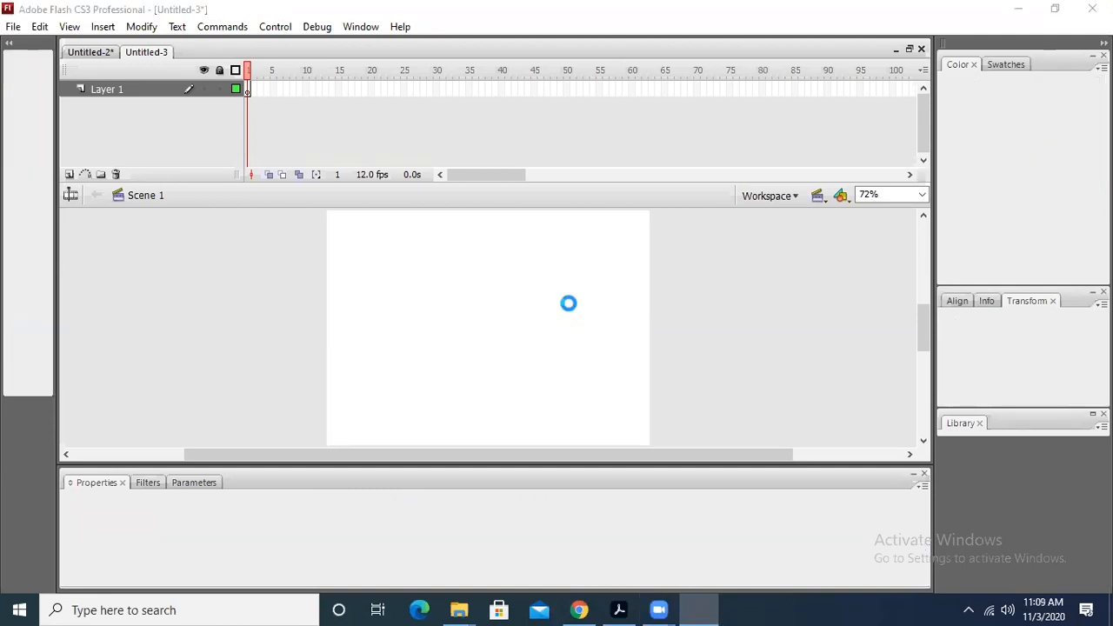
Scale the sailboat bitmap down to about 76 × 87 px with Free Transform and place it just outside the stage's lower-left corner.
{"action": "left_click_drag", "start_coordinate": [606, 312], "coordinate": [445, 320]}
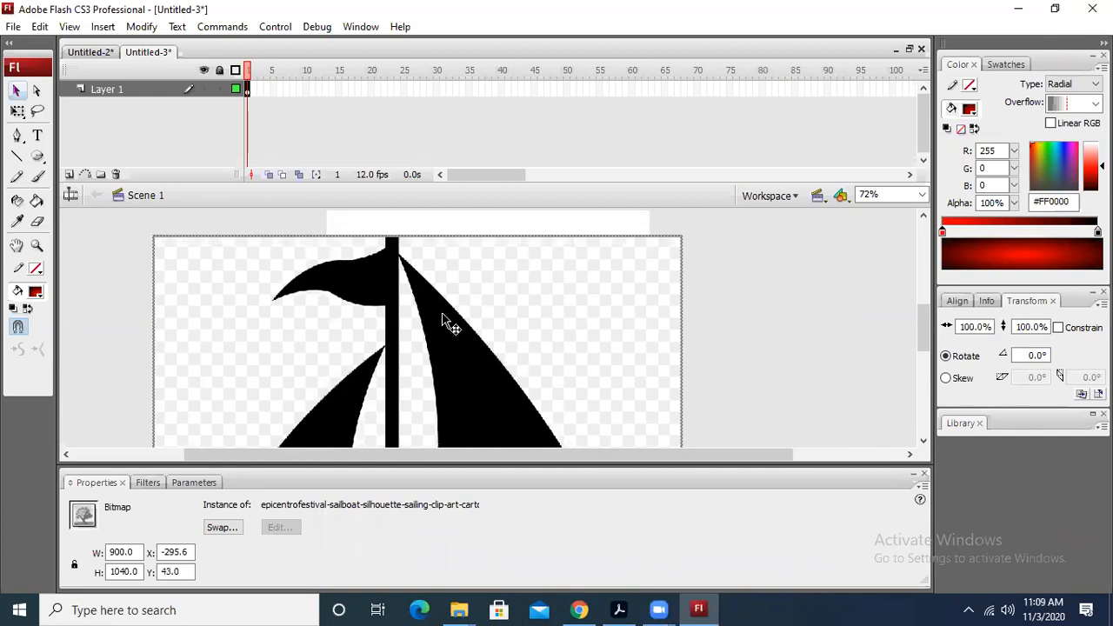
{"action": "key", "text": "ctrl+t"}
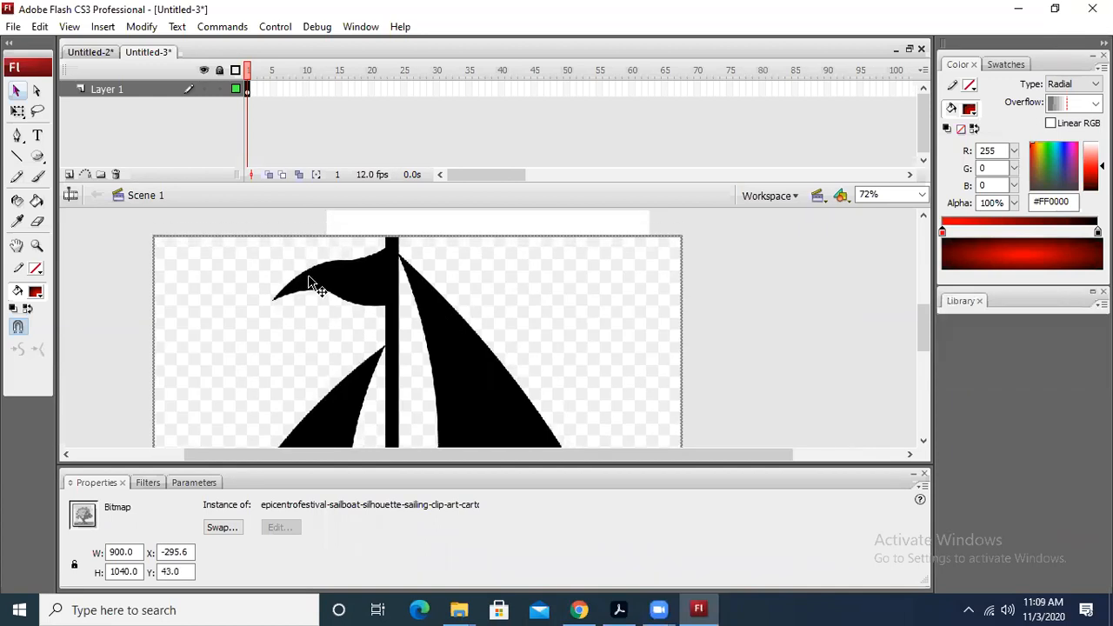
{"action": "left_click", "coordinate": [17, 111]}
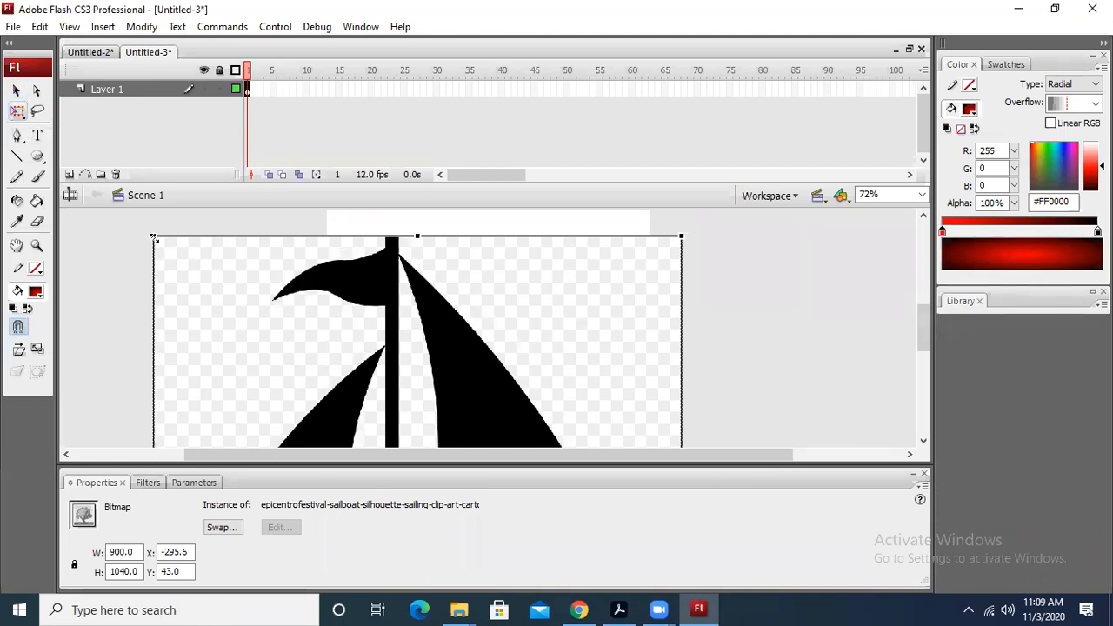
{"action": "left_click_drag", "start_coordinate": [149, 236], "coordinate": [266, 336]}
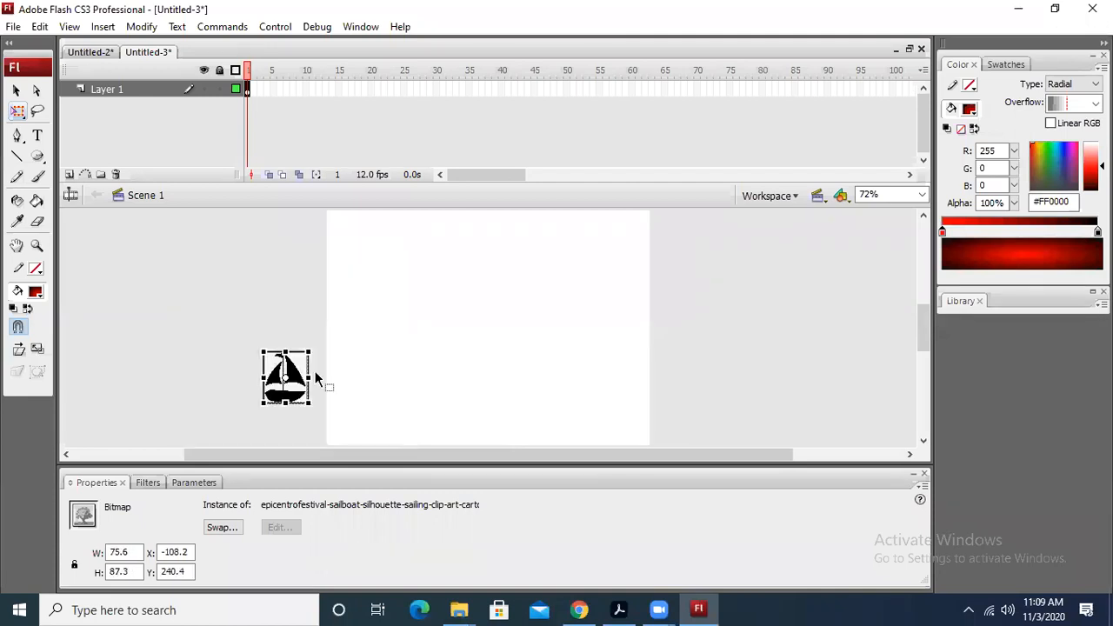
{"action": "left_click", "coordinate": [327, 378]}
{"action": "left_click_drag", "start_coordinate": [307, 388], "coordinate": [316, 433]}
{"action": "left_click", "coordinate": [16, 91]}
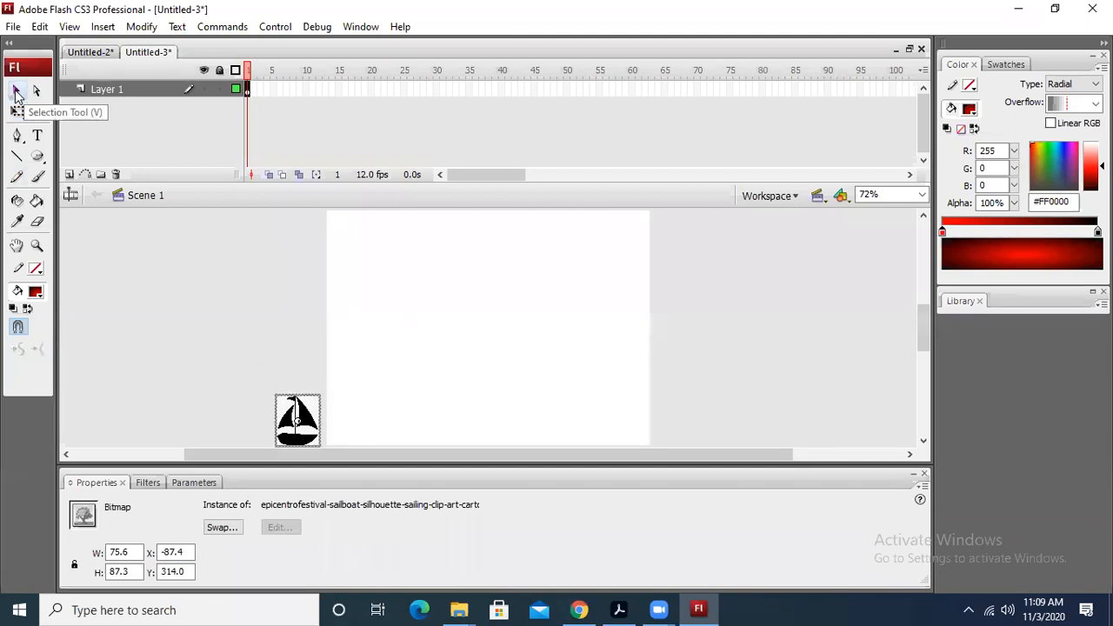
Insert a keyframe at frame 50 of Layer 1 and move the sailboat there to just outside the stage's lower-right corner.
{"action": "left_click", "coordinate": [247, 91]}
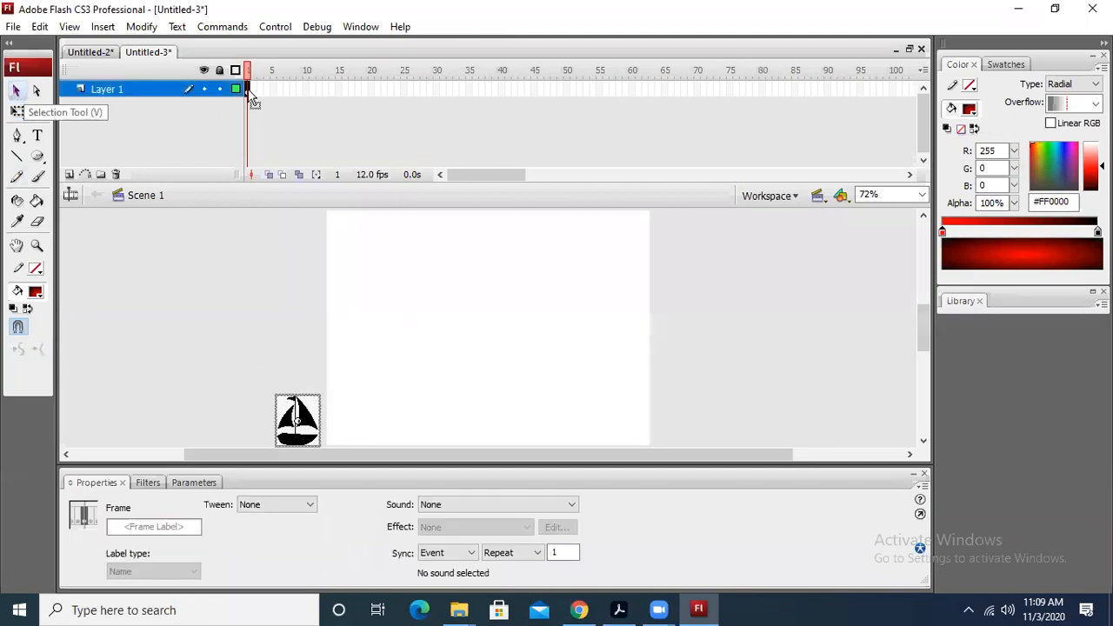
{"action": "left_click", "coordinate": [567, 92]}
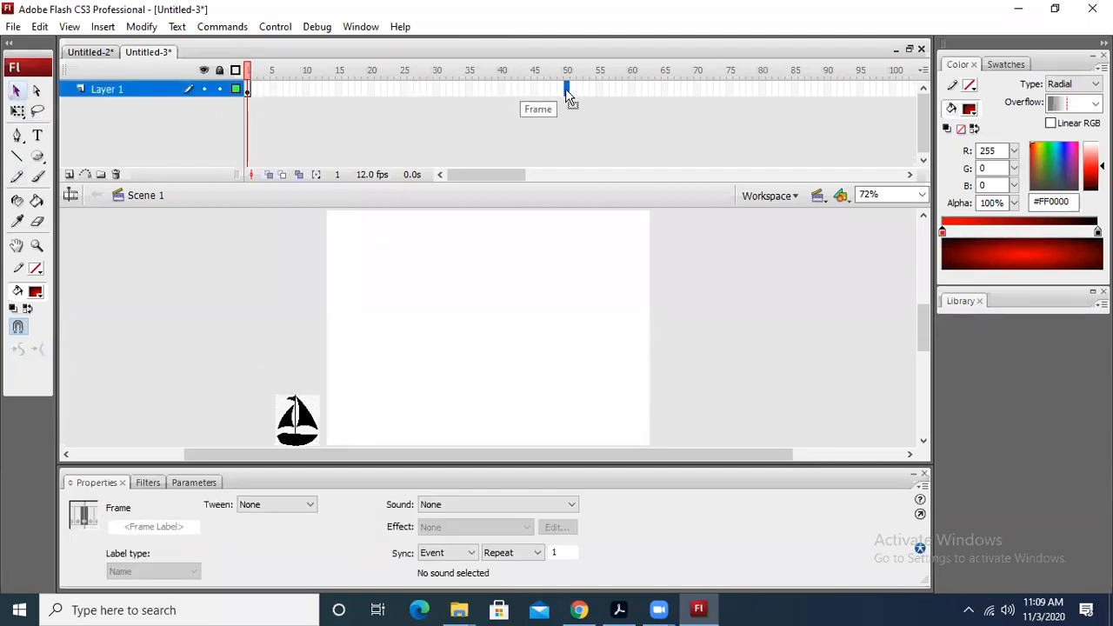
{"action": "key", "text": "F6"}
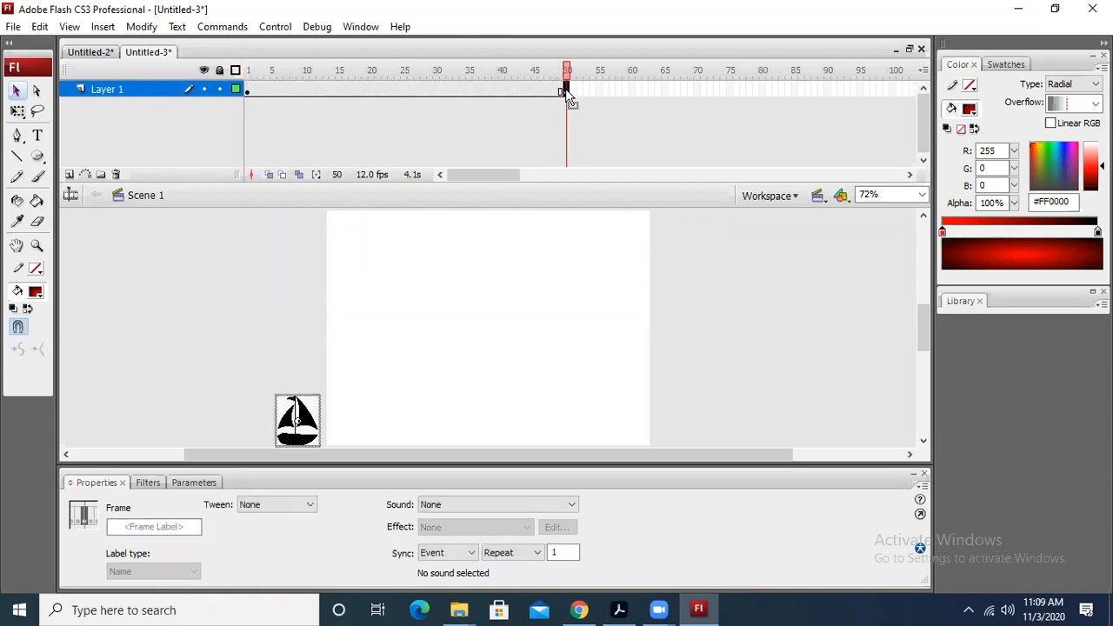
{"action": "left_click", "coordinate": [330, 366]}
{"action": "left_click_drag", "start_coordinate": [315, 424], "coordinate": [676, 423]}
{"action": "left_click", "coordinate": [712, 328]}
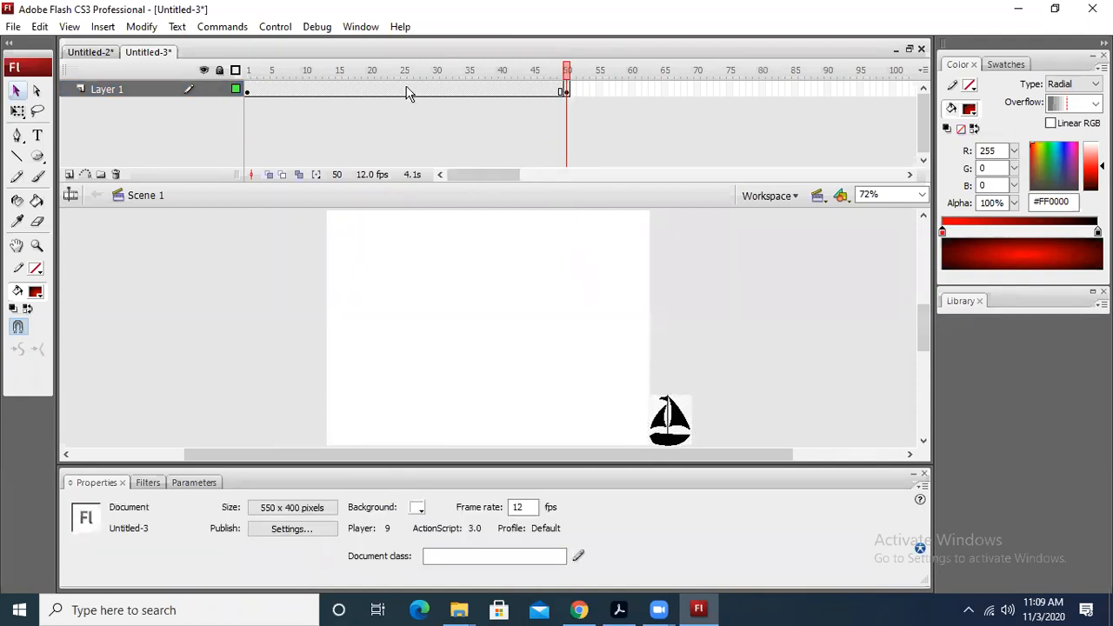
Create a motion tween between the keyframes at frames 1 and 50, test the movie, and close the preview.
{"action": "left_click", "coordinate": [247, 91]}
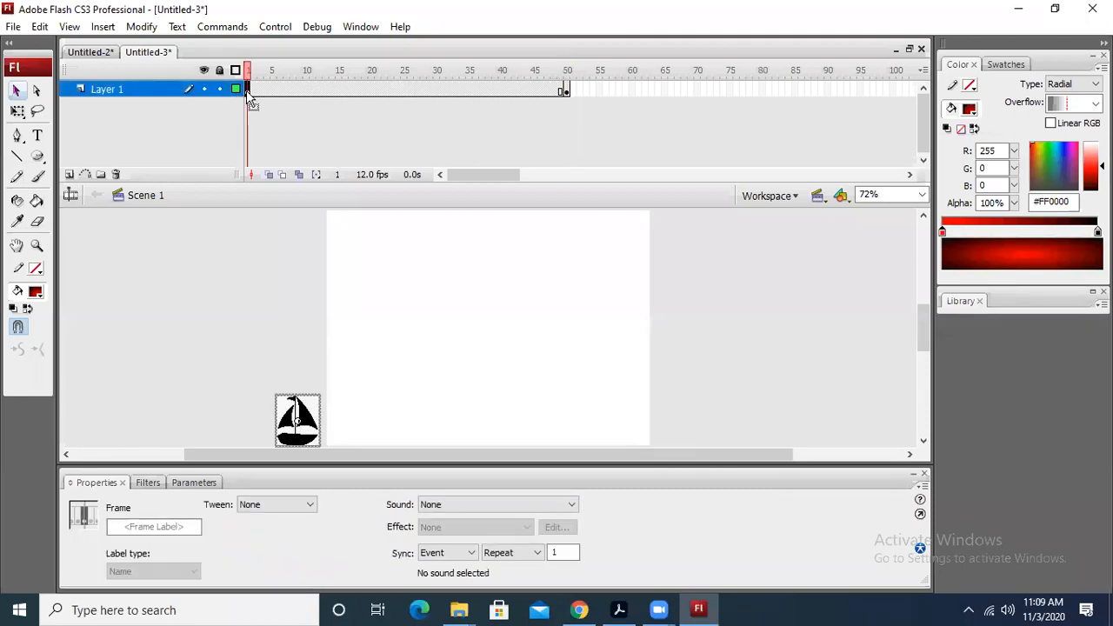
{"action": "left_click", "coordinate": [566, 89]}
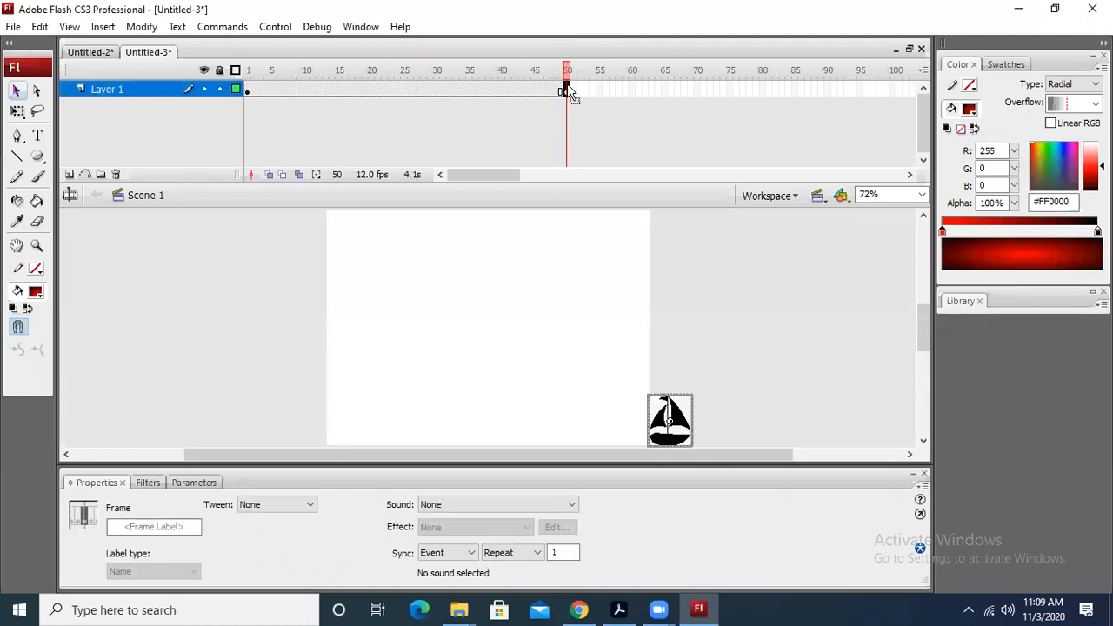
{"action": "right_click", "coordinate": [405, 94]}
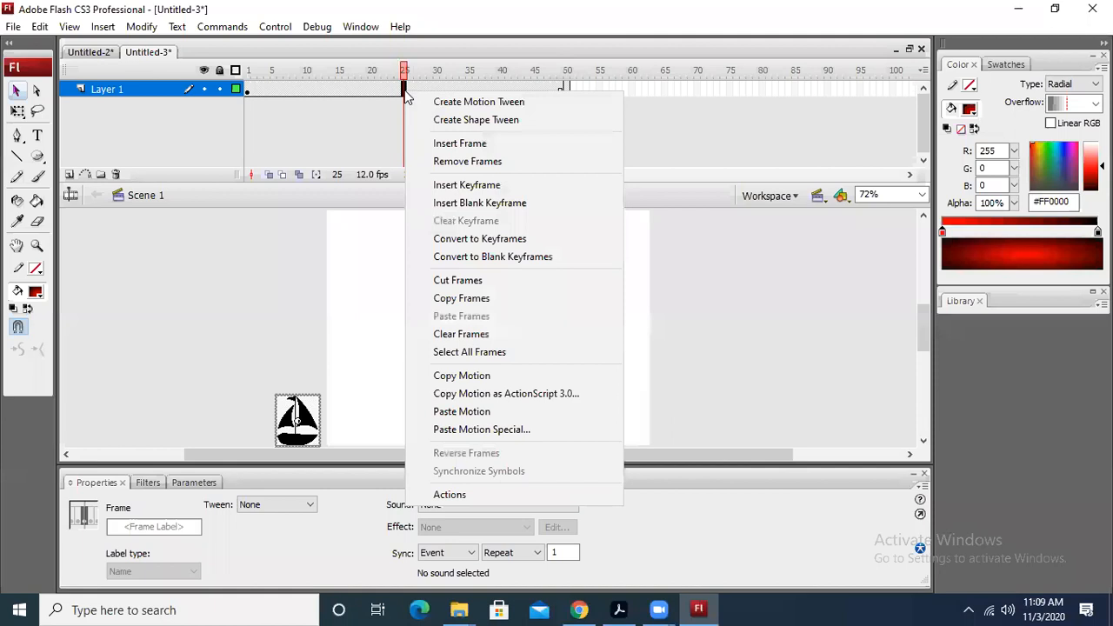
{"action": "left_click", "coordinate": [479, 103]}
{"action": "left_click", "coordinate": [726, 258]}
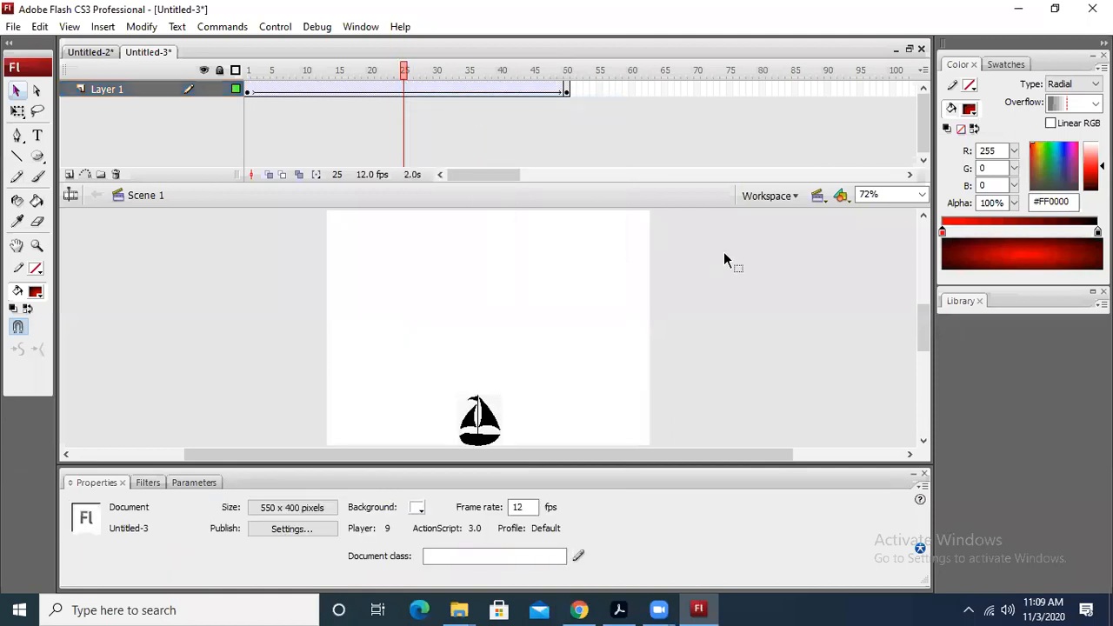
{"action": "key", "text": "ctrl+Return"}
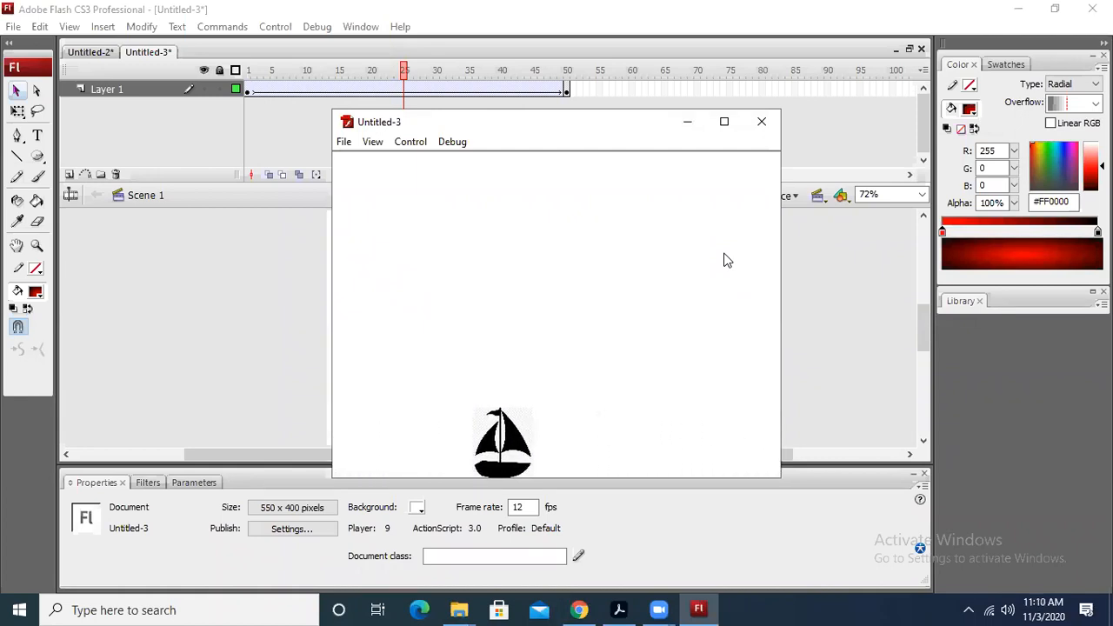
{"action": "left_click", "coordinate": [765, 129]}
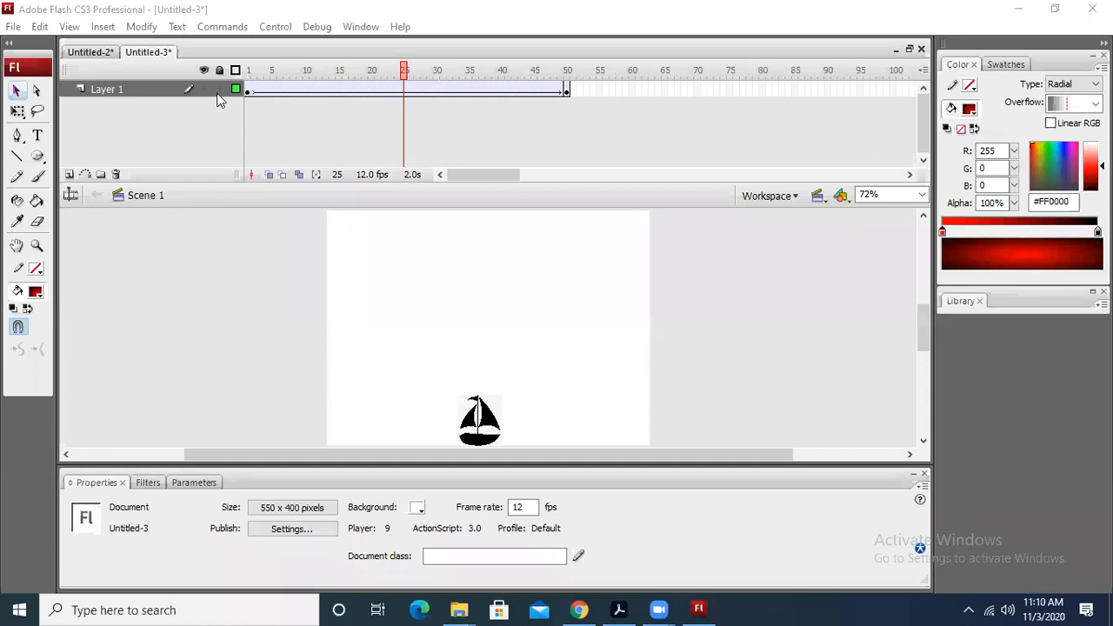
Create another Flash File (ActionScript 3.0) document and fit its stage in the window.
{"action": "left_click", "coordinate": [12, 27]}
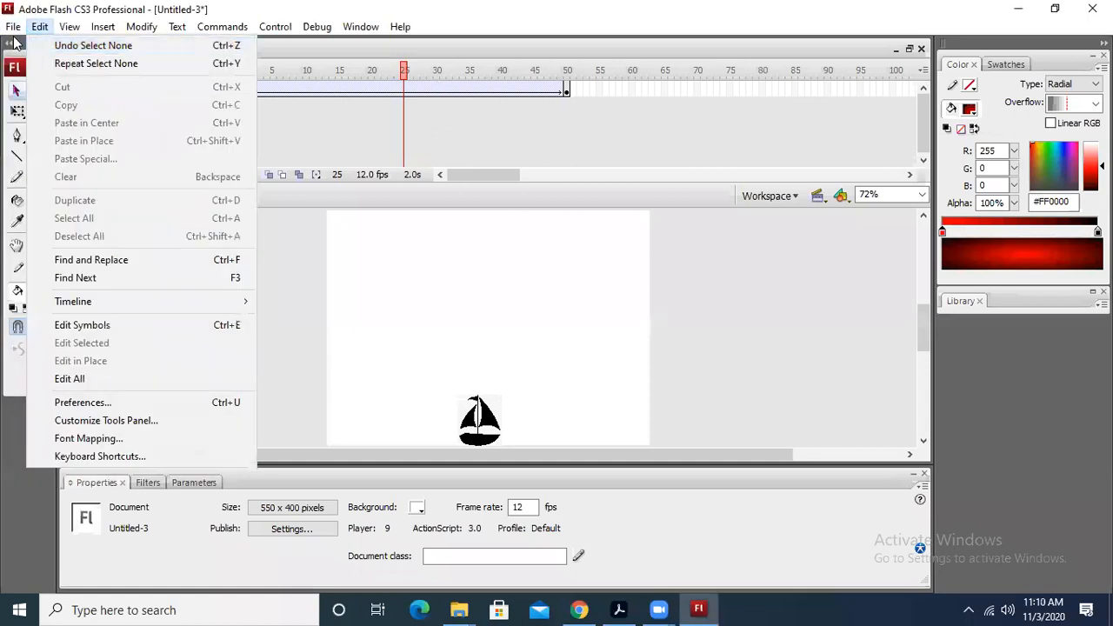
{"action": "left_click", "coordinate": [19, 48]}
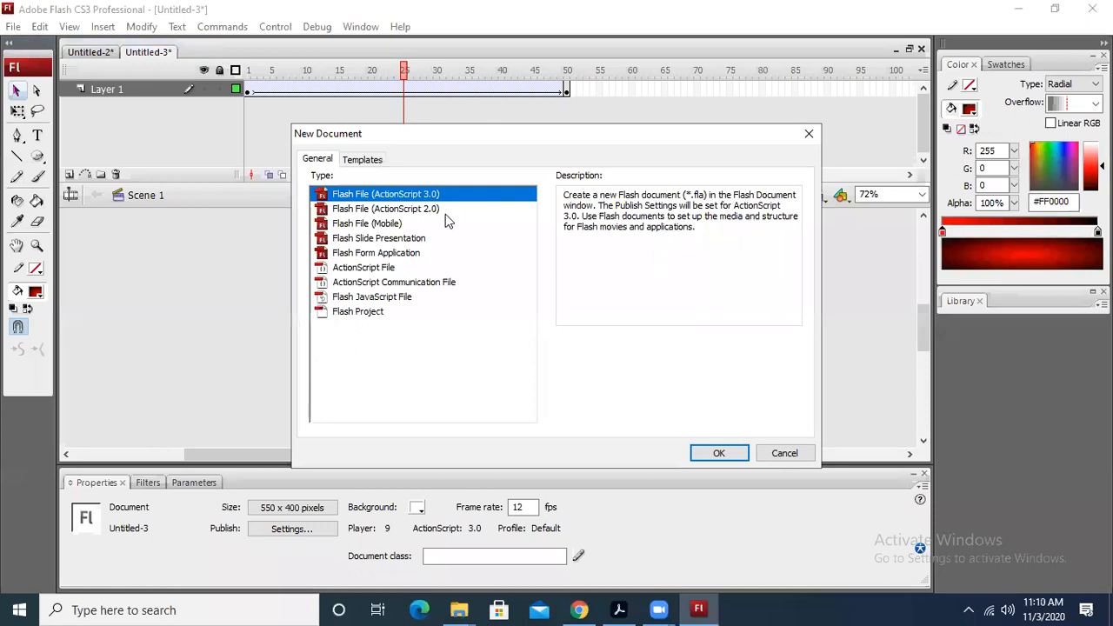
{"action": "left_click", "coordinate": [706, 455]}
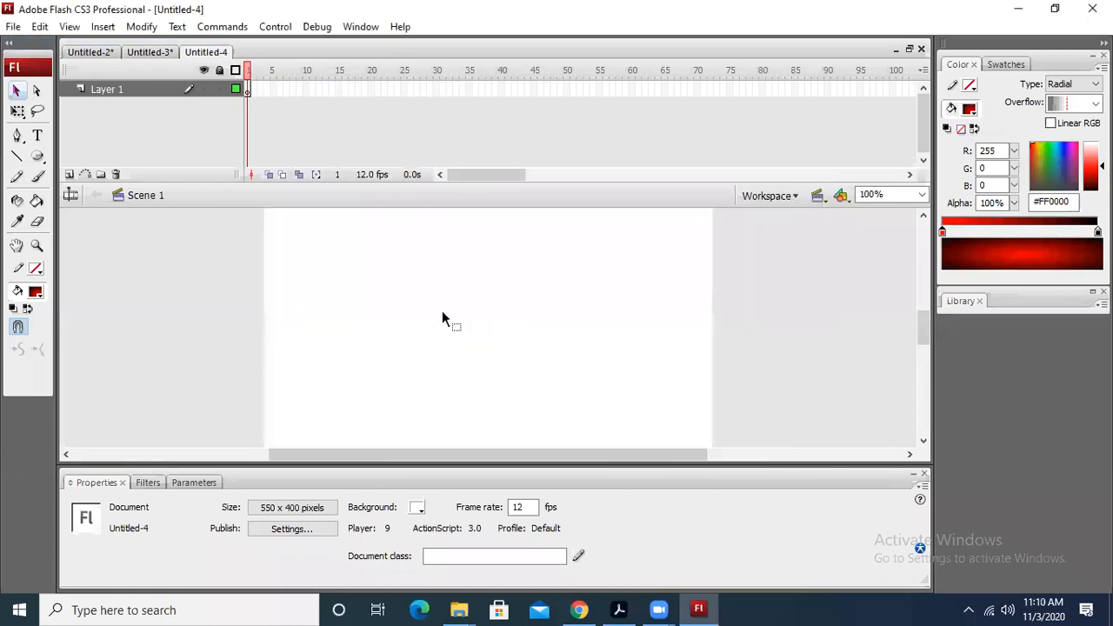
{"action": "key", "text": "ctrl+2"}
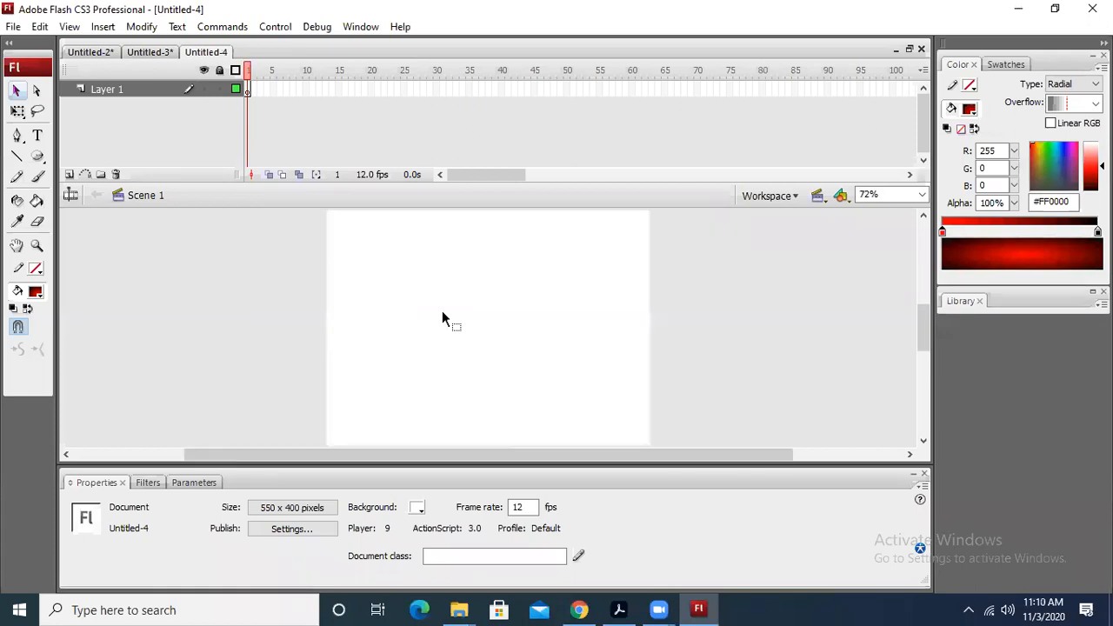
Draw an oval of about 99 × 126 px with a green stroke in the stage's upper-left area using the Oval Tool.
{"action": "left_click", "coordinate": [37, 158]}
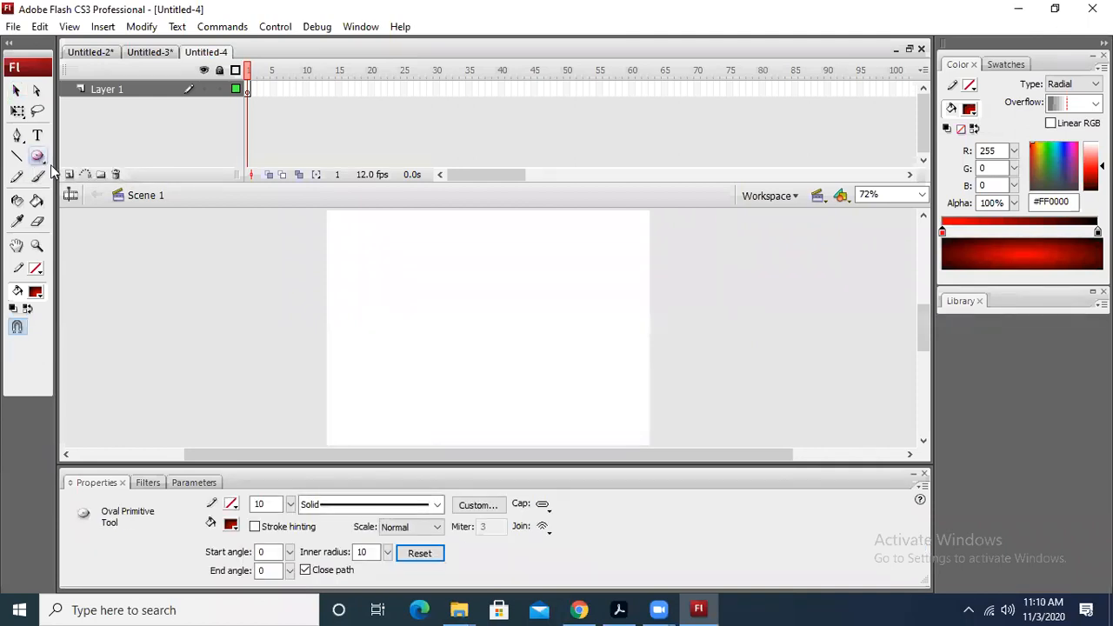
{"action": "left_click", "coordinate": [38, 160]}
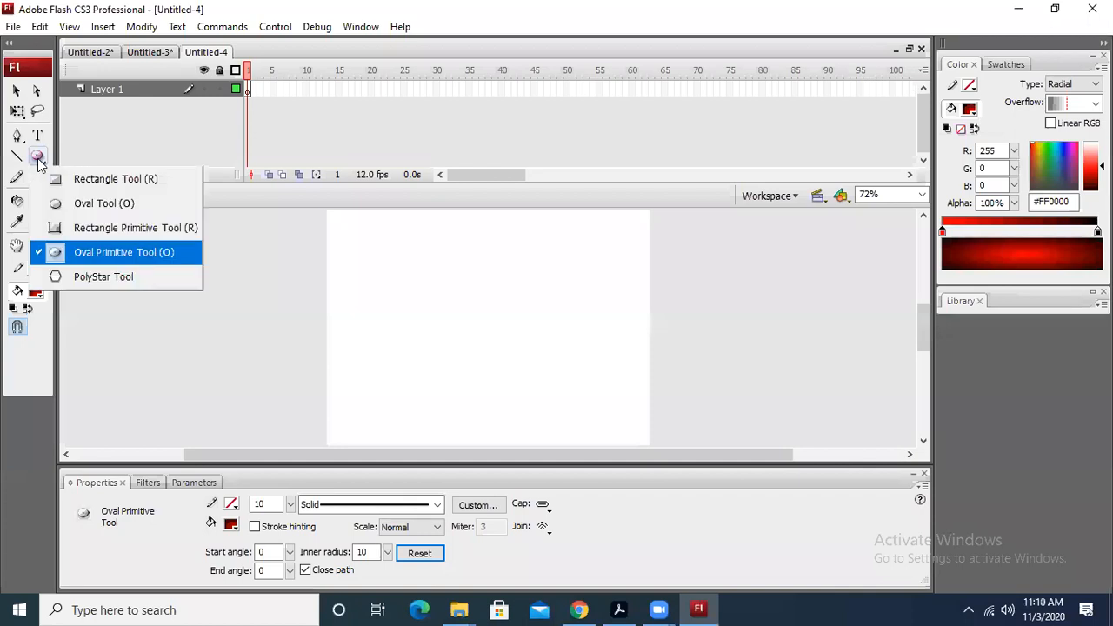
{"action": "left_click", "coordinate": [66, 210]}
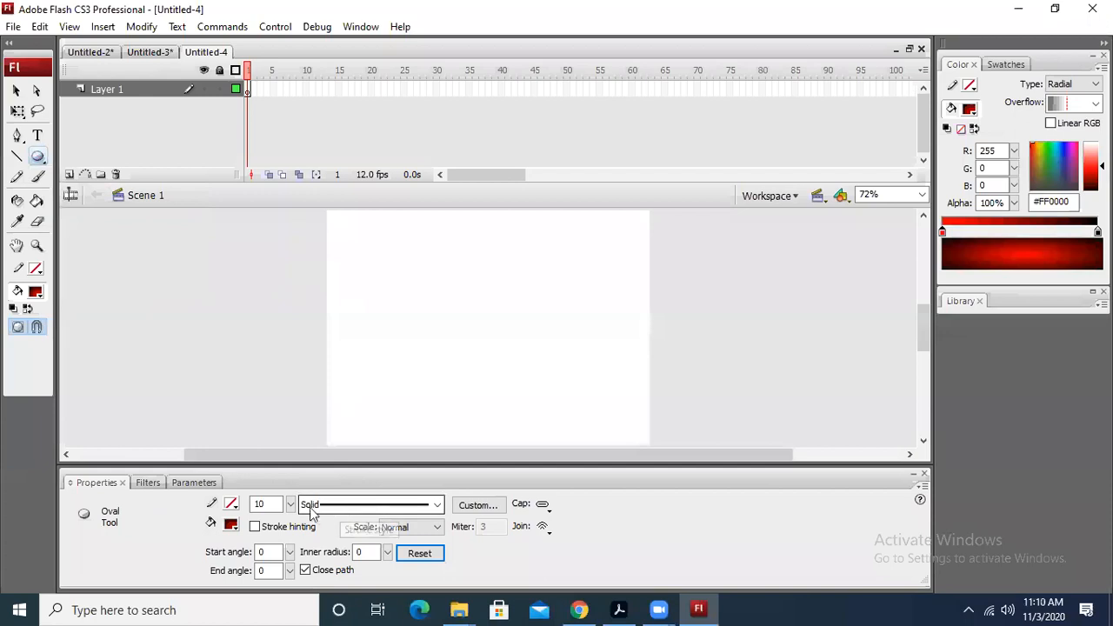
{"action": "left_click", "coordinate": [231, 503]}
{"action": "left_click", "coordinate": [323, 349]}
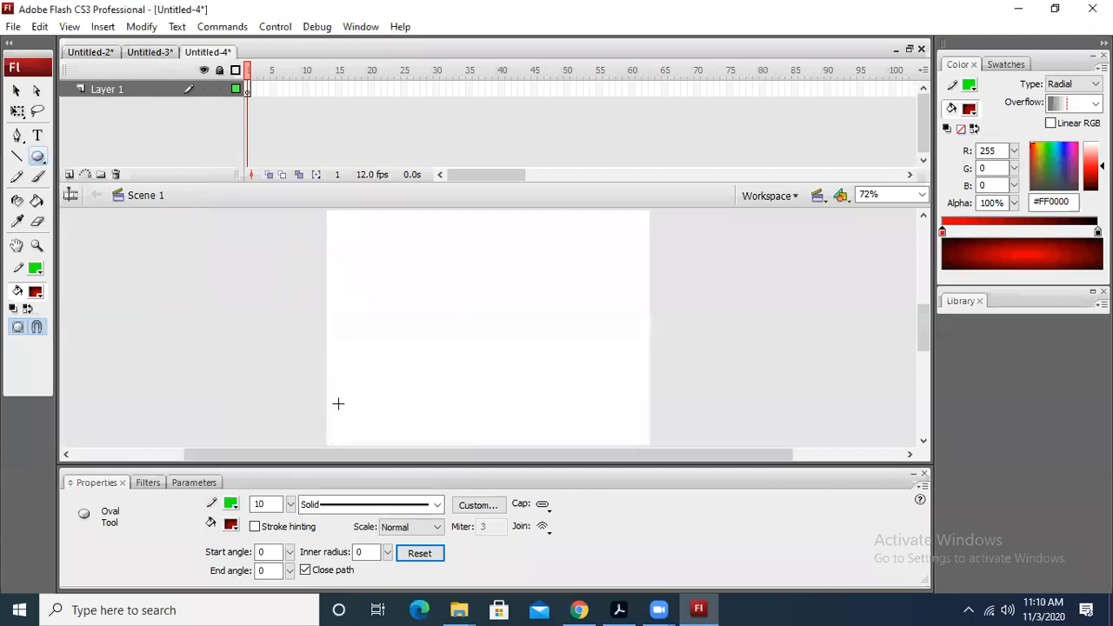
{"action": "left_click_drag", "start_coordinate": [355, 244], "coordinate": [414, 319]}
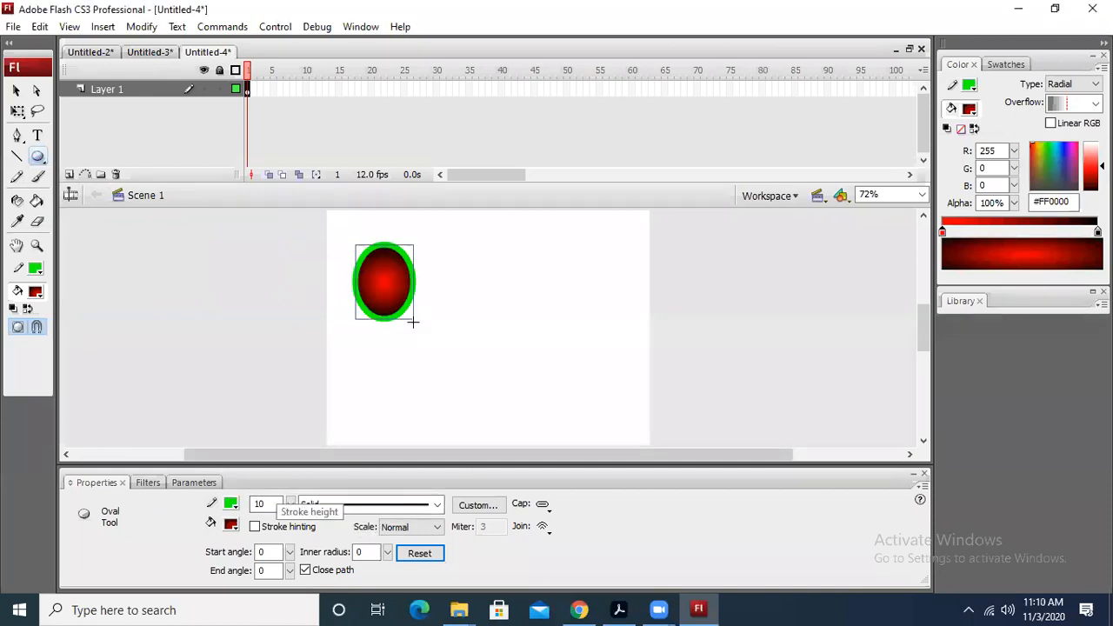
Move the oval off the left side of the stage and break it apart.
{"action": "left_click", "coordinate": [16, 91]}
{"action": "left_click_drag", "start_coordinate": [383, 270], "coordinate": [282, 256]}
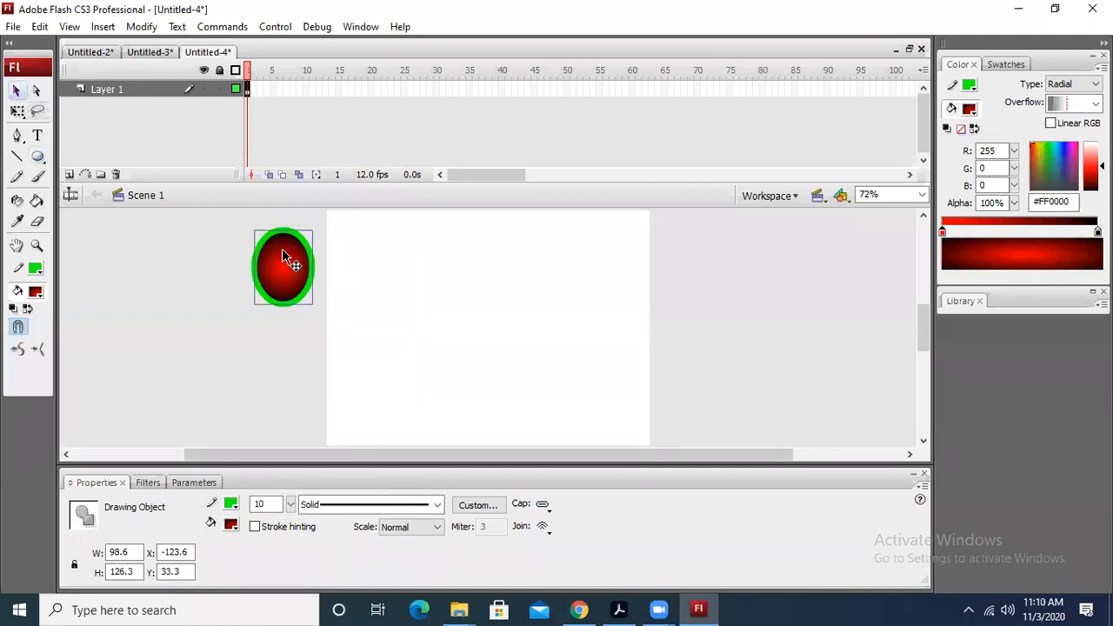
{"action": "right_click", "coordinate": [283, 252]}
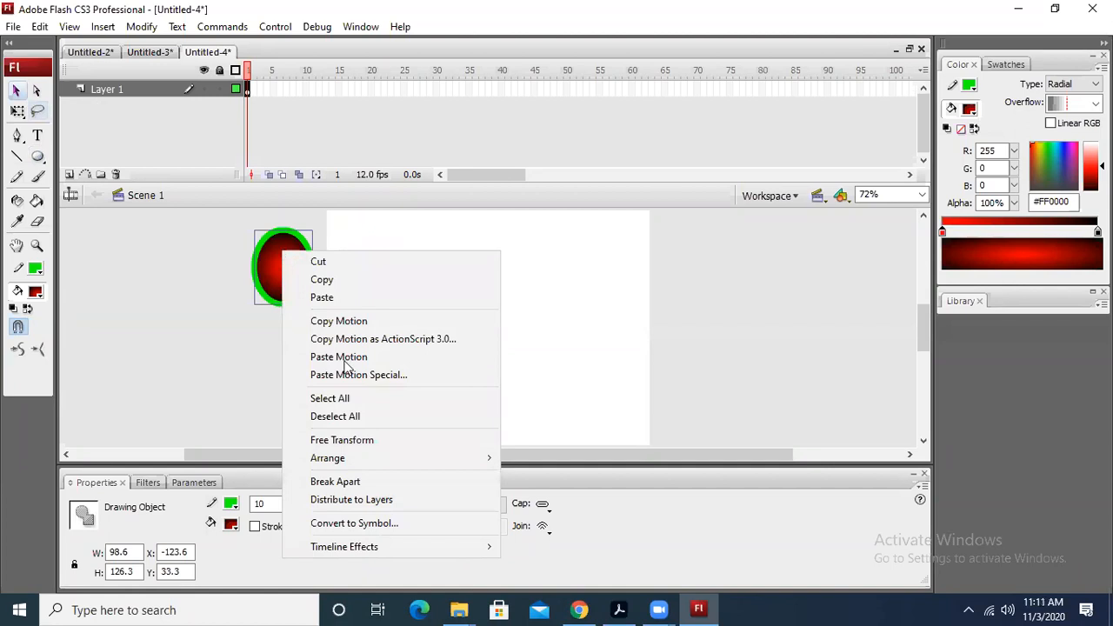
{"action": "left_click", "coordinate": [376, 481]}
{"action": "left_click", "coordinate": [303, 313]}
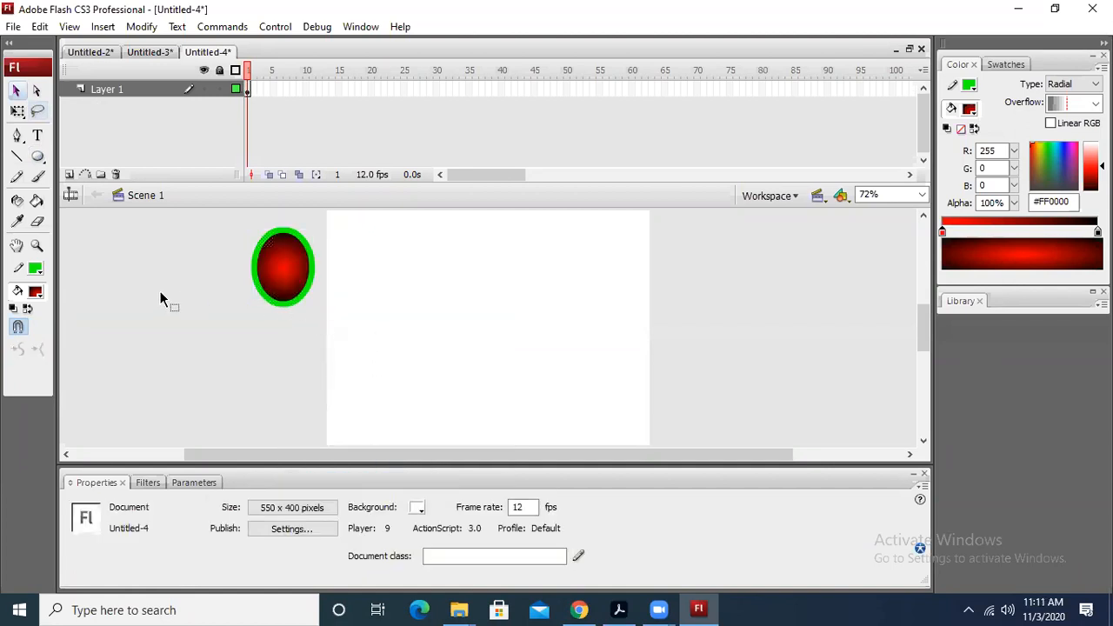
Separate the oval's red radial fill from its green outline by moving only the fill onto the upper part of the stage.
{"action": "left_click", "coordinate": [315, 274]}
{"action": "left_click", "coordinate": [301, 305]}
{"action": "left_click", "coordinate": [285, 270]}
{"action": "left_click", "coordinate": [306, 337]}
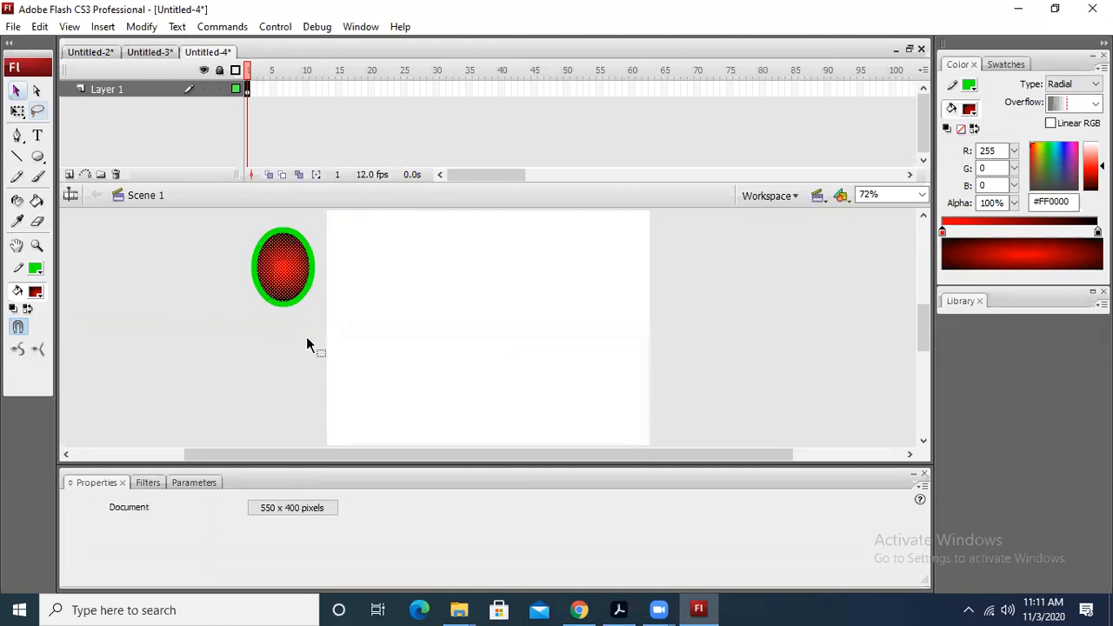
{"action": "left_click", "coordinate": [290, 273]}
{"action": "left_click", "coordinate": [306, 348]}
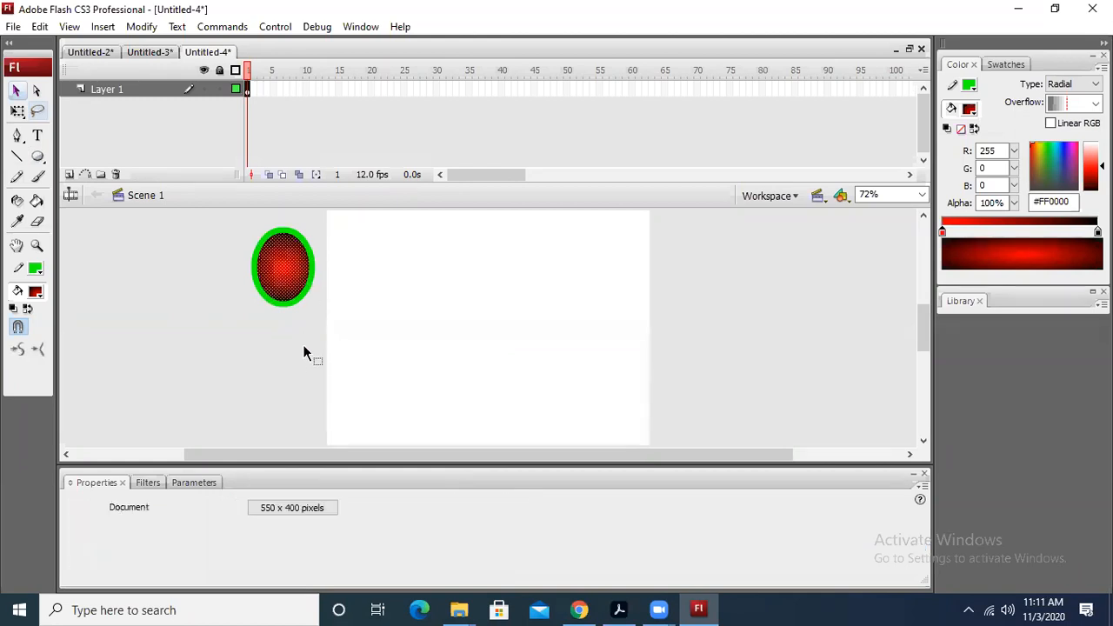
{"action": "left_click", "coordinate": [285, 277]}
{"action": "left_click_drag", "start_coordinate": [285, 276], "coordinate": [450, 277]}
{"action": "left_click", "coordinate": [385, 339]}
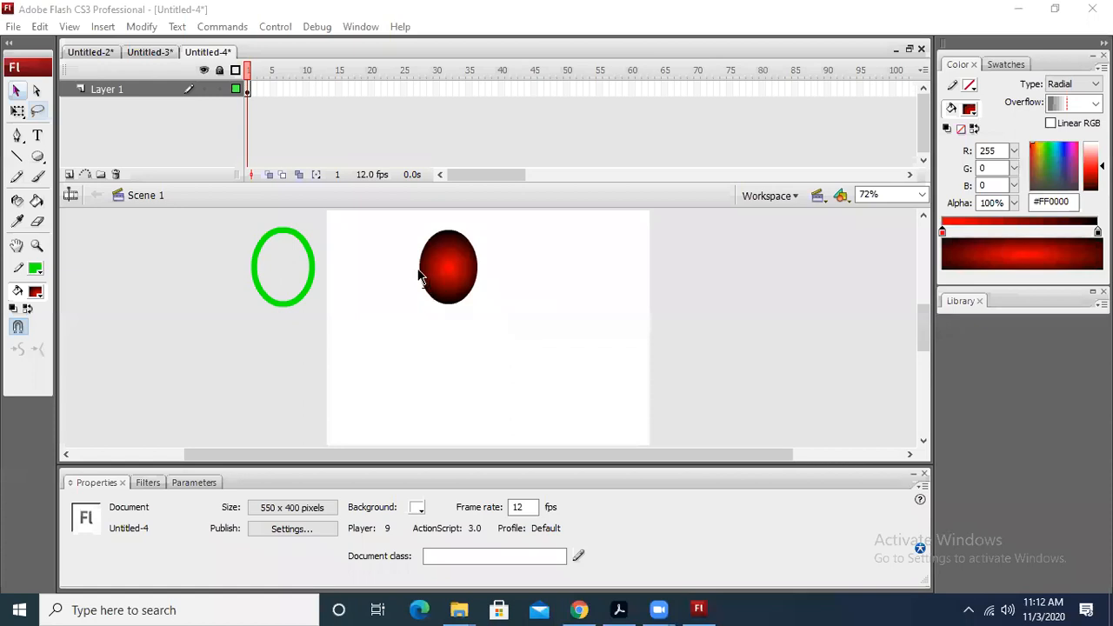
{"action": "left_click", "coordinate": [39, 157]}
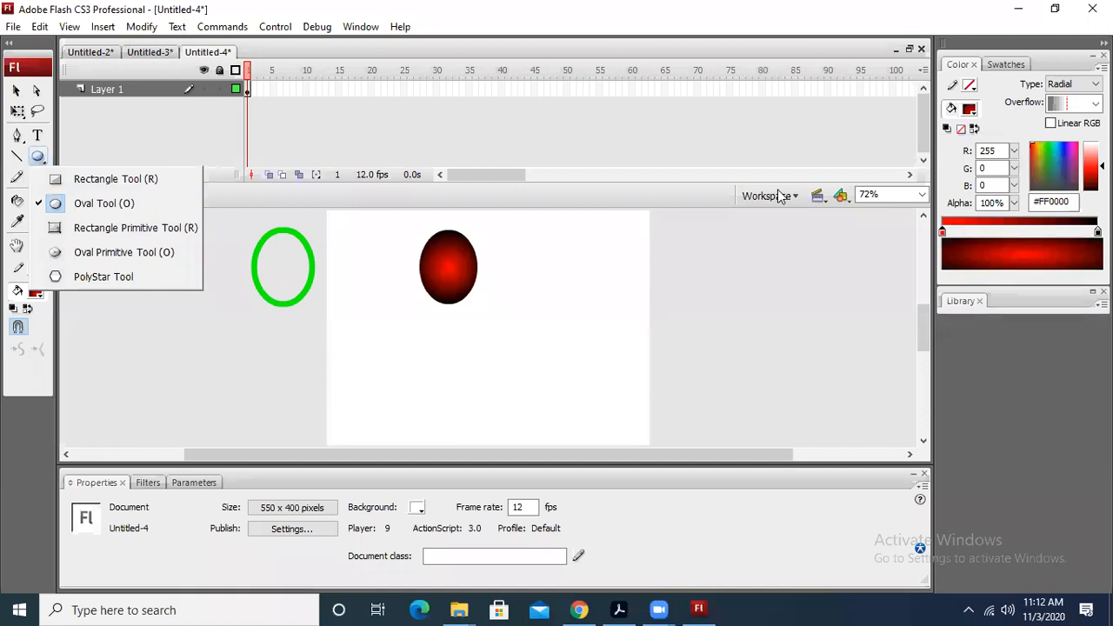
{"action": "left_click", "coordinate": [39, 156]}
{"action": "left_click", "coordinate": [41, 154]}
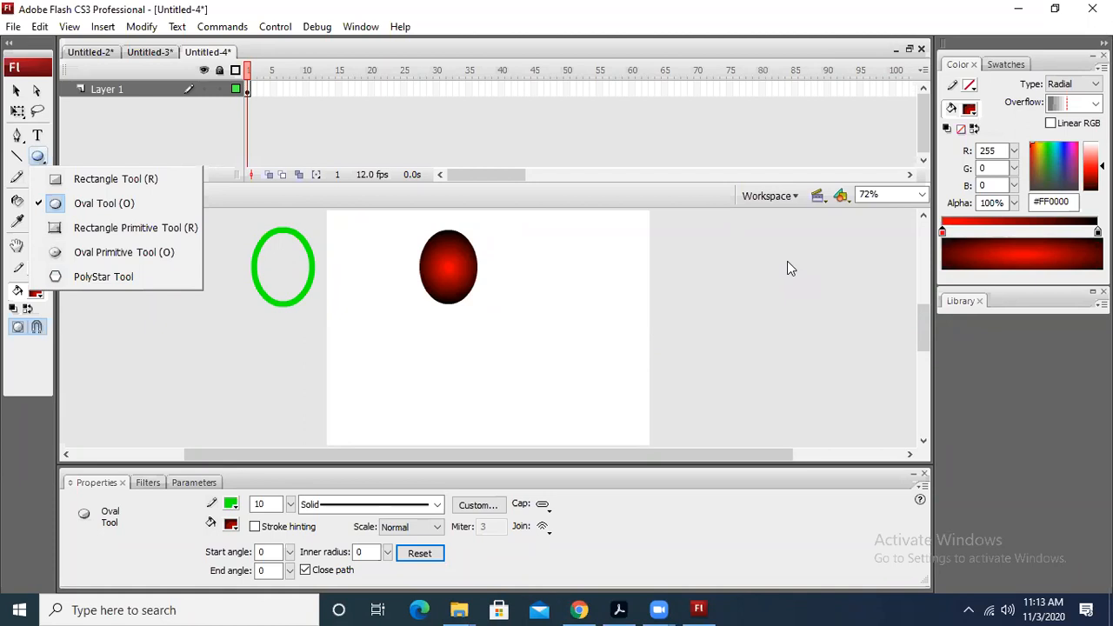
Switch to Google Chrome and review the 27-Oct-2020 Adobe Flash lesson's text and attachments in the Classroom classwork list.
{"action": "left_click", "coordinate": [578, 609]}
{"action": "left_click", "coordinate": [306, 241]}
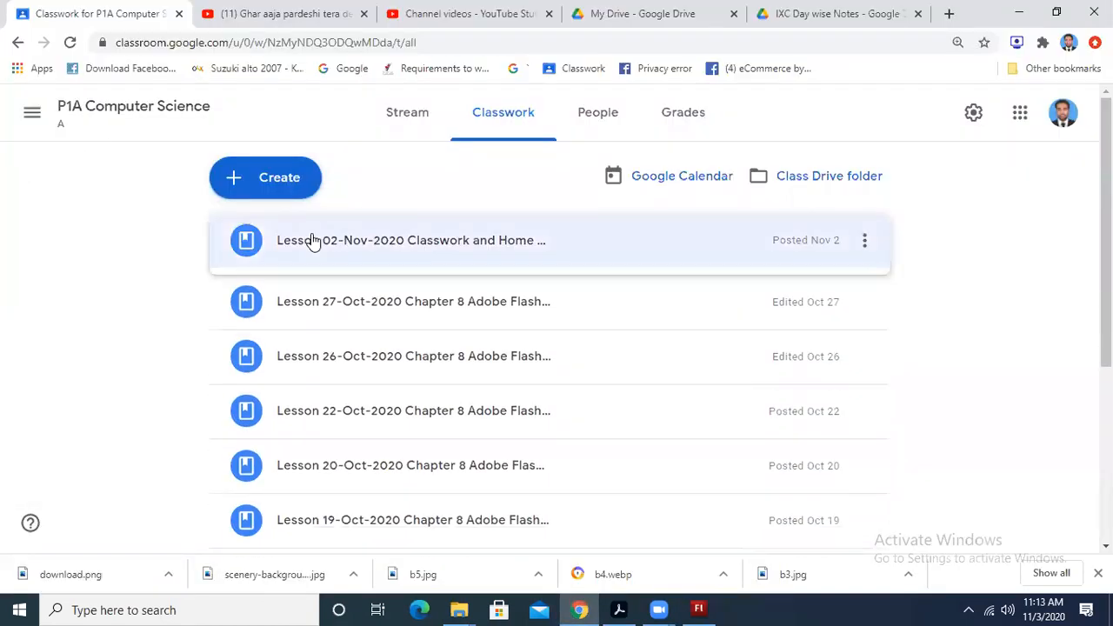
{"action": "left_click", "coordinate": [352, 291]}
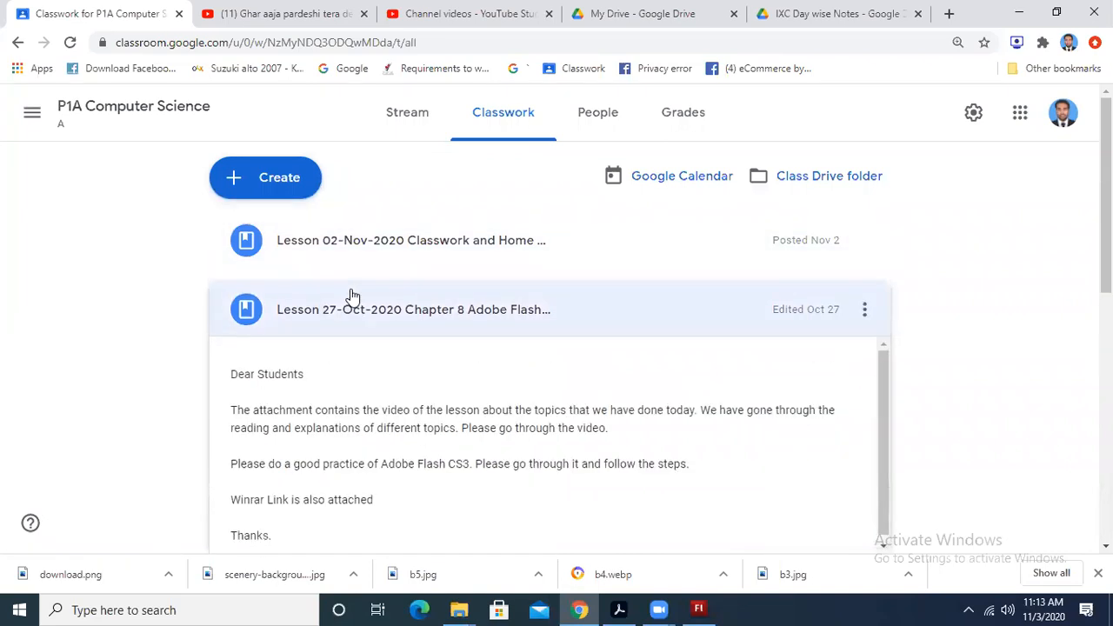
{"action": "scroll", "coordinate": [354, 364], "scroll_direction": "down", "scroll_amount": 3}
{"action": "scroll", "coordinate": [354, 359], "scroll_direction": "down", "scroll_amount": 2}
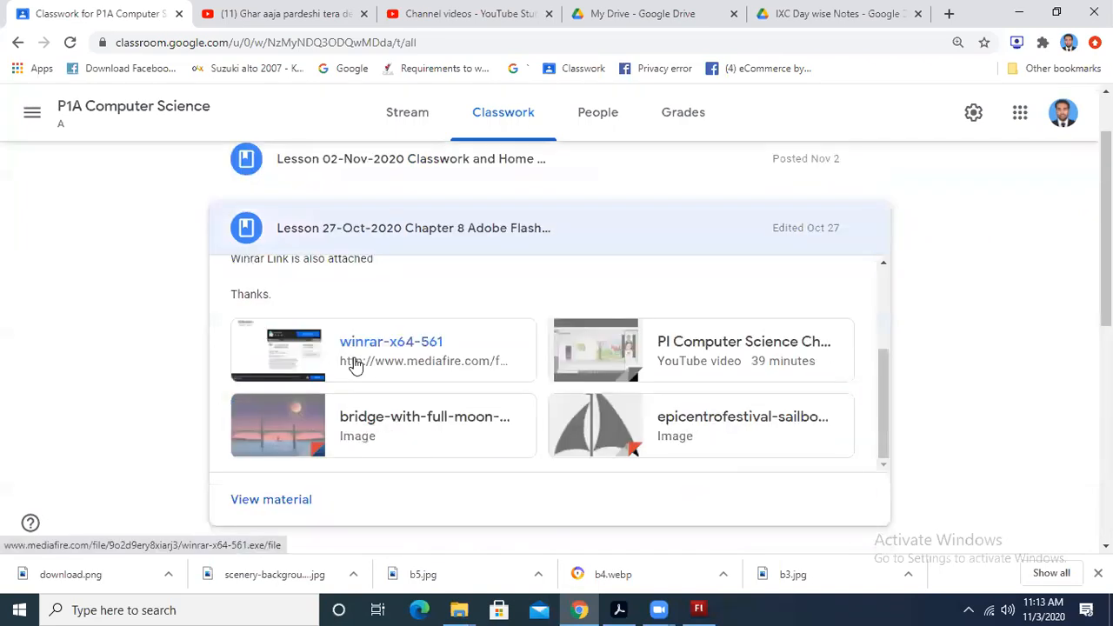
{"action": "scroll", "coordinate": [354, 360], "scroll_direction": "up", "scroll_amount": 2}
{"action": "left_click", "coordinate": [378, 316]}
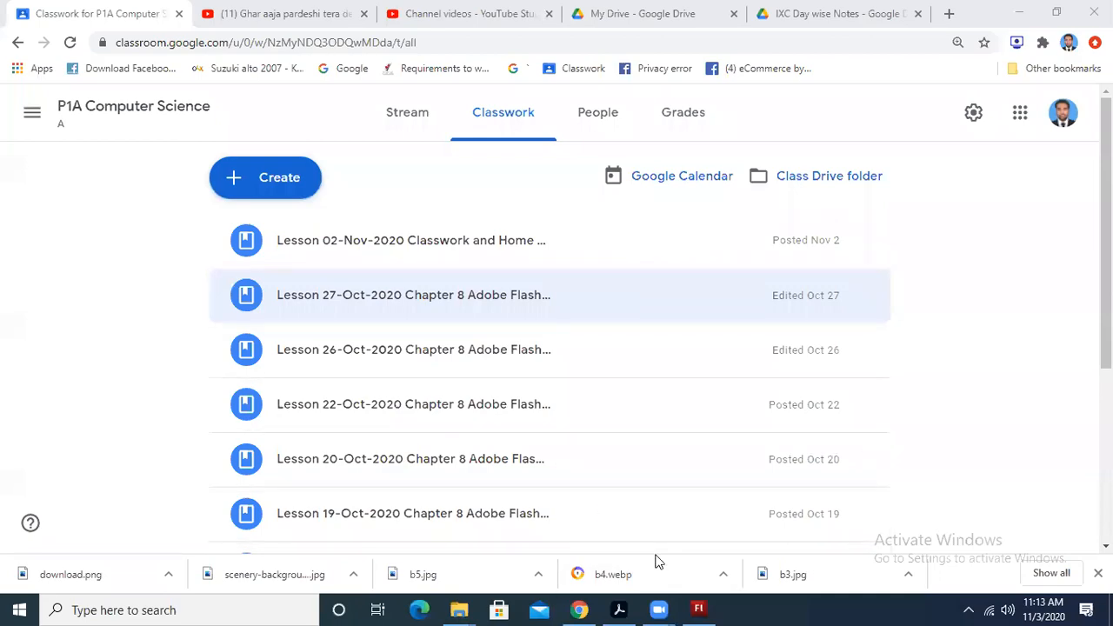
Return to Adobe Flash and draw a rectangle of about 186 × 110 px in the stage's lower-right area using the Rectangle Tool.
{"action": "left_click", "coordinate": [698, 609]}
{"action": "left_click", "coordinate": [637, 306]}
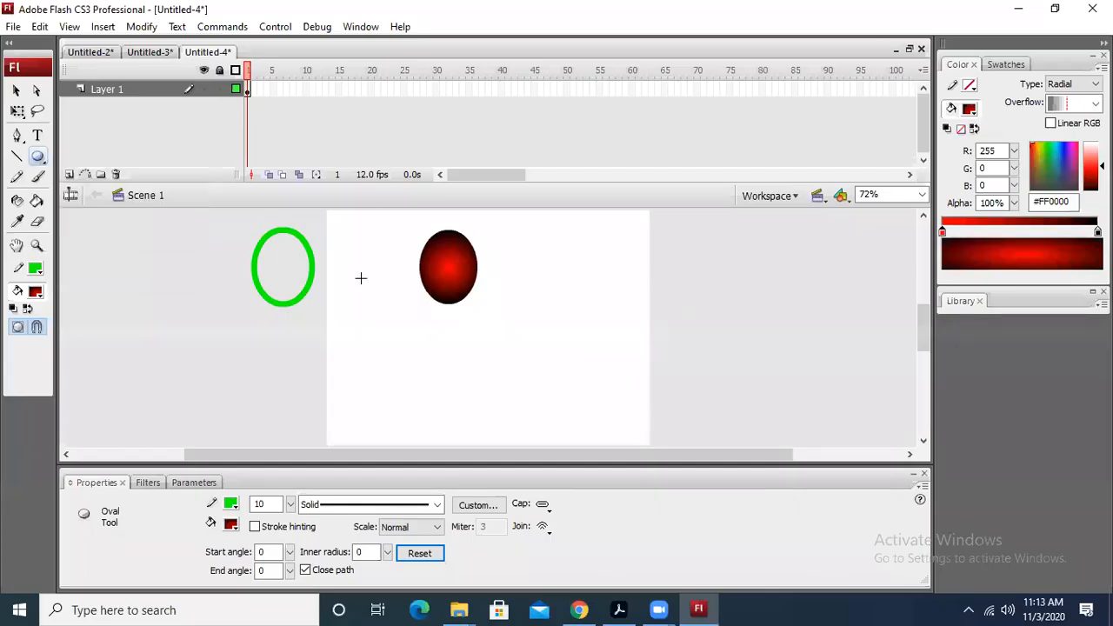
{"action": "left_click", "coordinate": [40, 157]}
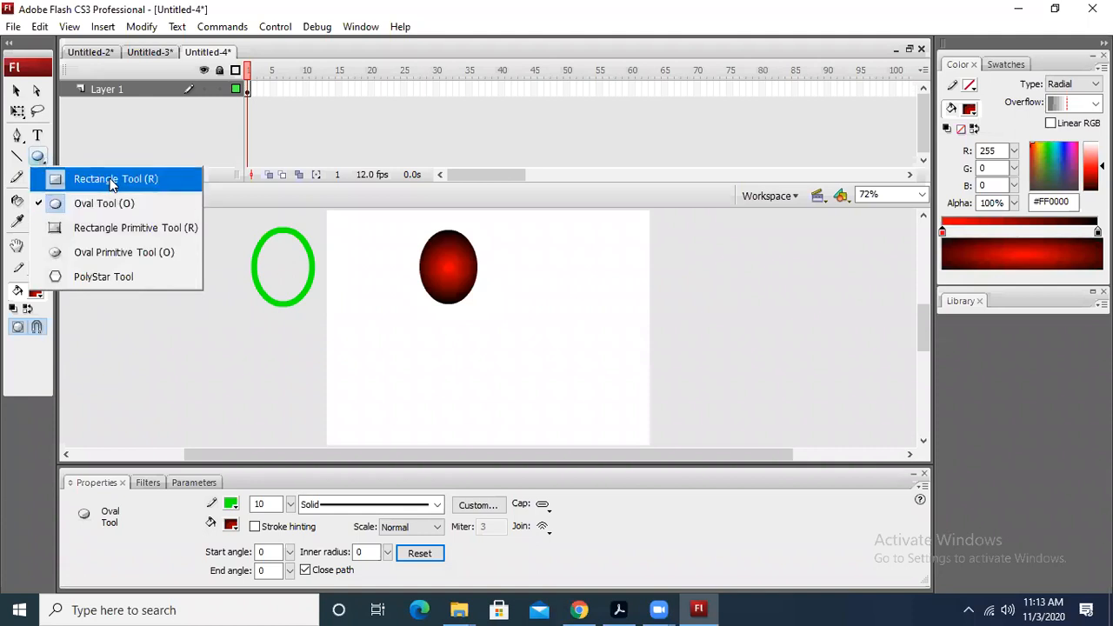
{"action": "left_click", "coordinate": [79, 180]}
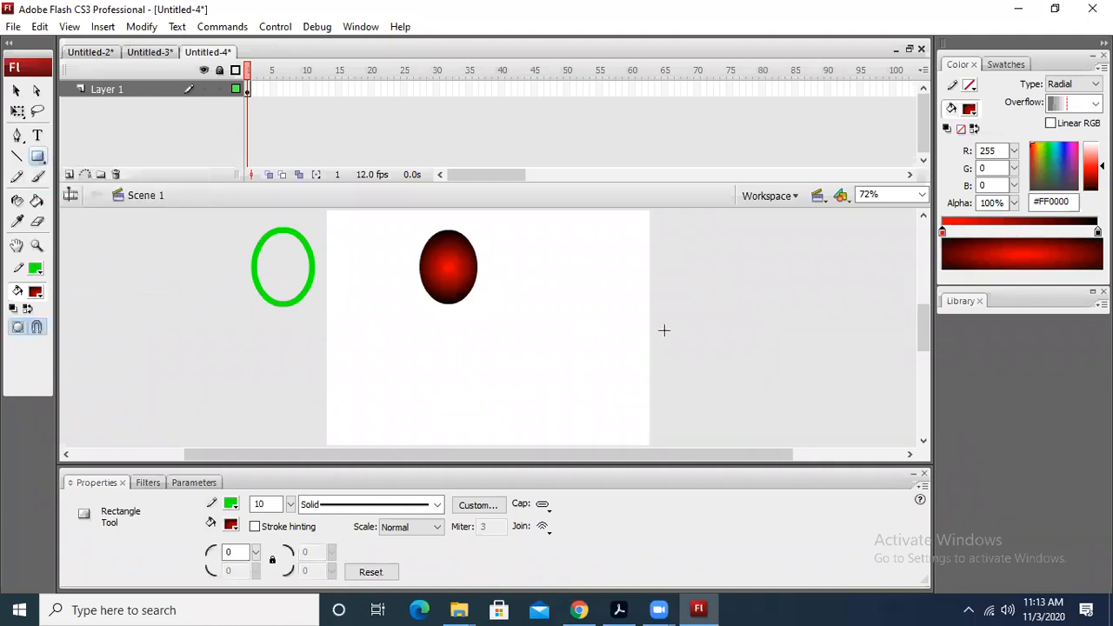
{"action": "left_click_drag", "start_coordinate": [494, 345], "coordinate": [606, 410]}
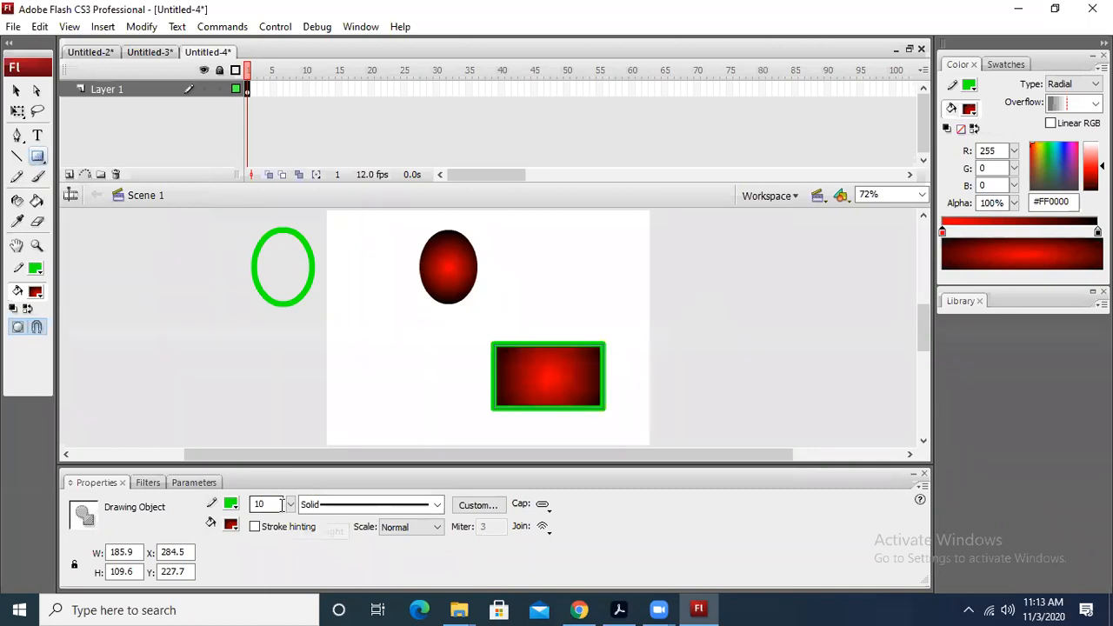
Try stroke heights of 20 and 35 on the rectangle's green outline.
{"action": "left_click", "coordinate": [270, 505]}
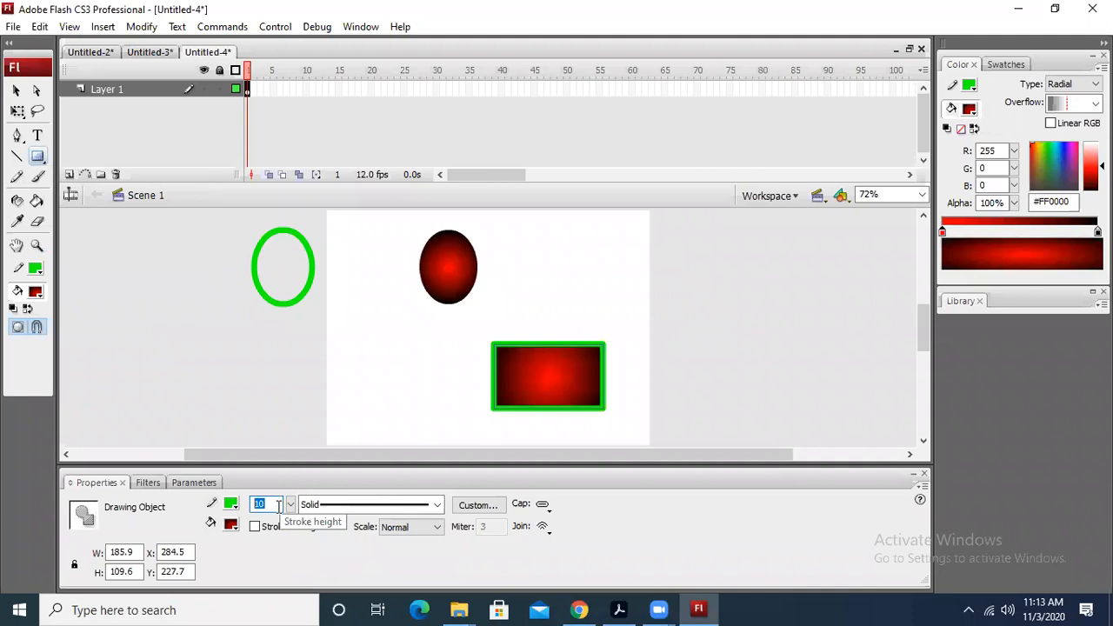
{"action": "type", "text": "20"}
{"action": "key", "text": "Return"}
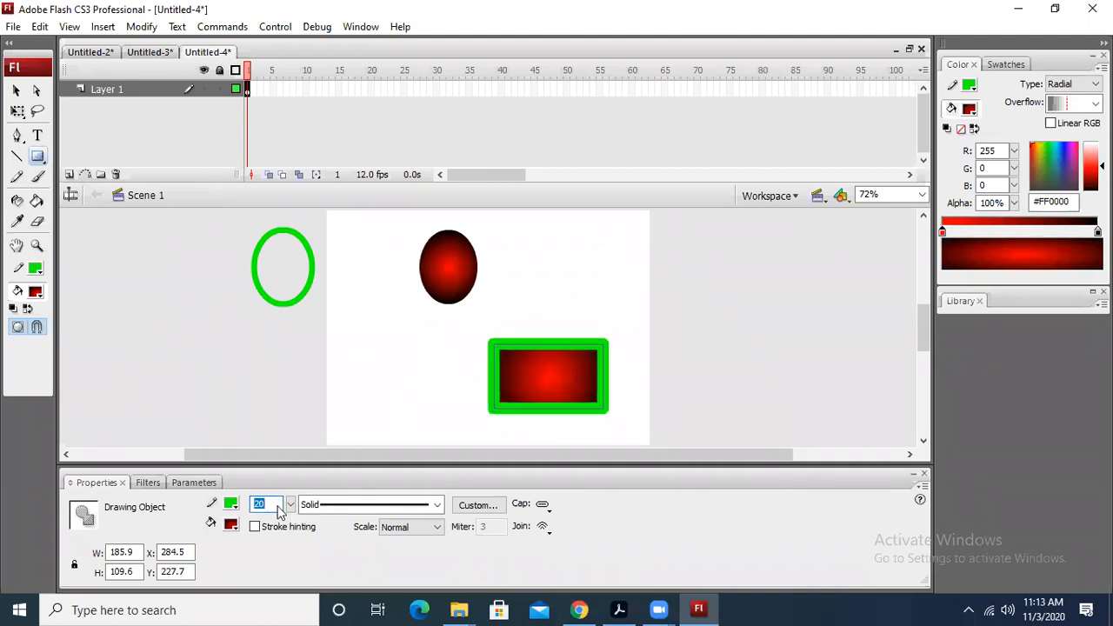
{"action": "left_click", "coordinate": [15, 89]}
{"action": "left_click", "coordinate": [265, 504]}
{"action": "type", "text": "35"}
{"action": "key", "text": "Return"}
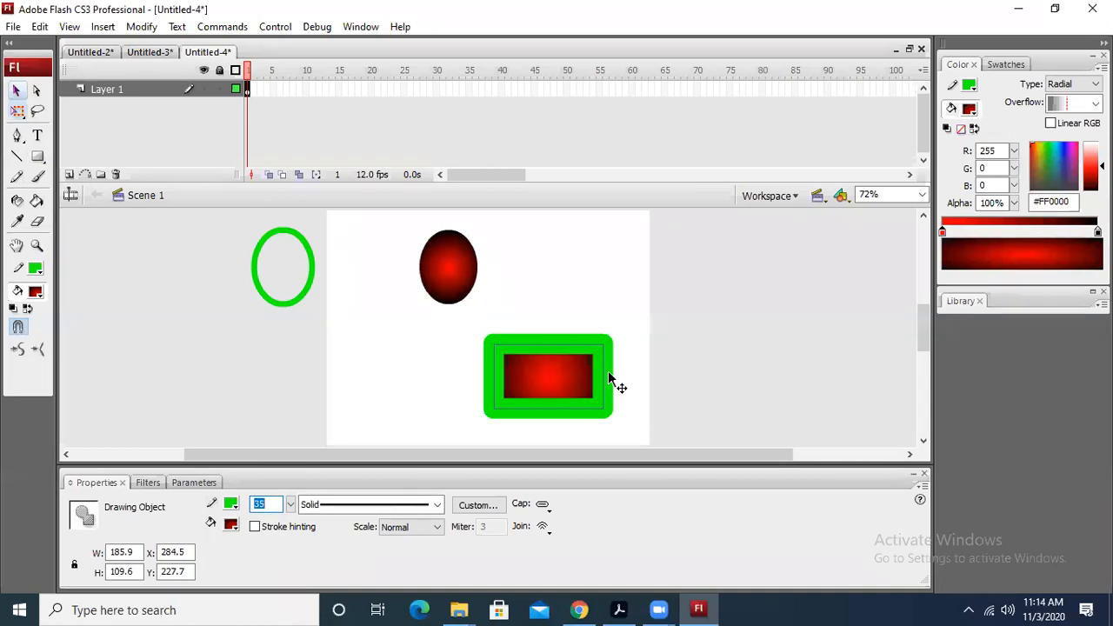
Compare the rectangle's outline at stroke heights of 1, 10 and 35.
{"action": "type", "text": "1"}
{"action": "key", "text": "Return"}
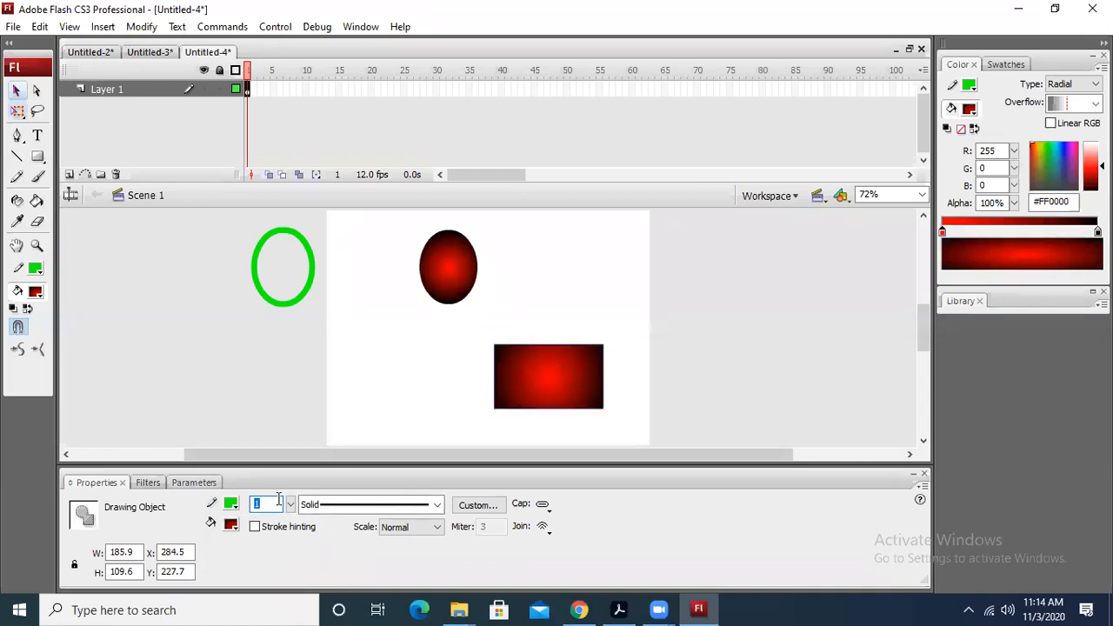
{"action": "type", "text": "10"}
{"action": "key", "text": "Return"}
{"action": "type", "text": "35"}
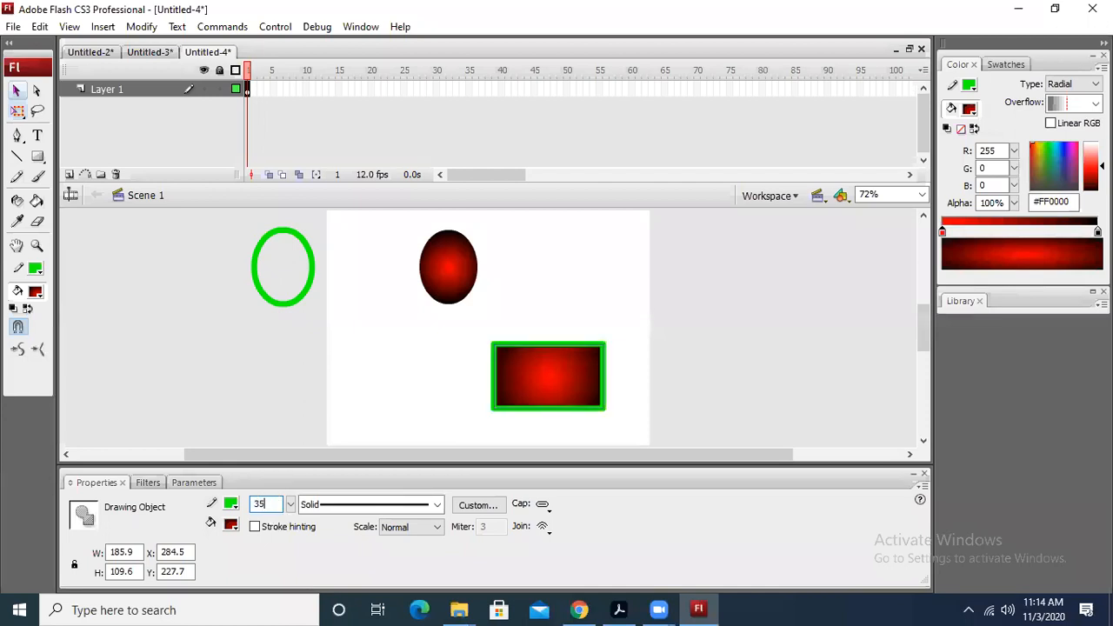
{"action": "key", "text": "Return"}
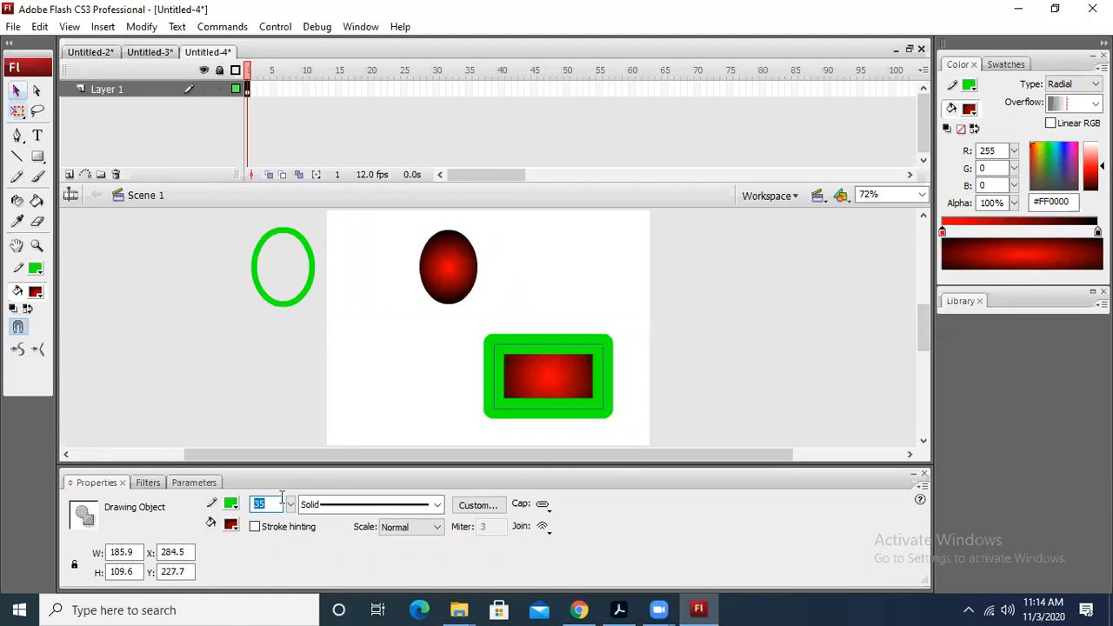
Apply a dashed stroke style to the rectangle's outline and set its stroke height to 5.
{"action": "left_click", "coordinate": [439, 509]}
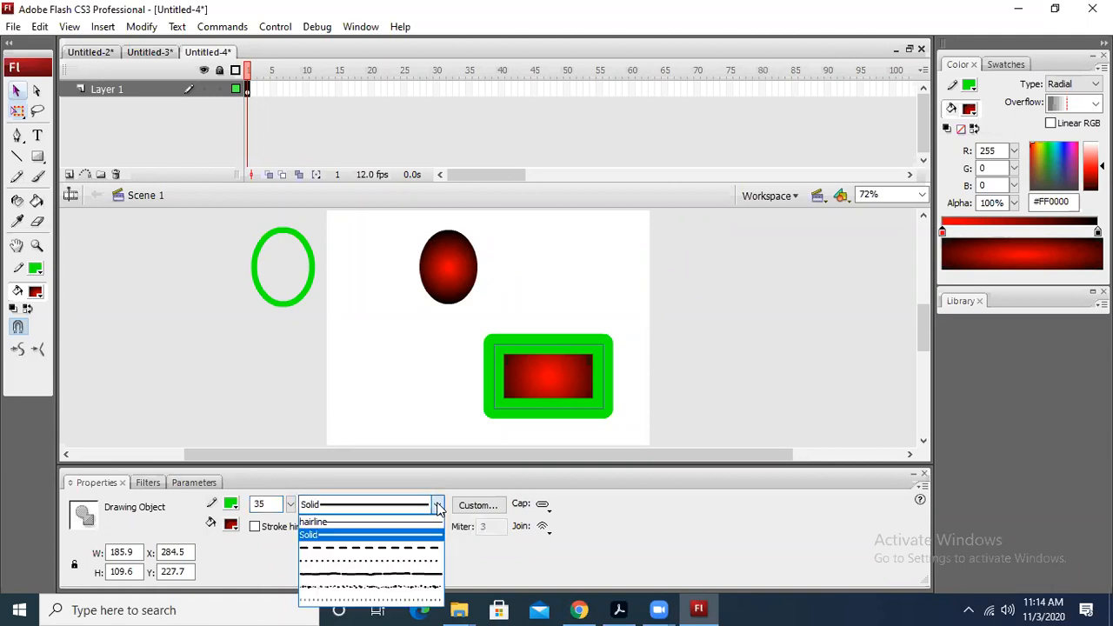
{"action": "left_click", "coordinate": [430, 527]}
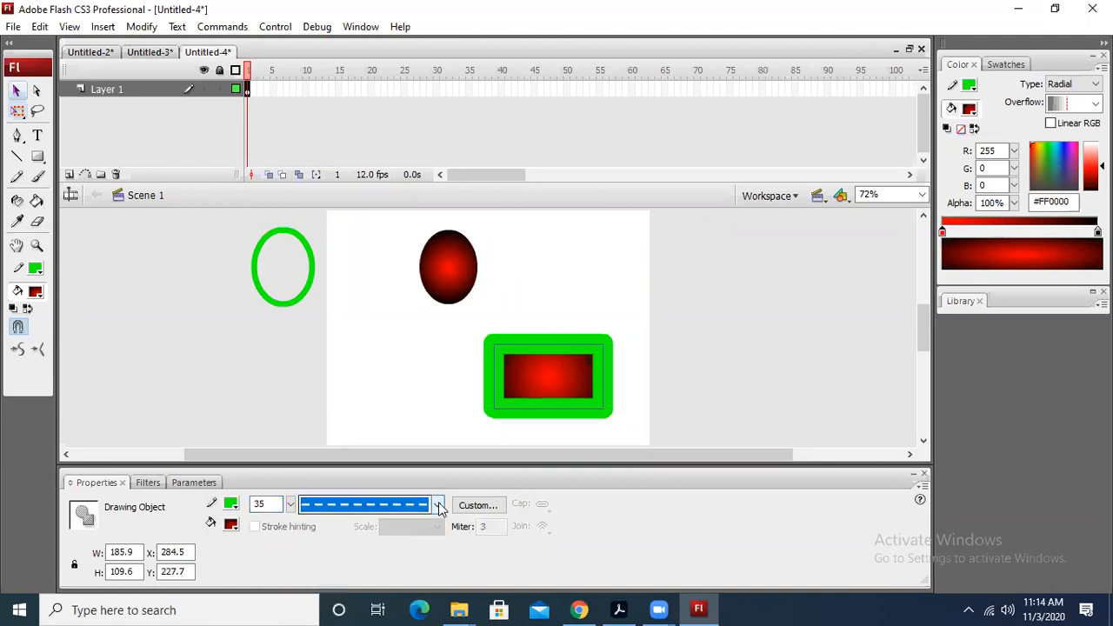
{"action": "left_click", "coordinate": [258, 503]}
{"action": "key", "text": "Return"}
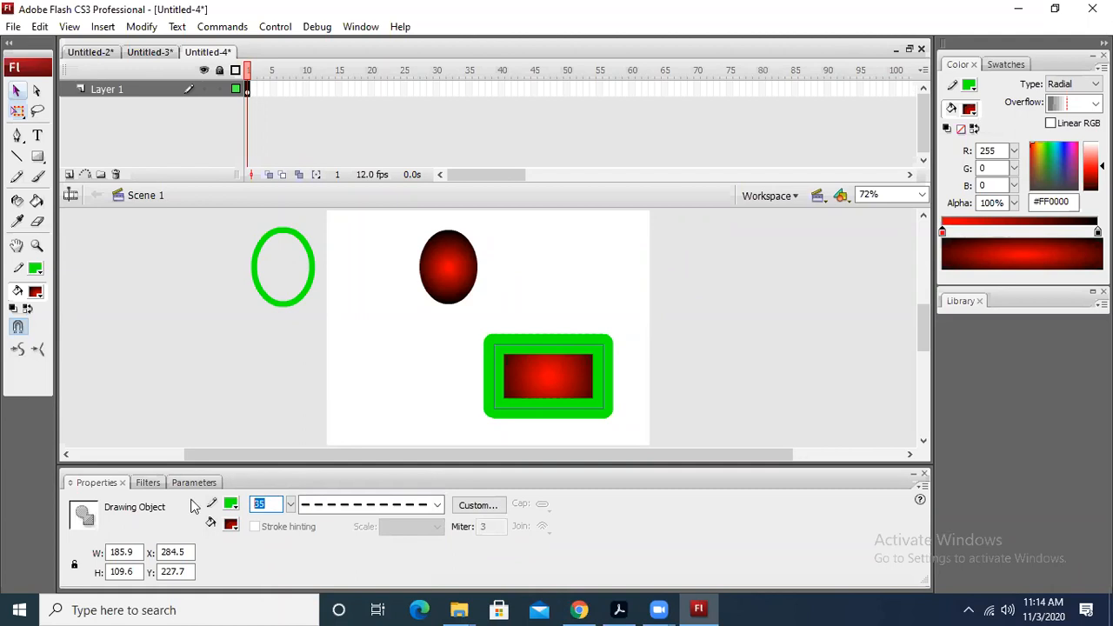
{"action": "type", "text": "1"}
{"action": "type", "text": "5"}
{"action": "key", "text": "Return"}
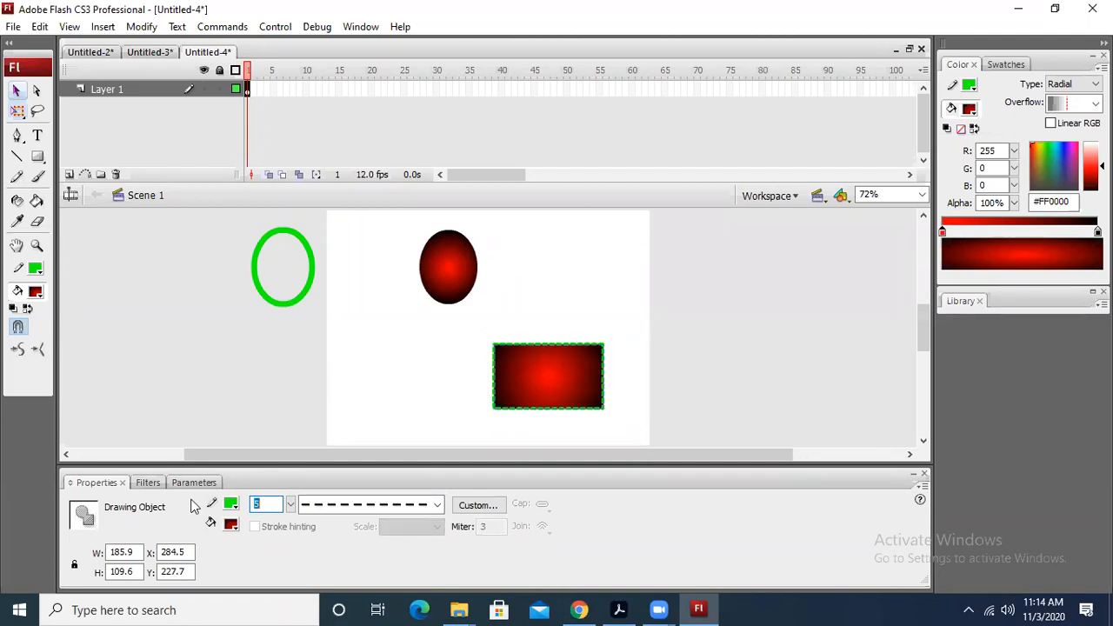
Try the dotted and ragged stroke styles on the rectangle's outline.
{"action": "left_click", "coordinate": [442, 506]}
{"action": "left_click", "coordinate": [376, 561]}
{"action": "left_click", "coordinate": [437, 505]}
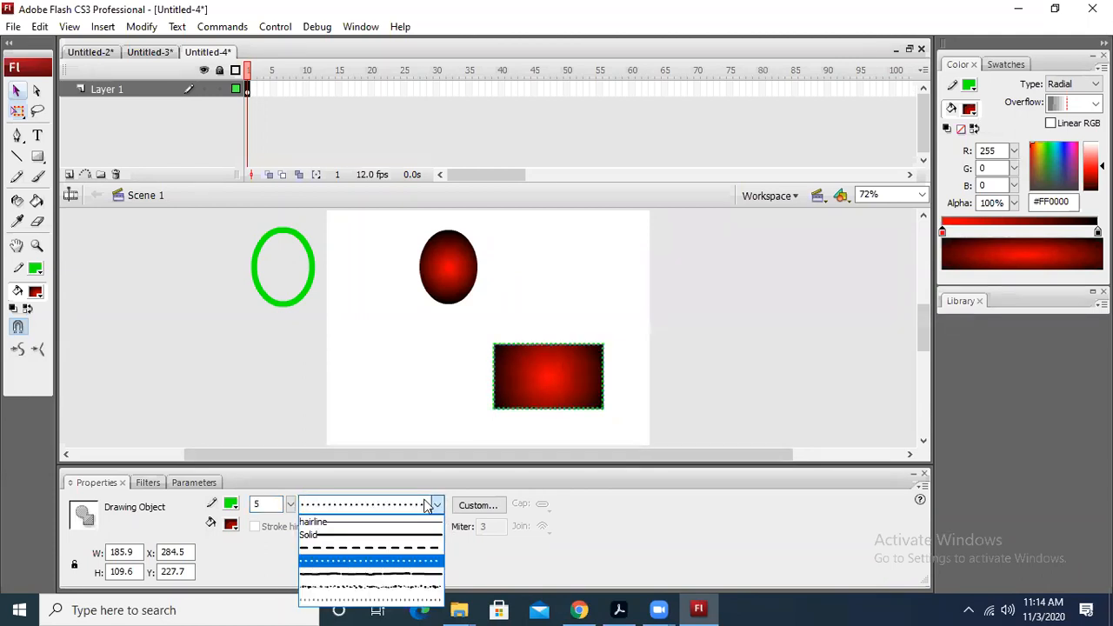
{"action": "left_click", "coordinate": [398, 579]}
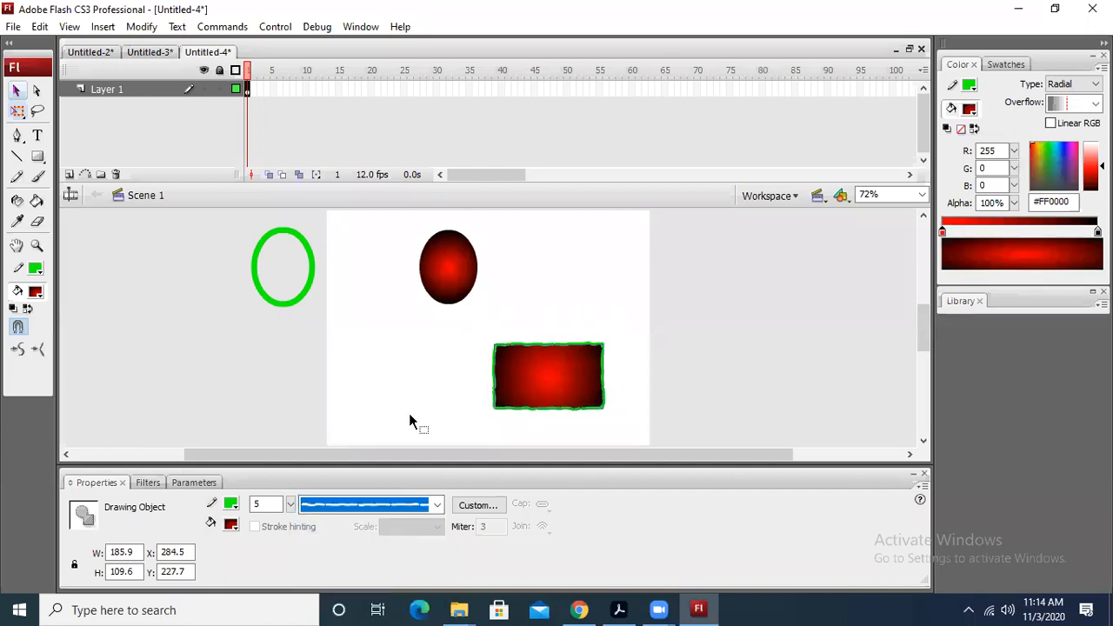
Change the rectangle's stroke color to yellow and set its stroke height to 10.
{"action": "left_click", "coordinate": [238, 508]}
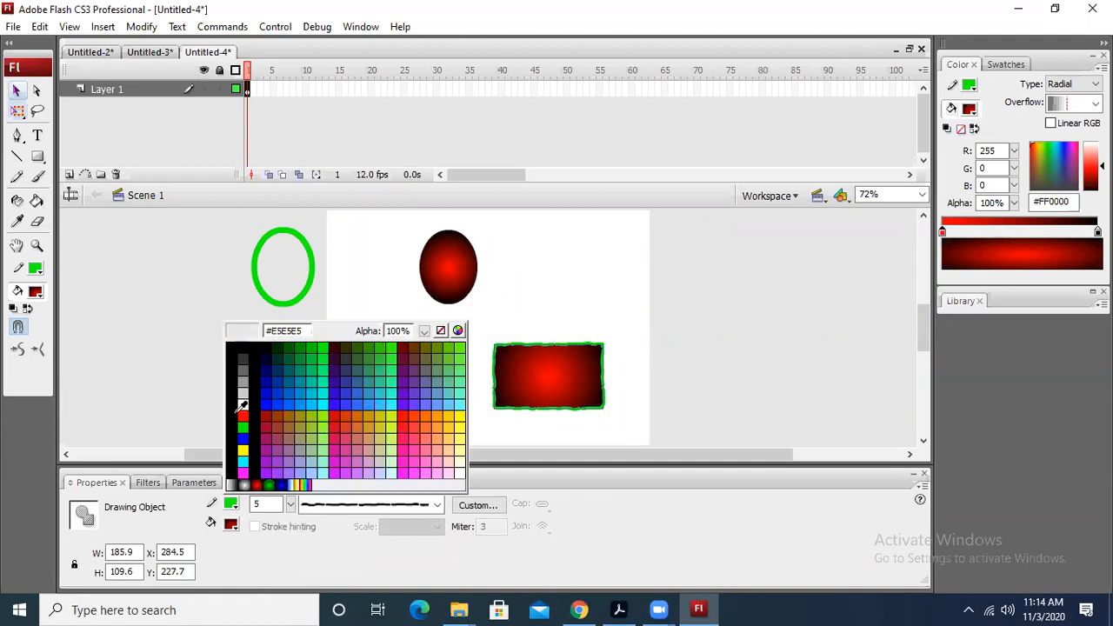
{"action": "left_click", "coordinate": [242, 451]}
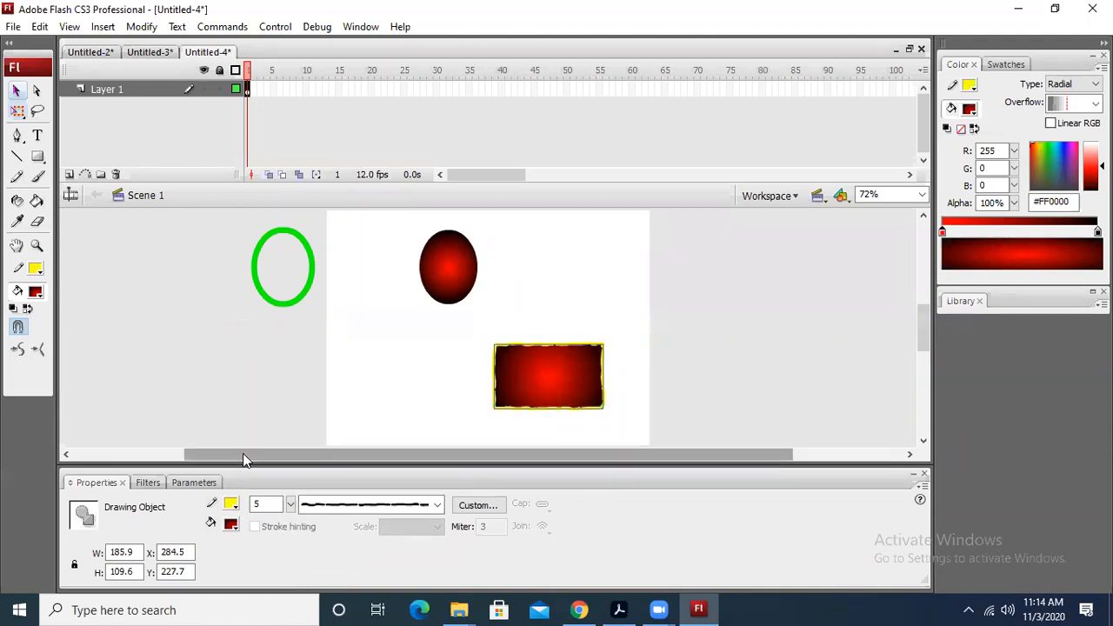
{"action": "double_click", "coordinate": [261, 505]}
{"action": "type", "text": "1"}
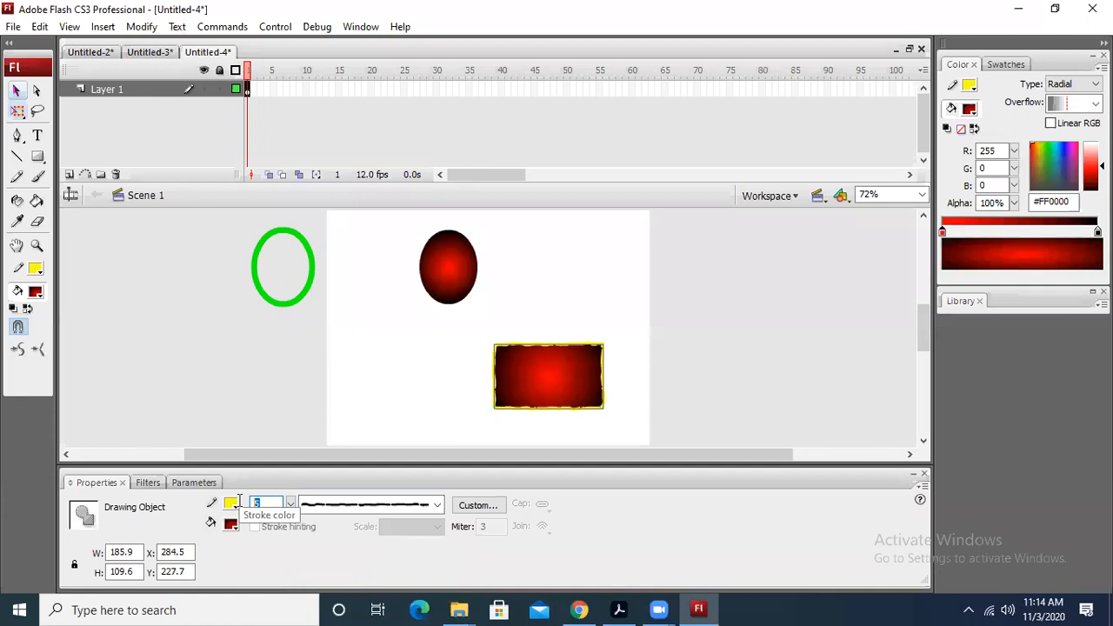
{"action": "type", "text": "0"}
{"action": "key", "text": "Return"}
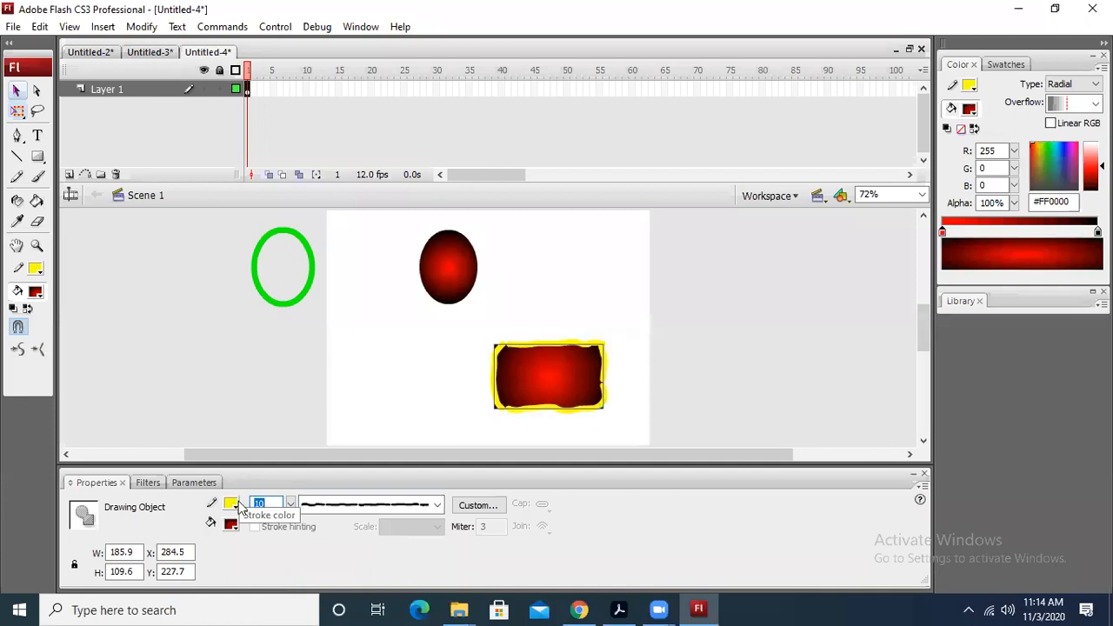
Set the rectangle's stroke style to Solid and move it across the stage's right edge to about X 501, Y 136.
{"action": "left_click", "coordinate": [374, 505]}
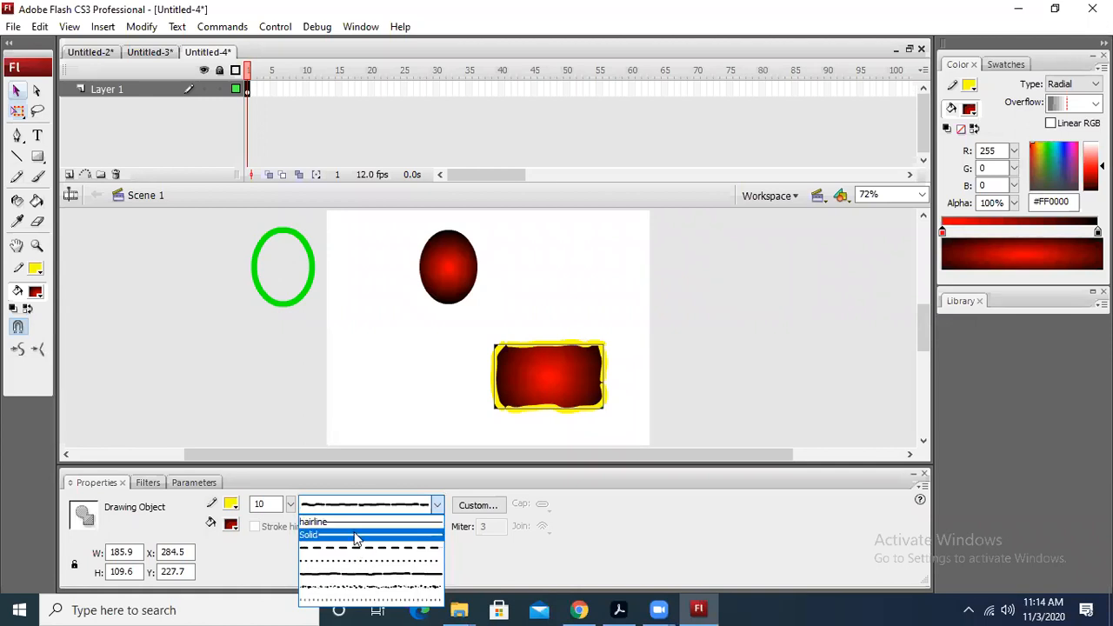
{"action": "left_click", "coordinate": [358, 533]}
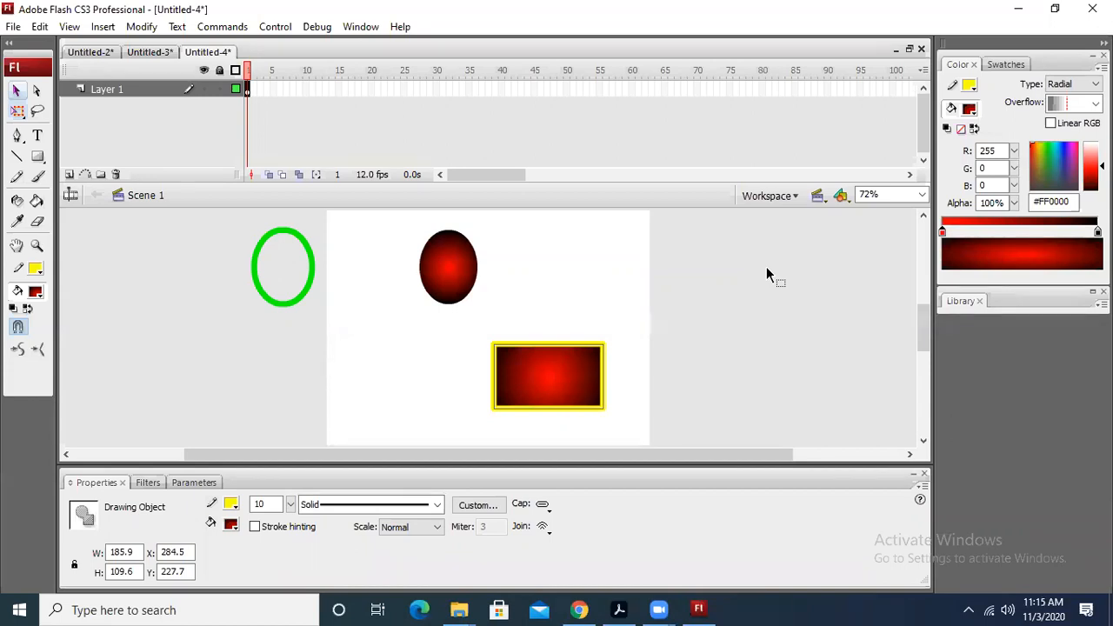
{"action": "left_click_drag", "start_coordinate": [557, 385], "coordinate": [685, 325]}
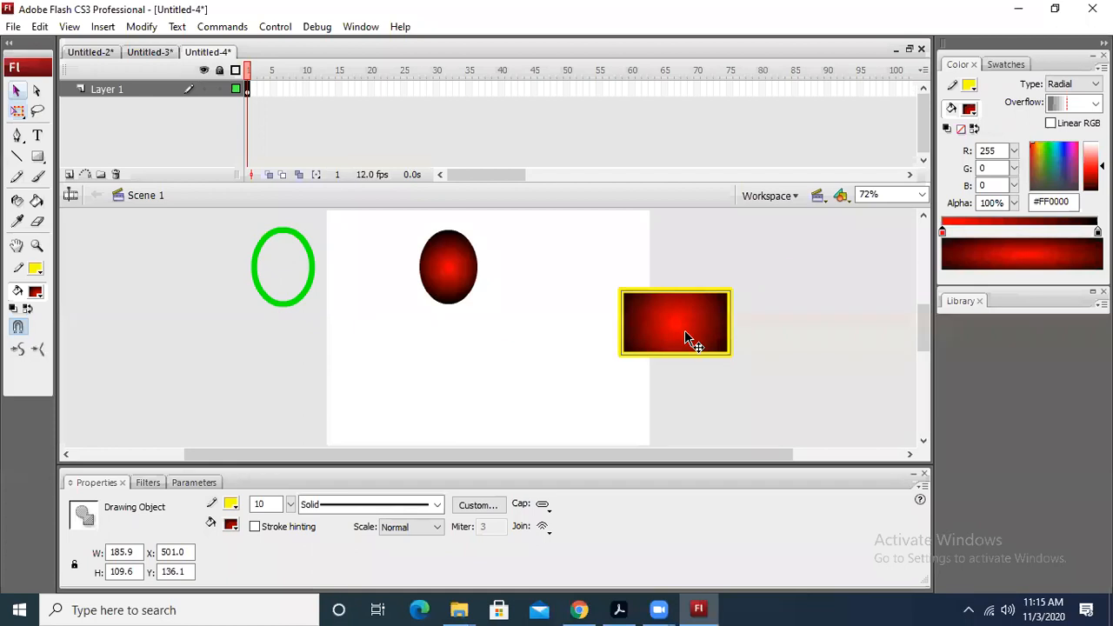
{"action": "left_click", "coordinate": [700, 403]}
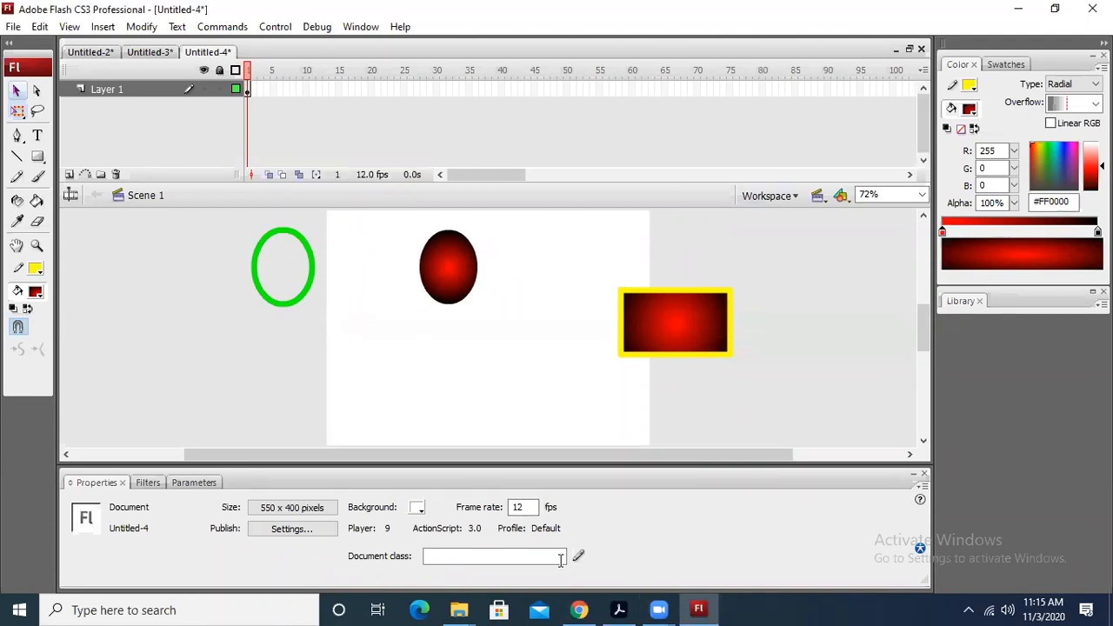
Switch to Google Chrome, open Google in a new tab and search for "boat".
{"action": "left_click", "coordinate": [578, 609]}
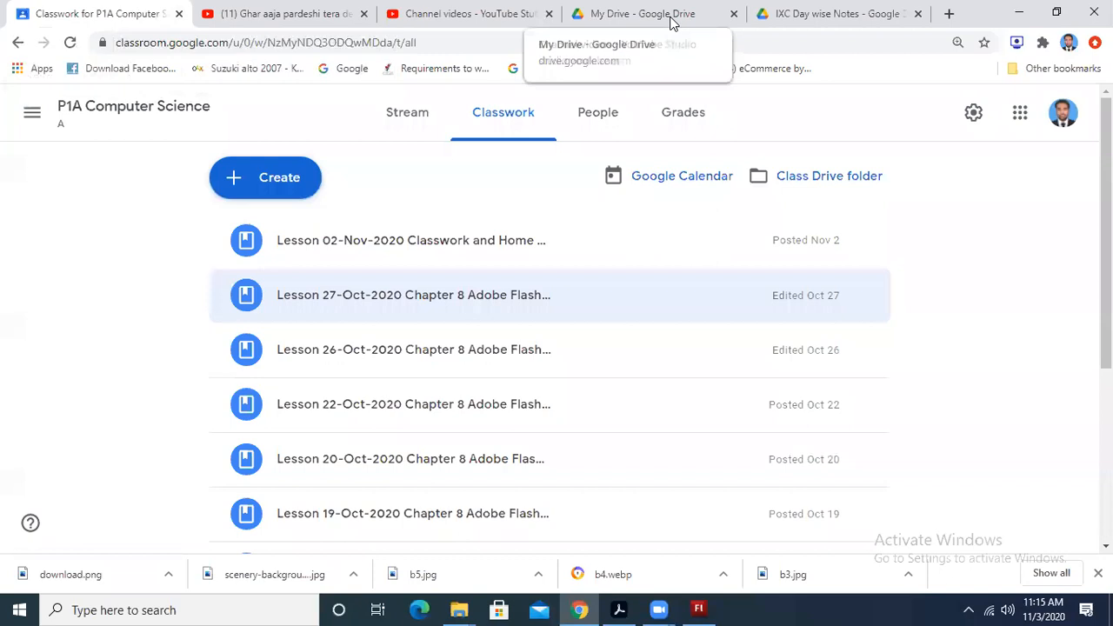
{"action": "left_click", "coordinate": [948, 13]}
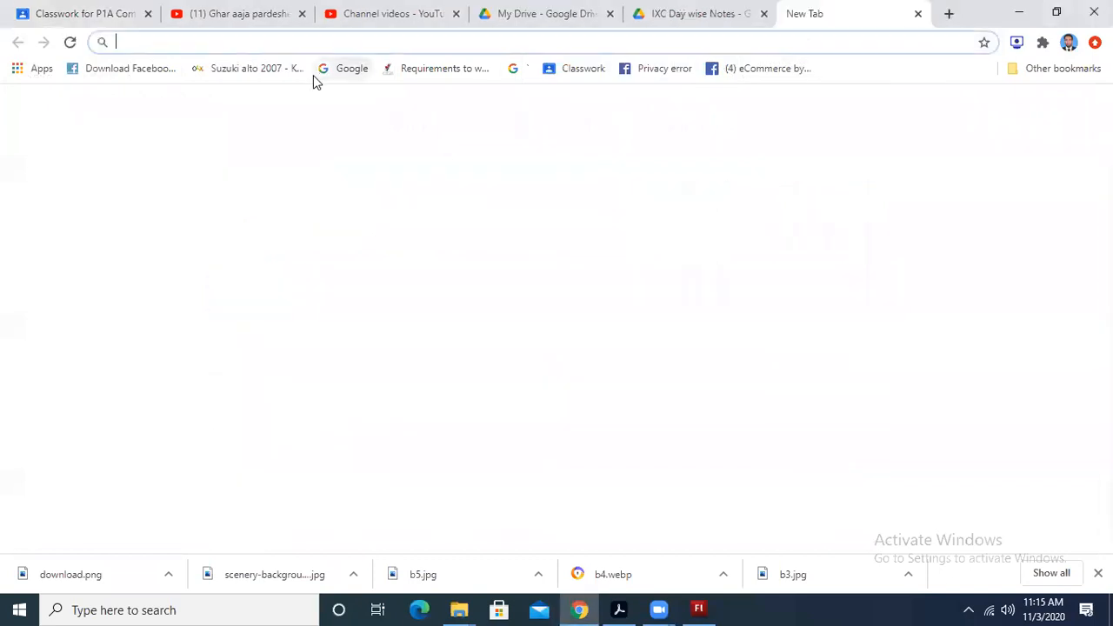
{"action": "left_click", "coordinate": [315, 75]}
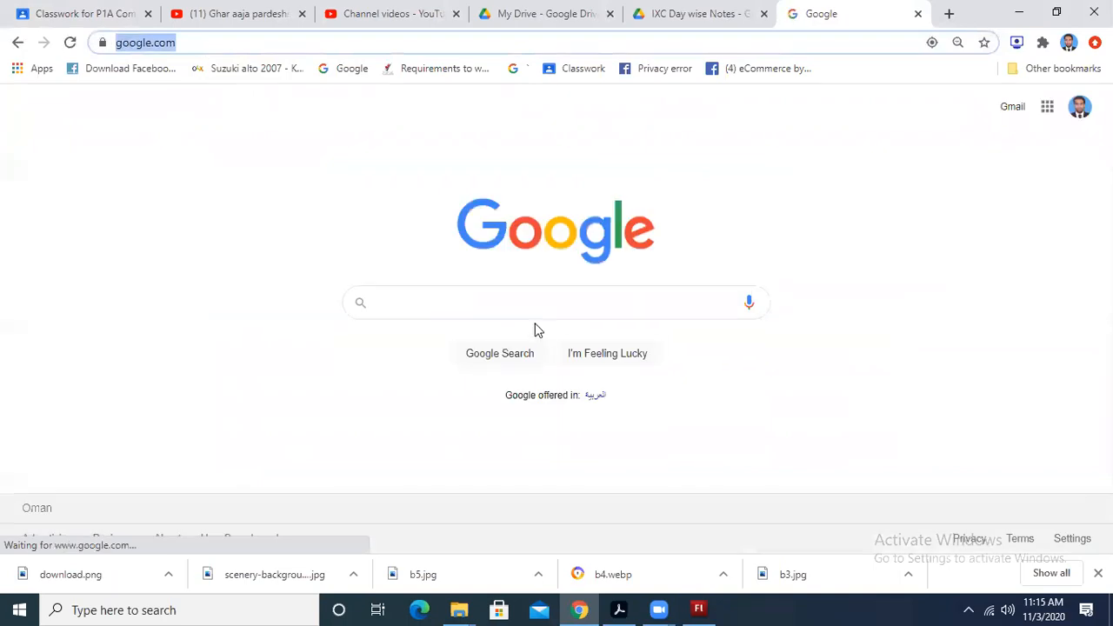
{"action": "left_click", "coordinate": [531, 307]}
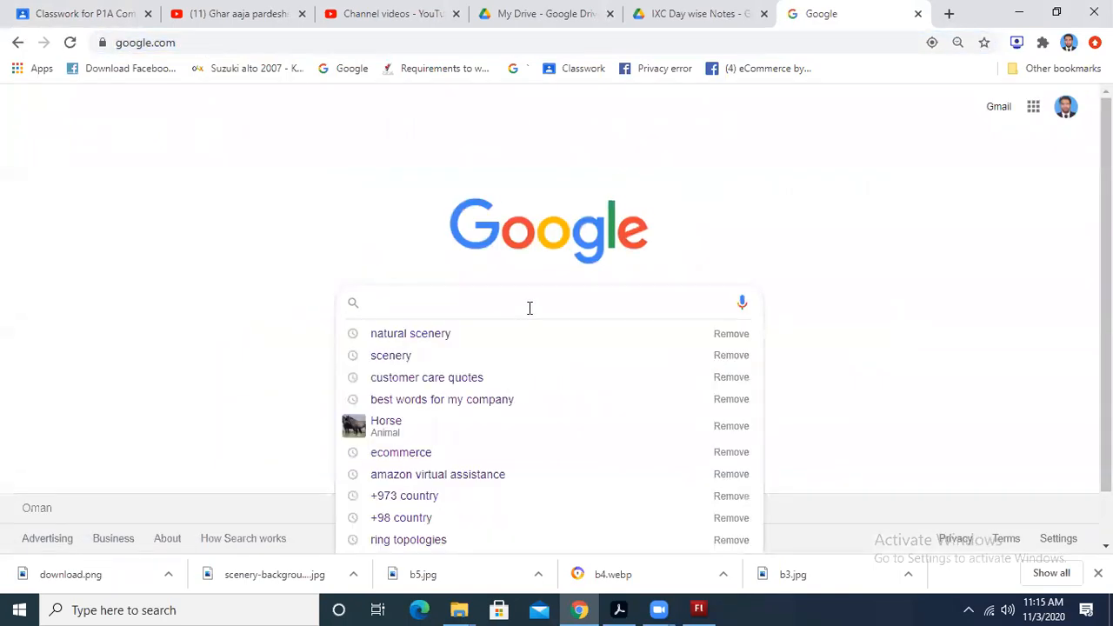
{"action": "type", "text": "boat"}
{"action": "key", "text": "Return"}
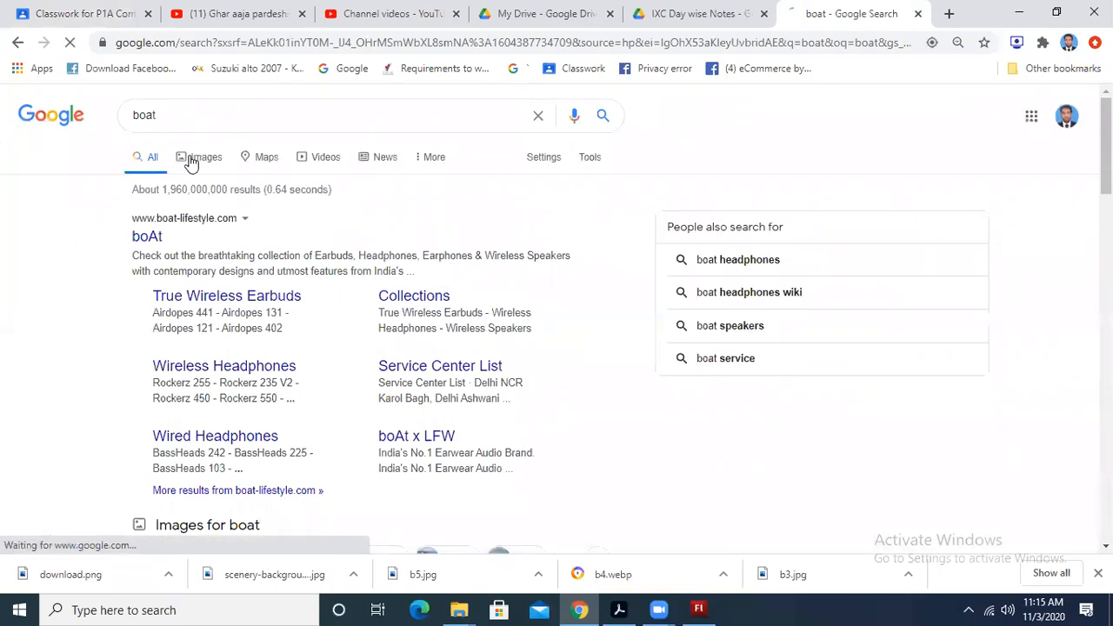
Show the image results for "boat" and open the Explorer 300 and Explorer 200 inflatable boat pictures in new tabs.
{"action": "left_click", "coordinate": [205, 162]}
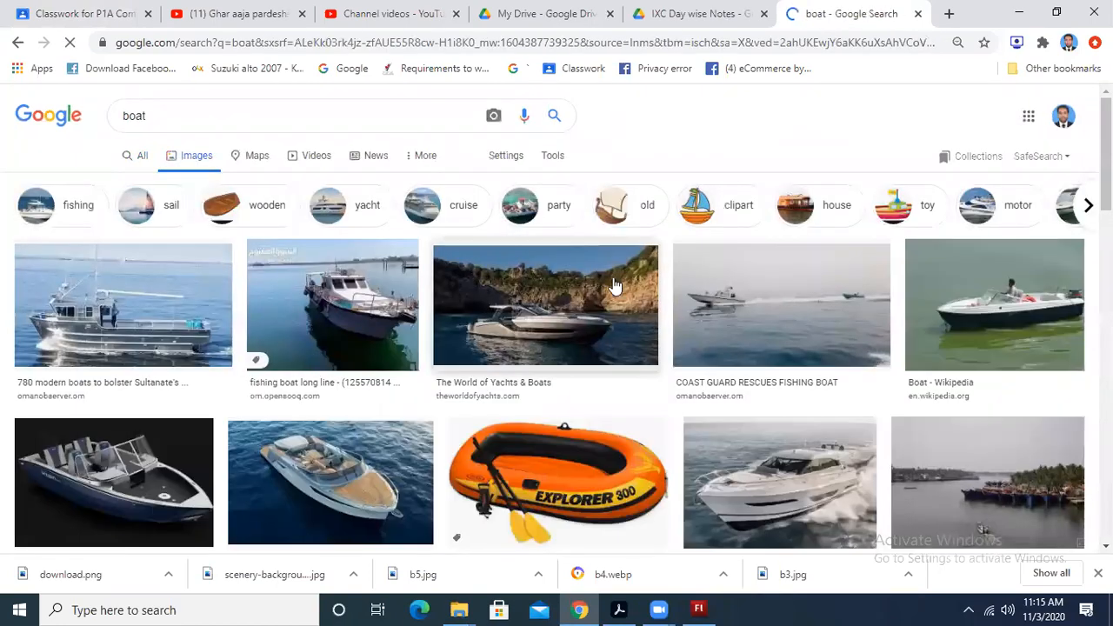
{"action": "scroll", "coordinate": [691, 277], "scroll_direction": "down", "scroll_amount": 2}
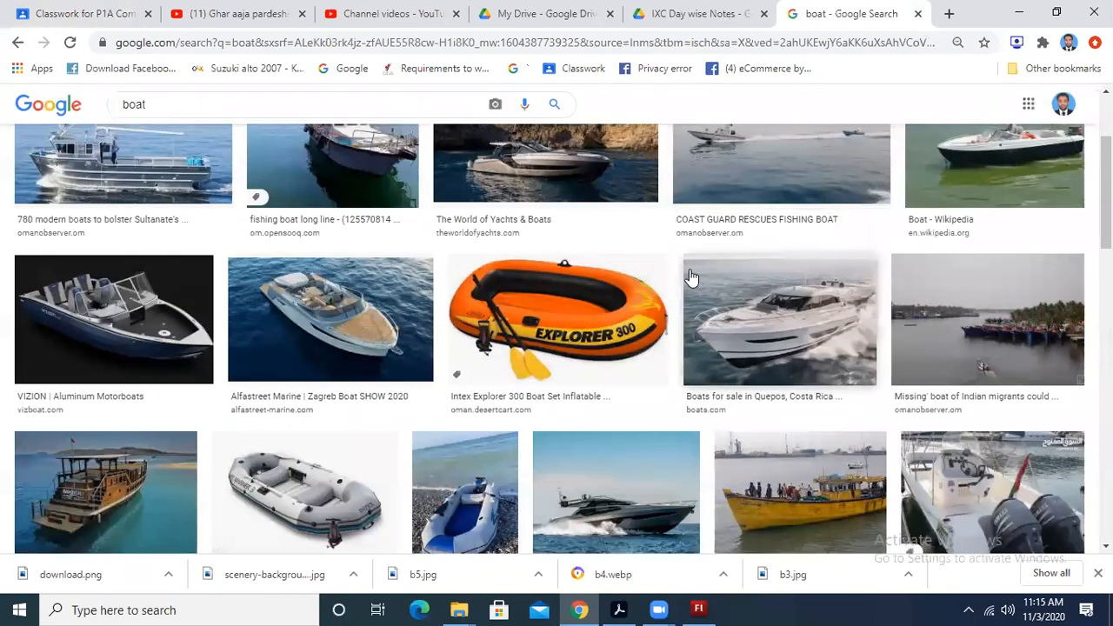
{"action": "right_click", "coordinate": [558, 311]}
{"action": "left_click", "coordinate": [574, 322]}
{"action": "scroll", "coordinate": [621, 322], "scroll_direction": "down", "scroll_amount": 3}
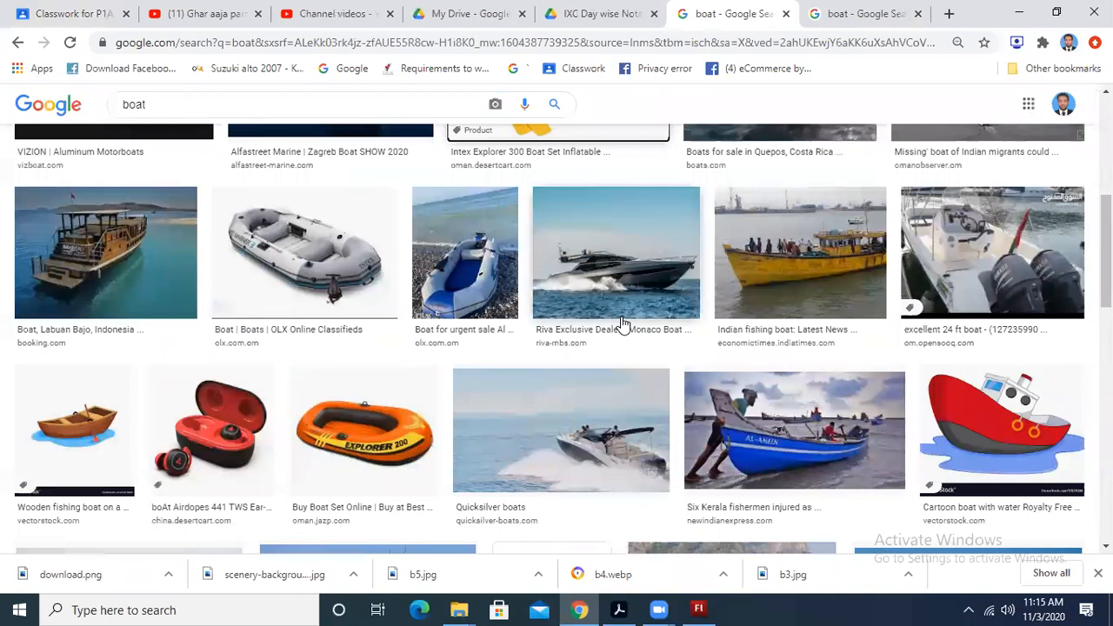
{"action": "right_click", "coordinate": [356, 415]}
{"action": "left_click", "coordinate": [442, 202]}
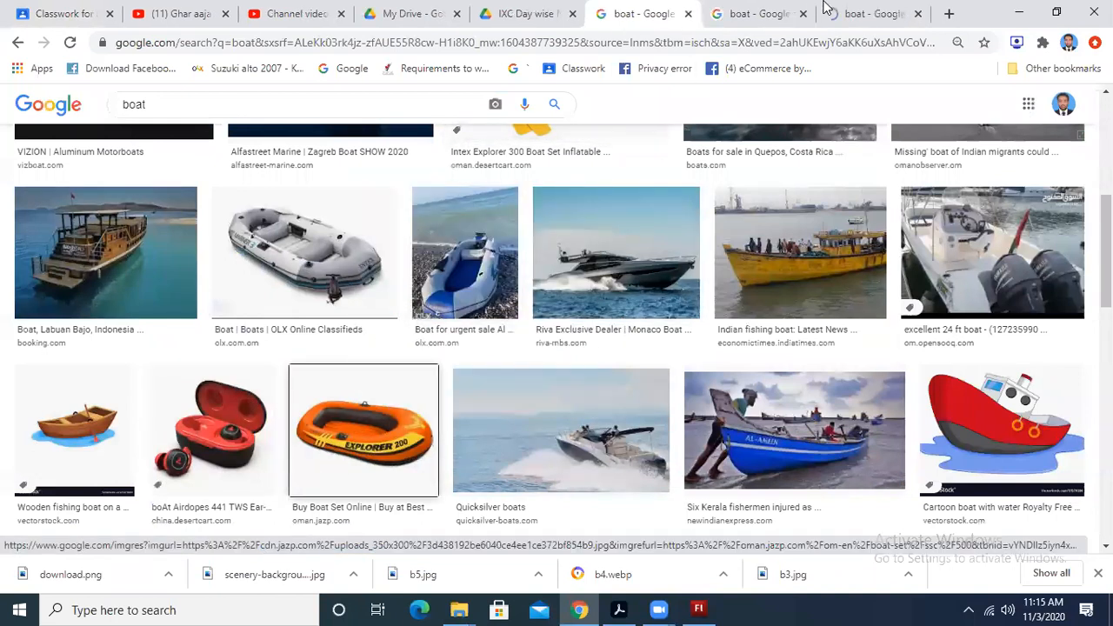
Save the Explorer 200 boat picture to the Desktop as boat5 in WEBP format.
{"action": "left_click", "coordinate": [869, 14]}
{"action": "right_click", "coordinate": [560, 193]}
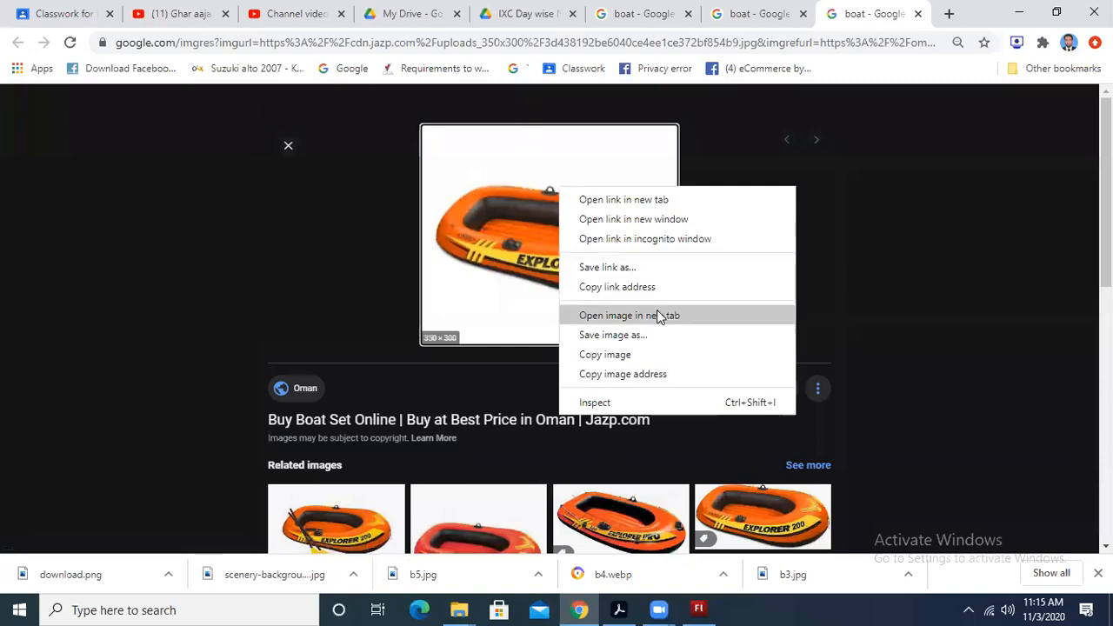
{"action": "left_click", "coordinate": [640, 339]}
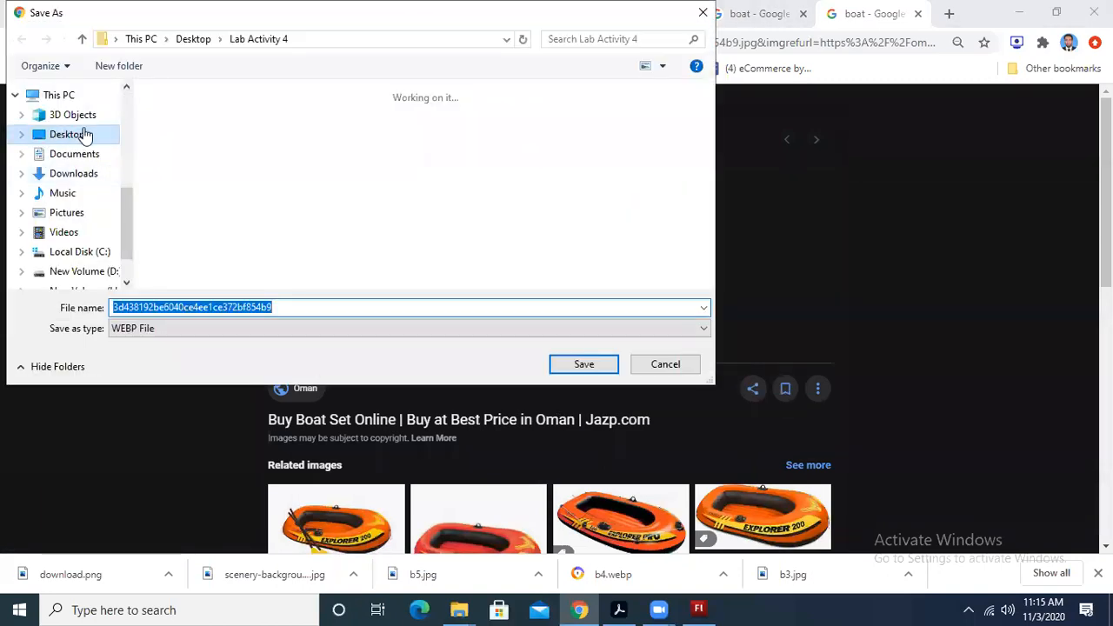
{"action": "left_click", "coordinate": [84, 135]}
{"action": "left_click", "coordinate": [292, 313]}
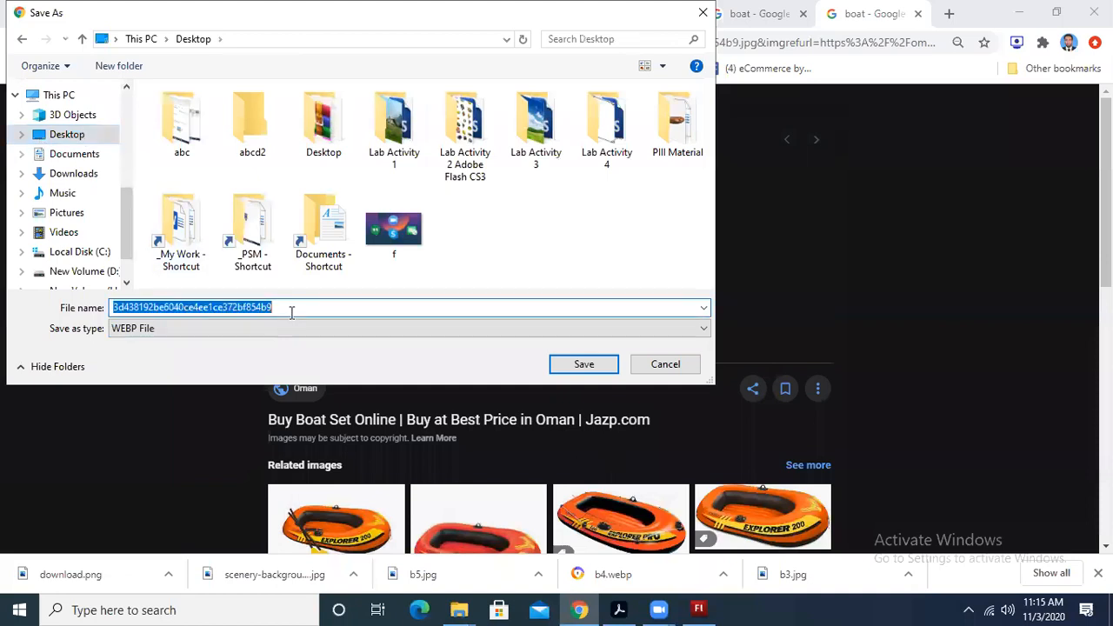
{"action": "type", "text": "boat"}
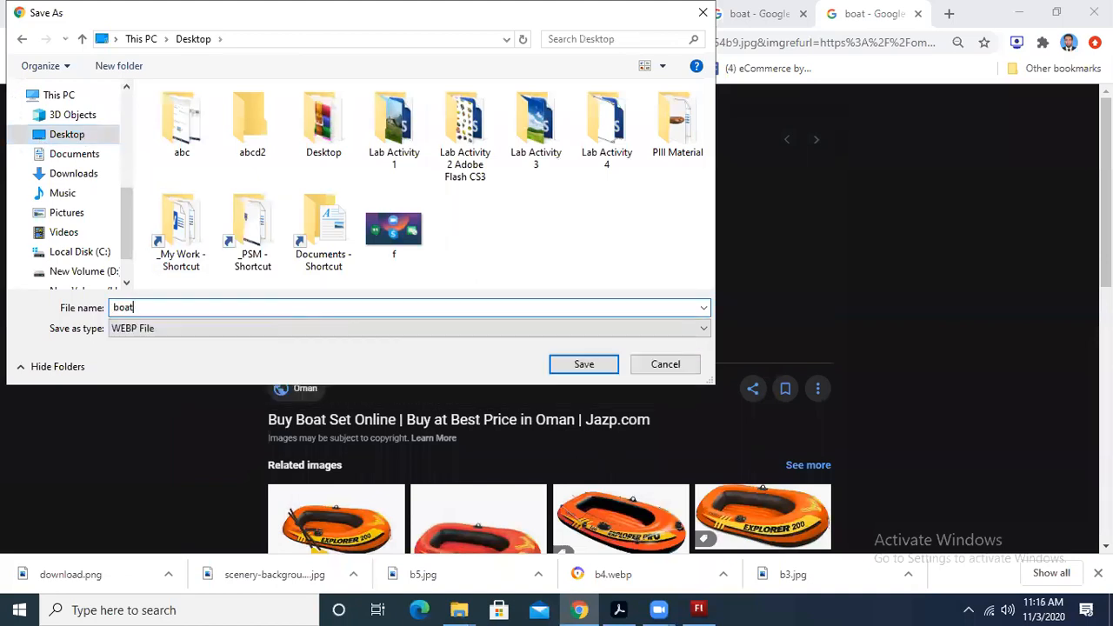
{"action": "key", "text": "Return"}
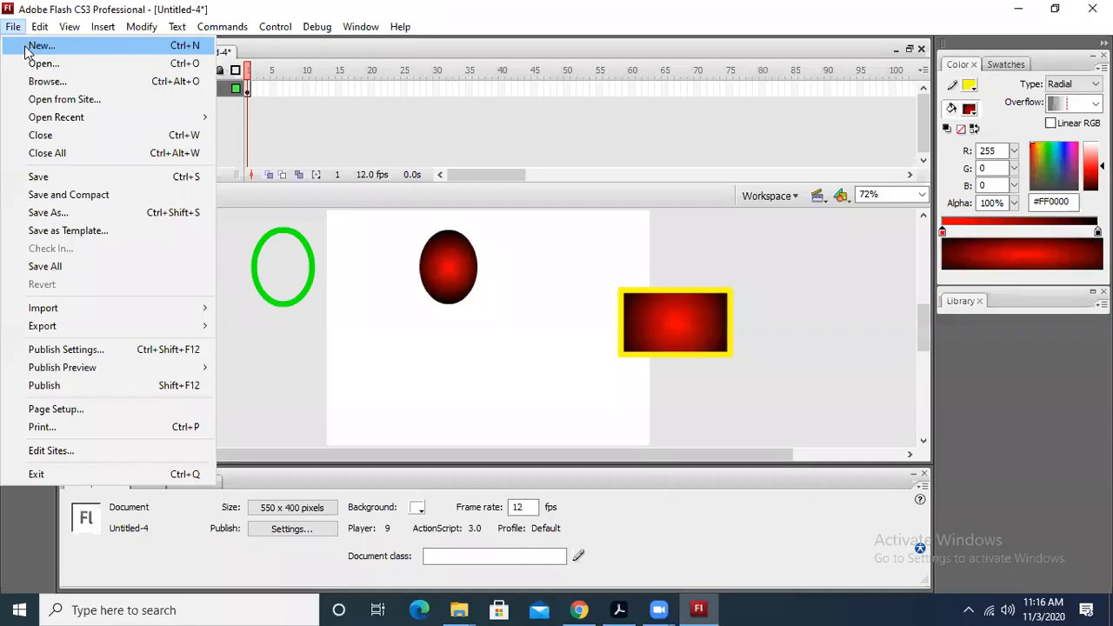
Switch to Adobe Flash, create a new document, and browse the Desktop folder for an image to import to the stage.
{"action": "left_click", "coordinate": [37, 40]}
{"action": "left_click", "coordinate": [718, 453]}
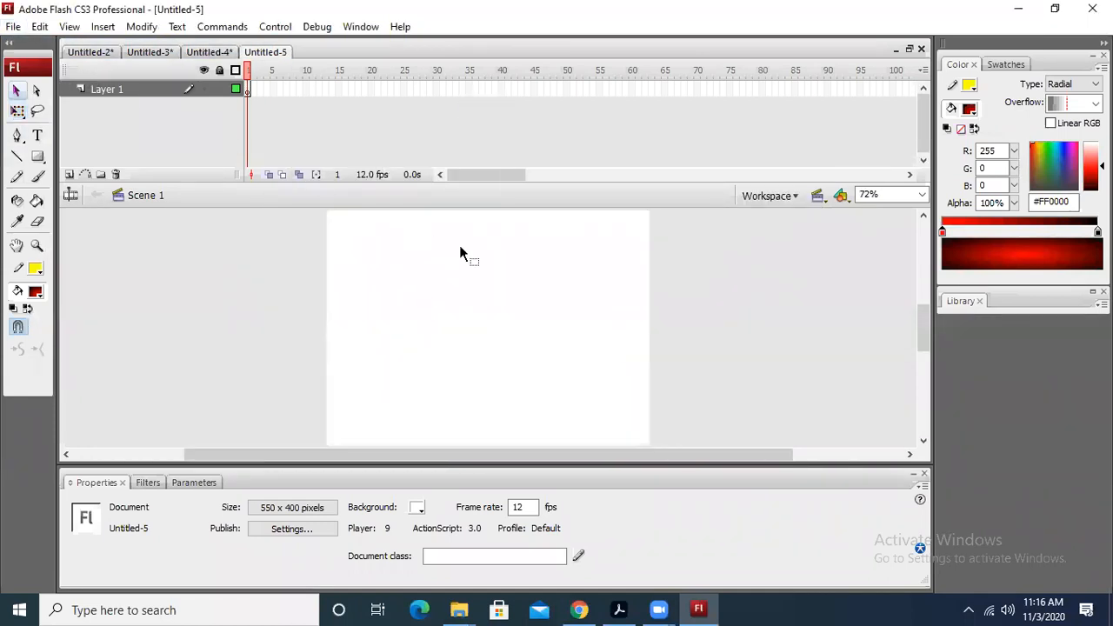
{"action": "left_click", "coordinate": [14, 27]}
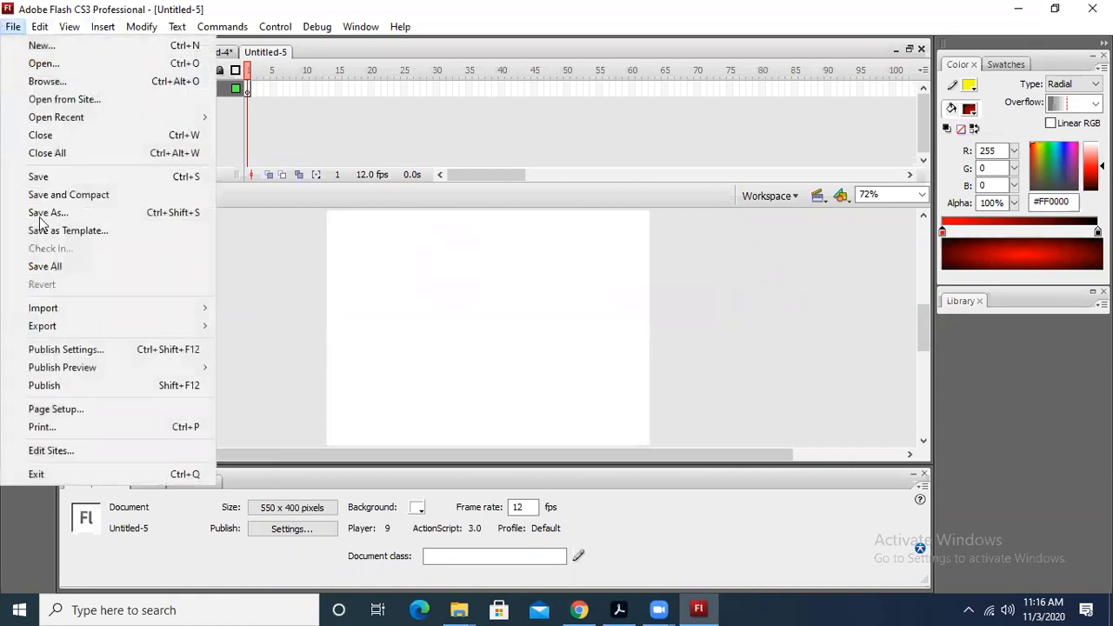
{"action": "mouse_move", "coordinate": [43, 311]}
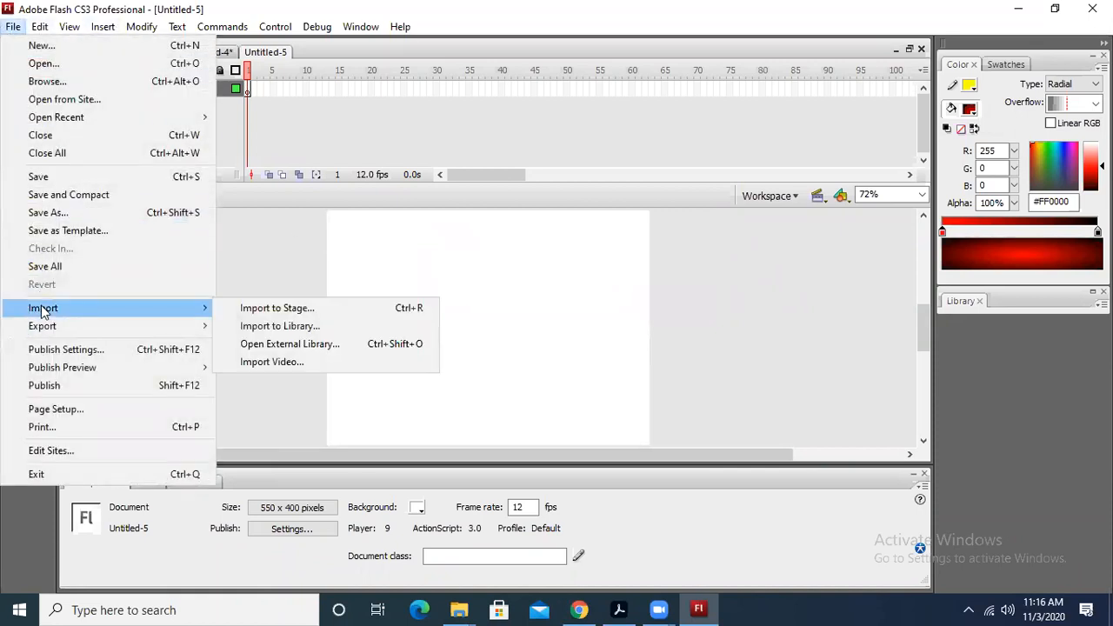
{"action": "left_click", "coordinate": [253, 310]}
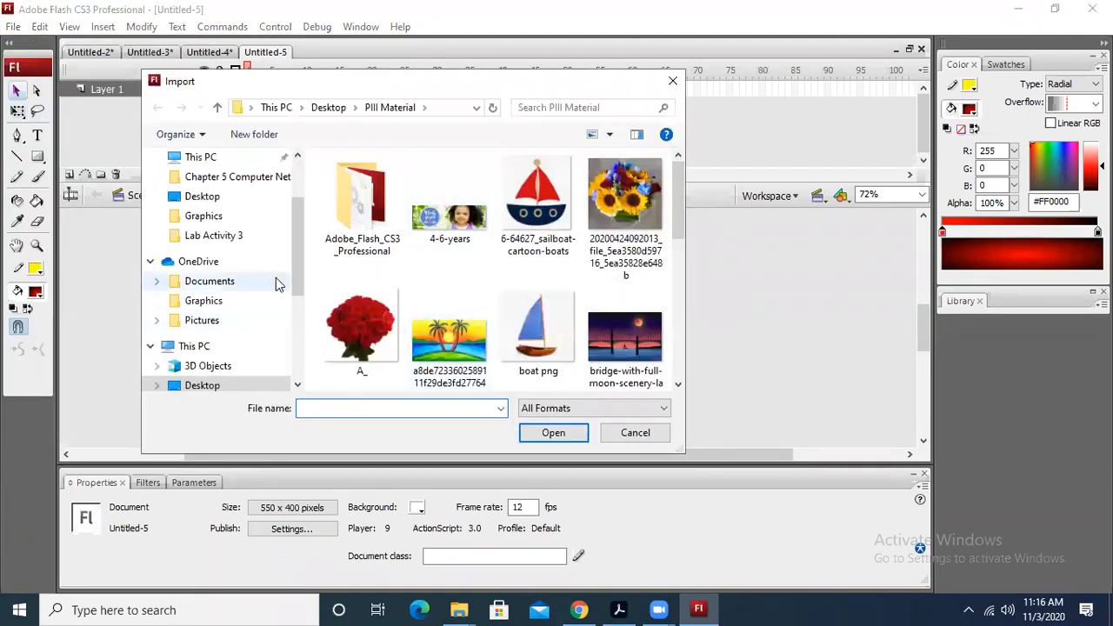
{"action": "left_click", "coordinate": [202, 386]}
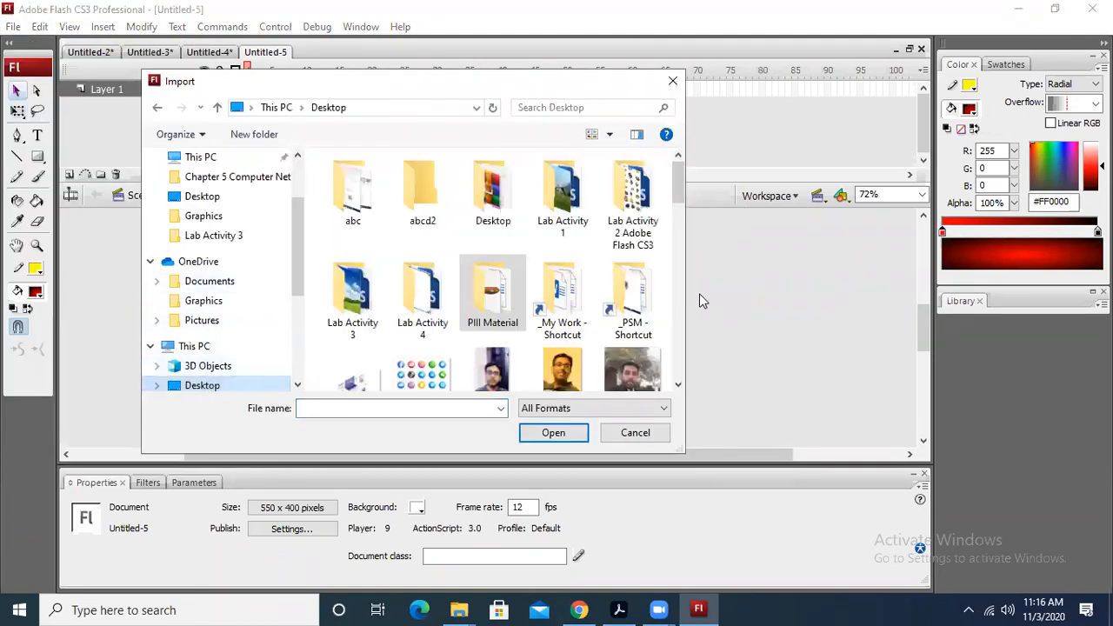
{"action": "left_click_drag", "start_coordinate": [679, 198], "coordinate": [679, 405]}
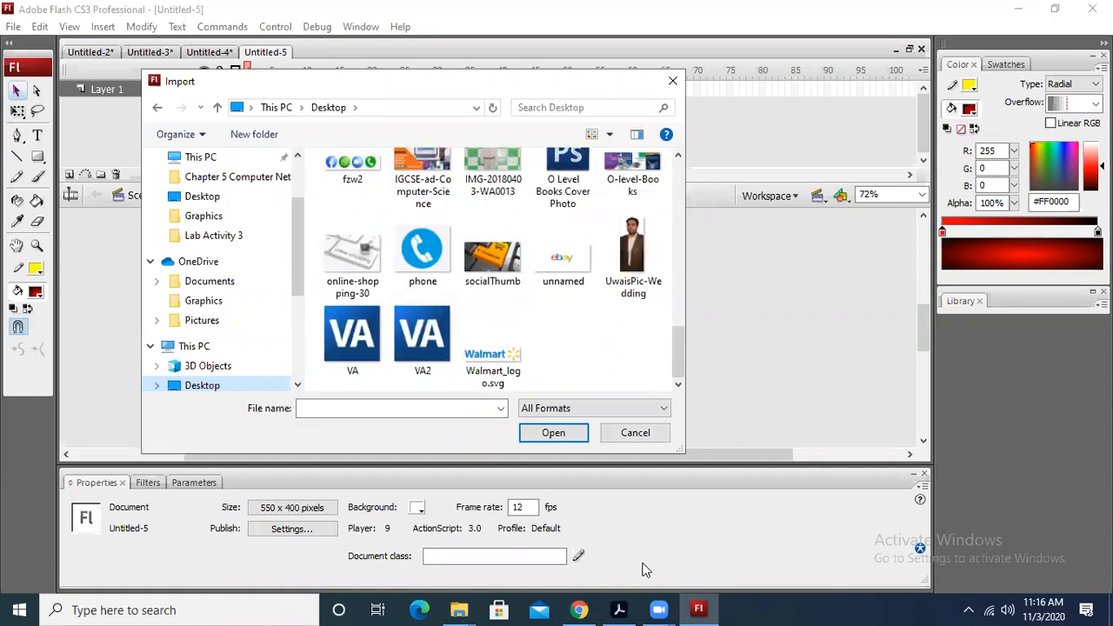
{"action": "key", "text": "alt+Tab"}
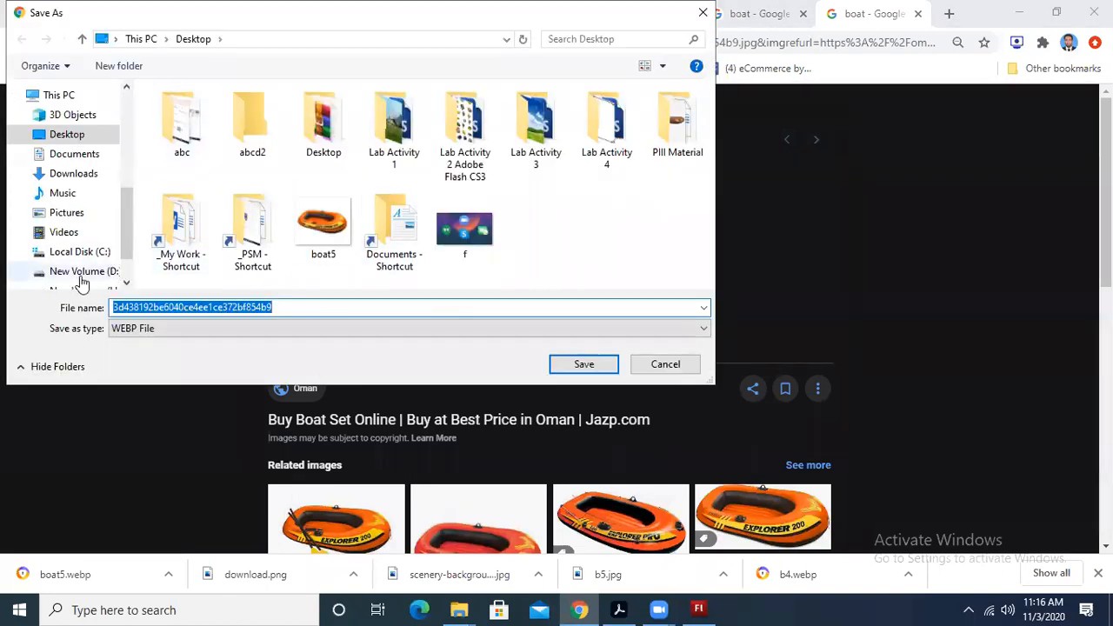
{"action": "scroll", "coordinate": [127, 218], "scroll_direction": "down", "scroll_amount": 1}
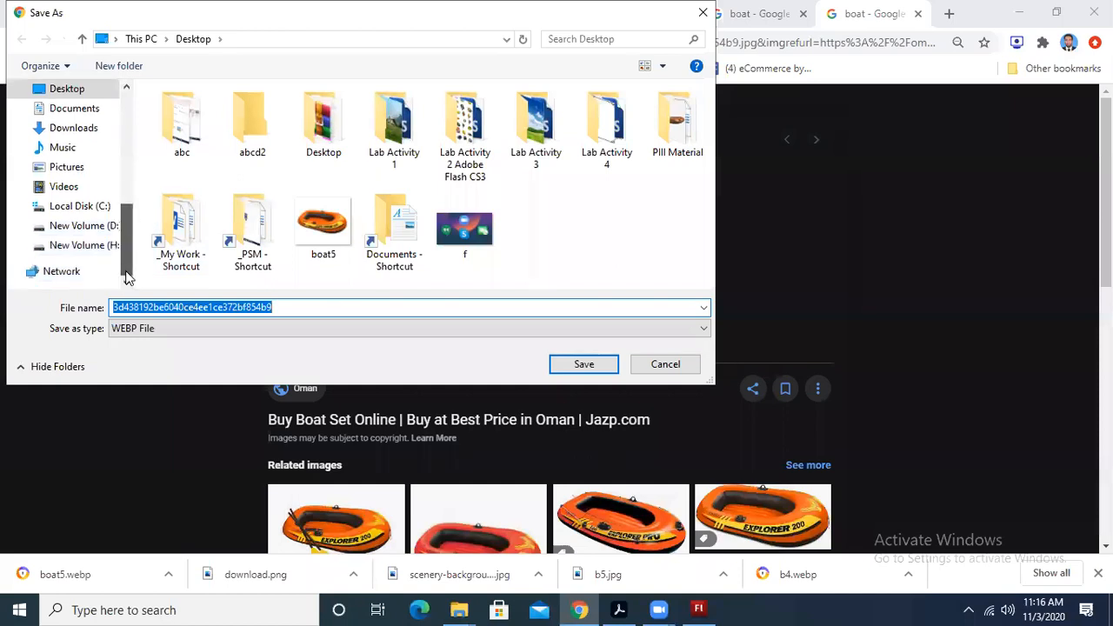
{"action": "left_click", "coordinate": [87, 88]}
{"action": "left_click", "coordinate": [281, 308]}
{"action": "double_click", "coordinate": [298, 306]}
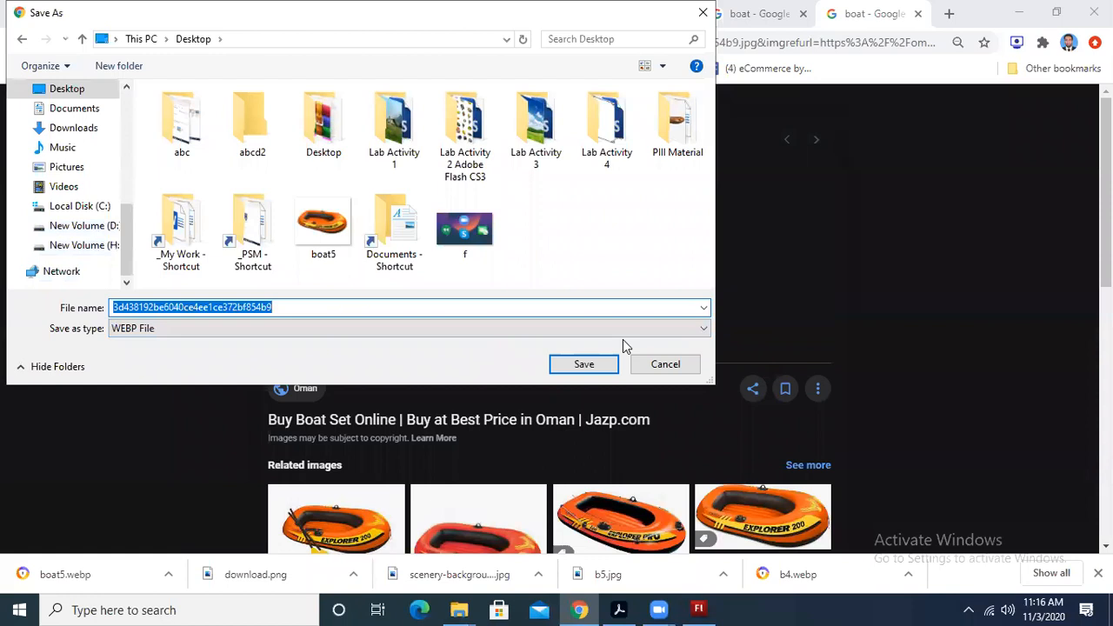
{"action": "left_click", "coordinate": [585, 326]}
{"action": "left_click", "coordinate": [586, 326]}
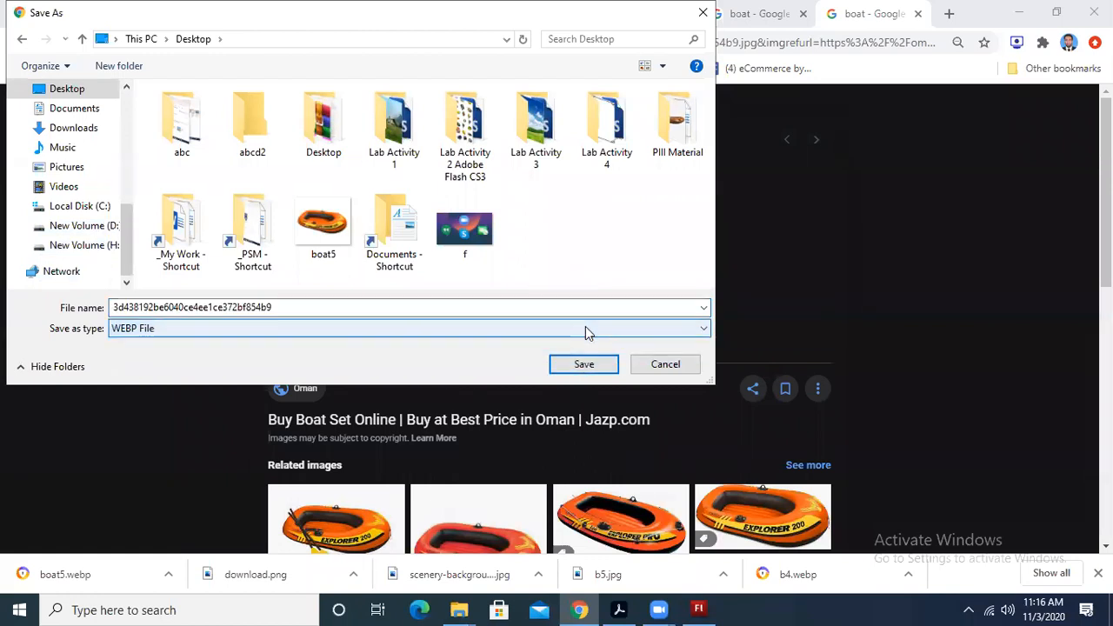
{"action": "left_click", "coordinate": [666, 365]}
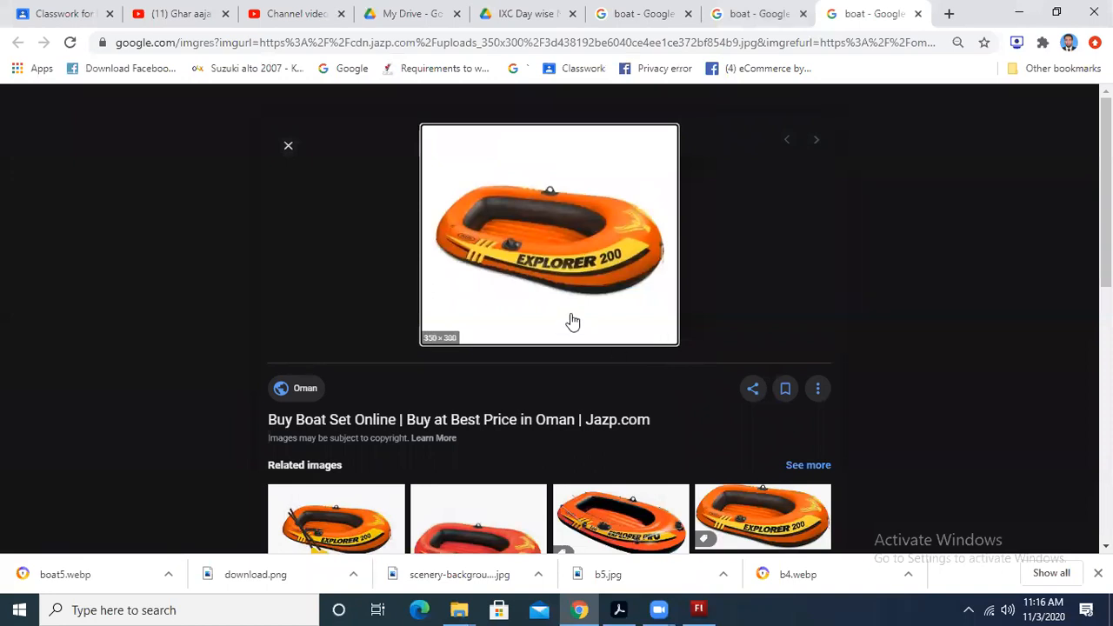
In Chrome, save the Explorer 300 boat picture to the Desktop as a JPEG image named b6.
{"action": "left_click", "coordinate": [765, 13]}
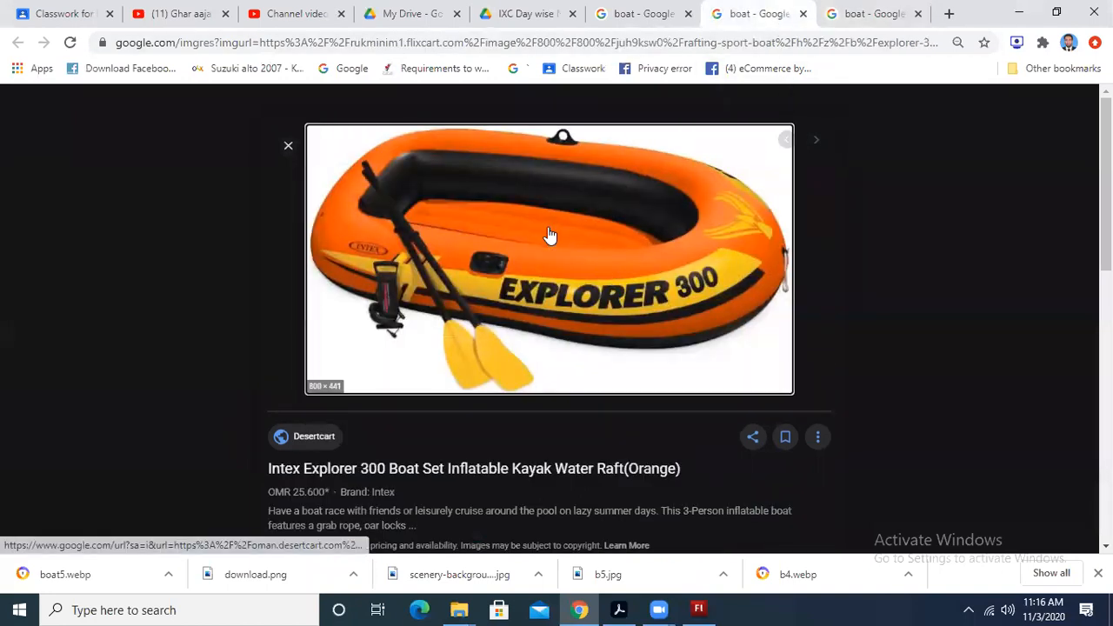
{"action": "right_click", "coordinate": [553, 208]}
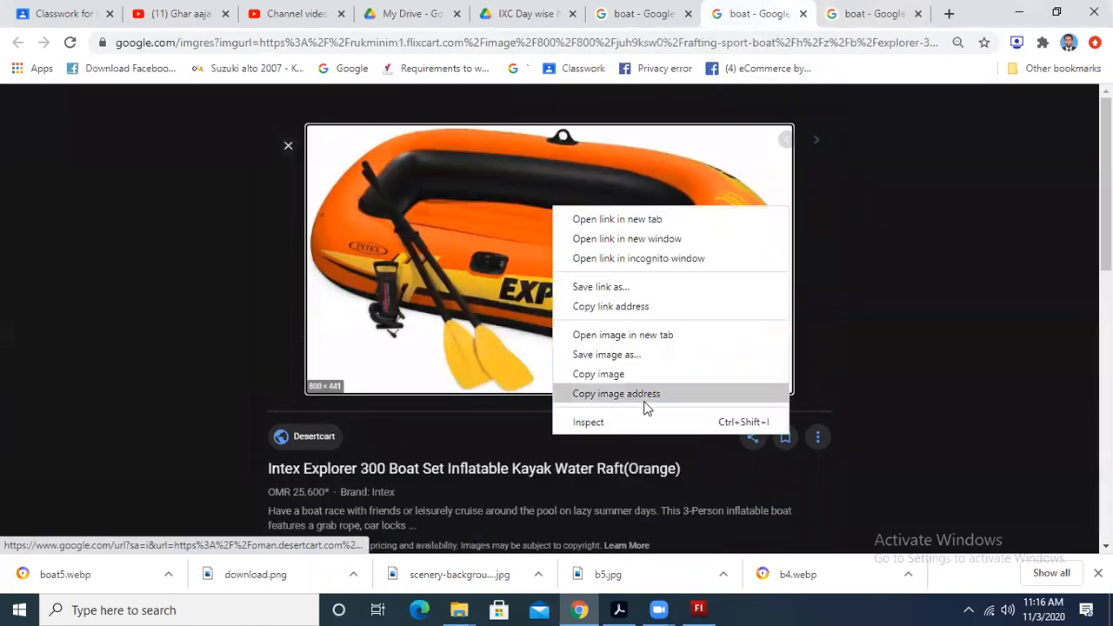
{"action": "left_click", "coordinate": [648, 355]}
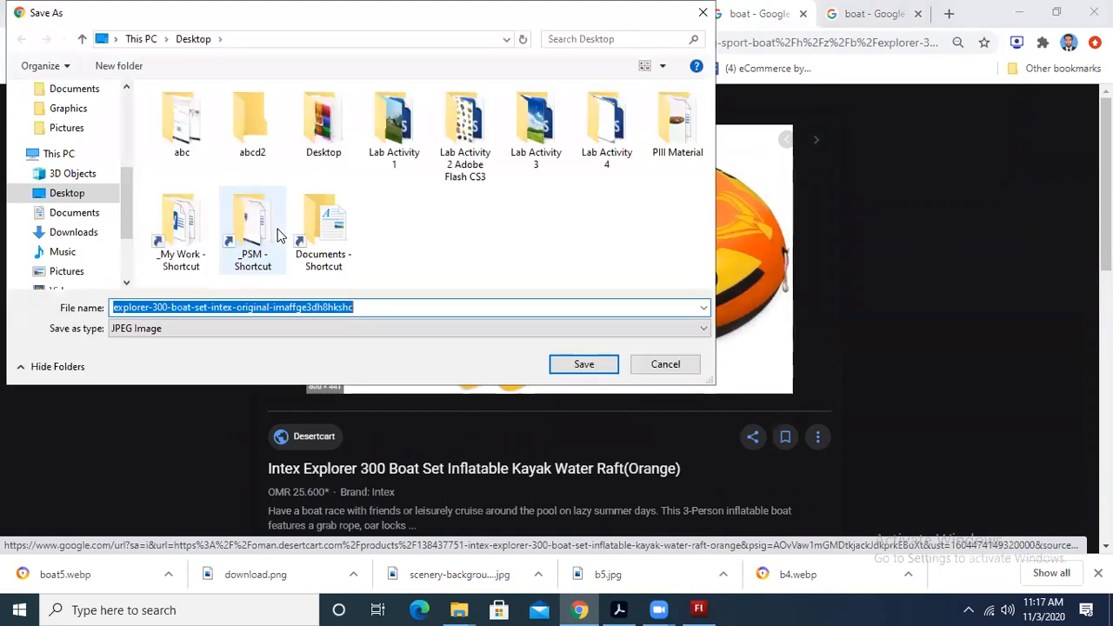
{"action": "left_click", "coordinate": [147, 331]}
{"action": "left_click", "coordinate": [135, 344]}
{"action": "double_click", "coordinate": [364, 308]}
{"action": "left_click", "coordinate": [366, 309]}
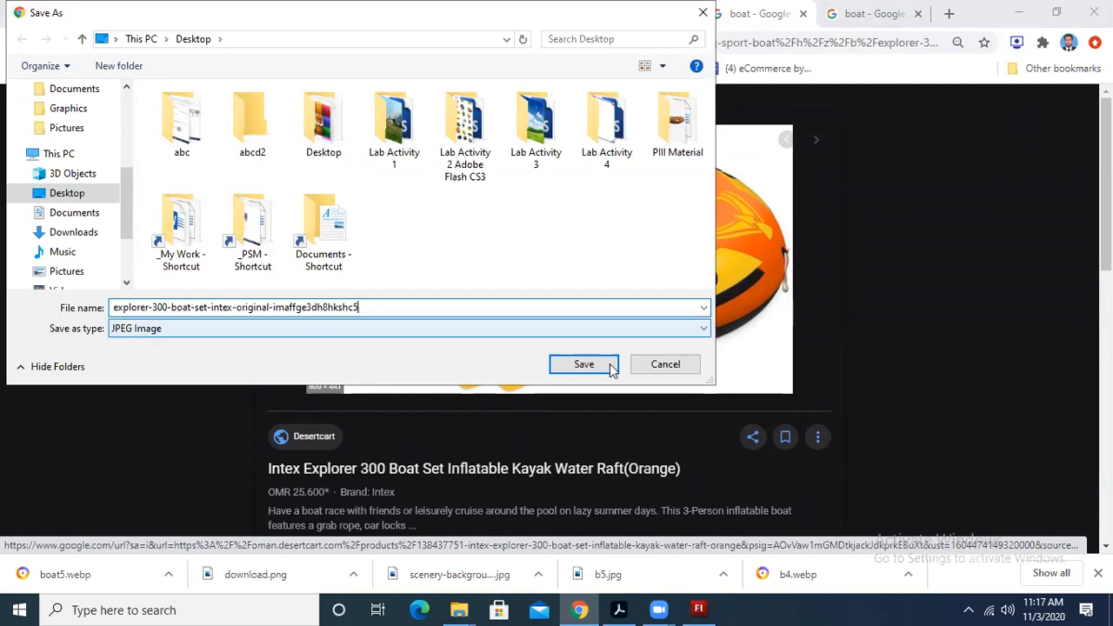
{"action": "left_click_drag", "start_coordinate": [364, 309], "coordinate": [9, 302]}
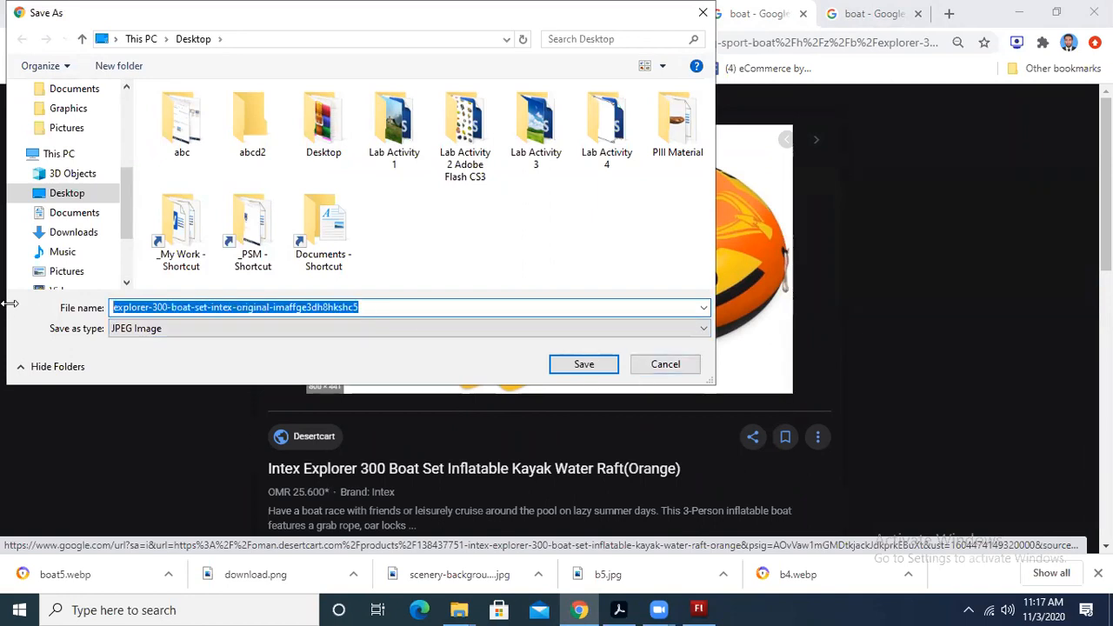
{"action": "type", "text": "b6"}
{"action": "left_click", "coordinate": [581, 365]}
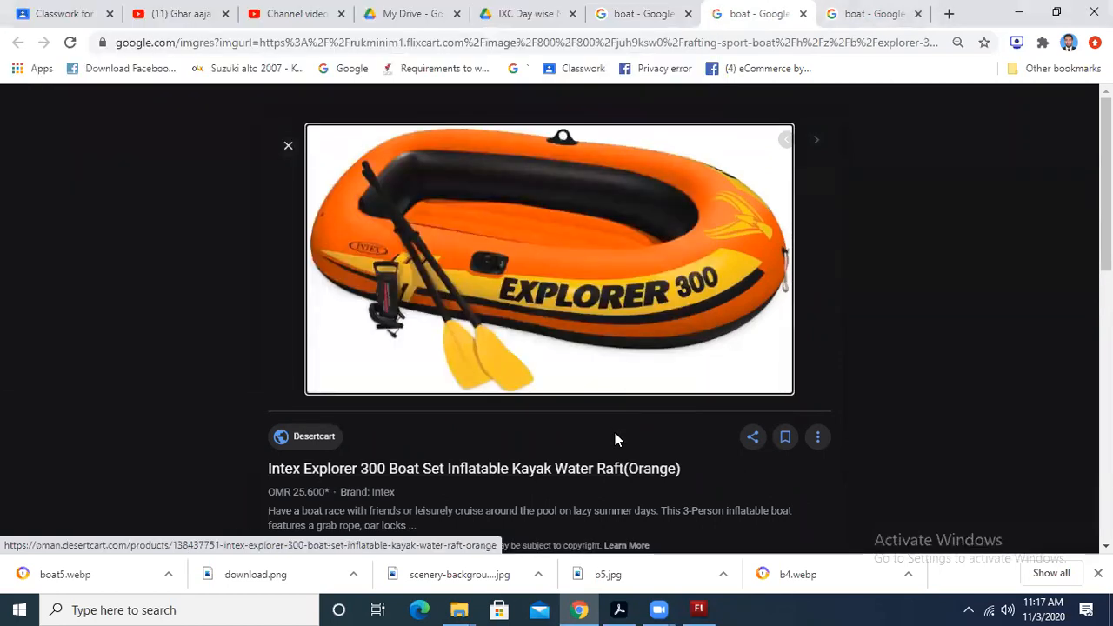
Switch to Flash, look for the saved b6 picture in the Desktop folder, and cancel the import.
{"action": "key", "text": "alt+Tab"}
{"action": "mouse_move", "coordinate": [678, 374]}
{"action": "left_mouse_down"}
{"action": "mouse_move", "coordinate": [679, 217]}
{"action": "mouse_move", "coordinate": [683, 386]}
{"action": "mouse_move", "coordinate": [677, 205]}
{"action": "mouse_move", "coordinate": [677, 361]}
{"action": "left_mouse_up"}
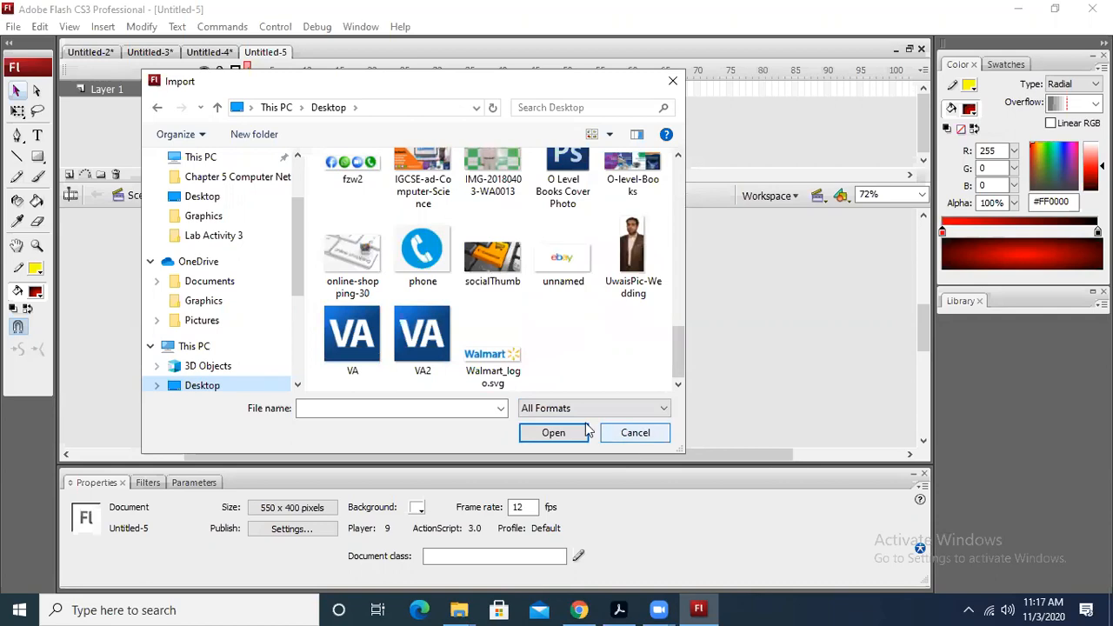
{"action": "key", "text": "alt+Tab"}
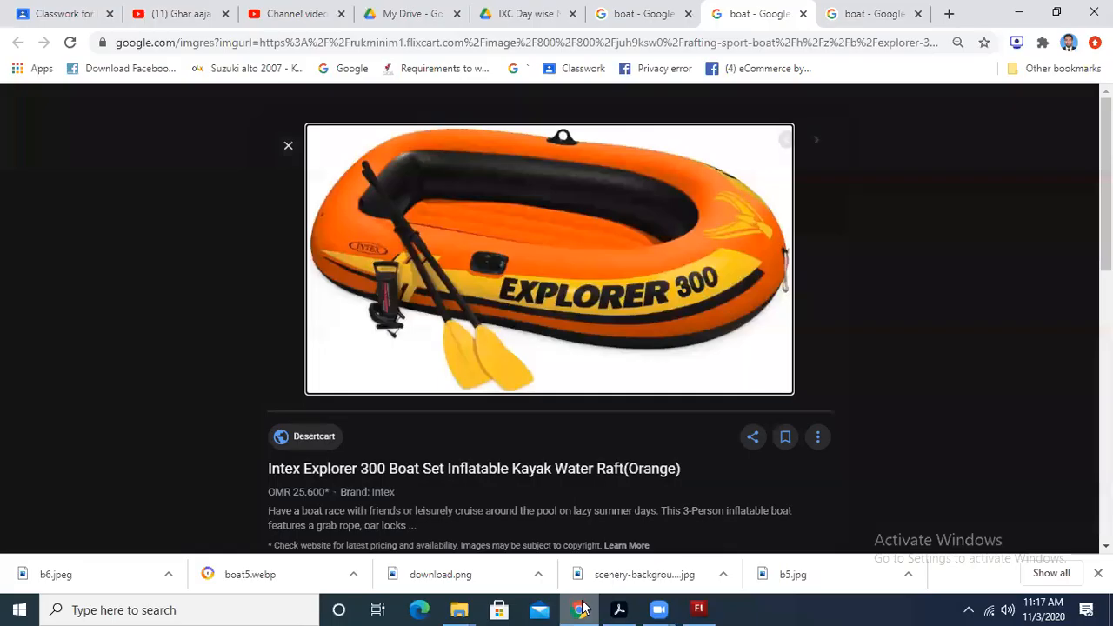
{"action": "right_click", "coordinate": [614, 187]}
{"action": "left_click", "coordinate": [666, 332]}
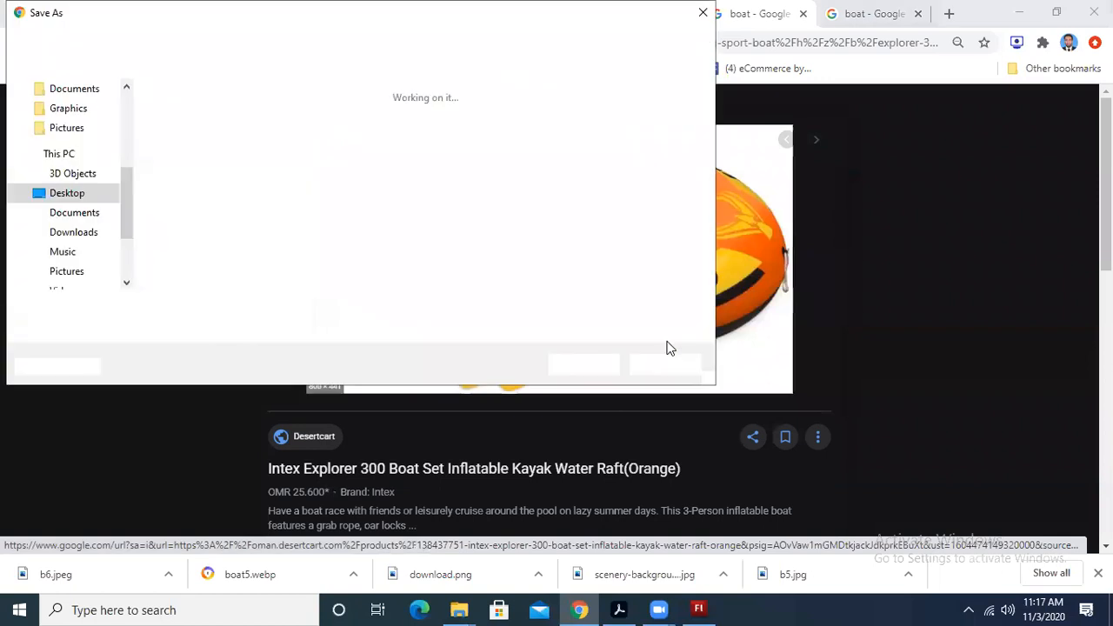
{"action": "left_click", "coordinate": [665, 365]}
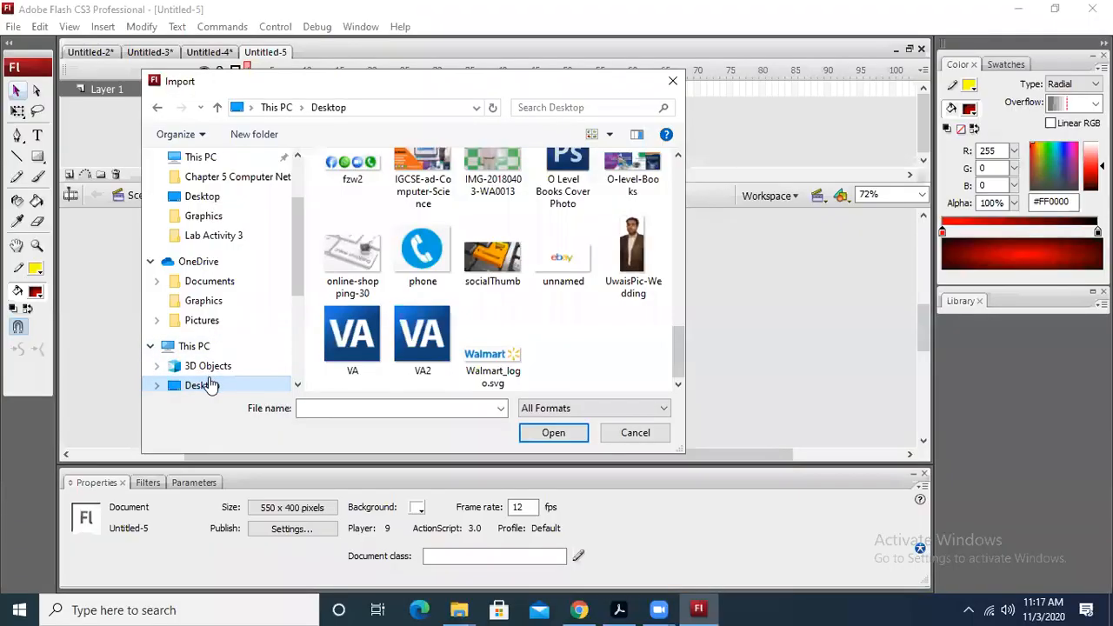
{"action": "left_click", "coordinate": [207, 386]}
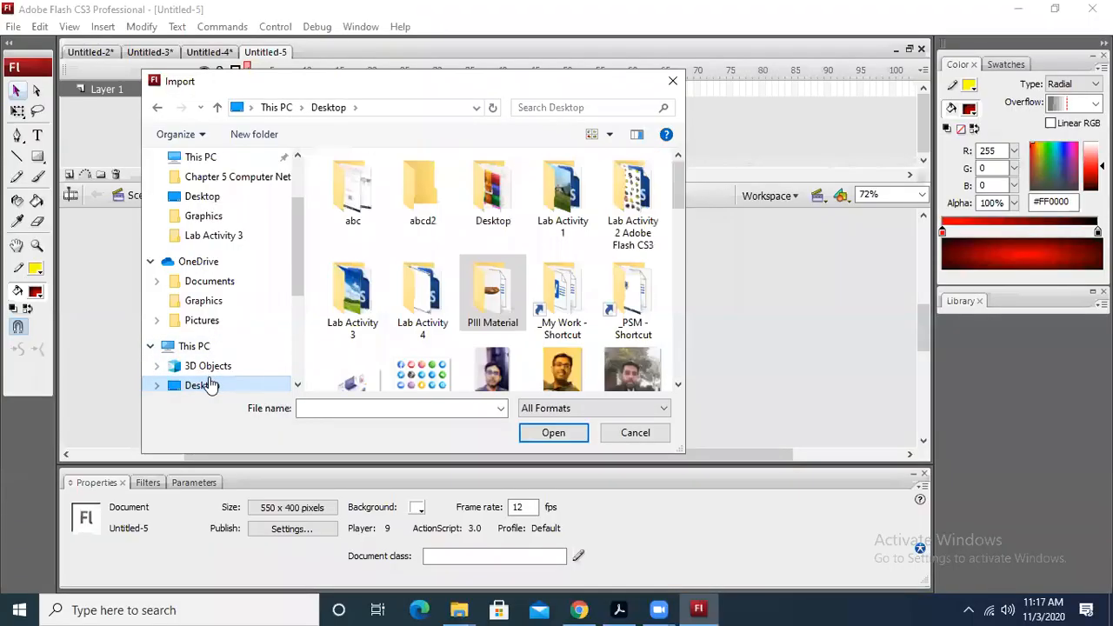
{"action": "left_click_drag", "start_coordinate": [674, 180], "coordinate": [691, 146]}
{"action": "left_click", "coordinate": [635, 433]}
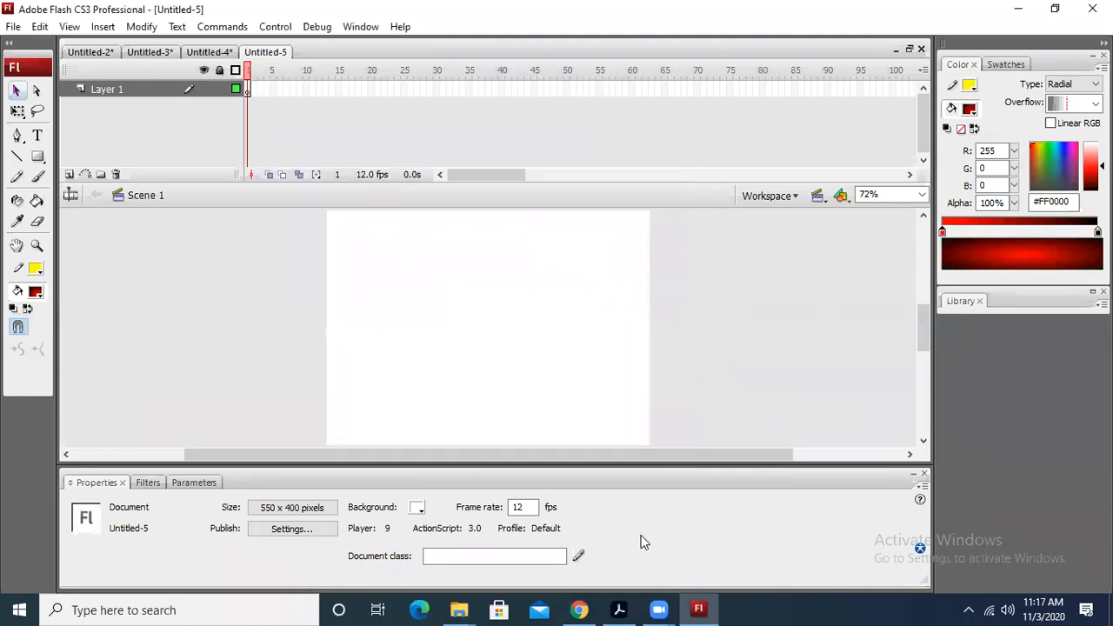
Switch to Chrome, find the Boating sailboat icon from omantourism.gov.om in the boat image results, and open it in a new tab.
{"action": "key", "text": "alt+Tab"}
{"action": "left_click", "coordinate": [842, 10]}
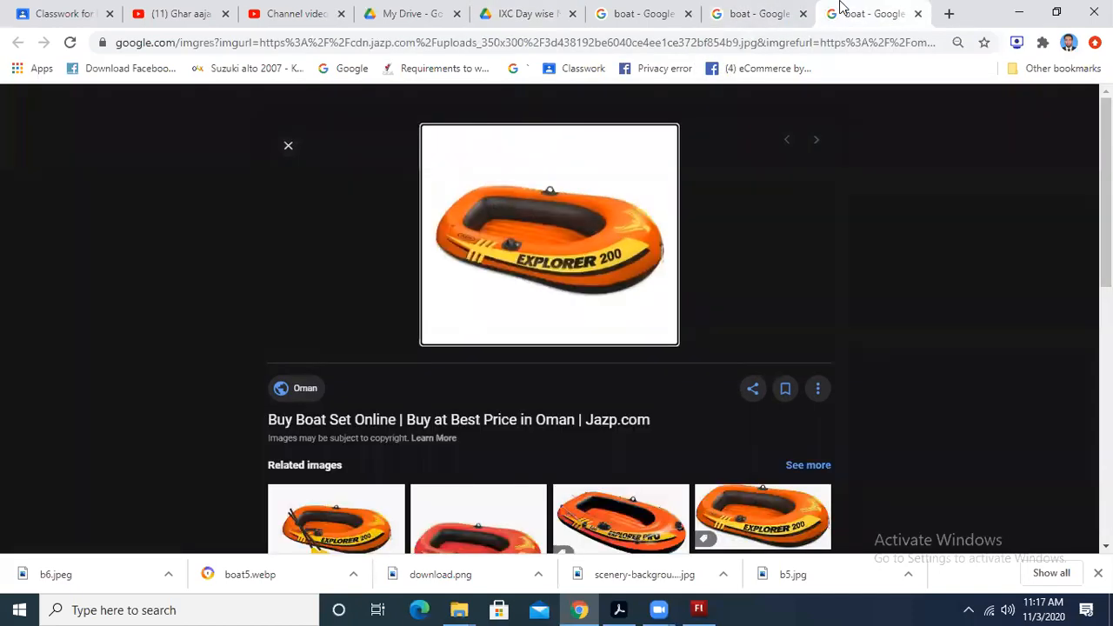
{"action": "left_click", "coordinate": [621, 10]}
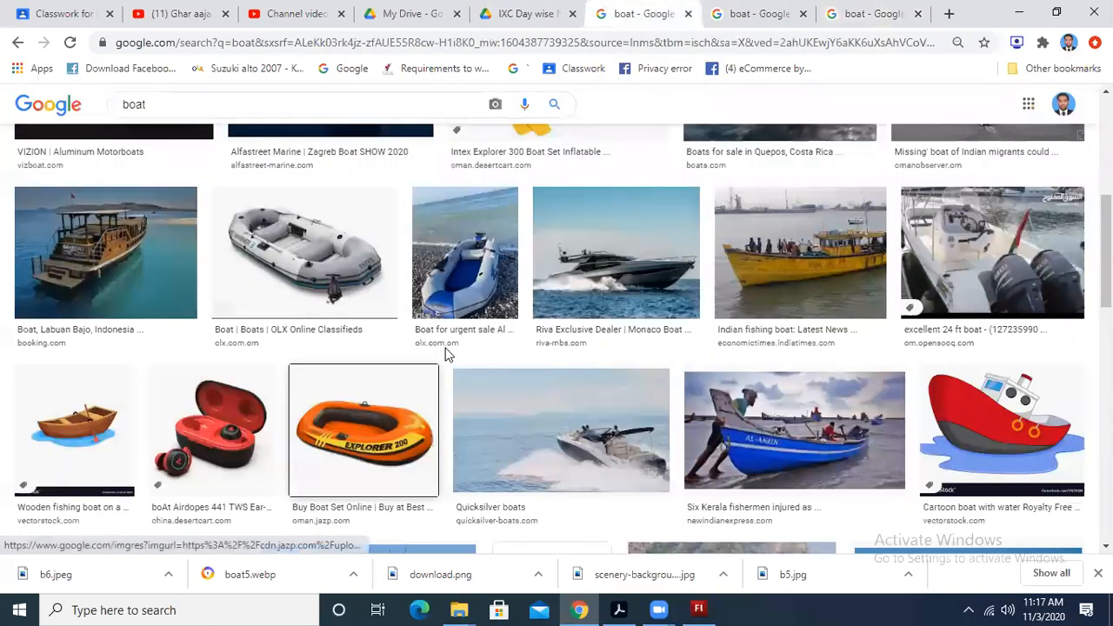
{"action": "scroll", "coordinate": [487, 341], "scroll_direction": "down", "scroll_amount": 2}
{"action": "scroll", "coordinate": [487, 341], "scroll_direction": "down", "scroll_amount": 2}
{"action": "scroll", "coordinate": [487, 340], "scroll_direction": "down", "scroll_amount": 5}
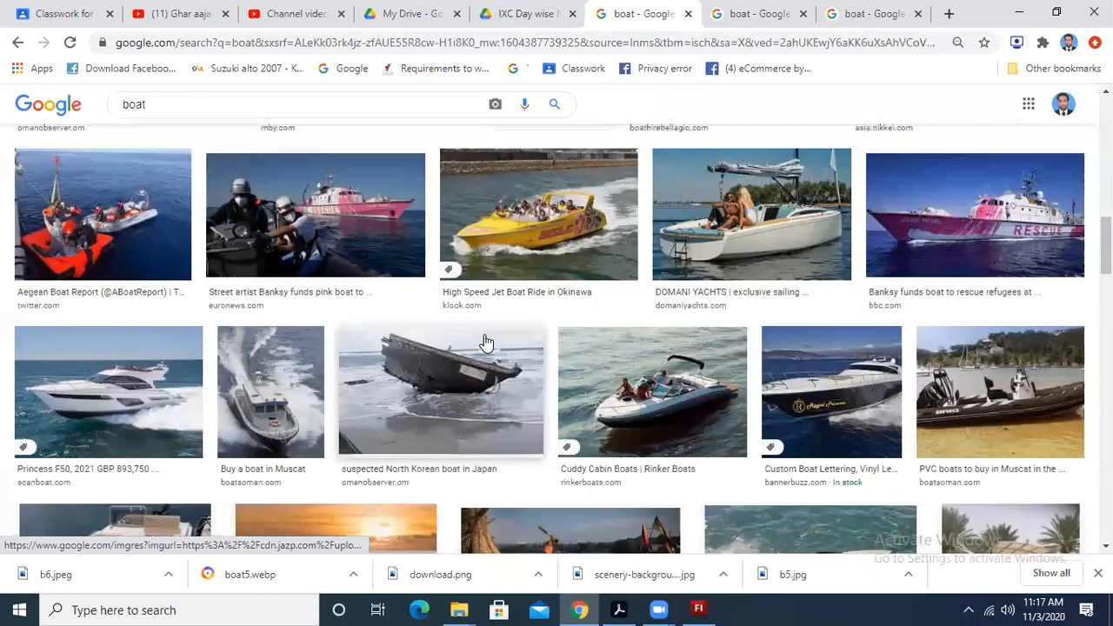
{"action": "scroll", "coordinate": [487, 340], "scroll_direction": "down", "scroll_amount": 5}
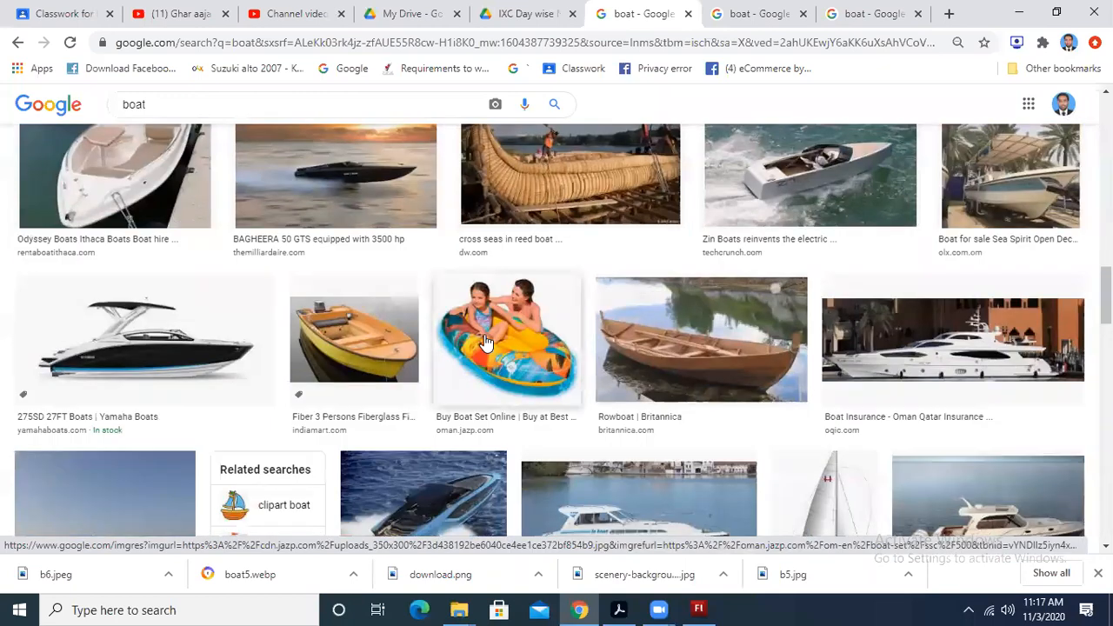
{"action": "scroll", "coordinate": [487, 341], "scroll_direction": "down", "scroll_amount": 2}
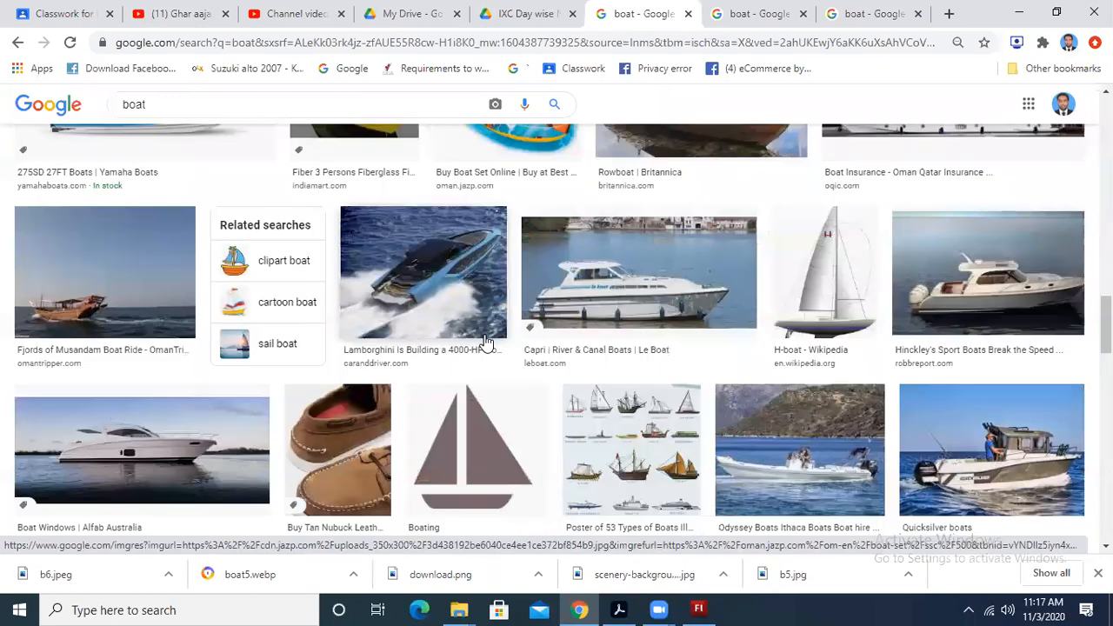
{"action": "scroll", "coordinate": [487, 340], "scroll_direction": "down", "scroll_amount": 1}
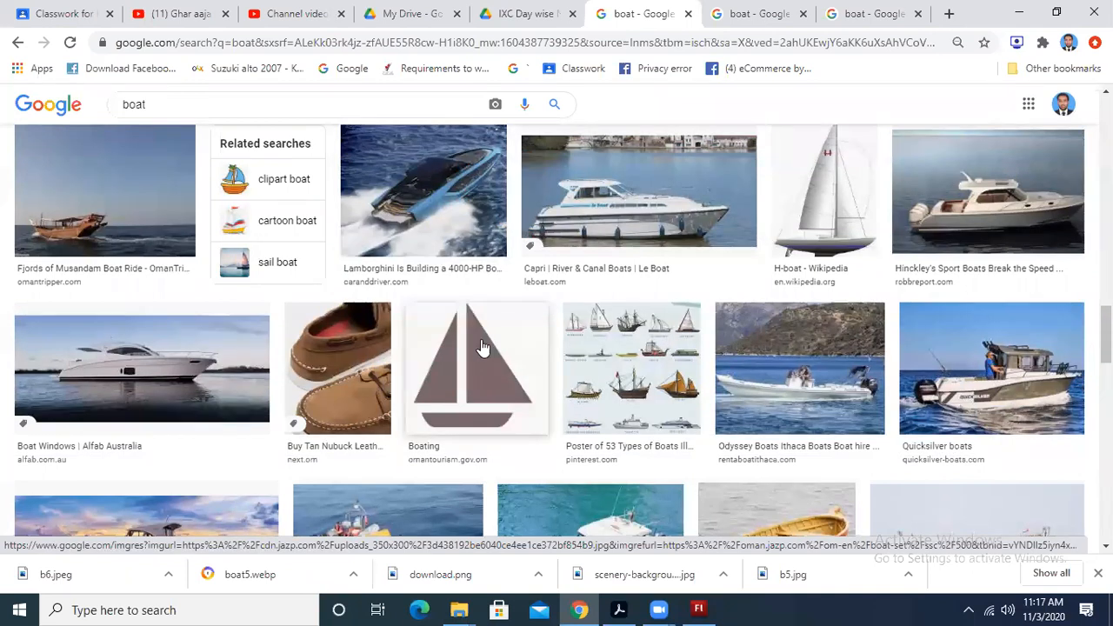
{"action": "scroll", "coordinate": [477, 353], "scroll_direction": "down", "scroll_amount": 1}
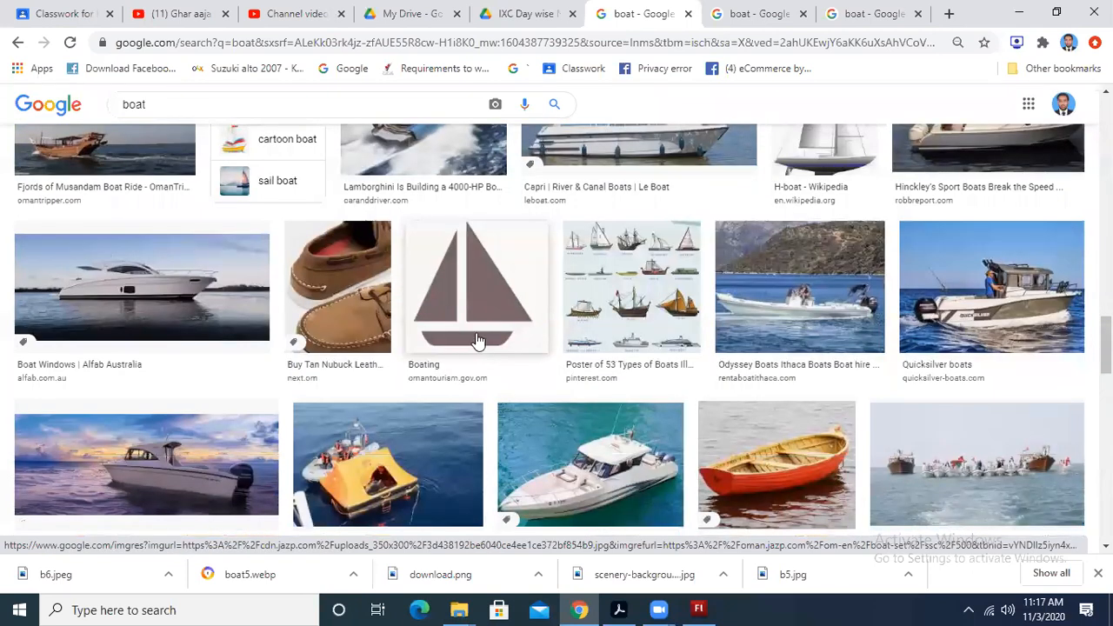
{"action": "right_click", "coordinate": [483, 270]}
{"action": "left_click", "coordinate": [517, 278]}
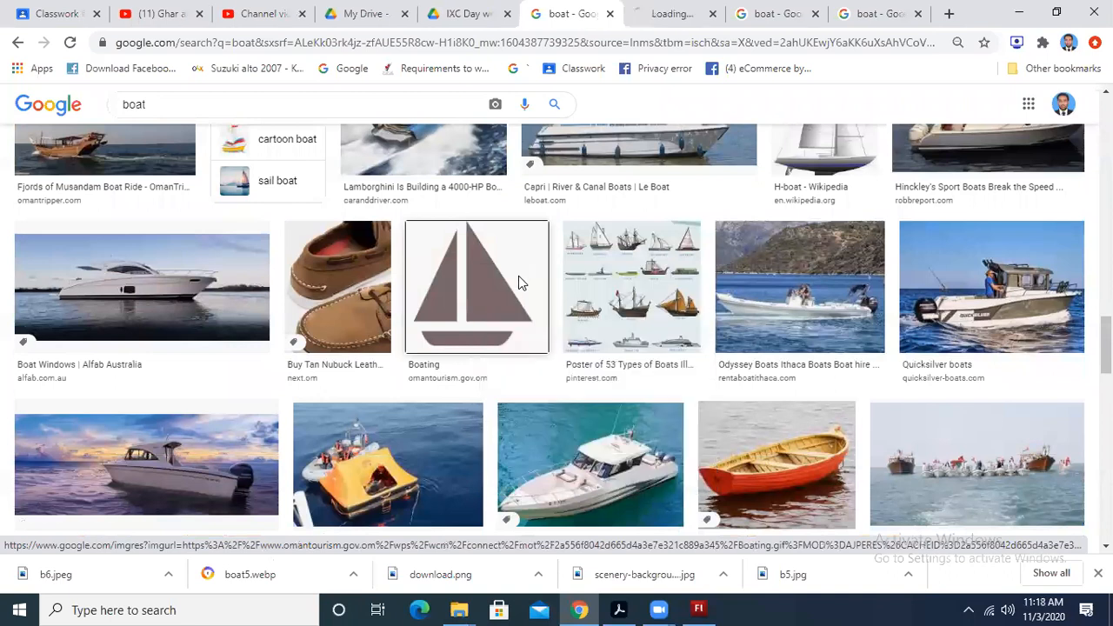
Save the Boating sailboat picture to the Desktop as a GIF image under the name Boating.
{"action": "right_click", "coordinate": [530, 192]}
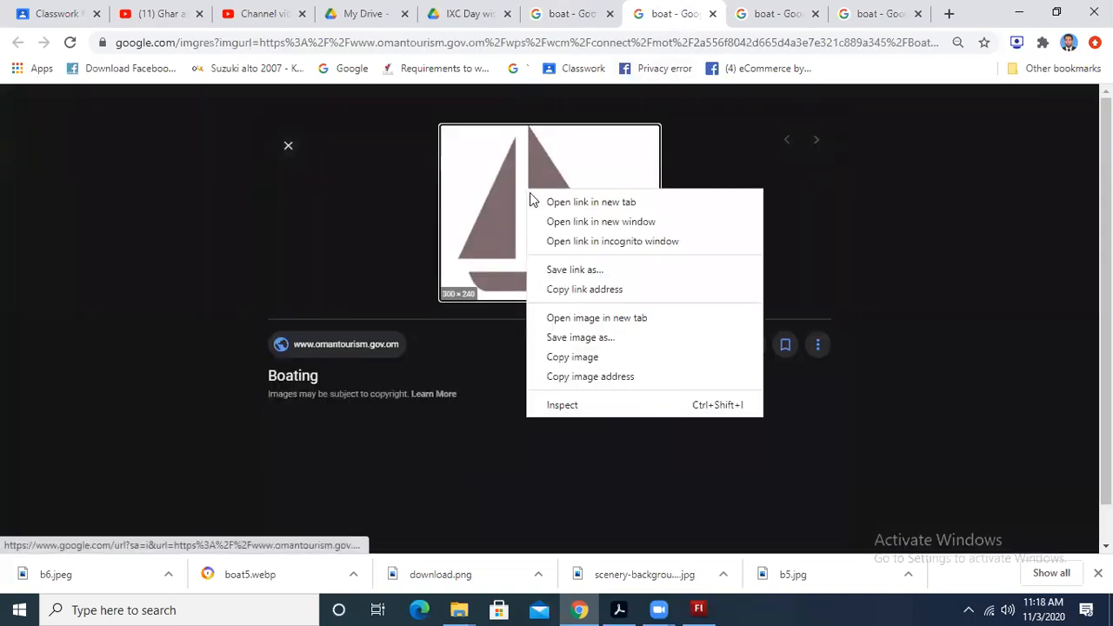
{"action": "left_click", "coordinate": [591, 339]}
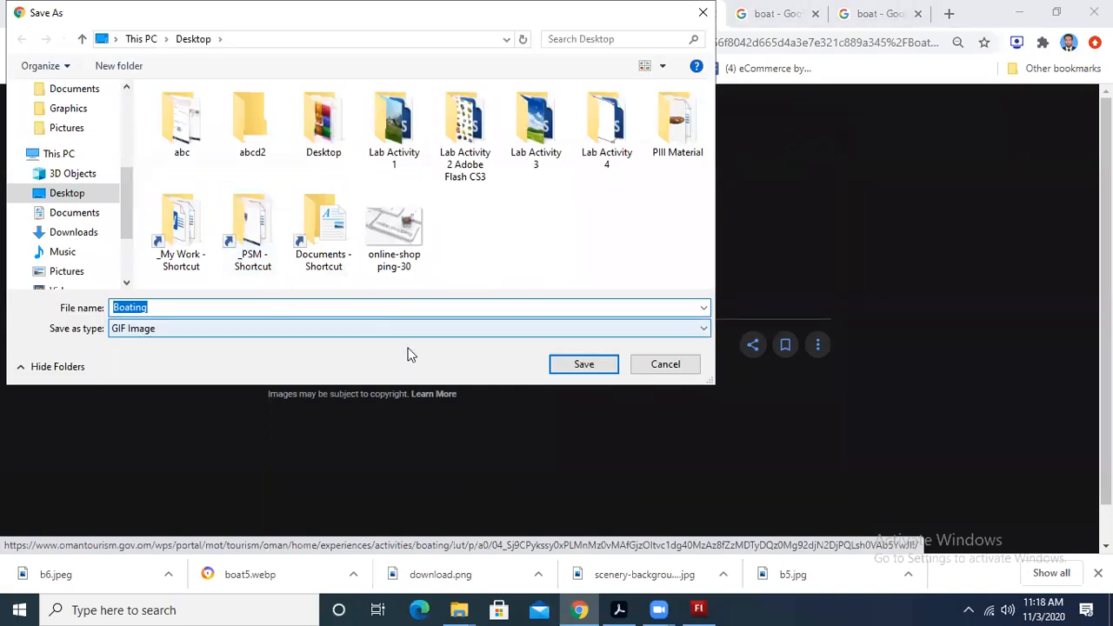
{"action": "left_click", "coordinate": [574, 366]}
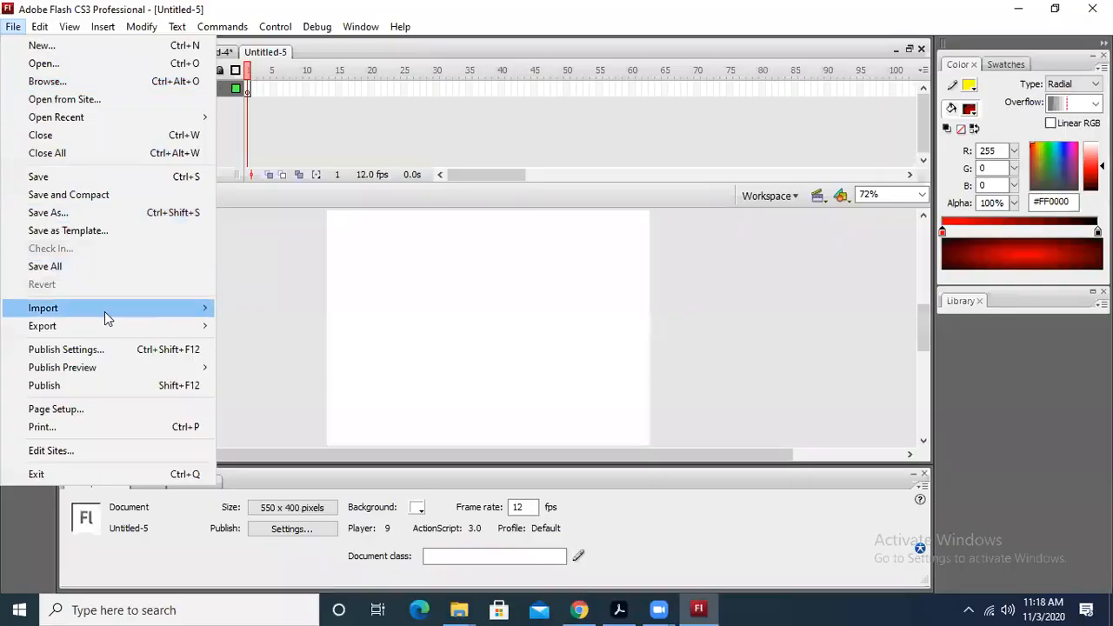
In Flash, import the wooden boat picture named download from the PIII Material folder to the stage.
{"action": "mouse_move", "coordinate": [105, 311]}
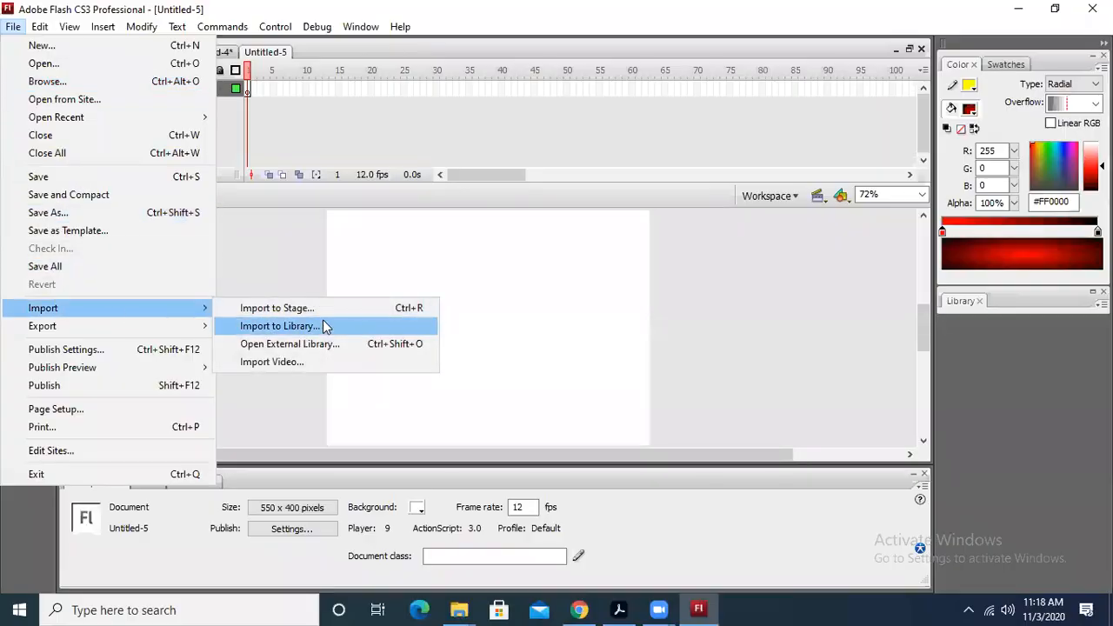
{"action": "left_click", "coordinate": [321, 311]}
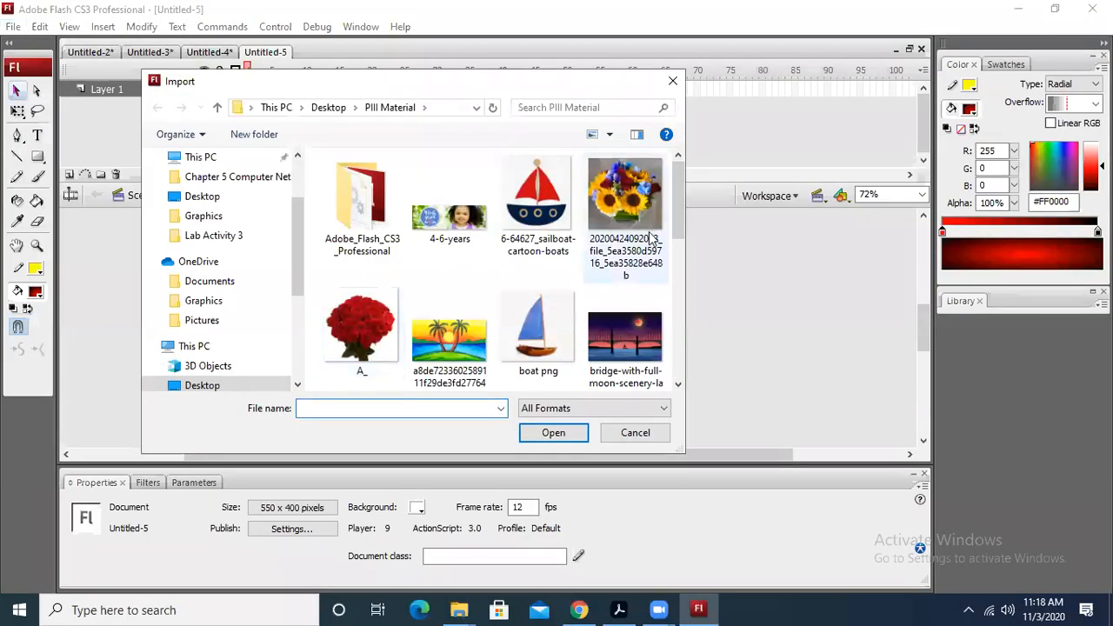
{"action": "left_click_drag", "start_coordinate": [679, 227], "coordinate": [680, 252]}
{"action": "left_click", "coordinate": [551, 337]}
{"action": "double_click", "coordinate": [550, 333]}
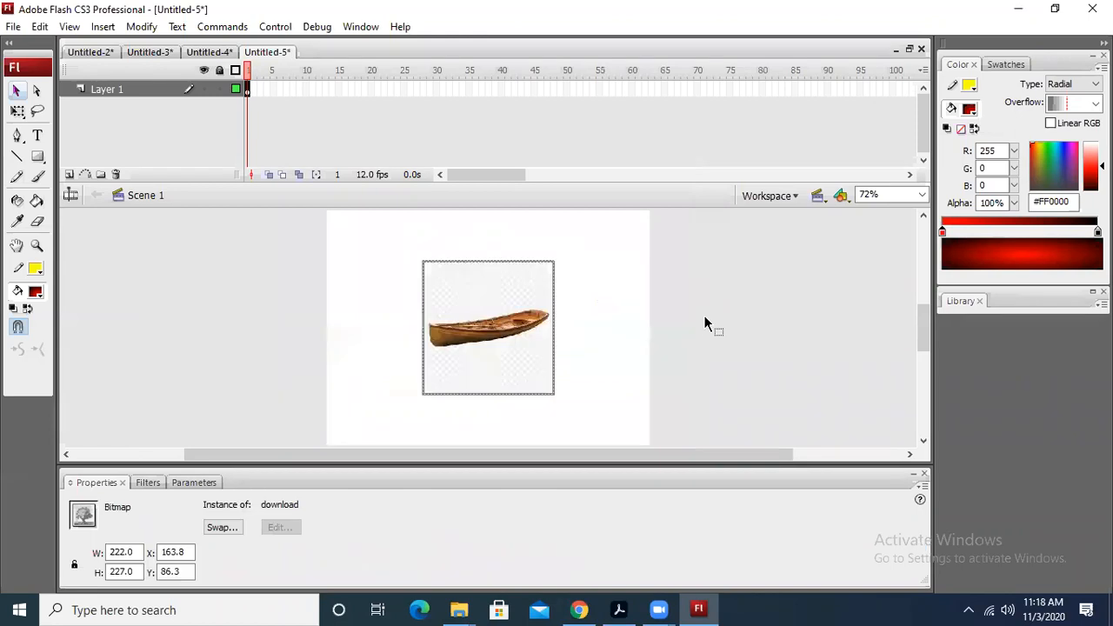
Move the wooden boat picture off the left side of the stage to about X -342.8, Y 87.0, and delete it.
{"action": "left_click", "coordinate": [750, 314]}
{"action": "left_click_drag", "start_coordinate": [519, 322], "coordinate": [258, 370]}
{"action": "left_click", "coordinate": [711, 328]}
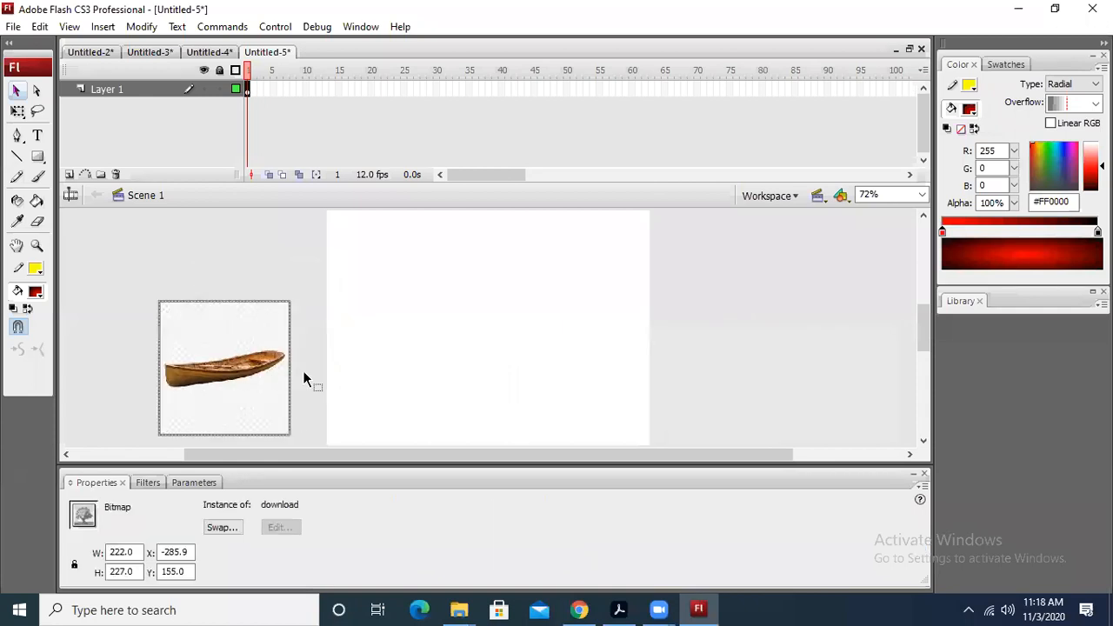
{"action": "left_click", "coordinate": [221, 271]}
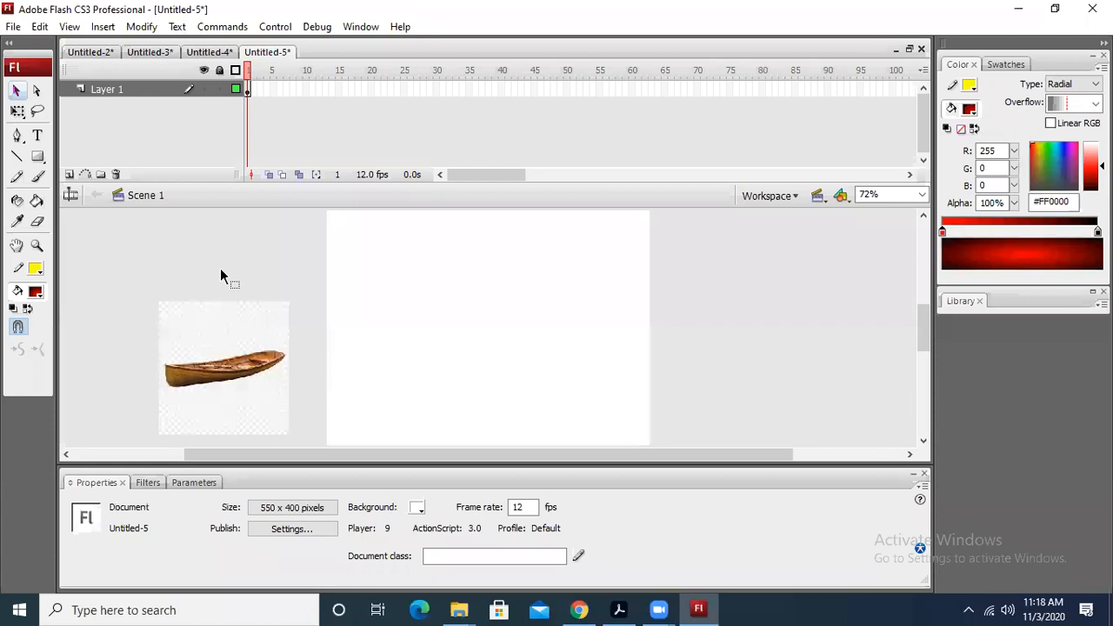
{"action": "left_click_drag", "start_coordinate": [233, 326], "coordinate": [204, 309]}
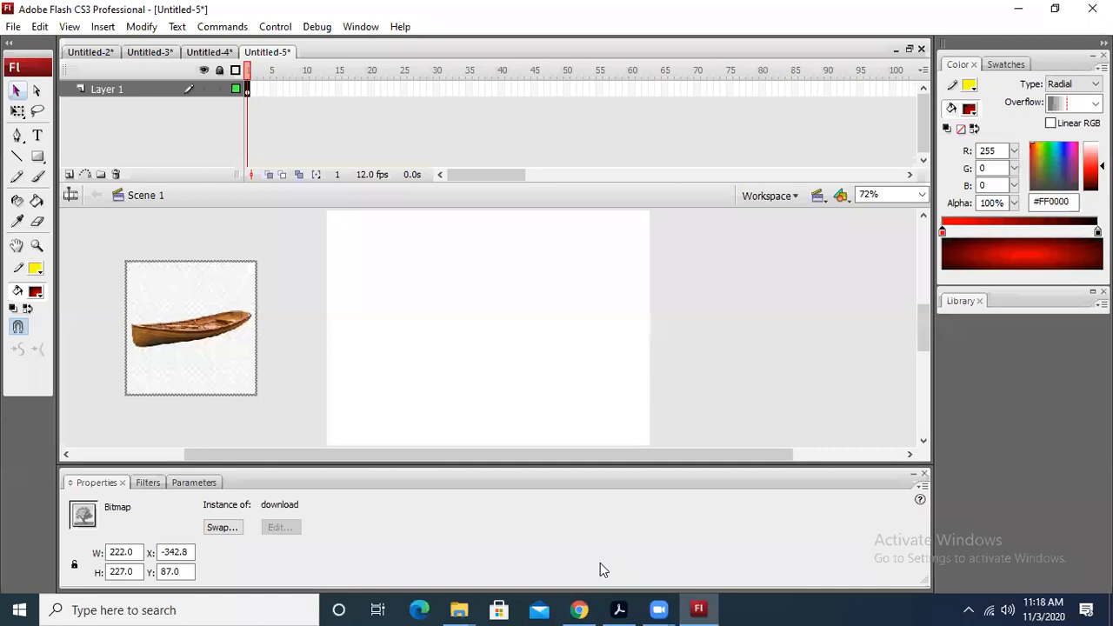
{"action": "key", "text": "Delete"}
Try to import the black sailboat silhouette picture from the PIII Material folder to the stage.
{"action": "left_click", "coordinate": [13, 26]}
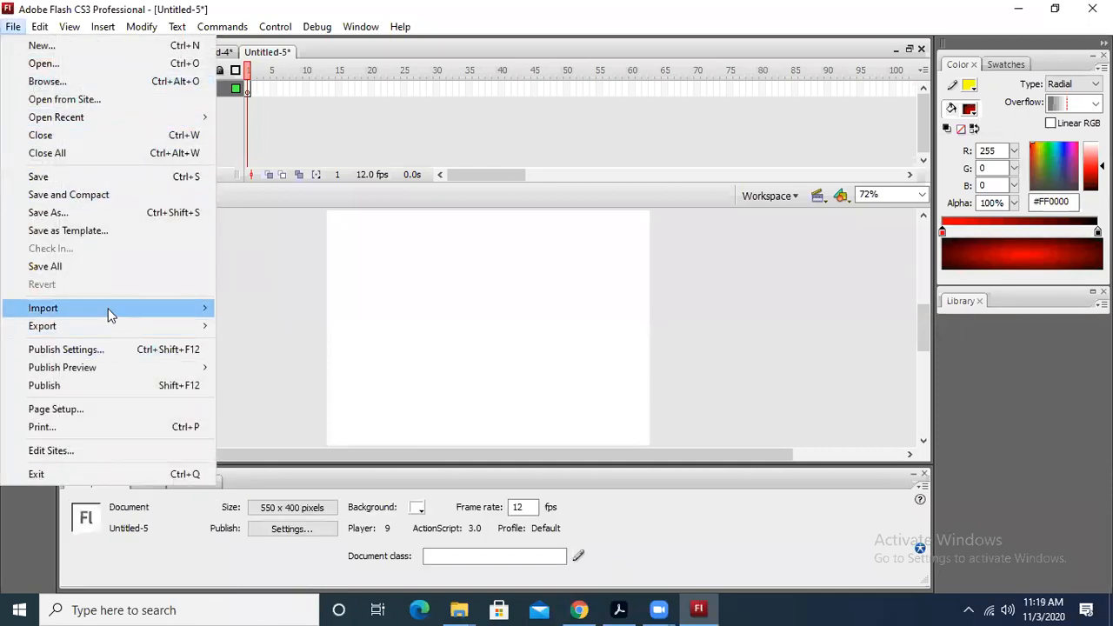
{"action": "mouse_move", "coordinate": [174, 308]}
{"action": "left_click", "coordinate": [261, 308]}
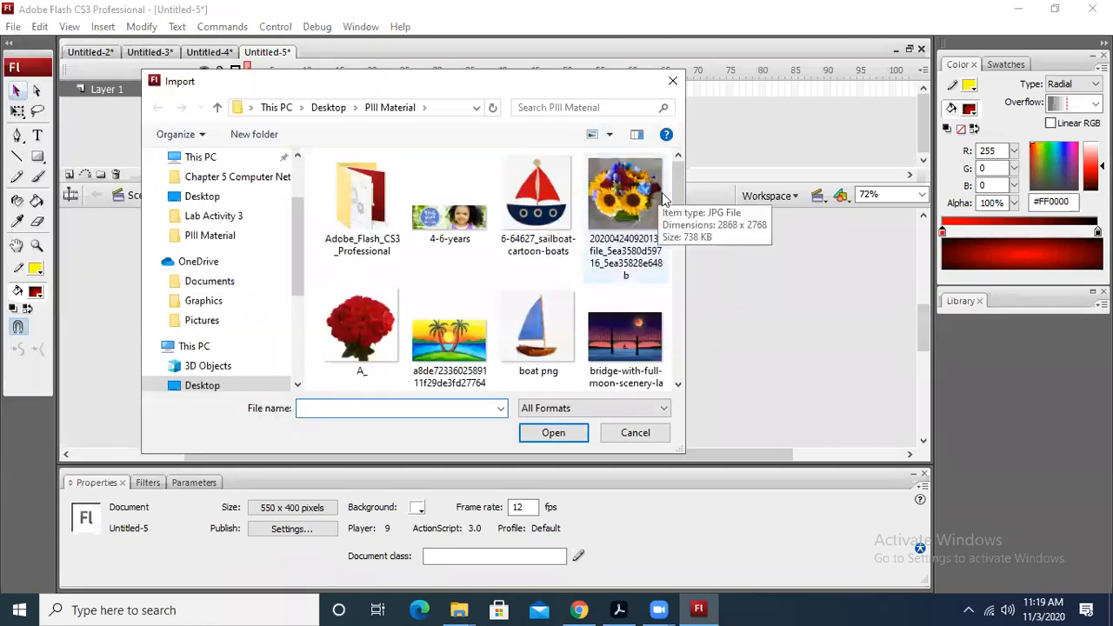
{"action": "left_click_drag", "start_coordinate": [683, 184], "coordinate": [679, 290]}
{"action": "left_click", "coordinate": [628, 287]}
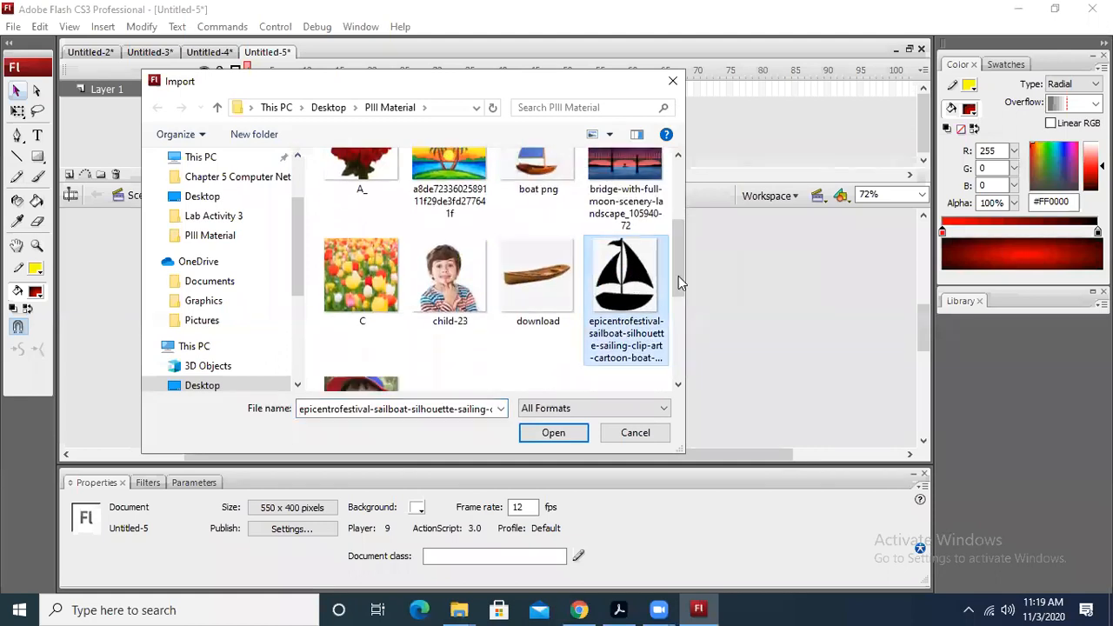
{"action": "left_click", "coordinate": [548, 183], "text": "ctrl"}
{"action": "left_click", "coordinate": [561, 433]}
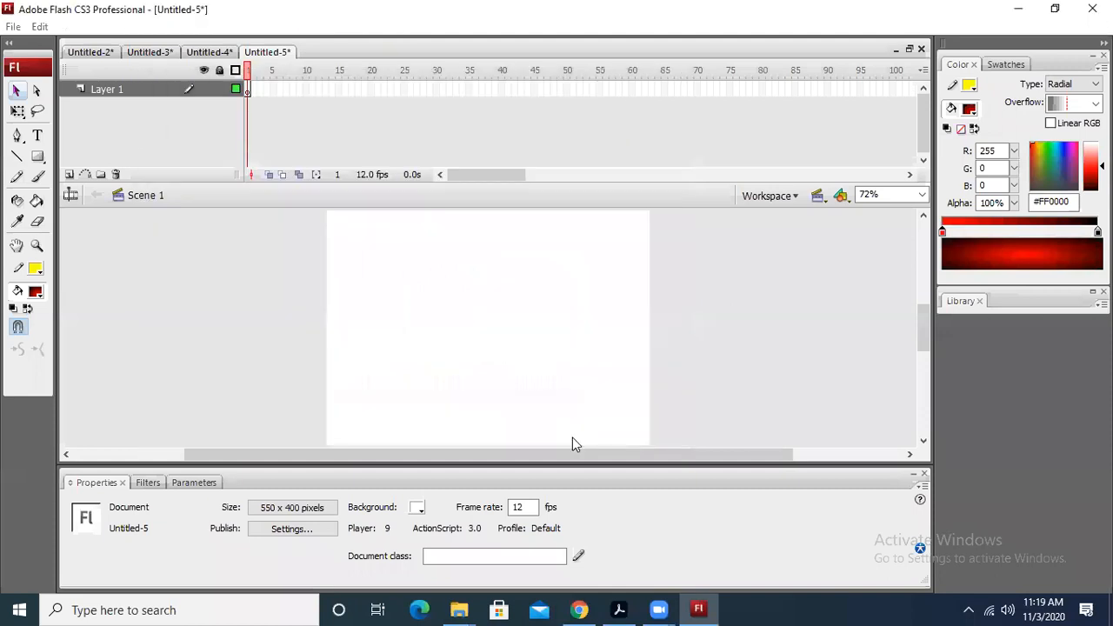
{"action": "left_click", "coordinate": [684, 338]}
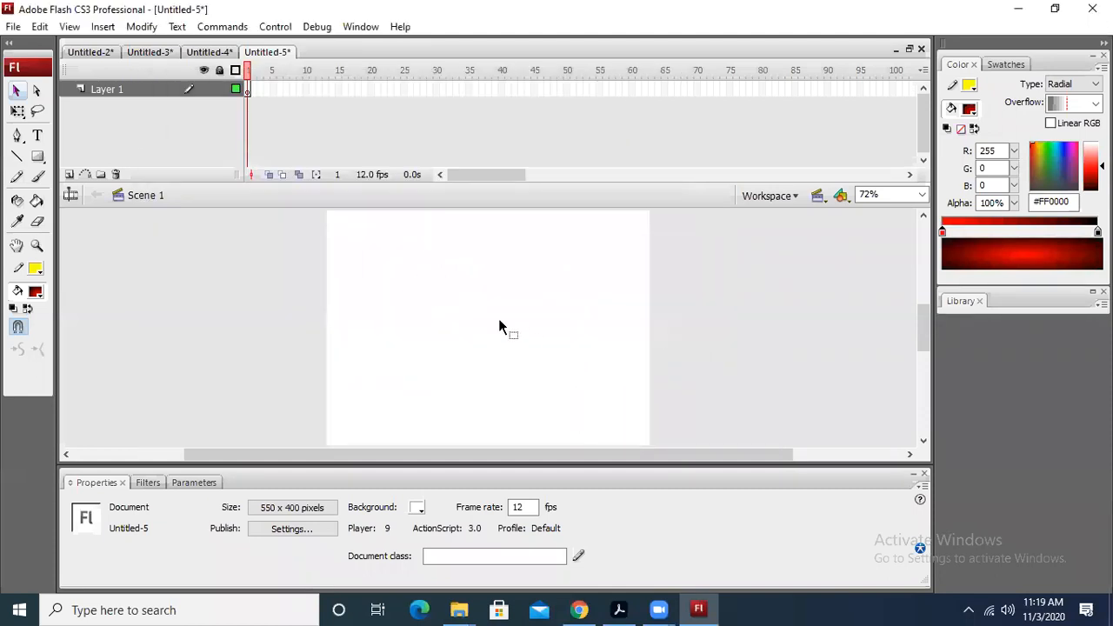
{"action": "left_click", "coordinate": [13, 26]}
{"action": "left_click", "coordinate": [39, 65]}
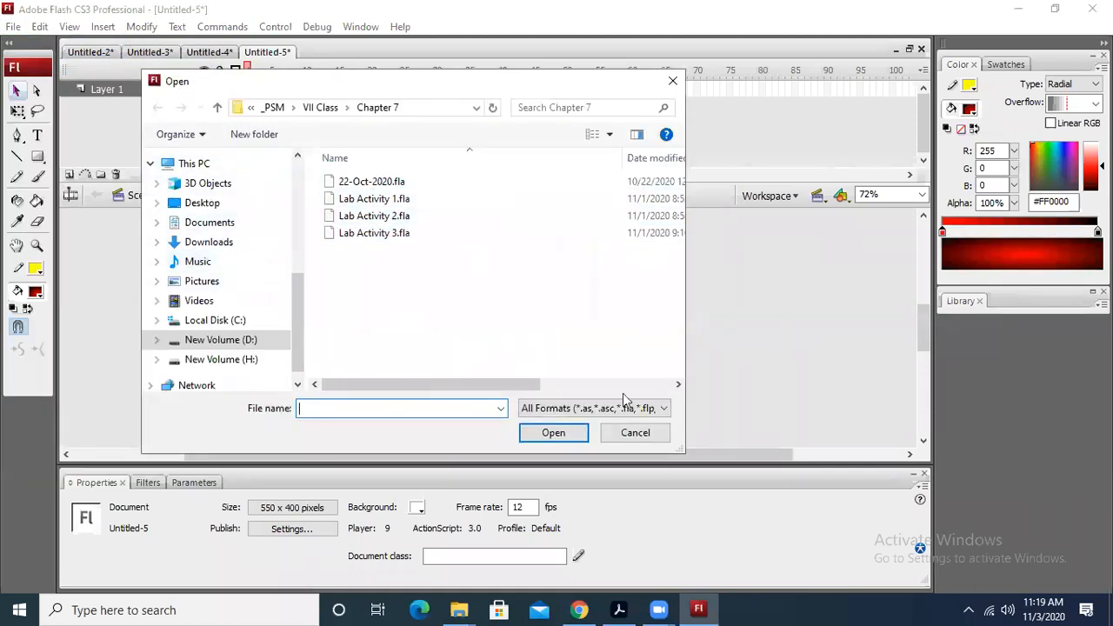
{"action": "left_click", "coordinate": [635, 432]}
Import the black epicentrofestival sailboat silhouette picture from the PIII Material folder to the stage.
{"action": "left_click", "coordinate": [13, 26]}
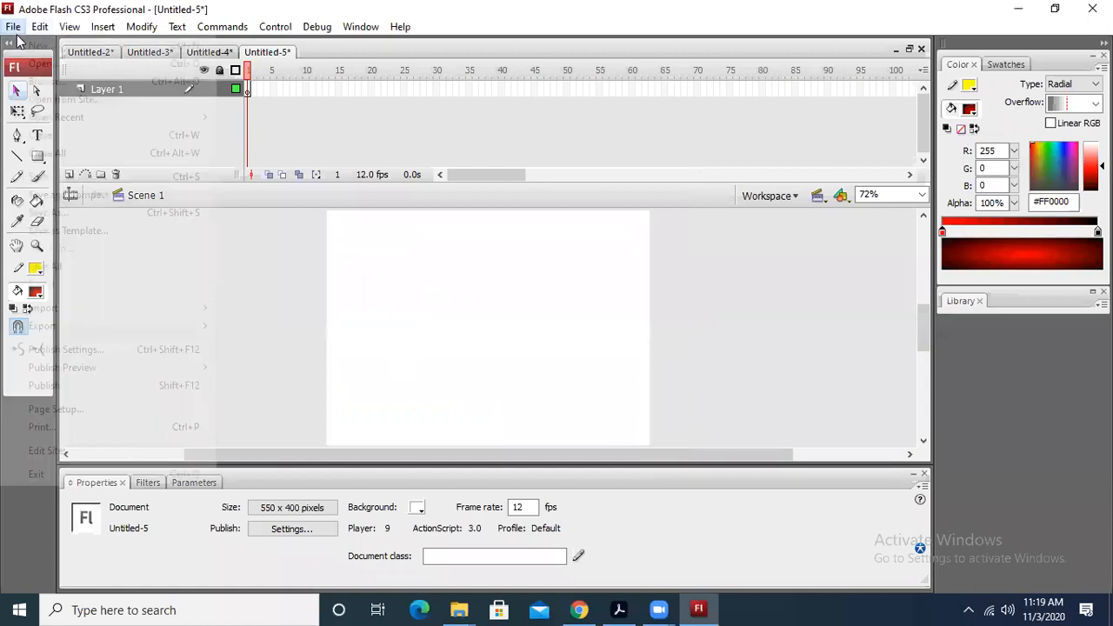
{"action": "mouse_move", "coordinate": [90, 315]}
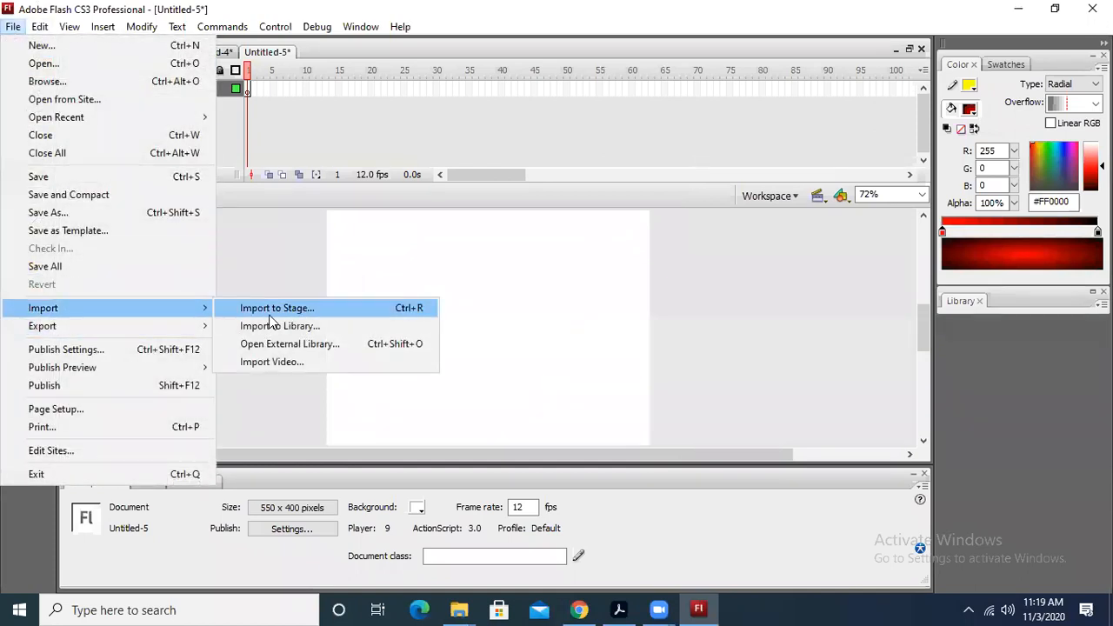
{"action": "left_click", "coordinate": [277, 308]}
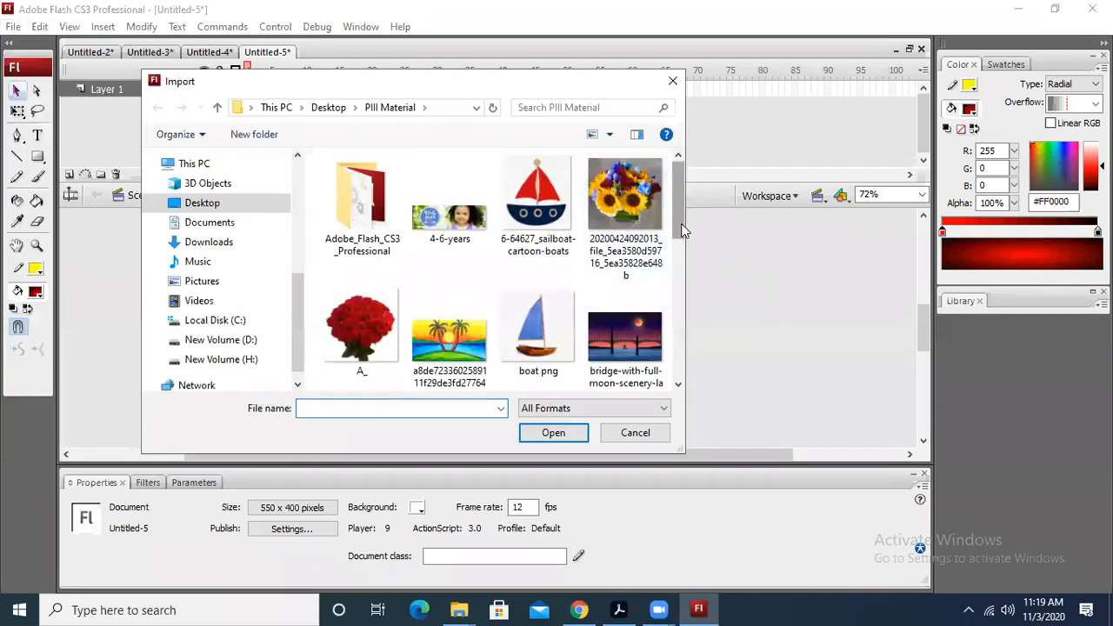
{"action": "left_click_drag", "start_coordinate": [682, 235], "coordinate": [682, 338]}
{"action": "double_click", "coordinate": [623, 153]}
Move the oversized sailboat silhouette partly off the left edge of the stage, to about X -446.9, Y 34.6, and deselect it.
{"action": "left_click_drag", "start_coordinate": [634, 310], "coordinate": [397, 336]}
{"action": "left_click", "coordinate": [617, 287]}
{"action": "left_click_drag", "start_coordinate": [321, 306], "coordinate": [475, 270]}
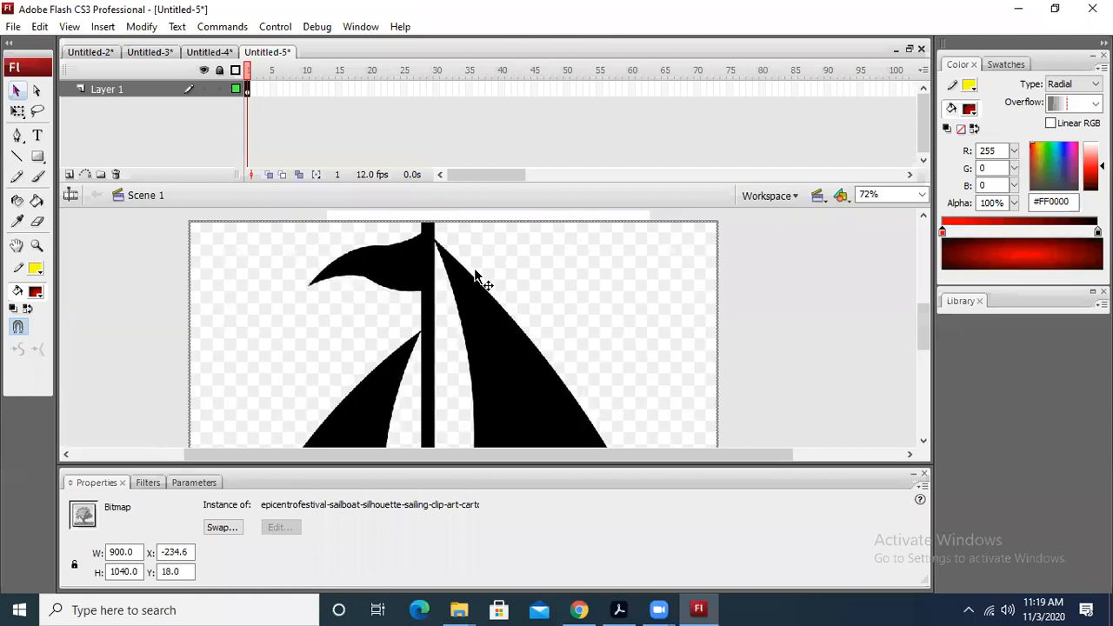
{"action": "left_click_drag", "start_coordinate": [459, 269], "coordinate": [373, 269]}
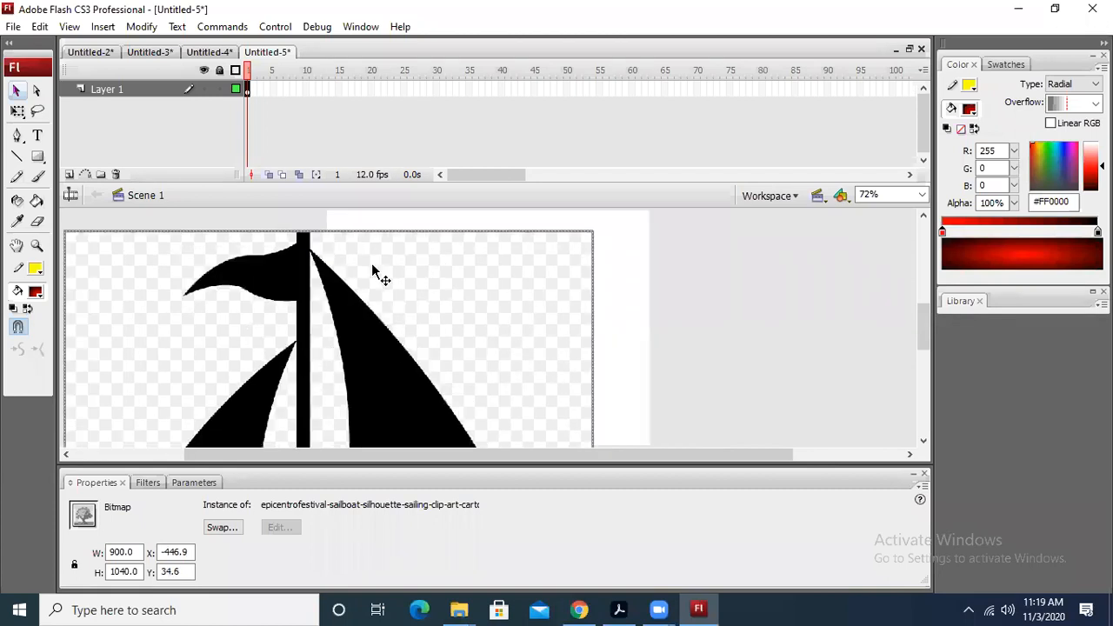
{"action": "left_click", "coordinate": [696, 352]}
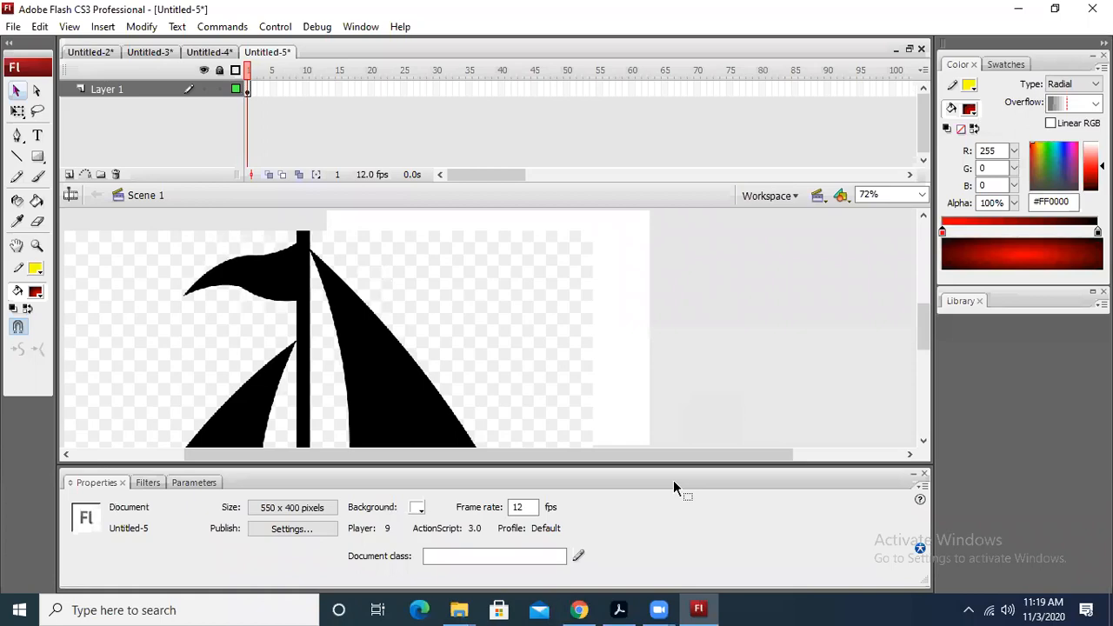
Switch to Chrome and search Google Images for "boat jpeg image".
{"action": "left_click", "coordinate": [579, 610]}
{"action": "left_click", "coordinate": [461, 12]}
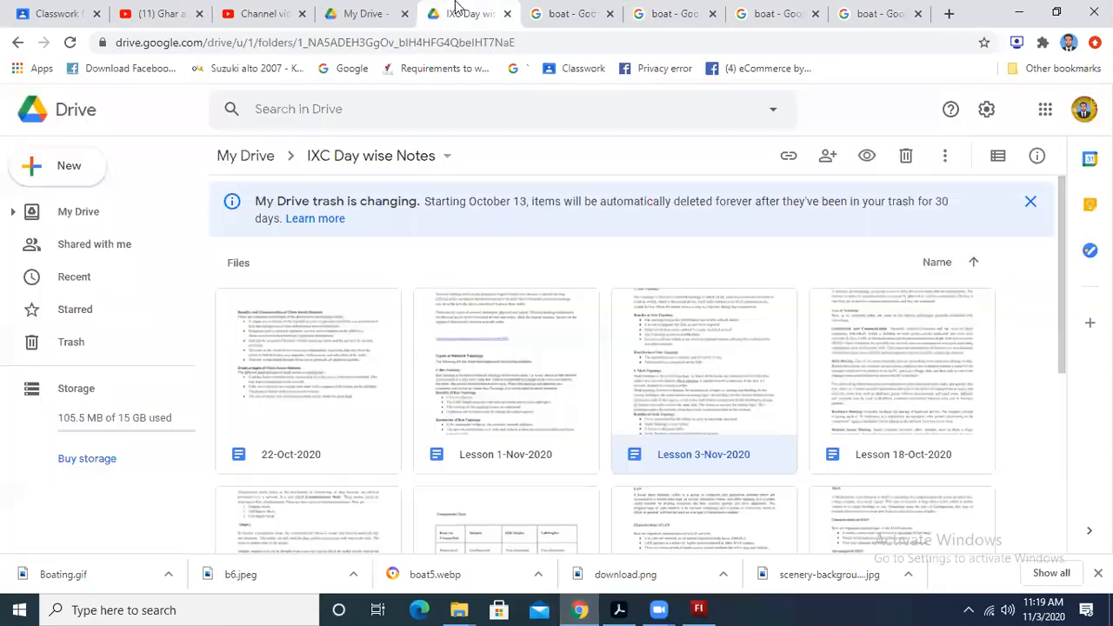
{"action": "left_click", "coordinate": [578, 13]}
{"action": "left_click", "coordinate": [196, 103]}
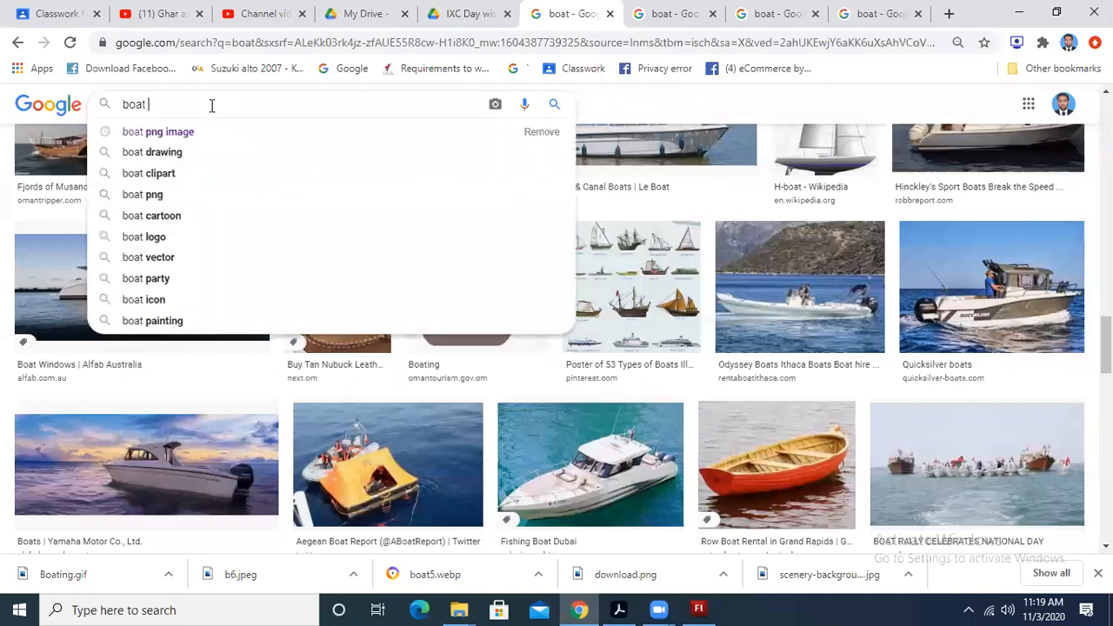
{"action": "type", "text": "p"}
{"action": "key", "text": "BackSpace"}
{"action": "key", "text": "BackSpace"}
{"action": "type", "text": "jpeg image"}
{"action": "key", "text": "Return"}
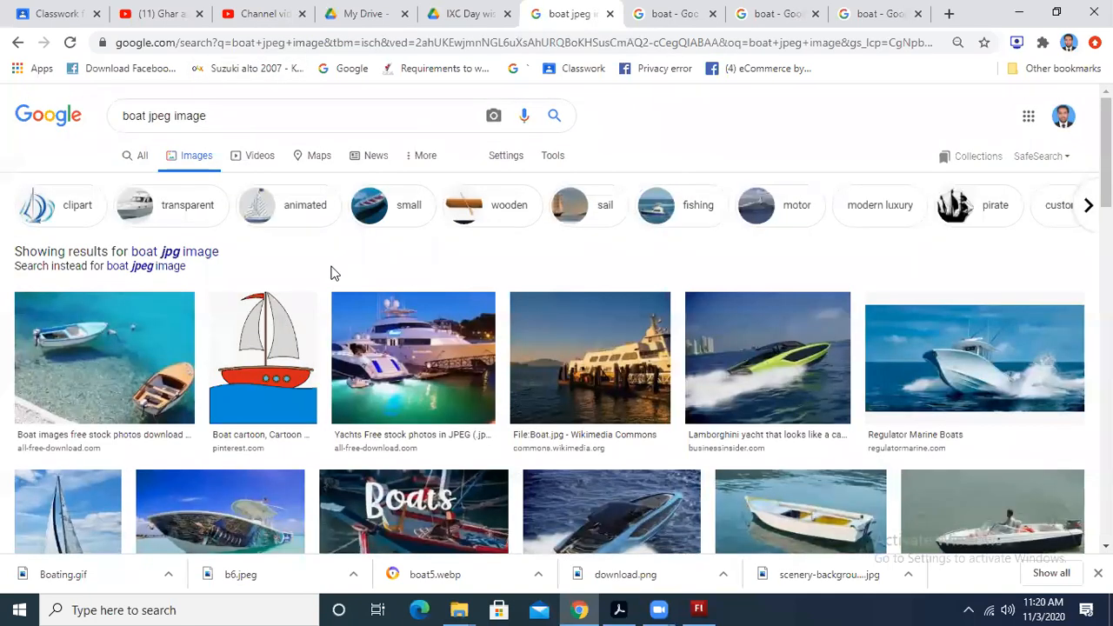
Open the red cartoon sailboat result from pinterest.com in a new tab and view that tab.
{"action": "scroll", "coordinate": [330, 274], "scroll_direction": "down", "scroll_amount": 1}
{"action": "right_click", "coordinate": [262, 270]}
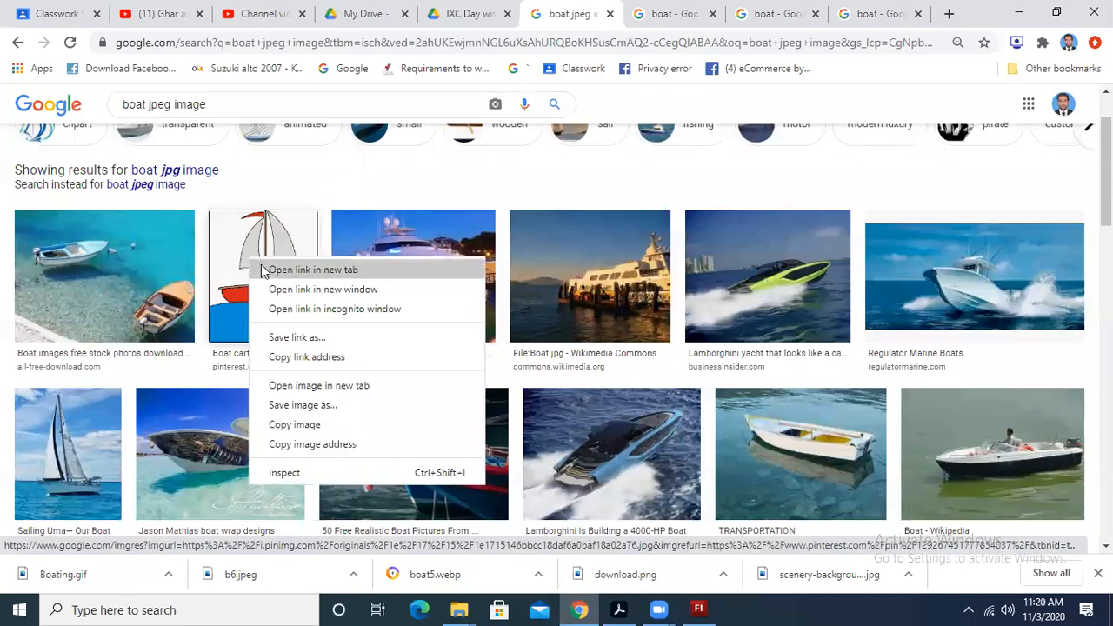
{"action": "left_click", "coordinate": [378, 272]}
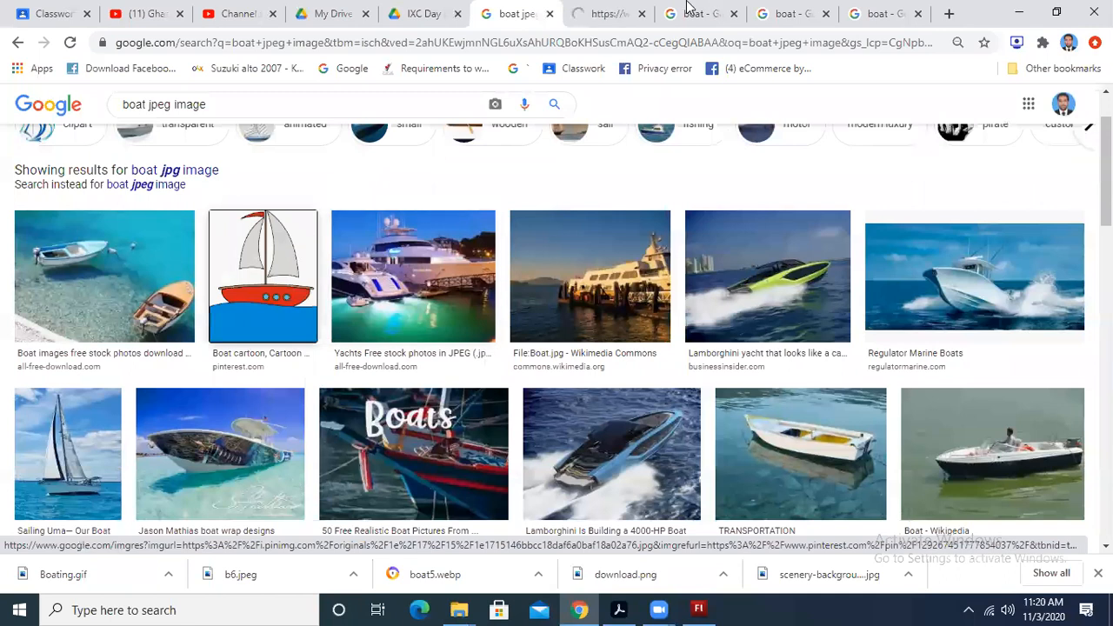
{"action": "left_click", "coordinate": [600, 13]}
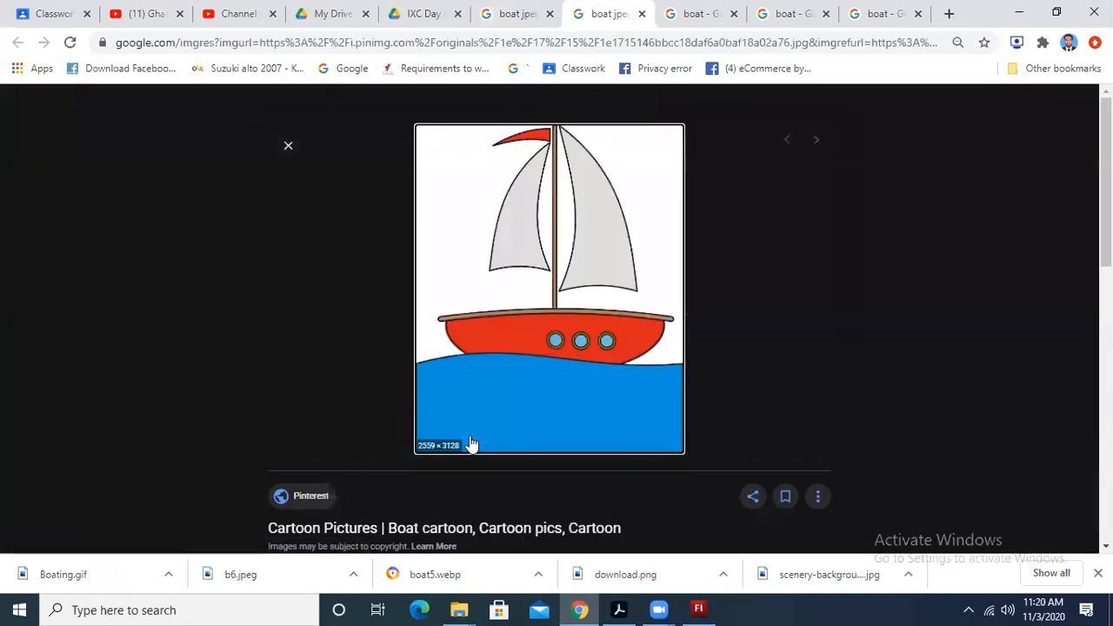
Save the red cartoon sailboat picture to the Desktop as a JPEG Image, keeping the suggested file name.
{"action": "right_click", "coordinate": [540, 272]}
{"action": "left_click", "coordinate": [626, 412]}
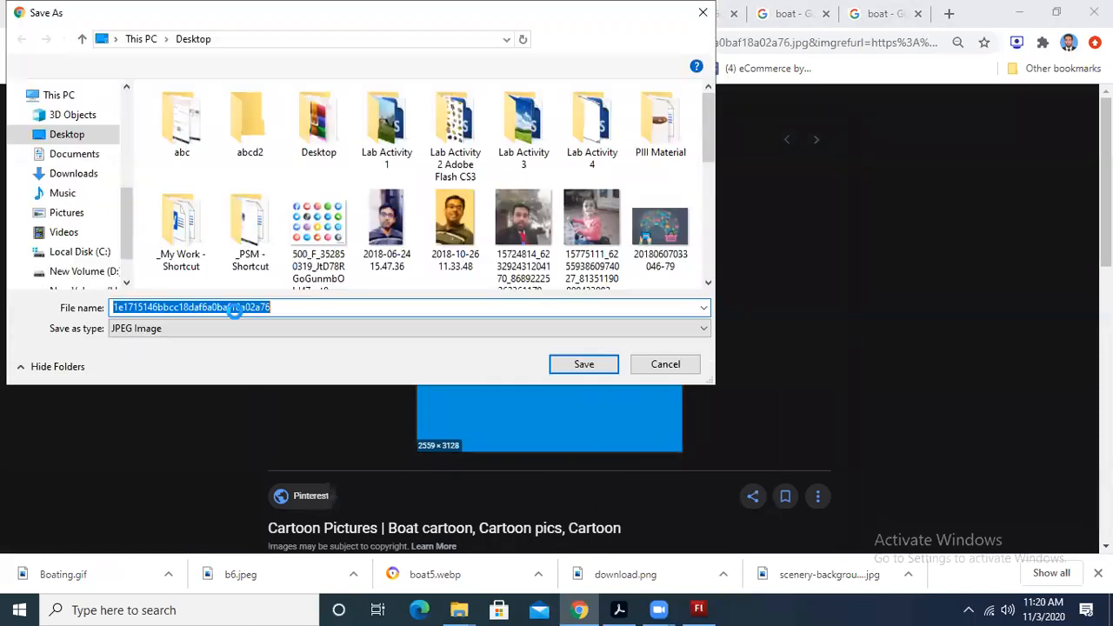
{"action": "left_click", "coordinate": [154, 334]}
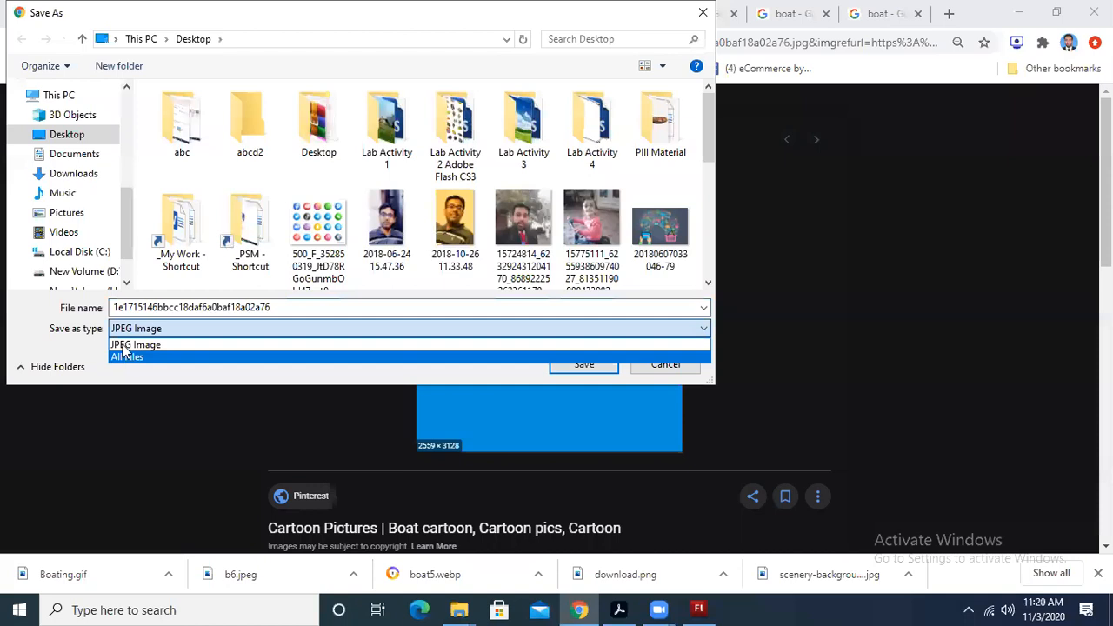
{"action": "left_click", "coordinate": [144, 348]}
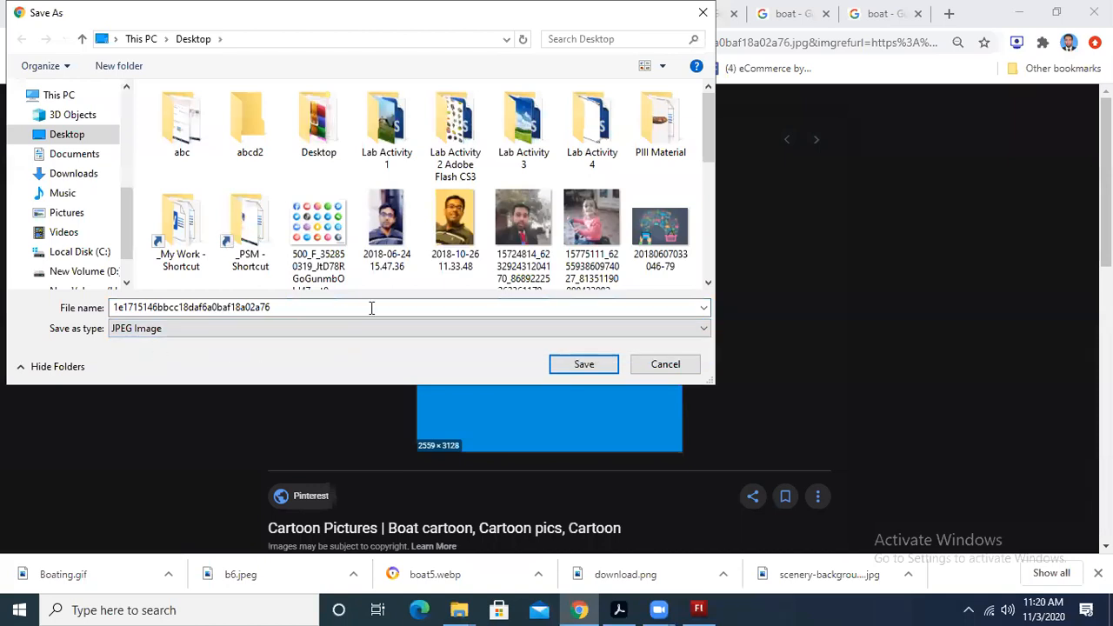
{"action": "left_click", "coordinate": [562, 364]}
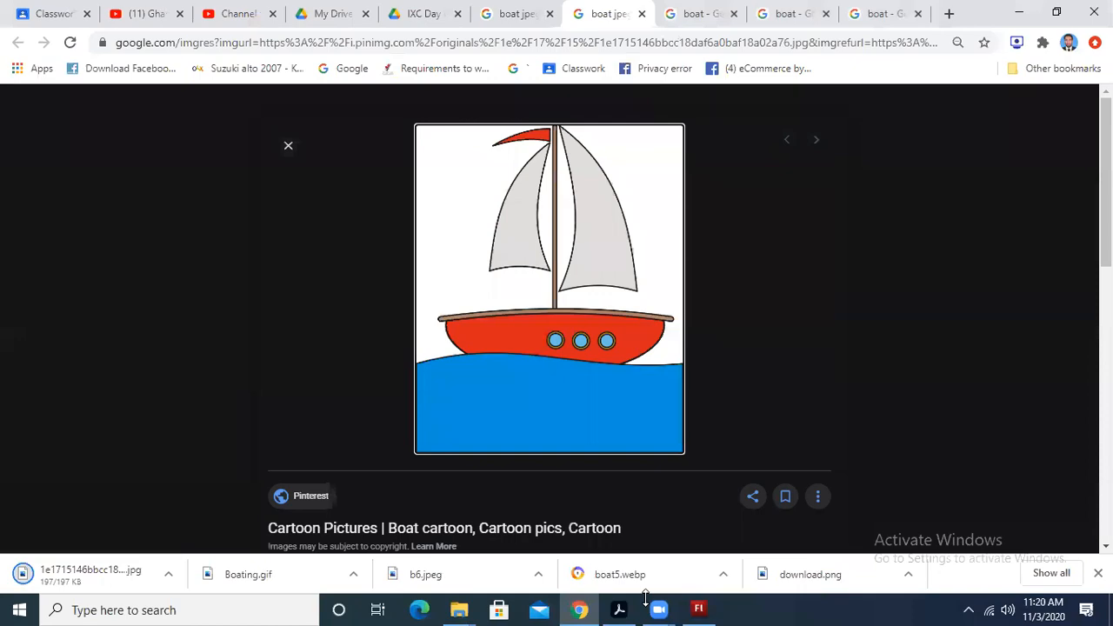
{"action": "key", "text": "alt+Tab"}
{"action": "left_click", "coordinate": [14, 27]}
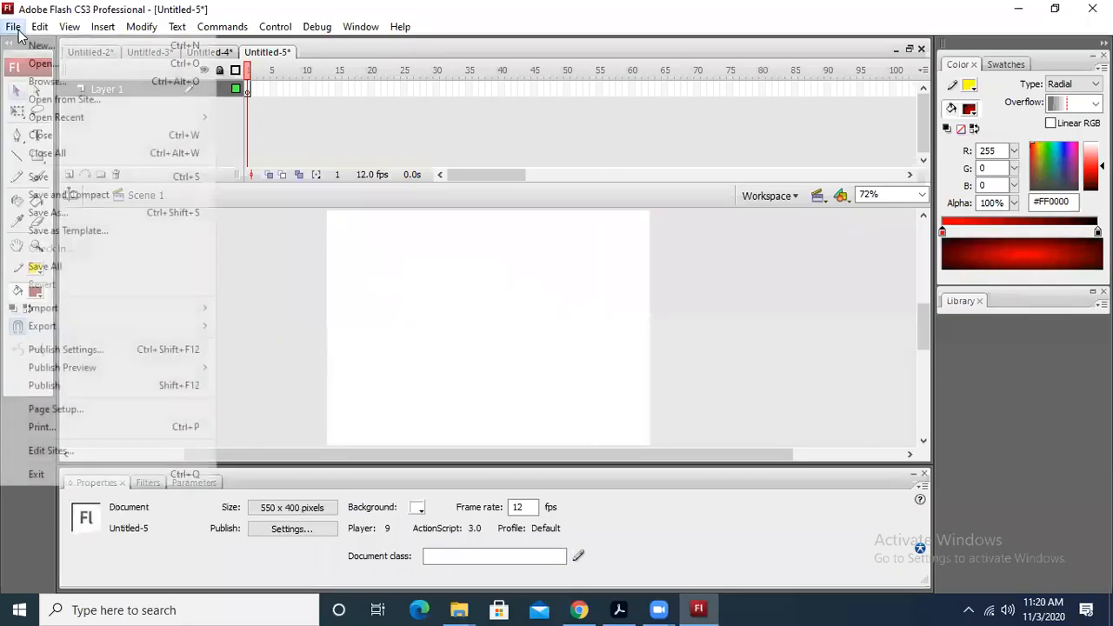
{"action": "mouse_move", "coordinate": [100, 313]}
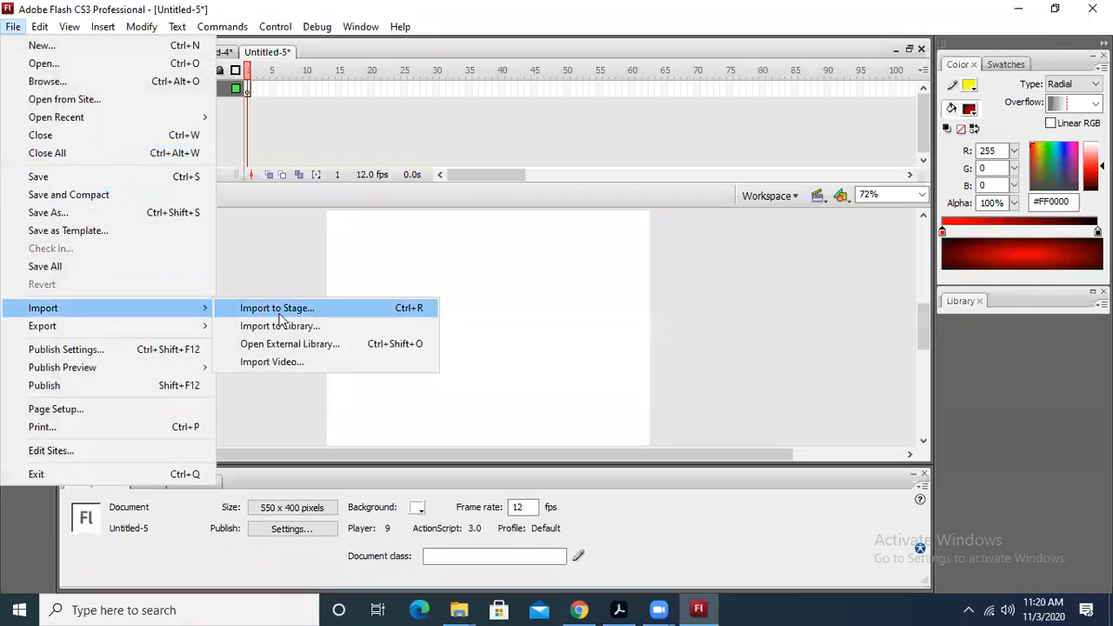
{"action": "left_click", "coordinate": [279, 311]}
{"action": "mouse_move", "coordinate": [673, 221]}
{"action": "left_mouse_down"}
{"action": "mouse_move", "coordinate": [676, 343]}
{"action": "mouse_move", "coordinate": [687, 227]}
{"action": "left_mouse_up"}
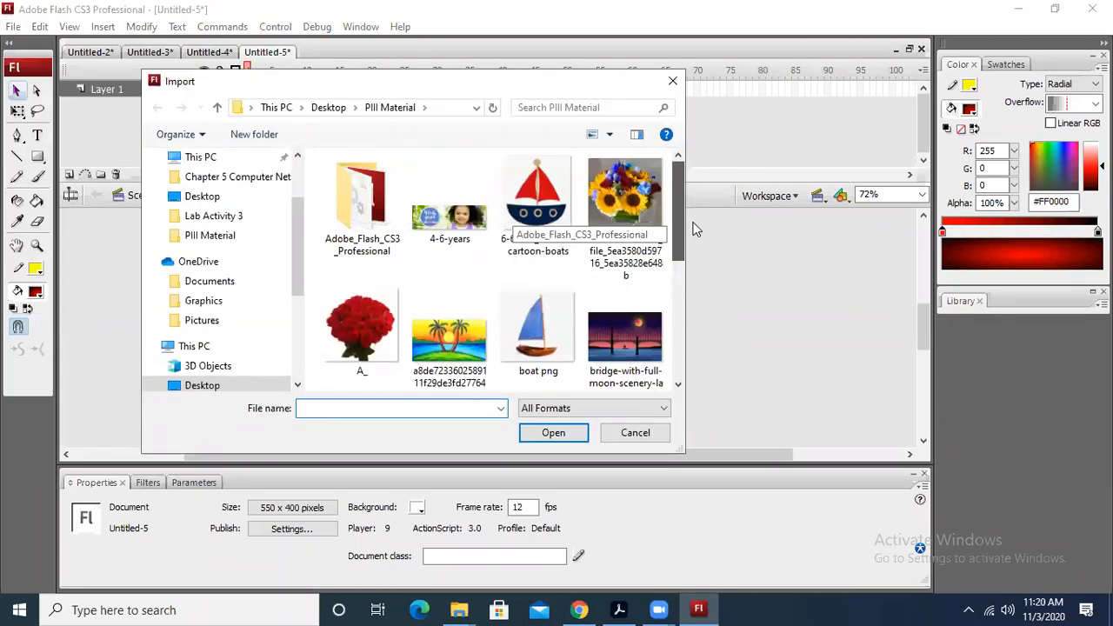
{"action": "left_click", "coordinate": [614, 432]}
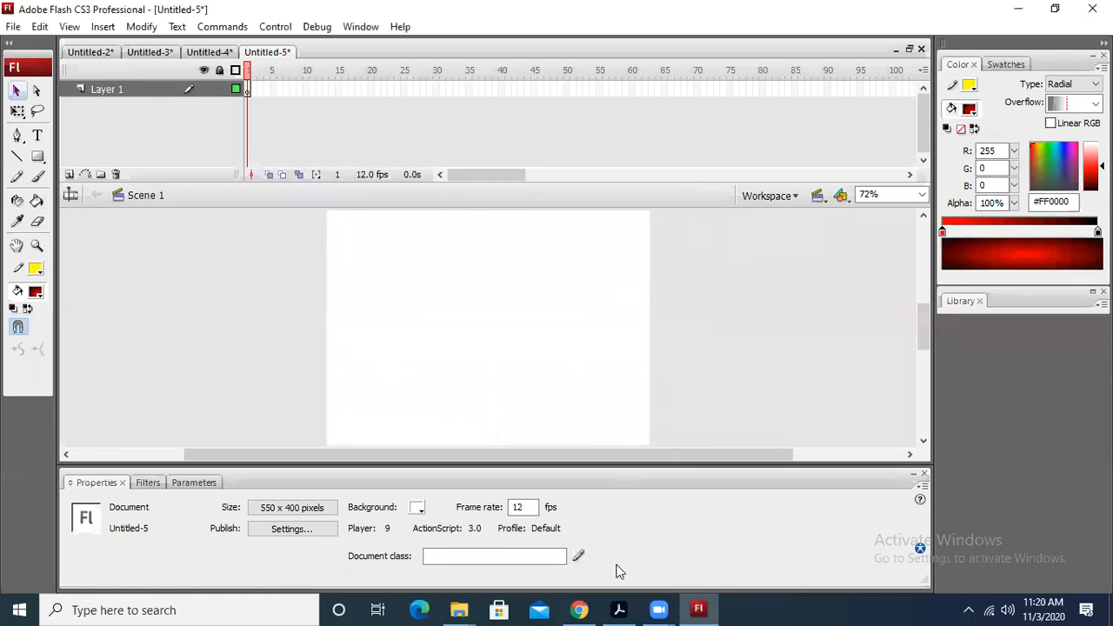
{"action": "mouse_move", "coordinate": [635, 607]}
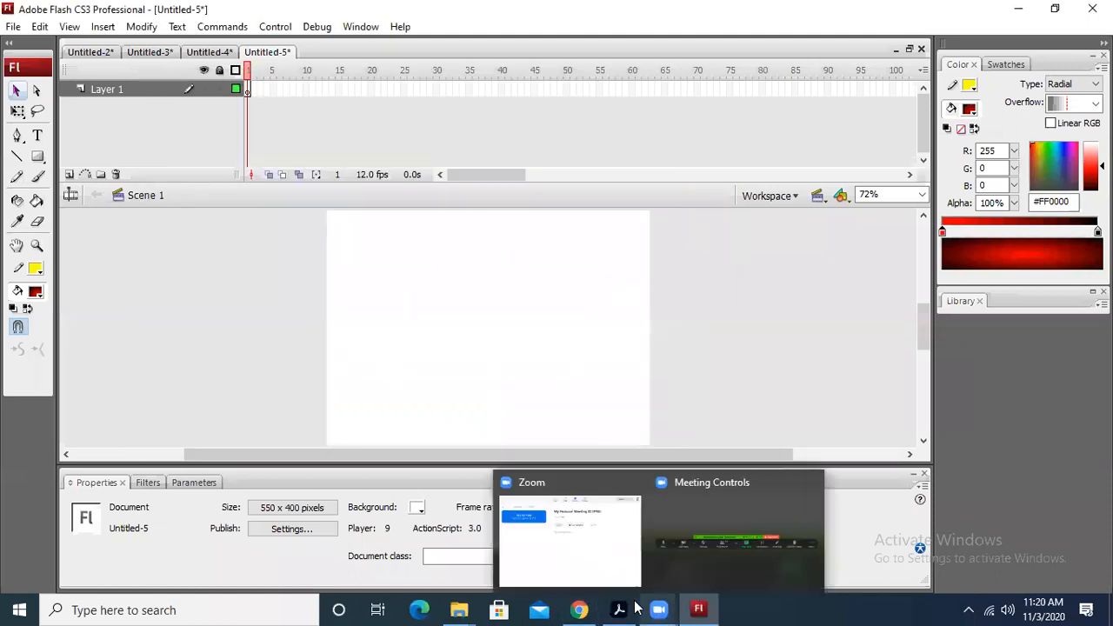
{"action": "left_click", "coordinate": [706, 551]}
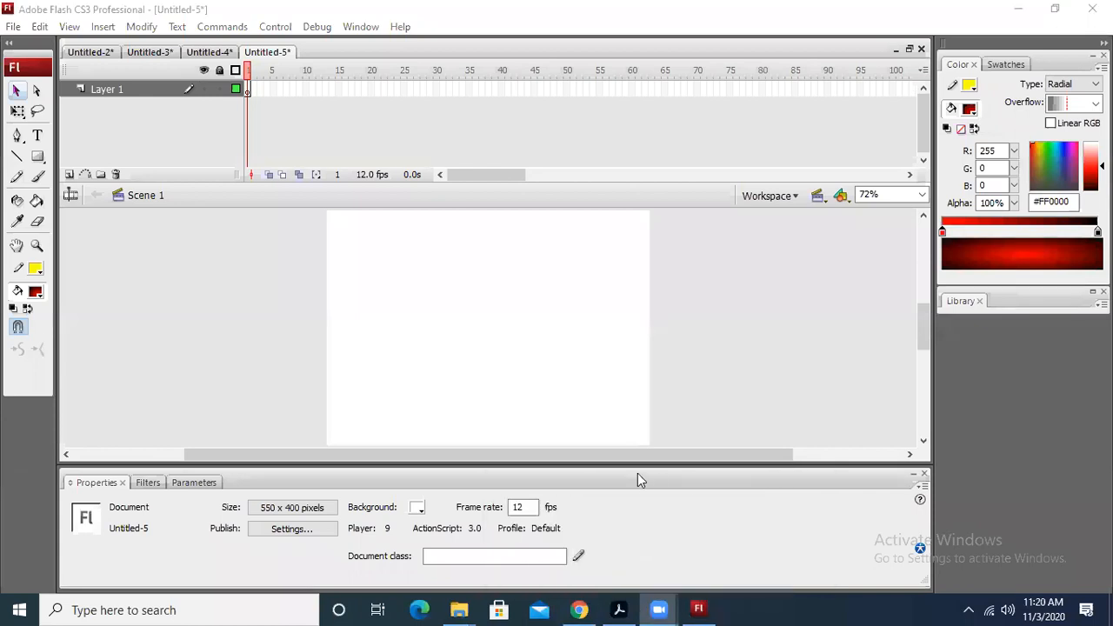
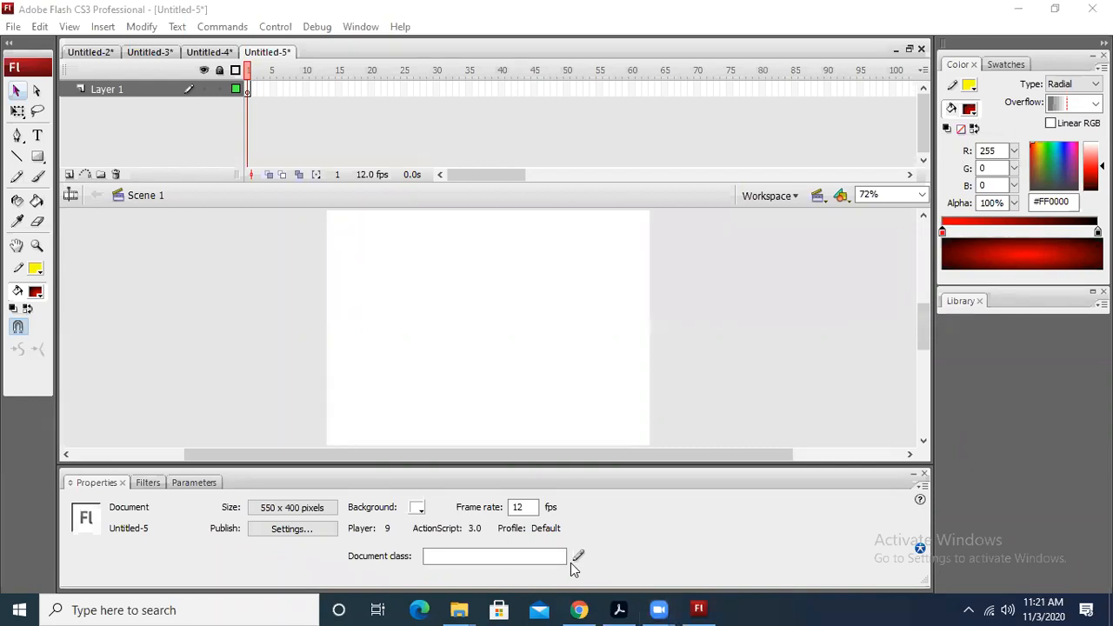
In Flash, import the red sailboat JPEG from the Desktop to the stage and move it left to about X -403.9, Y 18.0.
{"action": "left_click", "coordinate": [701, 607]}
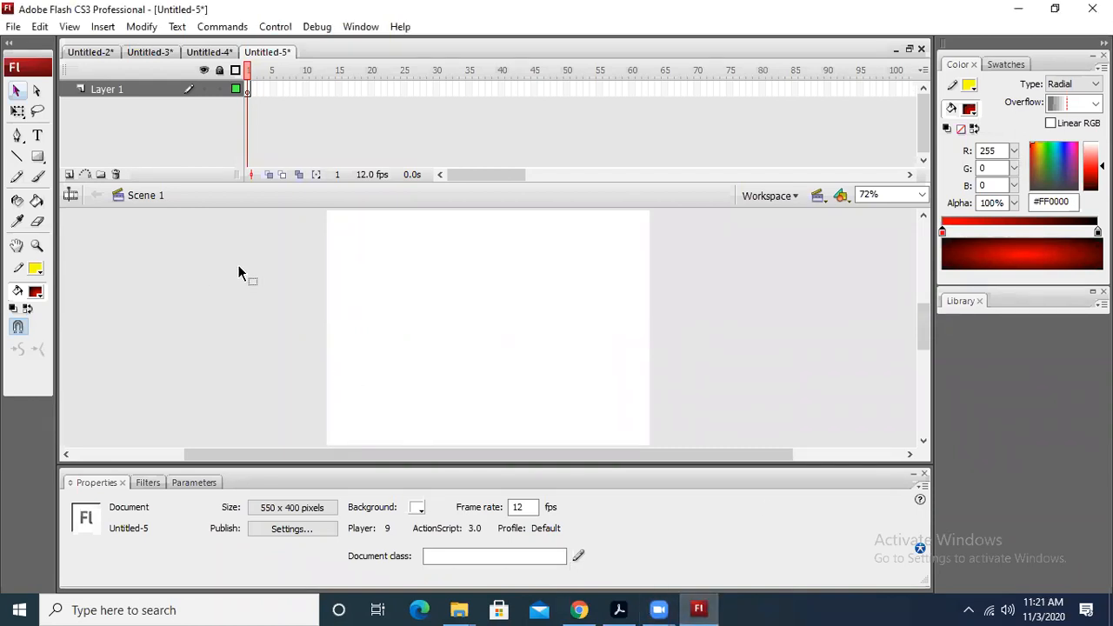
{"action": "left_click", "coordinate": [10, 26]}
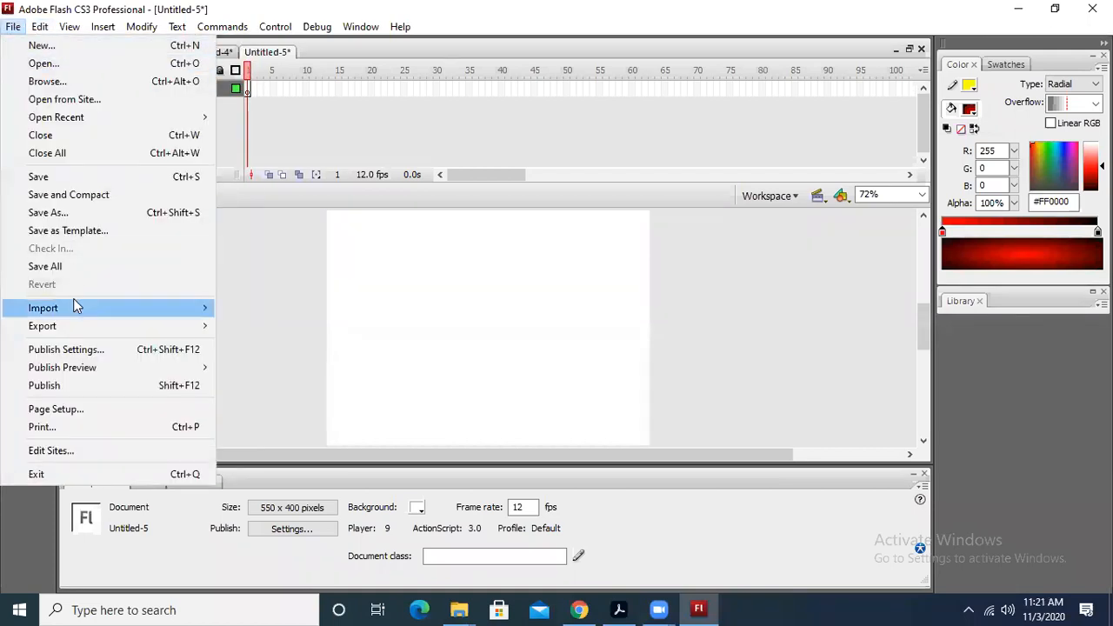
{"action": "mouse_move", "coordinate": [73, 306]}
{"action": "left_click", "coordinate": [315, 309]}
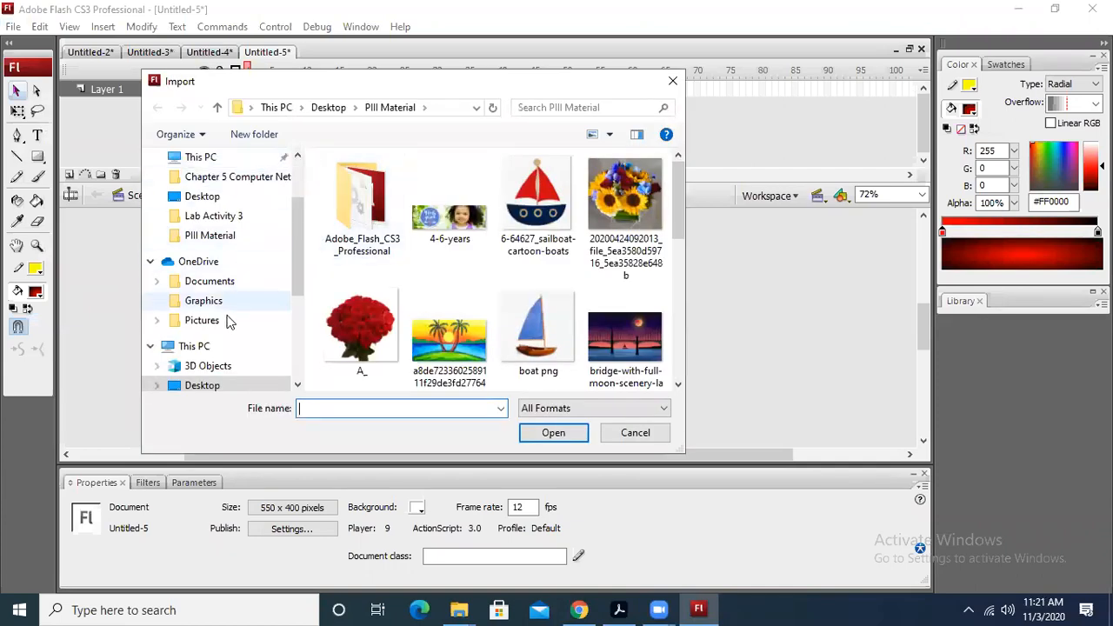
{"action": "left_click", "coordinate": [218, 367]}
{"action": "left_click", "coordinate": [218, 384]}
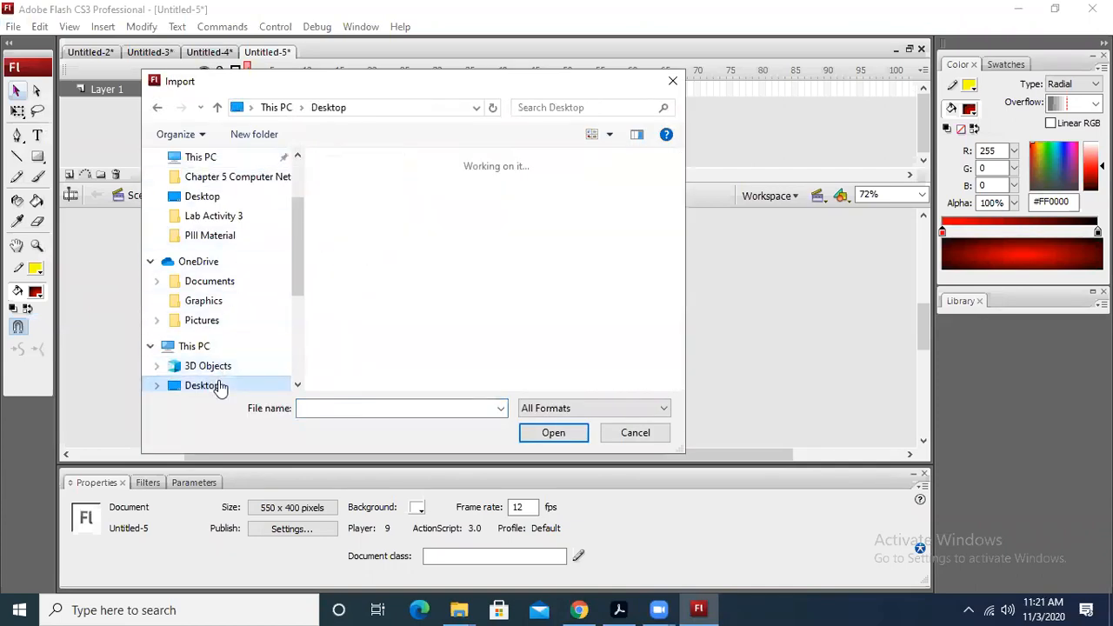
{"action": "left_click_drag", "start_coordinate": [680, 179], "coordinate": [680, 213]}
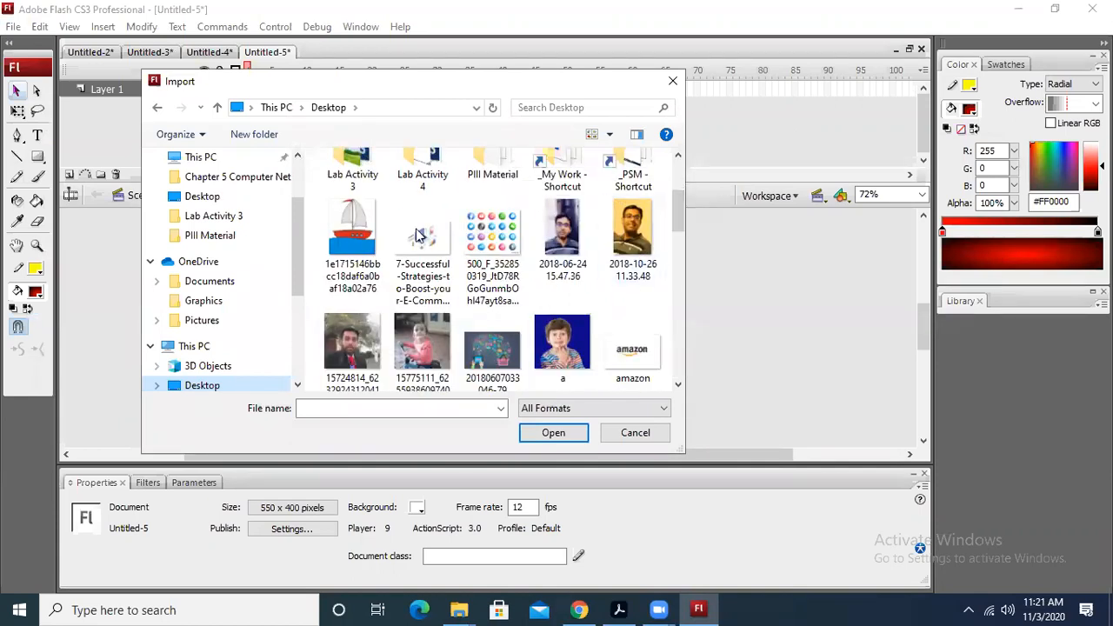
{"action": "left_click", "coordinate": [353, 251]}
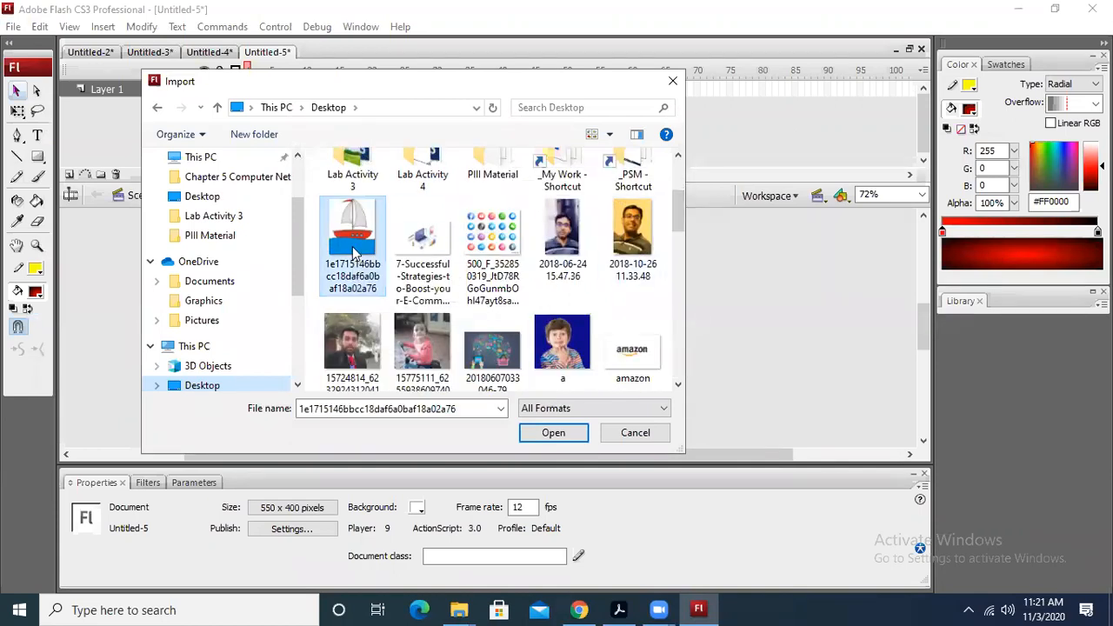
{"action": "left_click", "coordinate": [574, 430]}
{"action": "left_click_drag", "start_coordinate": [569, 301], "coordinate": [509, 310]}
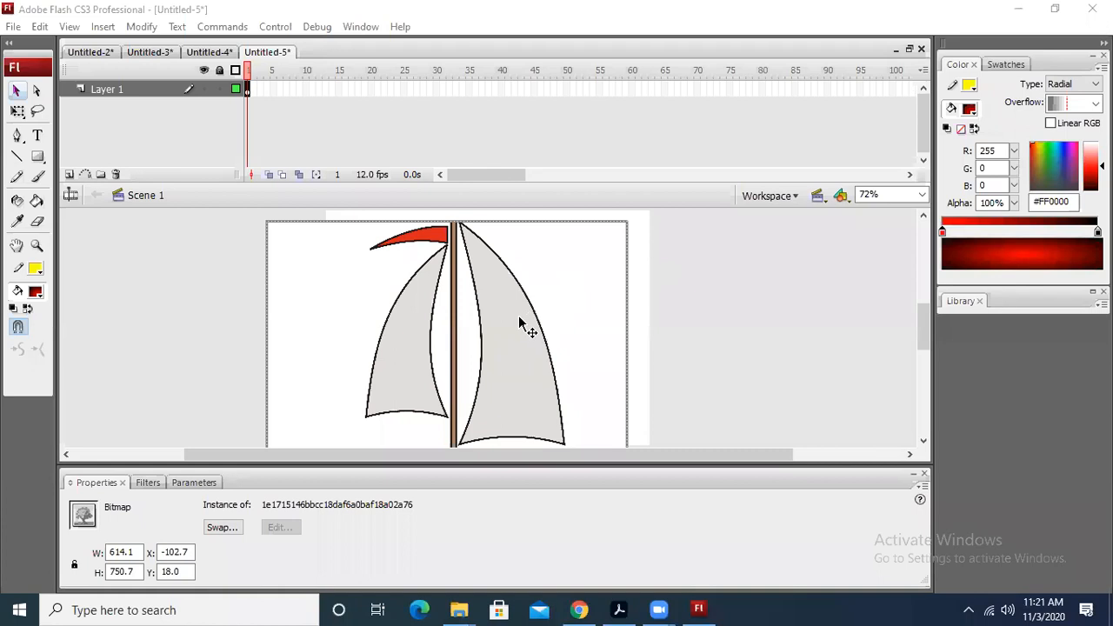
{"action": "left_click_drag", "start_coordinate": [541, 352], "coordinate": [361, 354]}
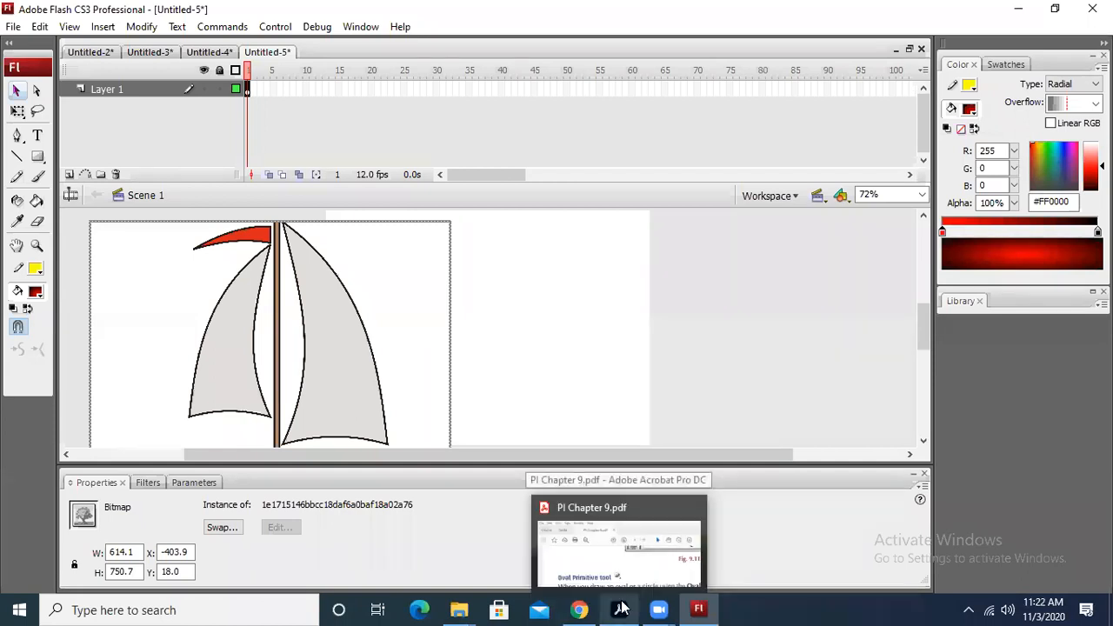
Switch to Chrome and search Google Images for "plane png".
{"action": "left_click", "coordinate": [580, 609]}
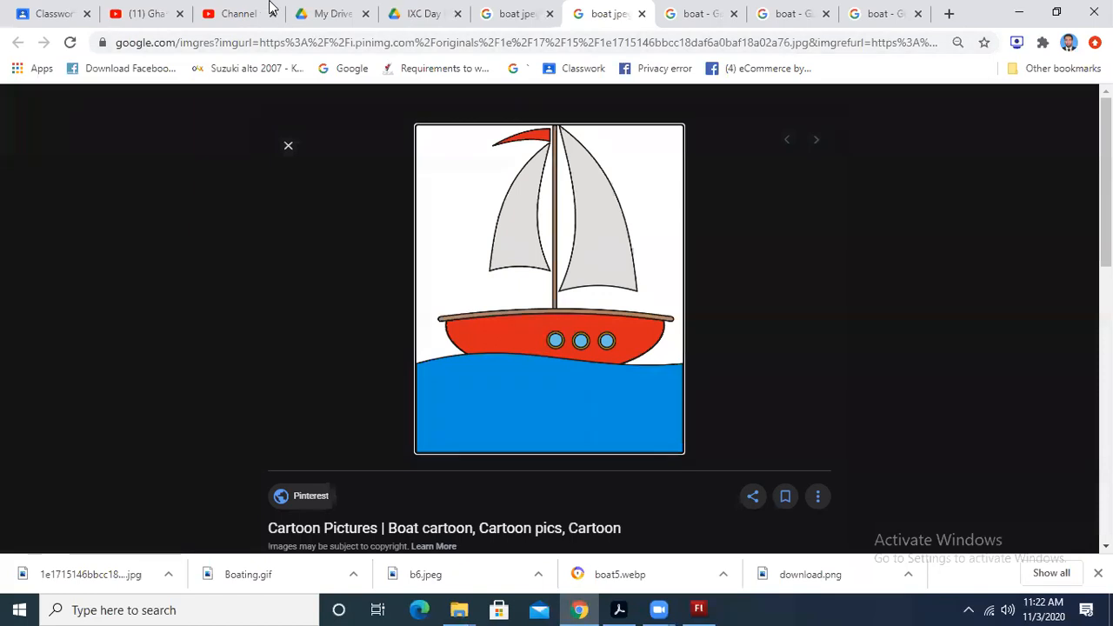
{"action": "left_click", "coordinate": [539, 12]}
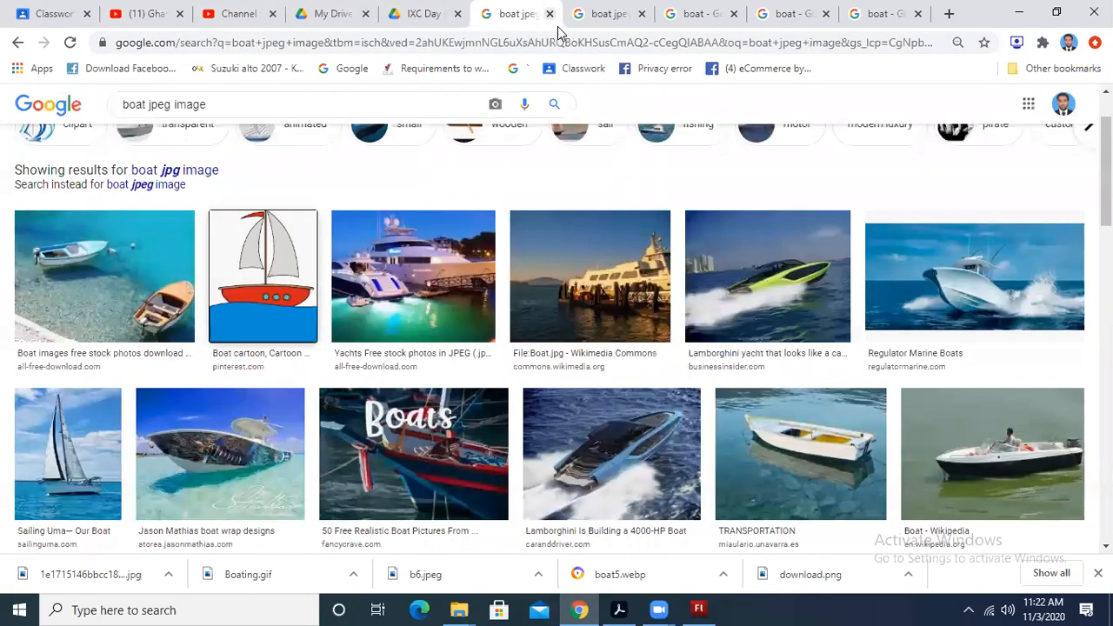
{"action": "left_click_drag", "start_coordinate": [280, 114], "coordinate": [7, 115]}
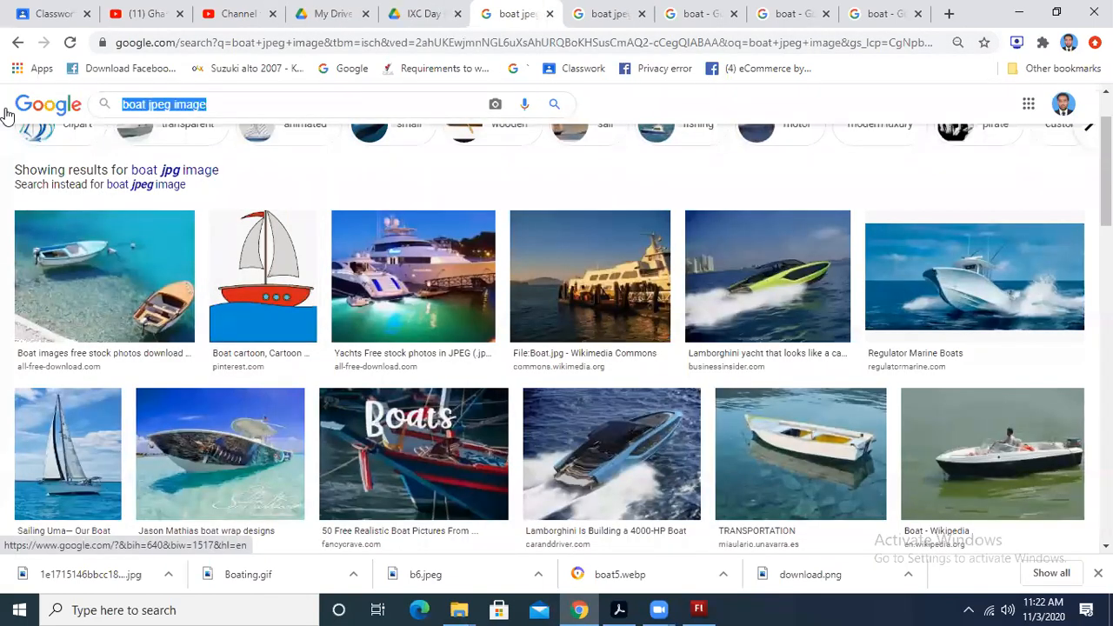
{"action": "type", "text": "plane"}
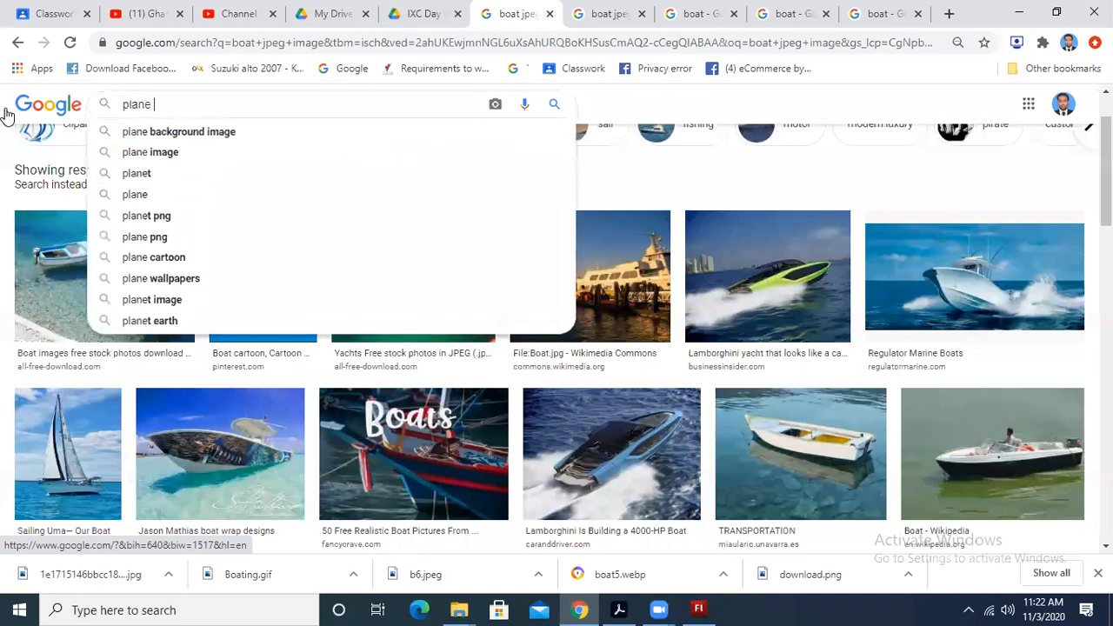
{"action": "type", "text": " png"}
{"action": "key", "text": "Return"}
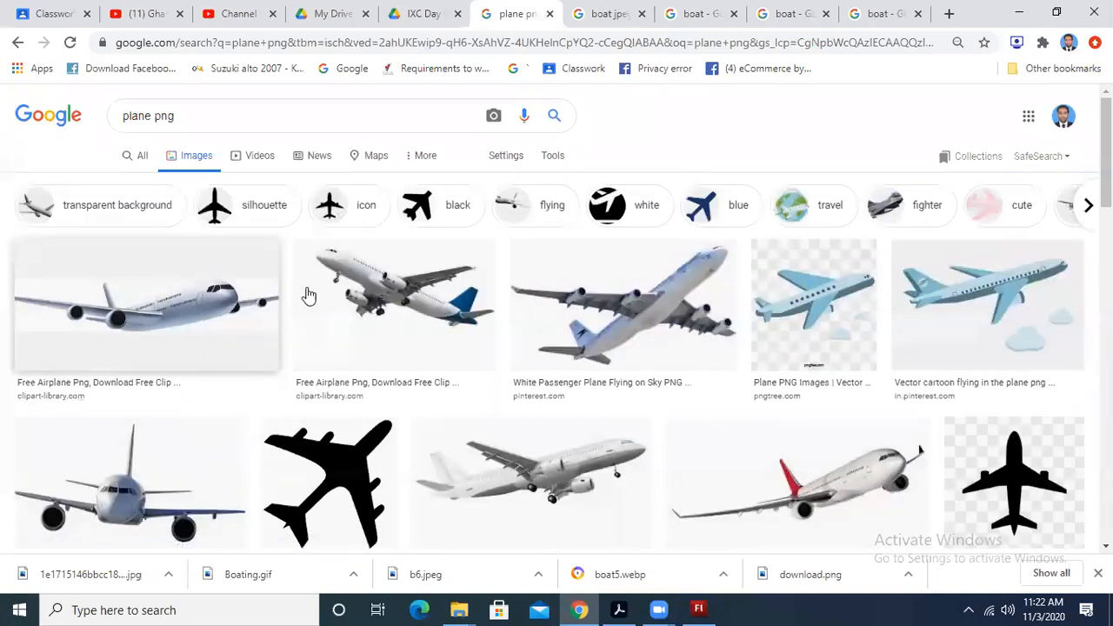
Open the black aircraft silhouette result from pngall.com in a new tab and view that tab.
{"action": "scroll", "coordinate": [338, 288], "scroll_direction": "down", "scroll_amount": 1}
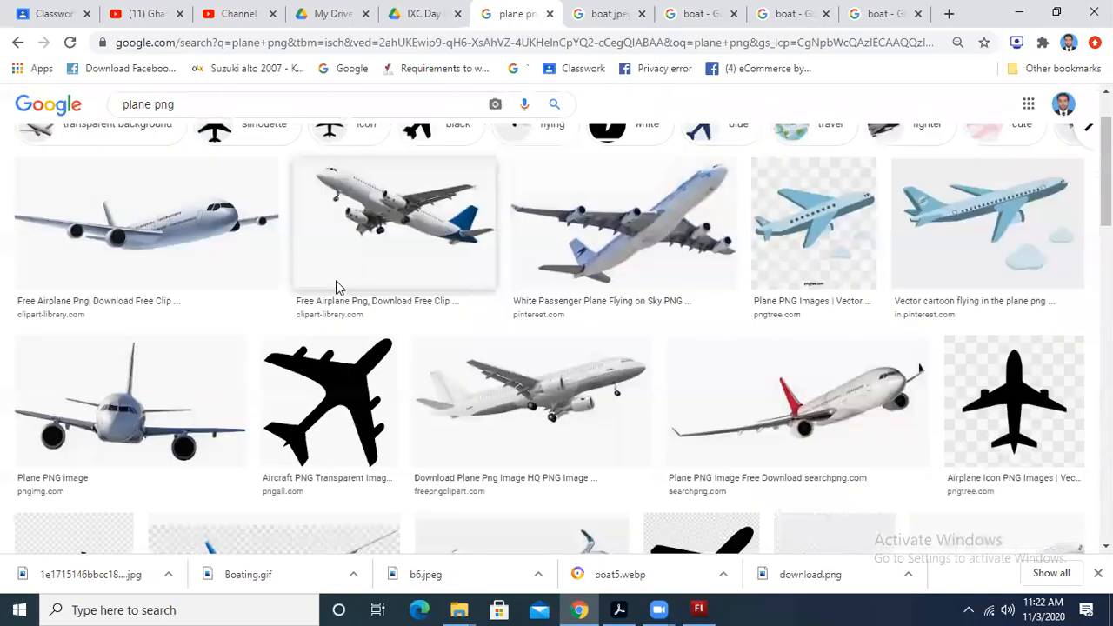
{"action": "right_click", "coordinate": [349, 356]}
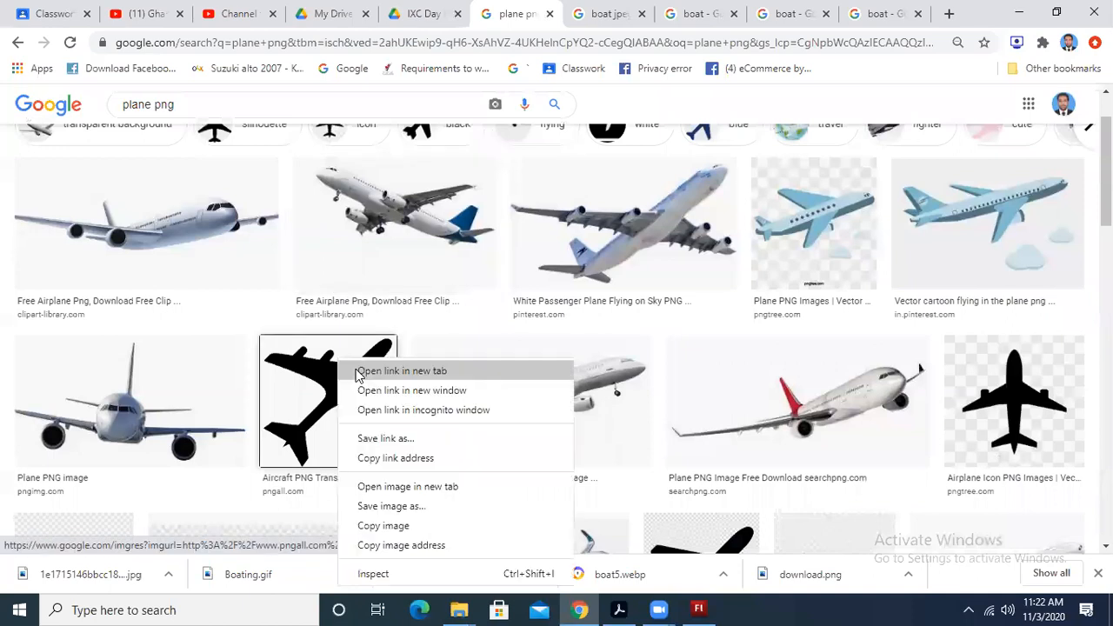
{"action": "left_click", "coordinate": [395, 371]}
{"action": "left_click", "coordinate": [633, 13]}
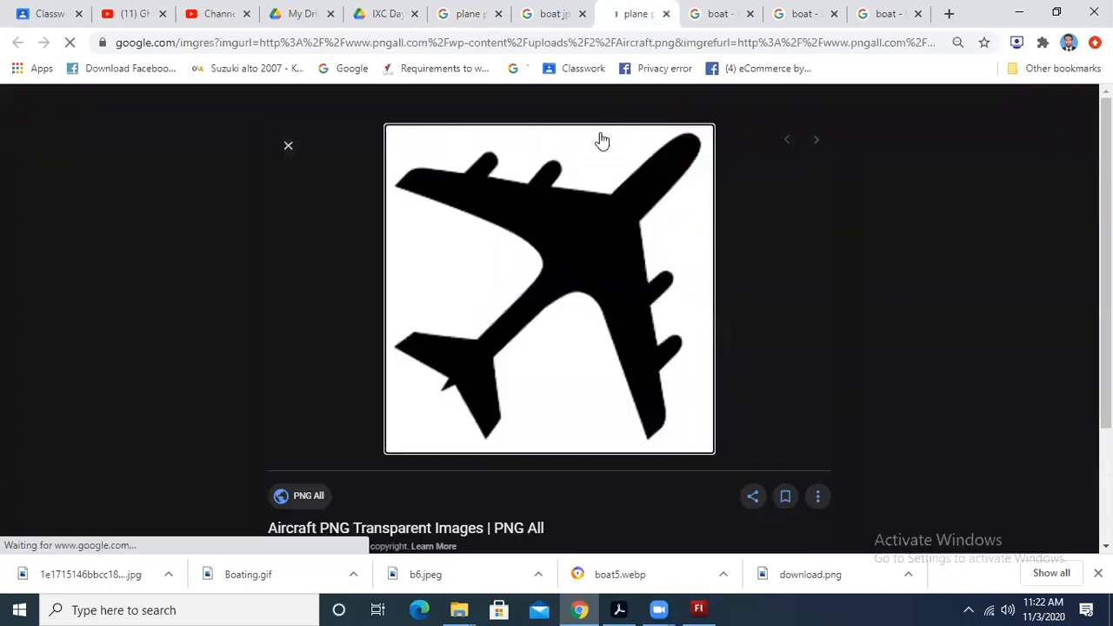
Save the black aircraft picture to the Desktop as a PNG Image named plane.
{"action": "right_click", "coordinate": [540, 197]}
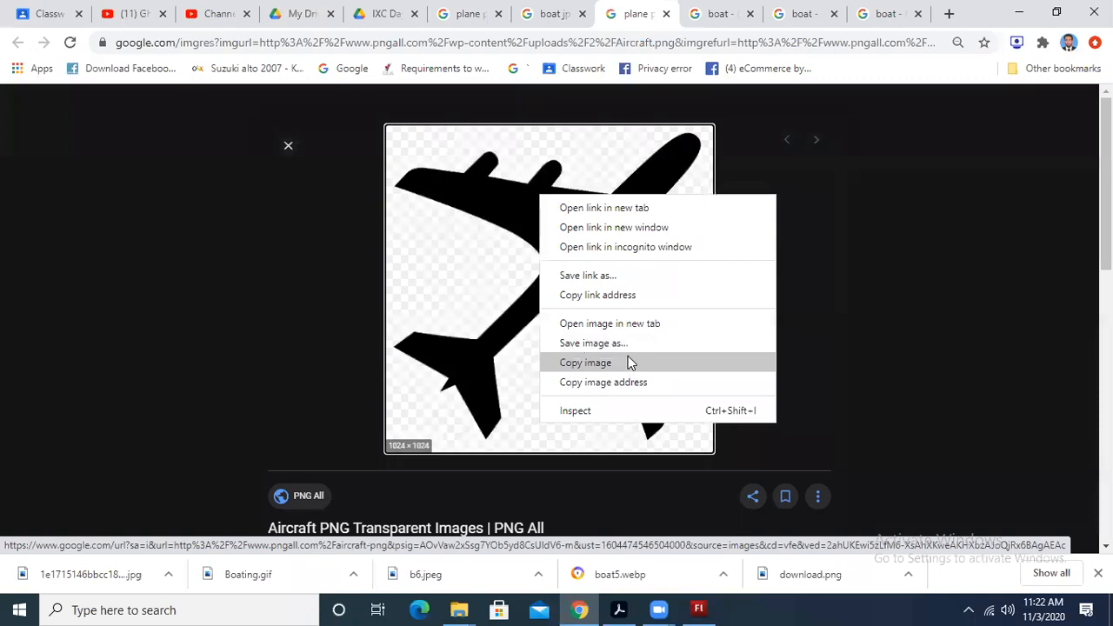
{"action": "left_click", "coordinate": [624, 345]}
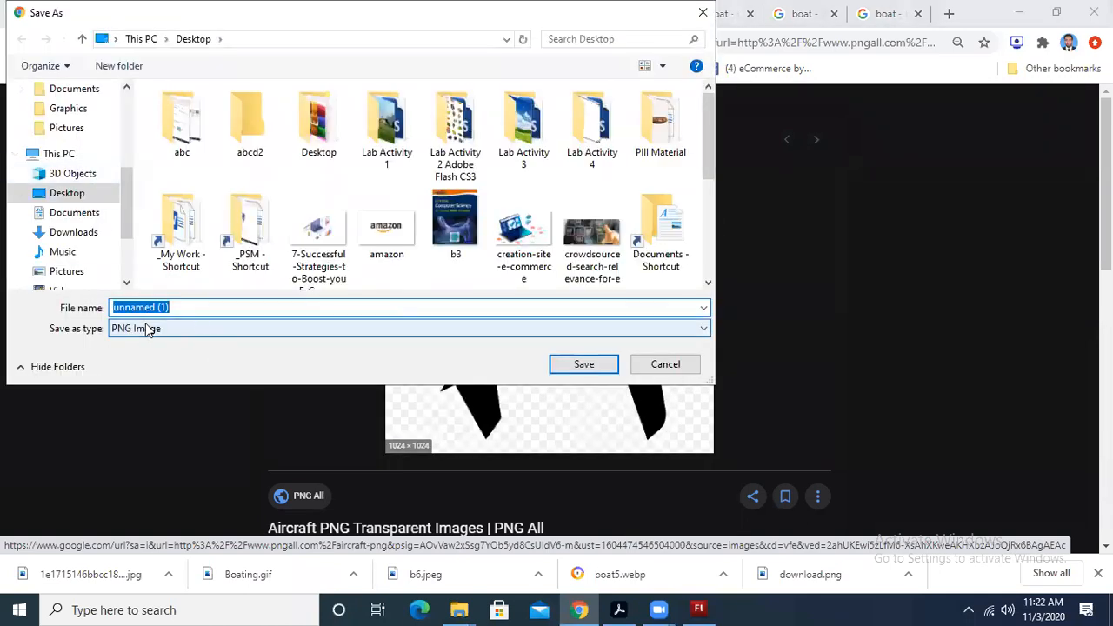
{"action": "type", "text": "plane"}
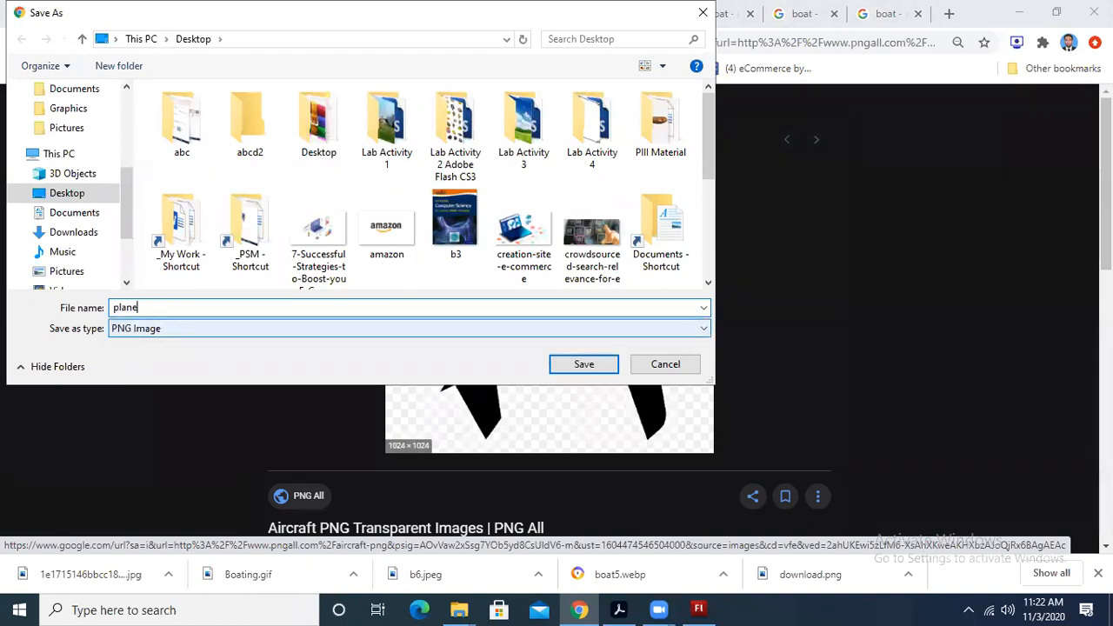
{"action": "key", "text": "Return"}
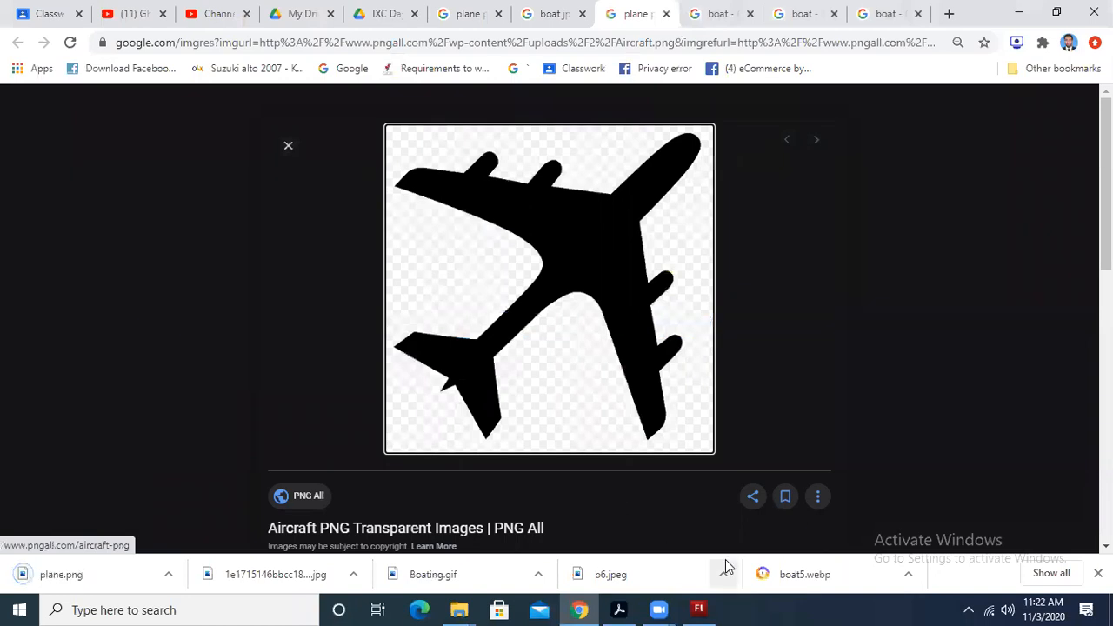
Switch to Flash and create a new Flash File (ActionScript 3.0) document.
{"action": "left_click", "coordinate": [699, 609]}
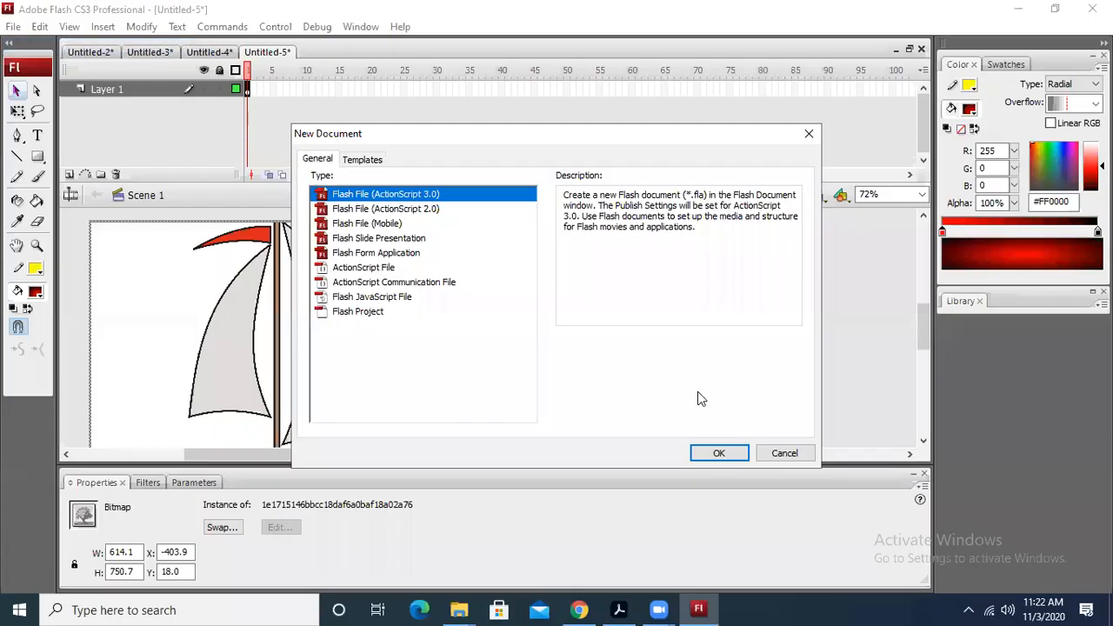
{"action": "left_click", "coordinate": [729, 456]}
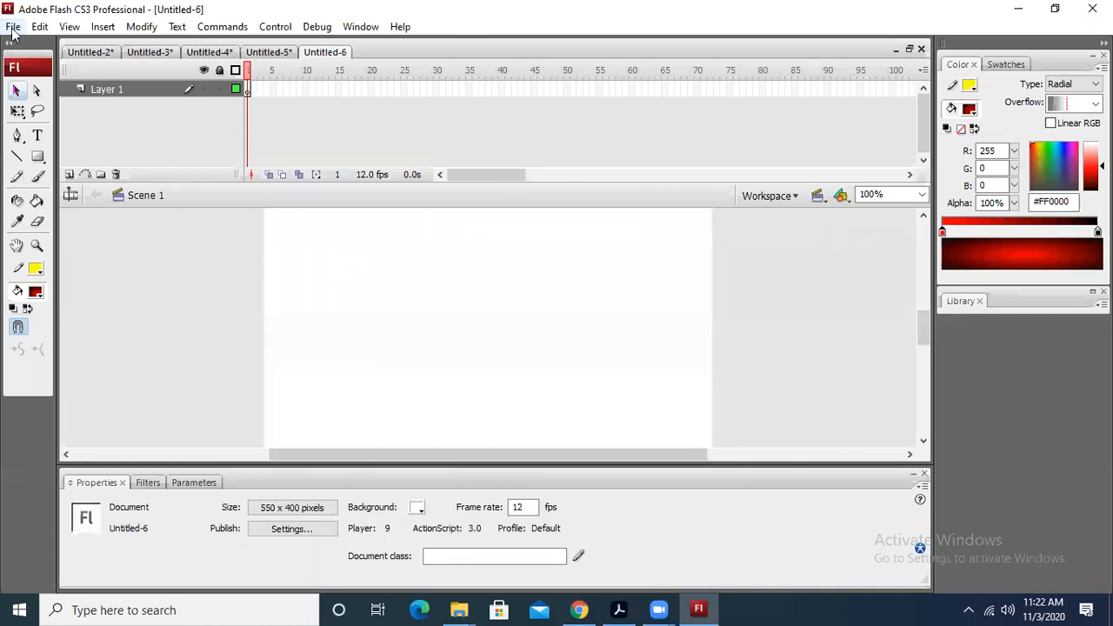
Import the plane picture from the Desktop onto the stage.
{"action": "left_click", "coordinate": [12, 29]}
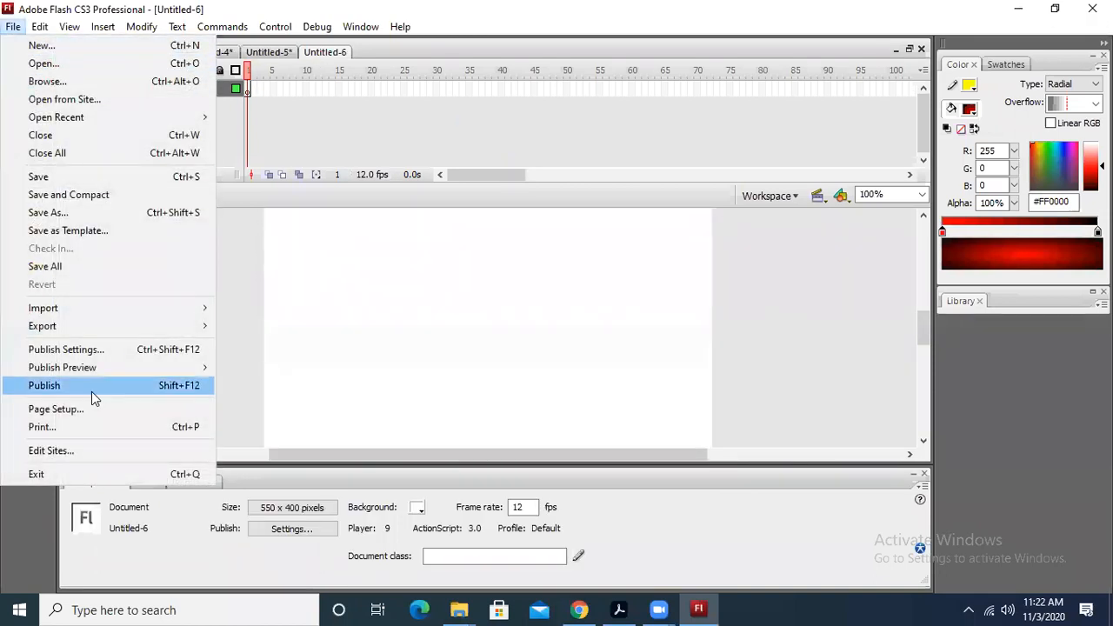
{"action": "mouse_move", "coordinate": [89, 313]}
{"action": "left_click", "coordinate": [275, 313]}
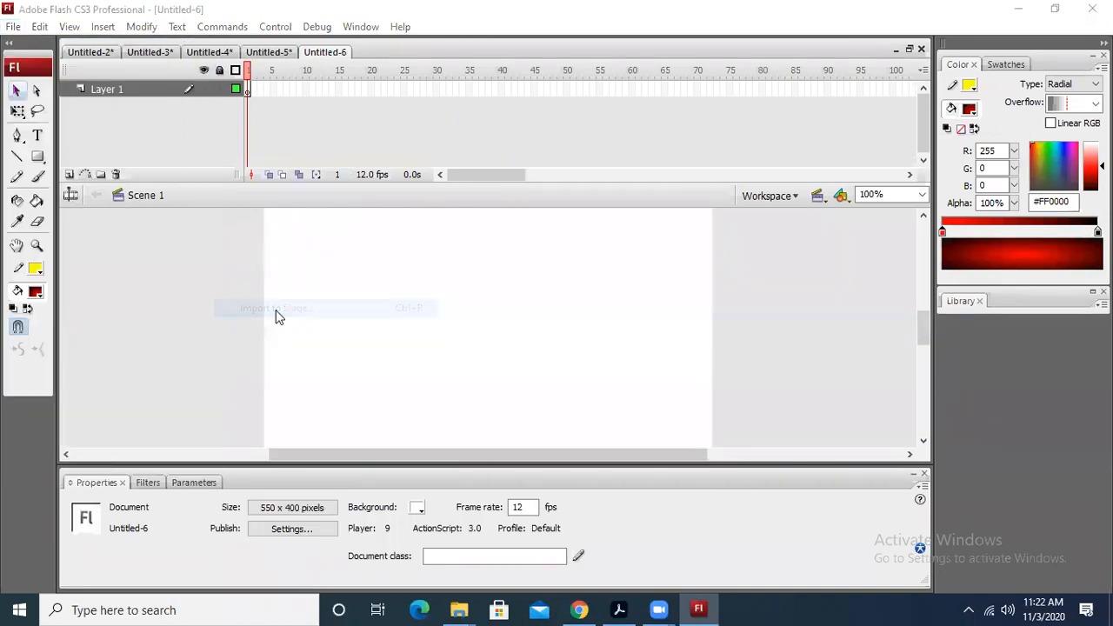
{"action": "left_click_drag", "start_coordinate": [682, 181], "coordinate": [683, 356]}
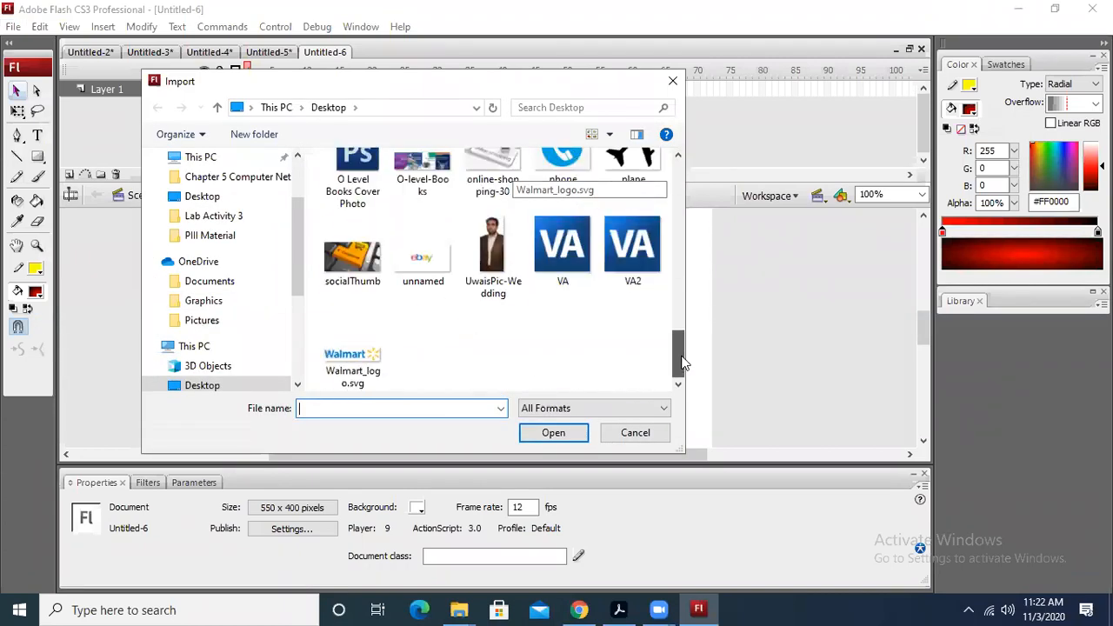
{"action": "scroll", "coordinate": [683, 364], "scroll_direction": "up", "scroll_amount": 1}
{"action": "double_click", "coordinate": [631, 260]}
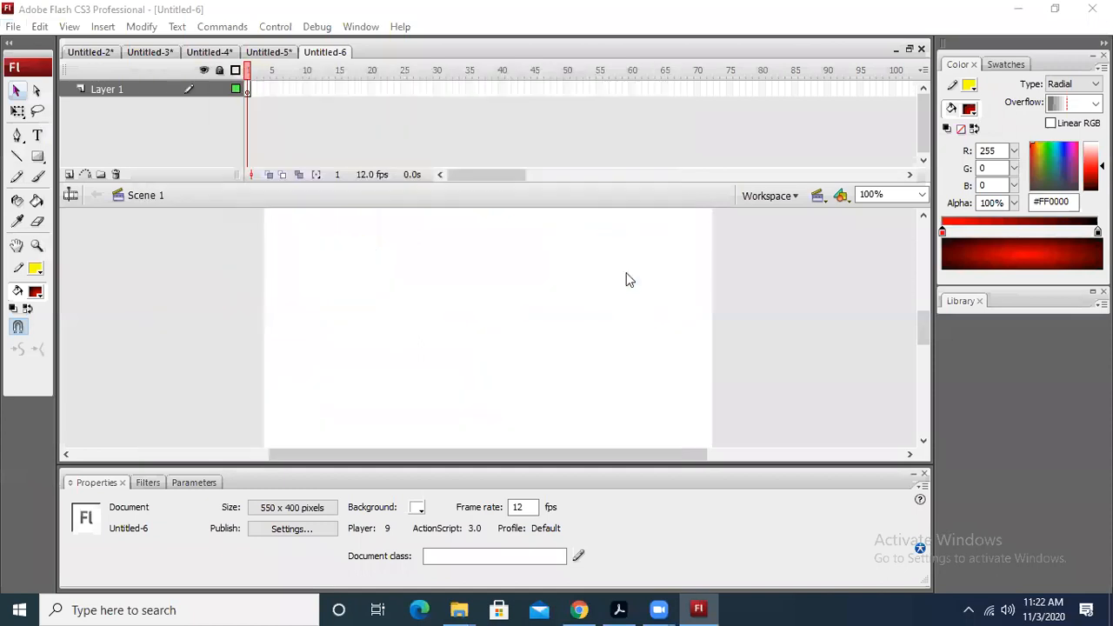
{"action": "left_click", "coordinate": [713, 294]}
Scale the plane picture down to about 34% with Free Transform and place it beside the stage's left edge.
{"action": "left_click_drag", "start_coordinate": [581, 282], "coordinate": [426, 324]}
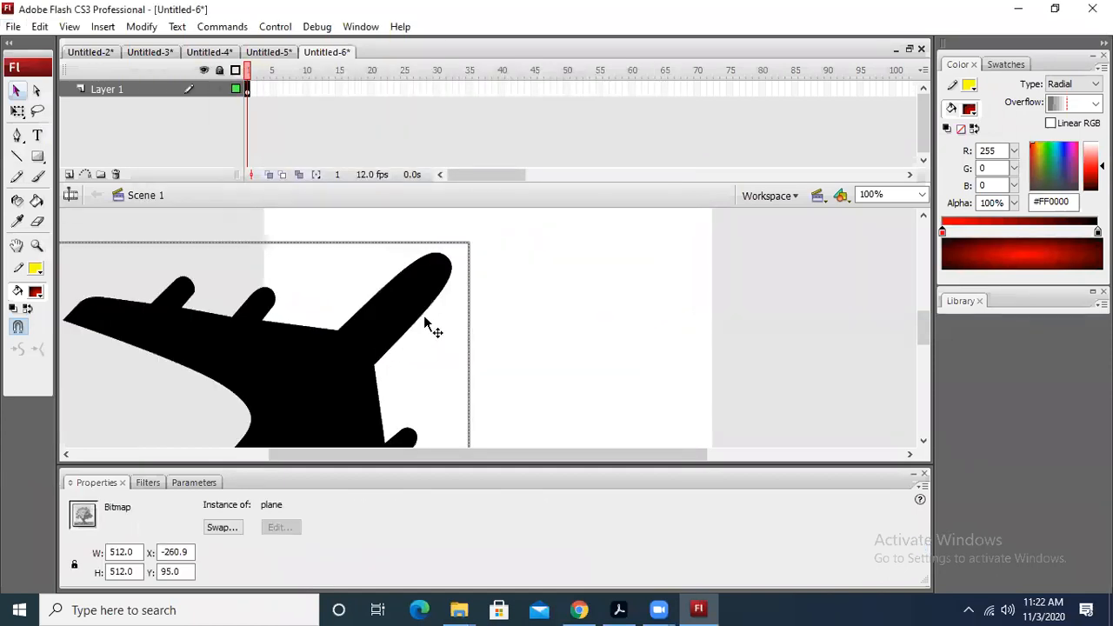
{"action": "key", "text": "ctrl+t"}
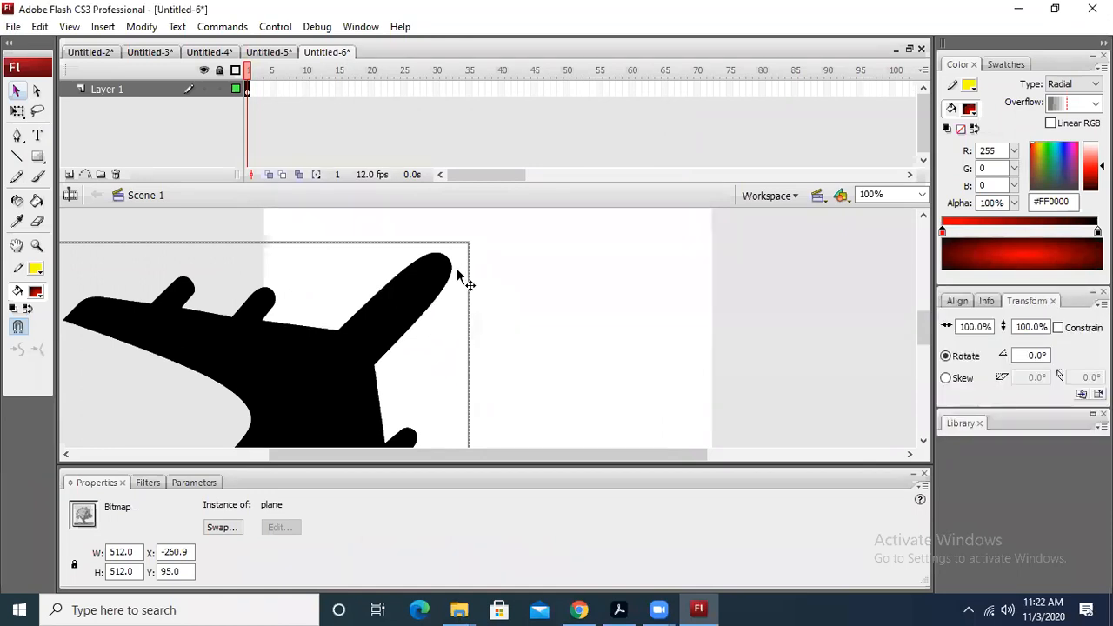
{"action": "left_click", "coordinate": [17, 111]}
{"action": "left_click_drag", "start_coordinate": [470, 244], "coordinate": [332, 380]}
{"action": "left_click_drag", "start_coordinate": [286, 426], "coordinate": [208, 327]}
{"action": "left_click", "coordinate": [361, 331]}
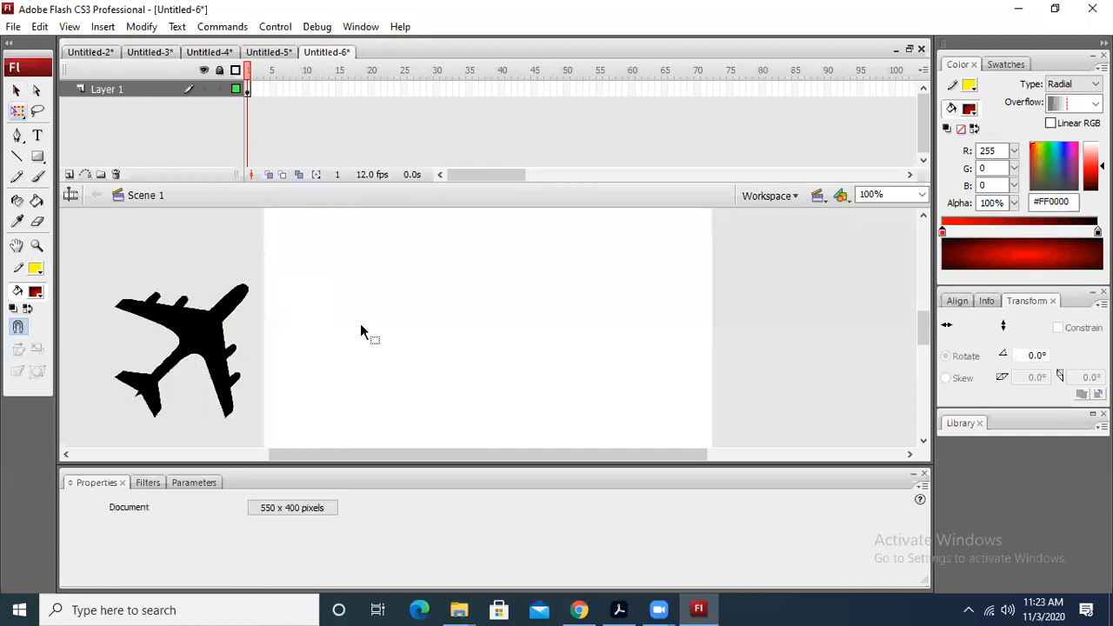
Shrink the plane picture proportionally about its centre to roughly a third of its size with Free Transform.
{"action": "key", "text": "ctrl+a"}
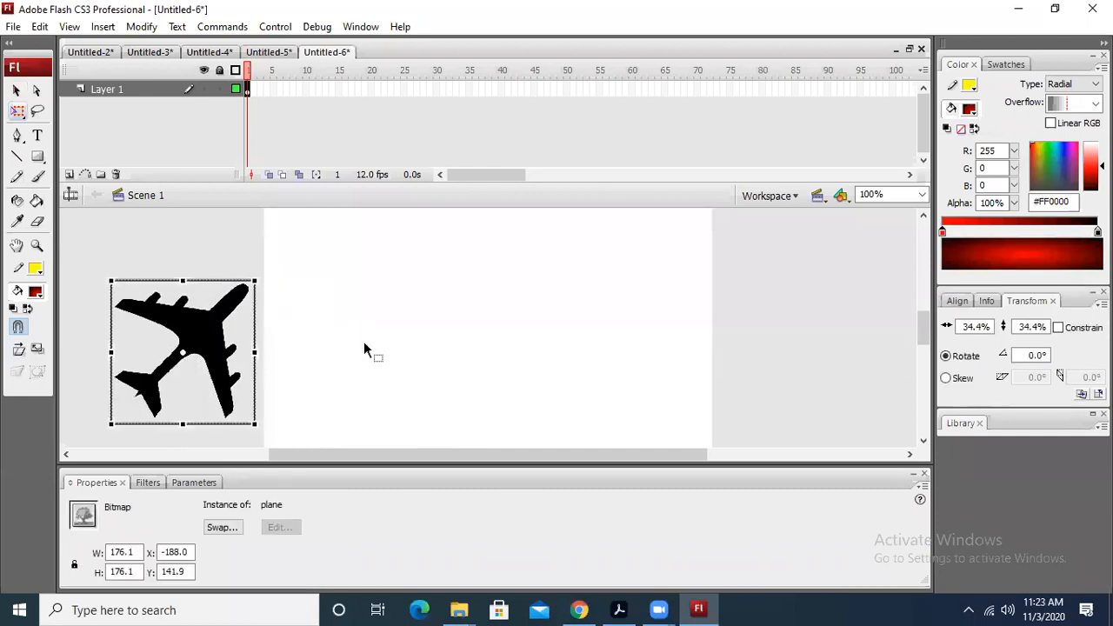
{"action": "left_click", "coordinate": [15, 91]}
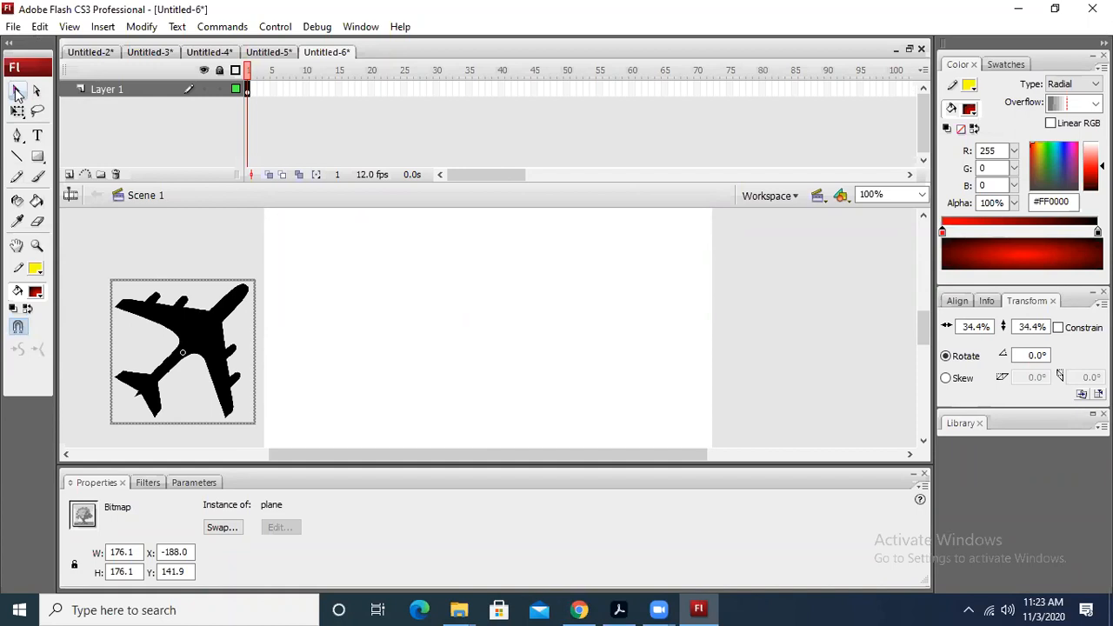
{"action": "left_click", "coordinate": [350, 314]}
{"action": "left_click", "coordinate": [222, 323]}
{"action": "left_click", "coordinate": [18, 112]}
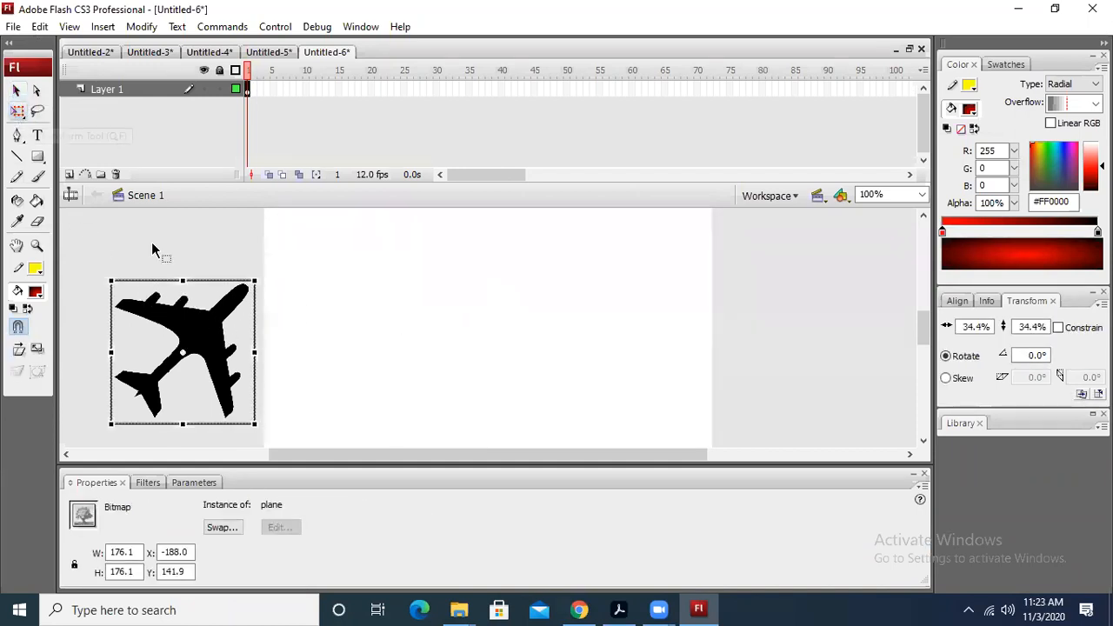
{"action": "left_click_drag", "start_coordinate": [251, 421], "coordinate": [253, 310]}
{"action": "left_click", "coordinate": [281, 318]}
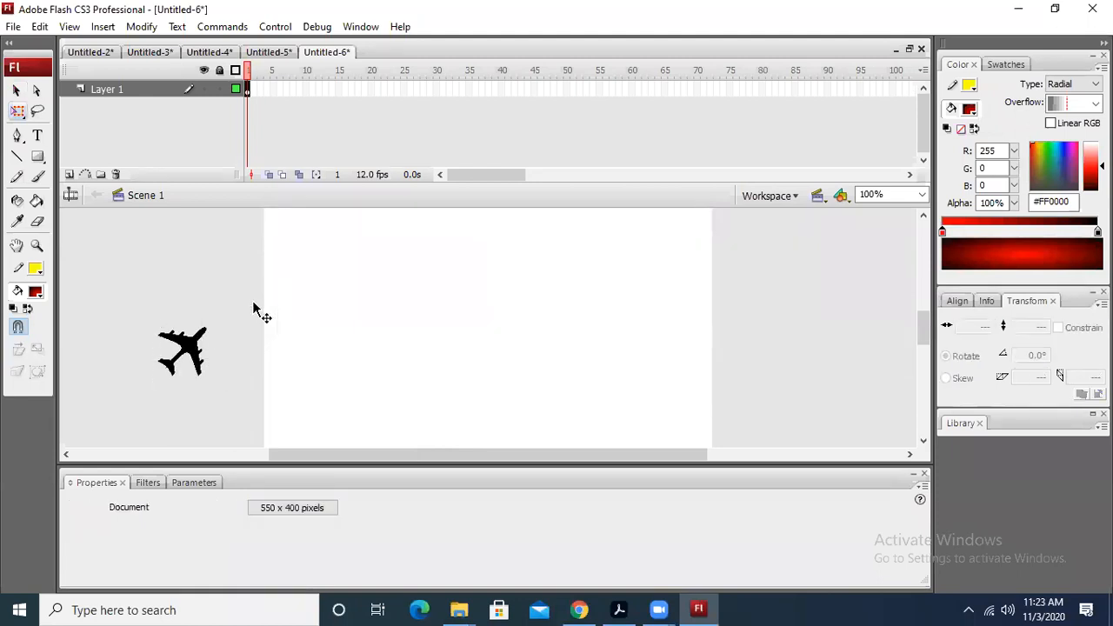
Rotate the plane picture clockwise by 15° and move it across the stage's left edge.
{"action": "left_click_drag", "start_coordinate": [287, 267], "coordinate": [300, 278]}
{"action": "left_click", "coordinate": [342, 329]}
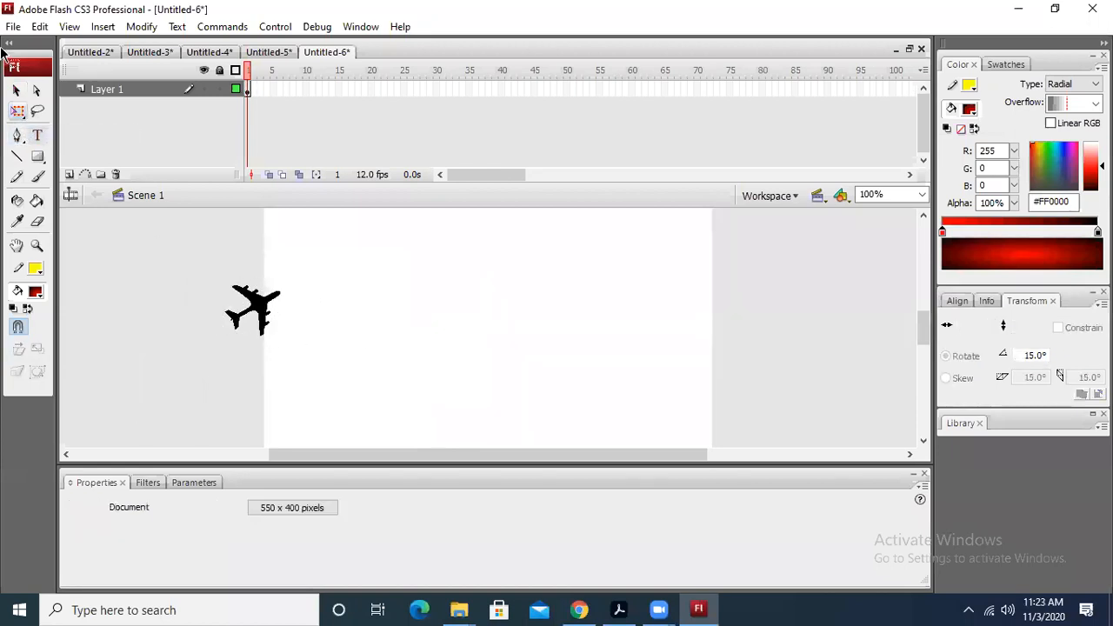
{"action": "left_click", "coordinate": [15, 90]}
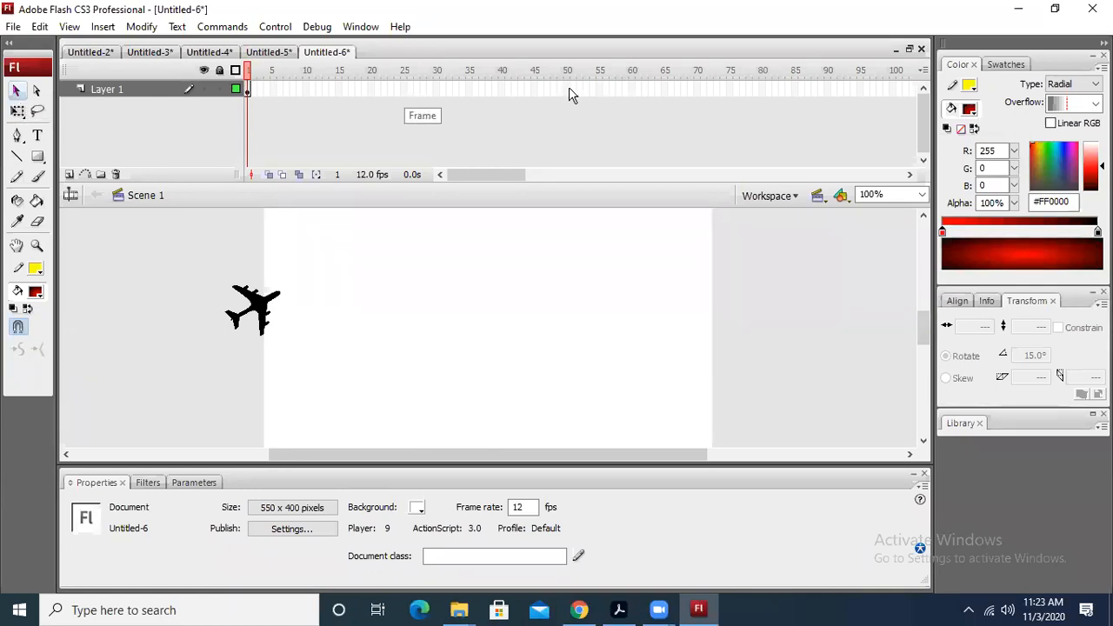
Insert a keyframe at frame 50 of Layer 1 and move the plane there beyond the stage's upper right.
{"action": "left_click", "coordinate": [567, 89]}
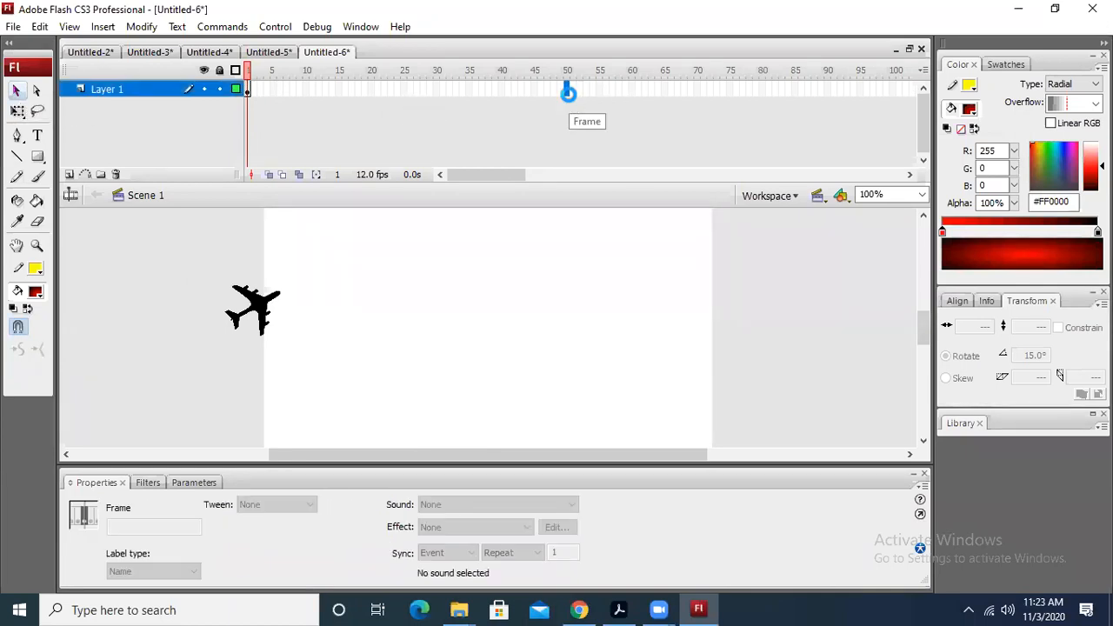
{"action": "key", "text": "F6"}
{"action": "left_click_drag", "start_coordinate": [268, 310], "coordinate": [774, 228]}
{"action": "left_click", "coordinate": [370, 131]}
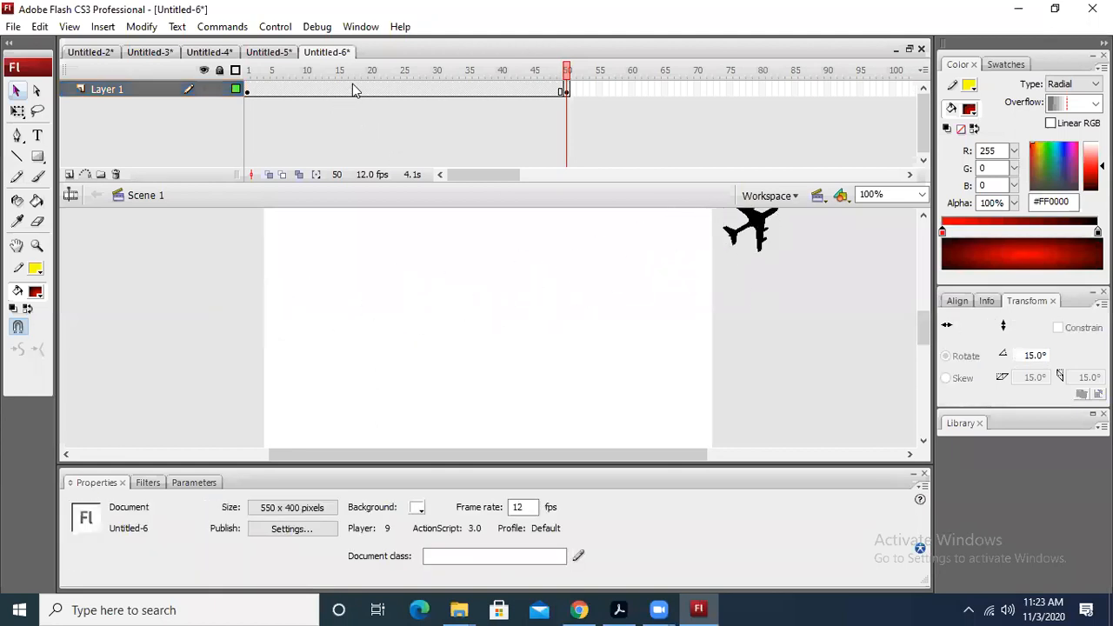
Create a motion tween between frames 1 and 50, test the movie and close the preview.
{"action": "right_click", "coordinate": [352, 88]}
{"action": "left_click", "coordinate": [390, 103]}
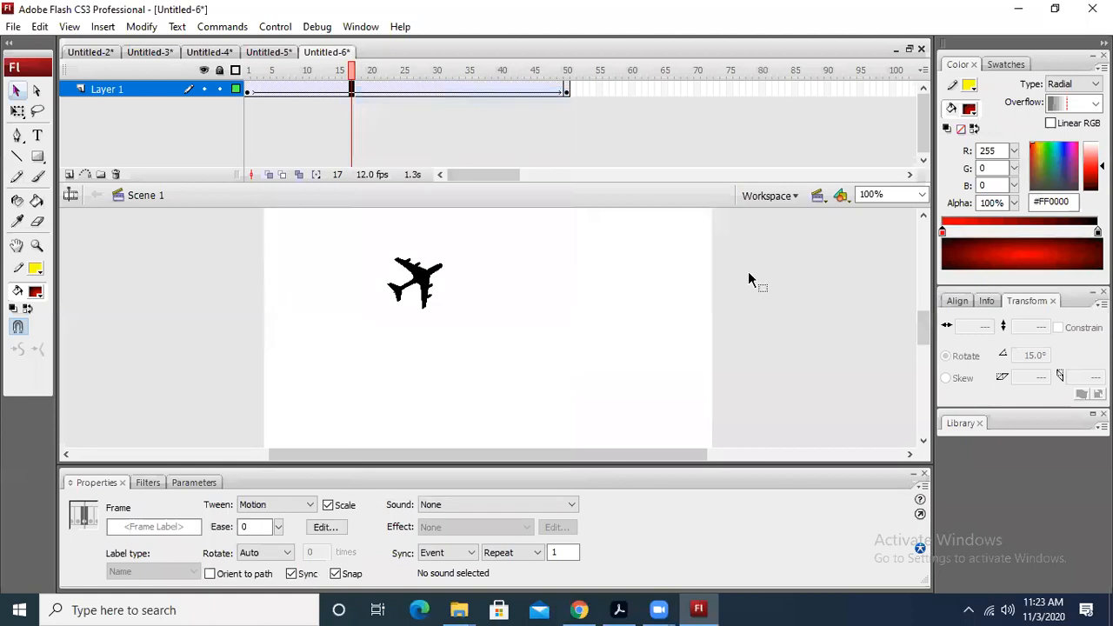
{"action": "left_click", "coordinate": [757, 273]}
{"action": "key", "text": "ctrl+Return"}
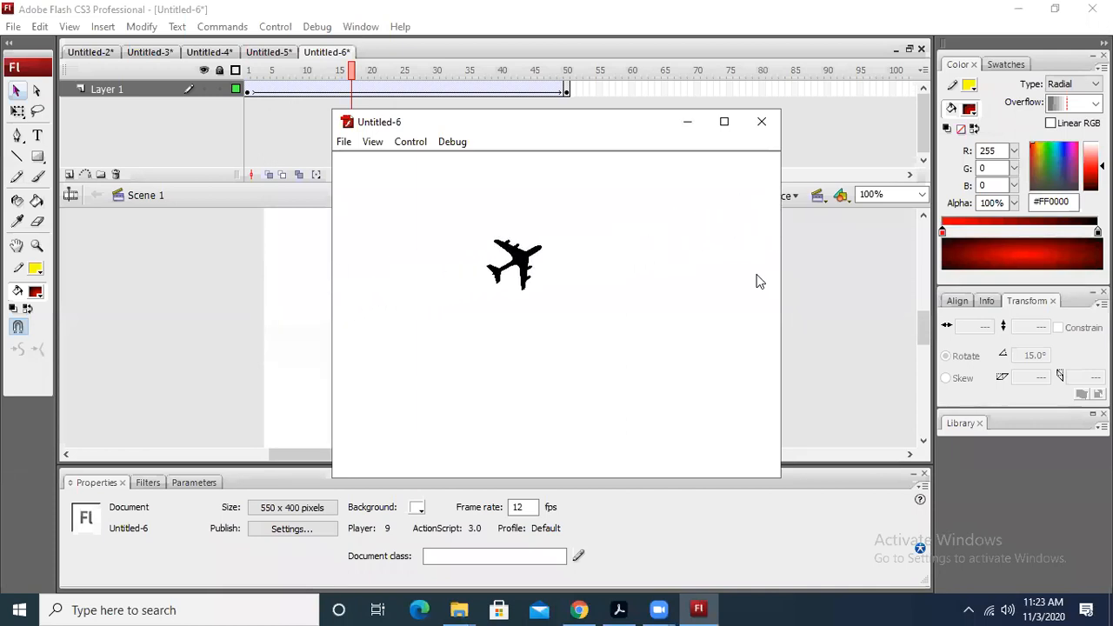
{"action": "left_click", "coordinate": [767, 127]}
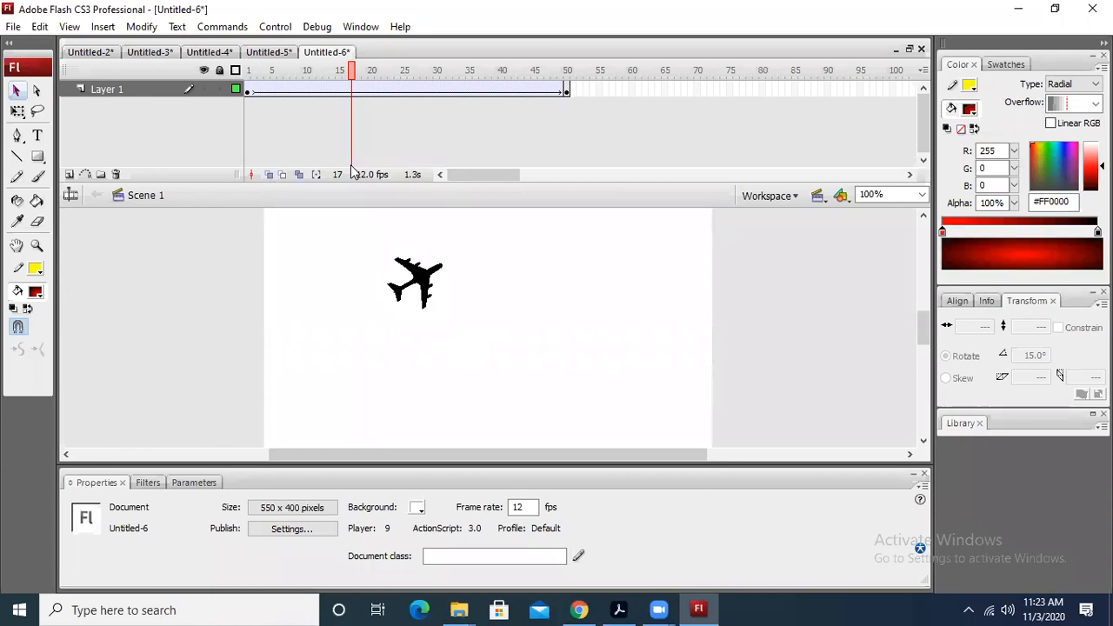
Remove all tweened frames after frame 1 of Layer 1 and place the plane off the stage's left side.
{"action": "left_click_drag", "start_coordinate": [433, 279], "coordinate": [239, 277]}
{"action": "left_click", "coordinate": [530, 164]}
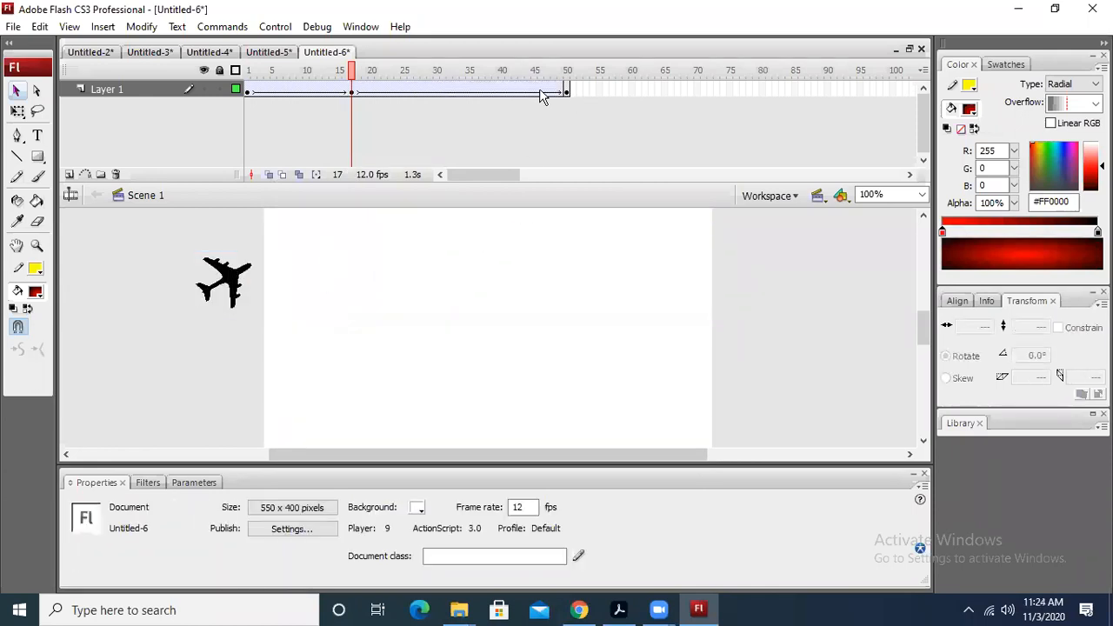
{"action": "left_click_drag", "start_coordinate": [579, 92], "coordinate": [258, 96]}
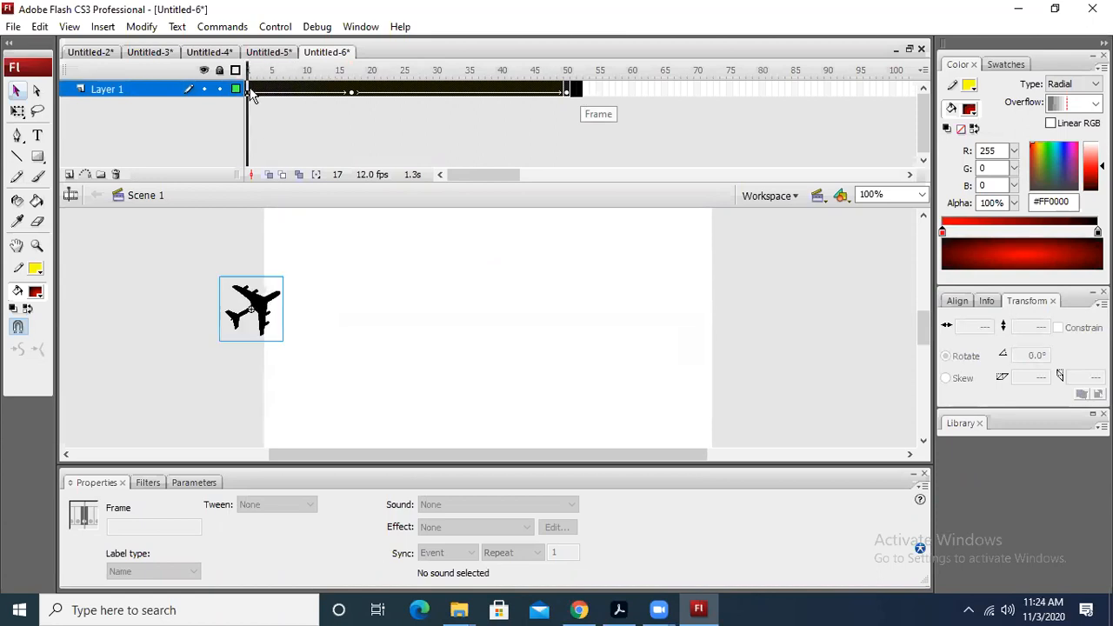
{"action": "right_click", "coordinate": [264, 94]}
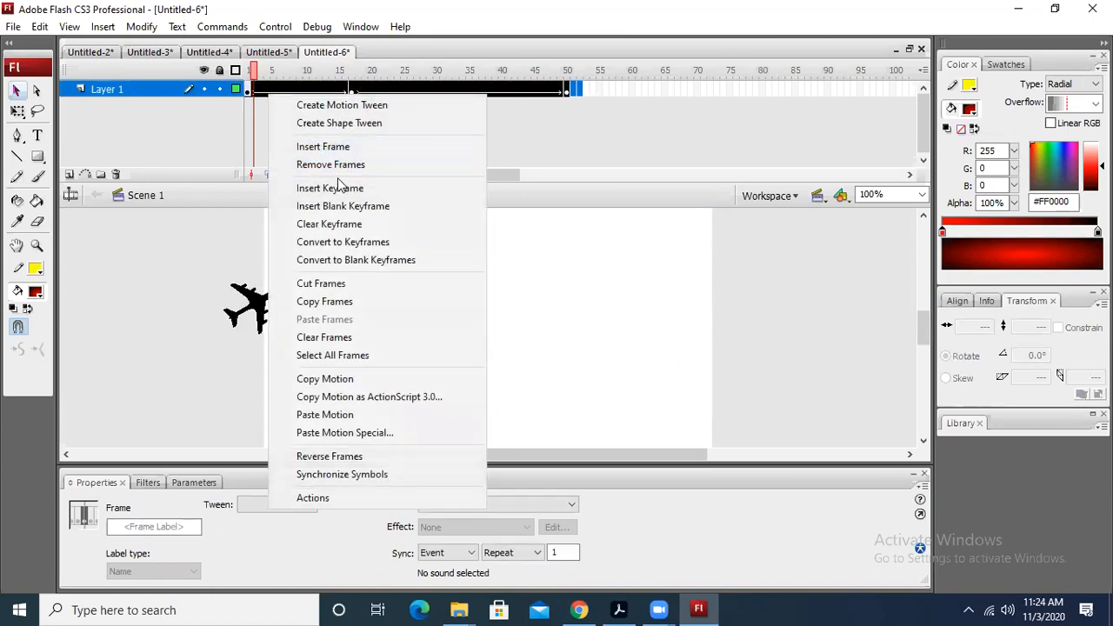
{"action": "left_click", "coordinate": [336, 164]}
{"action": "left_click_drag", "start_coordinate": [276, 326], "coordinate": [211, 361]}
{"action": "left_click", "coordinate": [339, 300]}
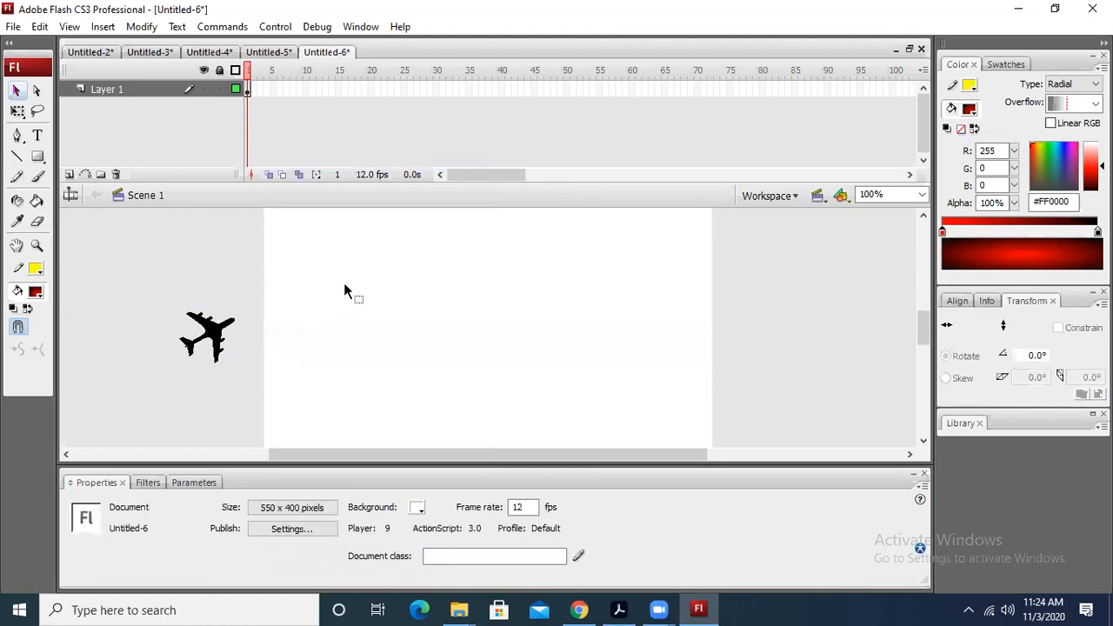
Add a new layer and import the Background picture from the Desktop's Lab Activity 1 folder onto its first frame.
{"action": "left_click", "coordinate": [69, 174]}
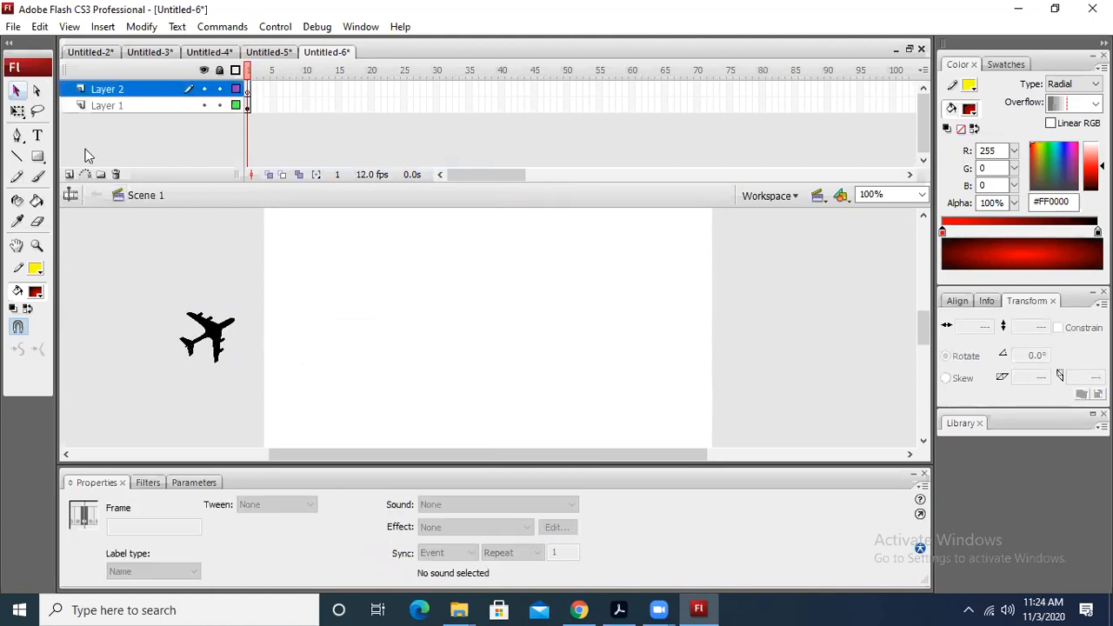
{"action": "left_click", "coordinate": [247, 89]}
{"action": "left_click", "coordinate": [13, 26]}
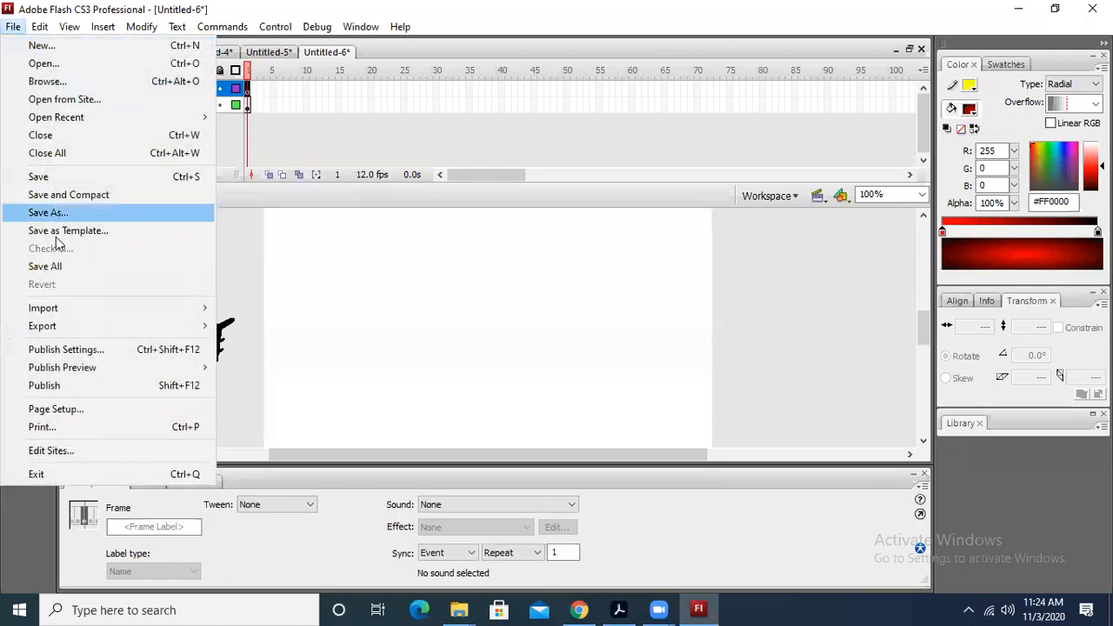
{"action": "mouse_move", "coordinate": [76, 315]}
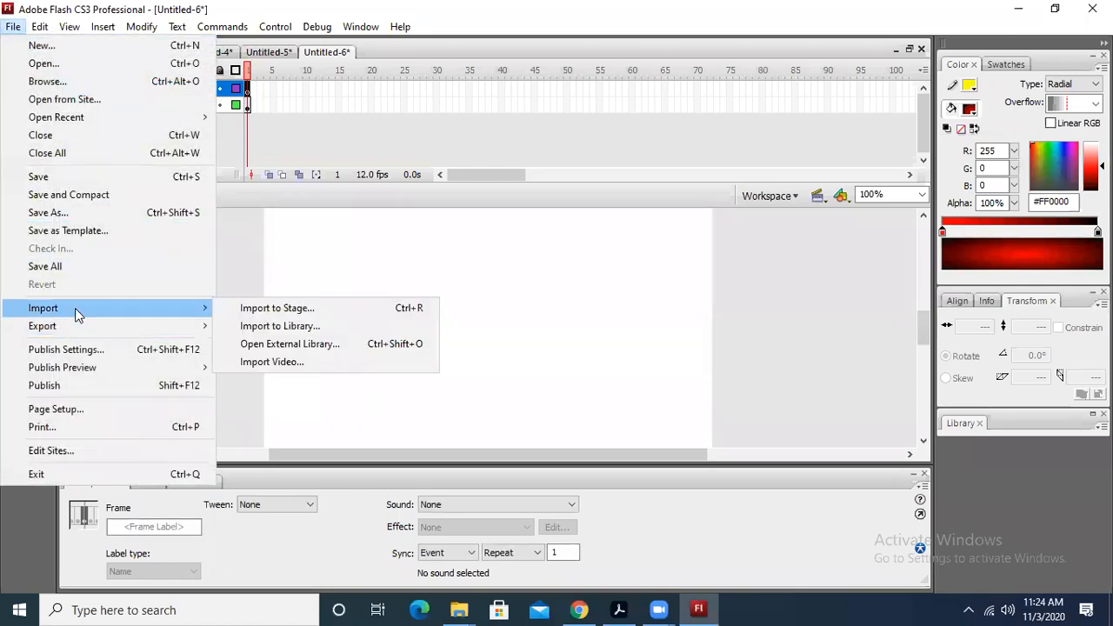
{"action": "left_click", "coordinate": [308, 309]}
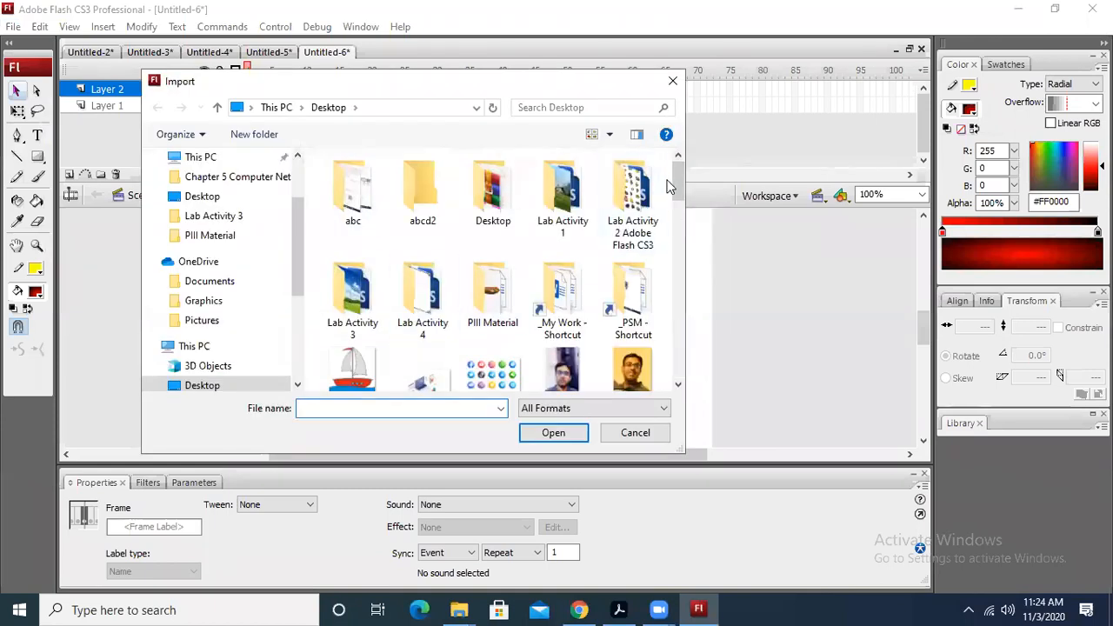
{"action": "mouse_move", "coordinate": [676, 181]}
{"action": "left_mouse_down"}
{"action": "mouse_move", "coordinate": [681, 379]}
{"action": "mouse_move", "coordinate": [681, 252]}
{"action": "left_mouse_up"}
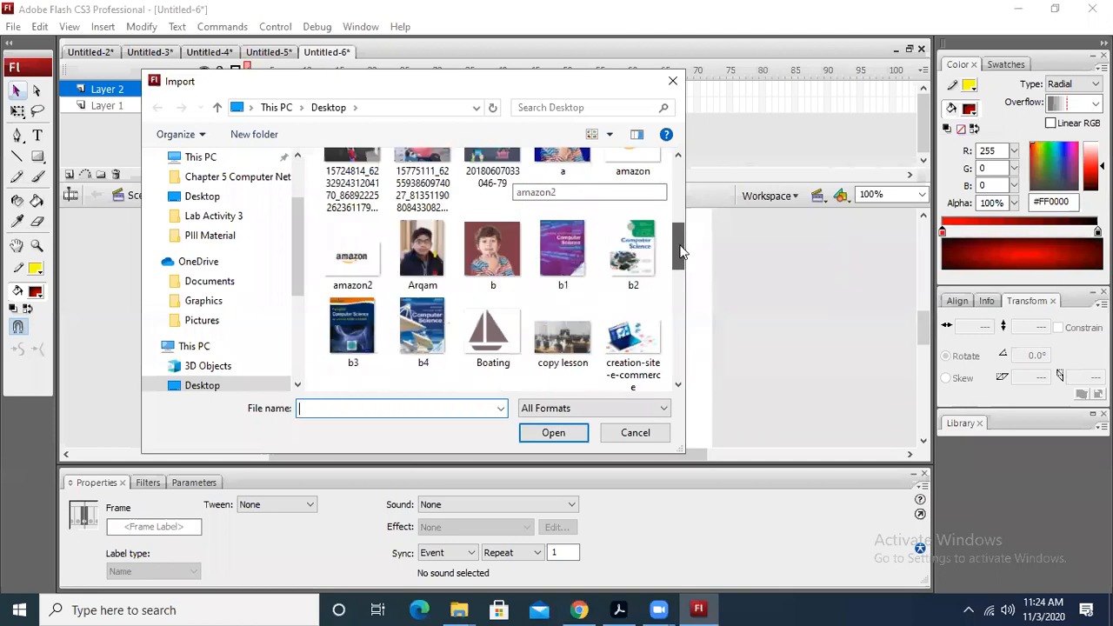
{"action": "left_click", "coordinate": [241, 390]}
{"action": "left_click_drag", "start_coordinate": [684, 214], "coordinate": [684, 190]}
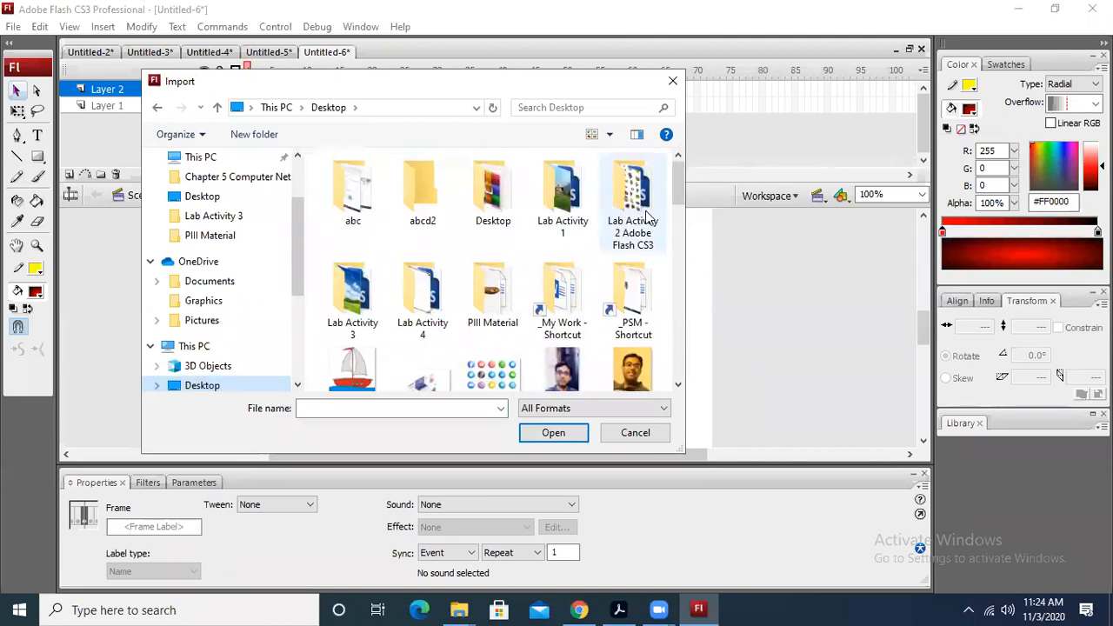
{"action": "double_click", "coordinate": [569, 188]}
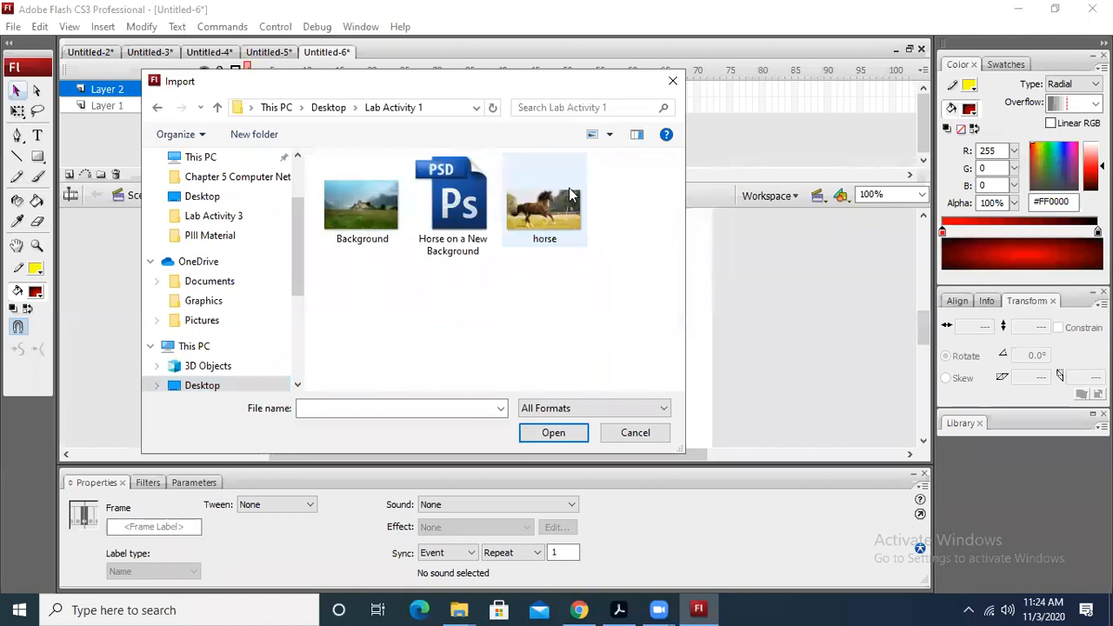
{"action": "double_click", "coordinate": [373, 209]}
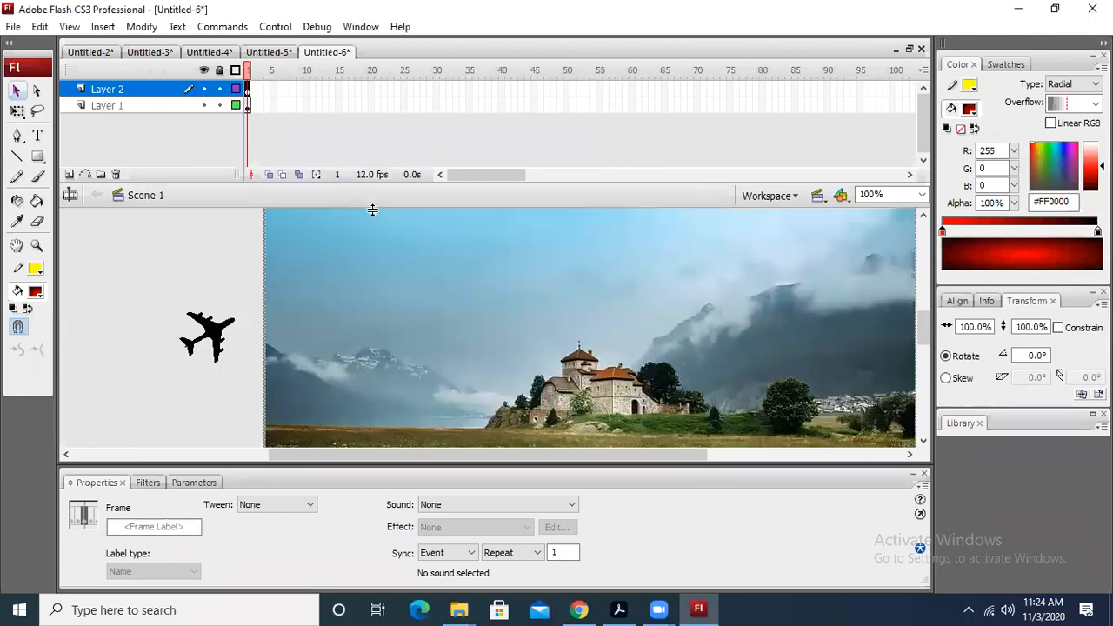
Set the background picture's width to 550 and height to 400.
{"action": "left_click_drag", "start_coordinate": [589, 308], "coordinate": [502, 318]}
{"action": "left_click_drag", "start_coordinate": [461, 348], "coordinate": [548, 309]}
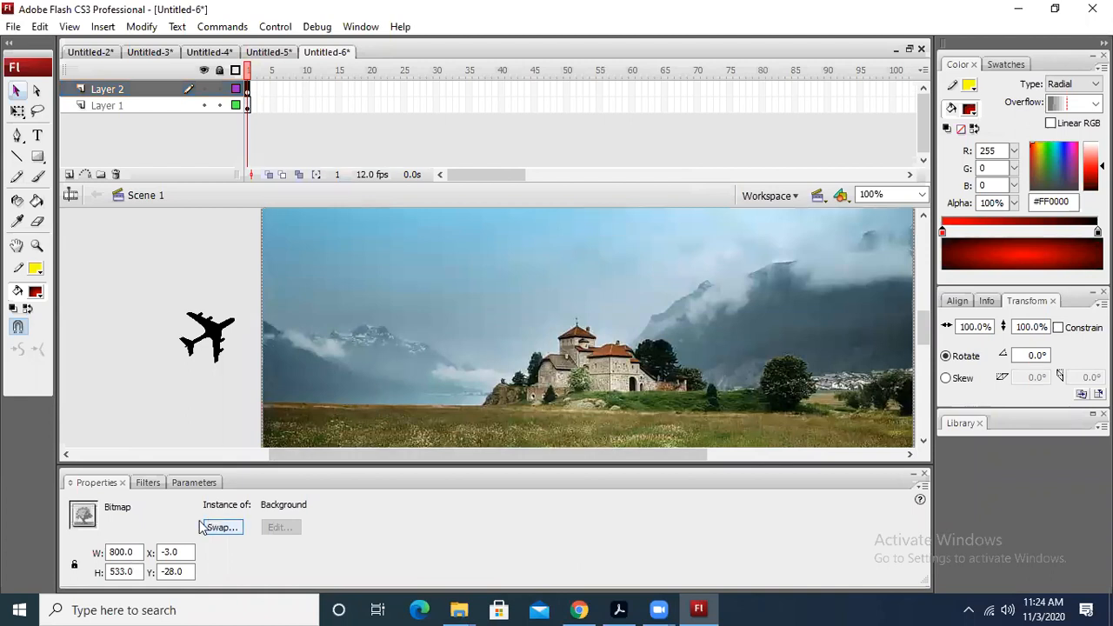
{"action": "left_click", "coordinate": [131, 551]}
{"action": "type", "text": "900"}
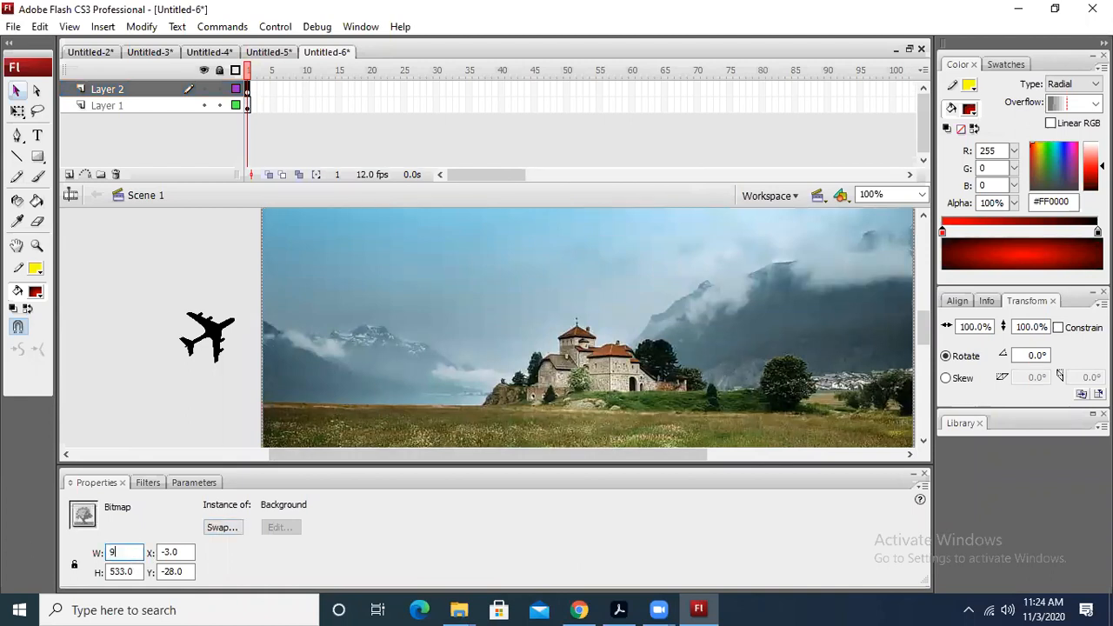
{"action": "key", "text": "Return"}
{"action": "type", "text": "550"}
{"action": "left_click", "coordinate": [131, 571]}
{"action": "type", "text": "400"}
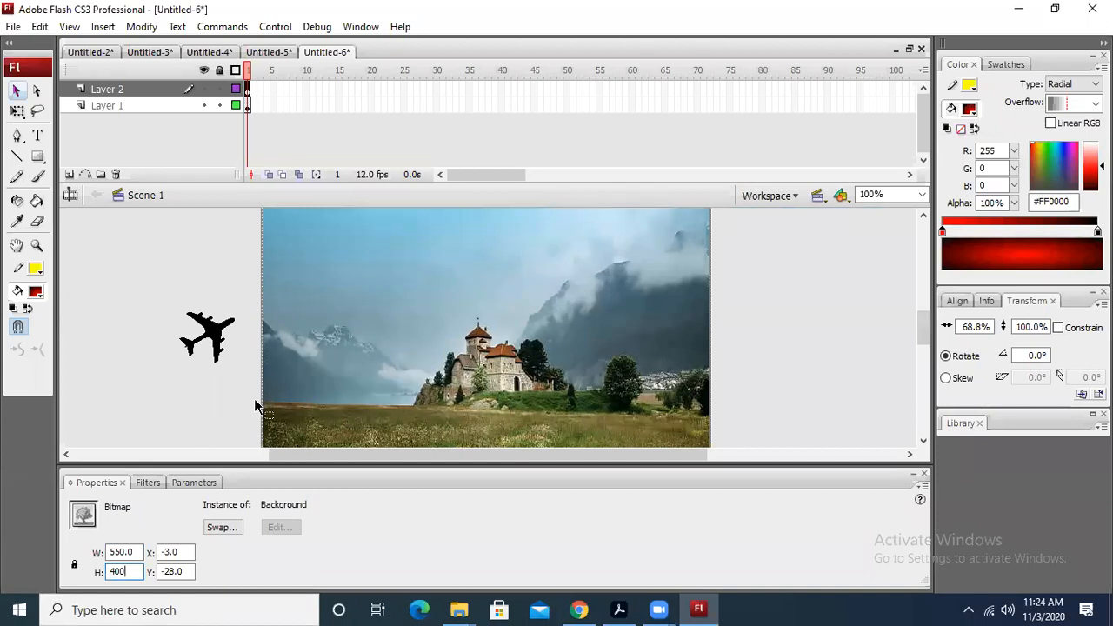
{"action": "key", "text": "Return"}
Move the background picture so it exactly covers the stage, and deselect it.
{"action": "left_click_drag", "start_coordinate": [426, 288], "coordinate": [444, 357]}
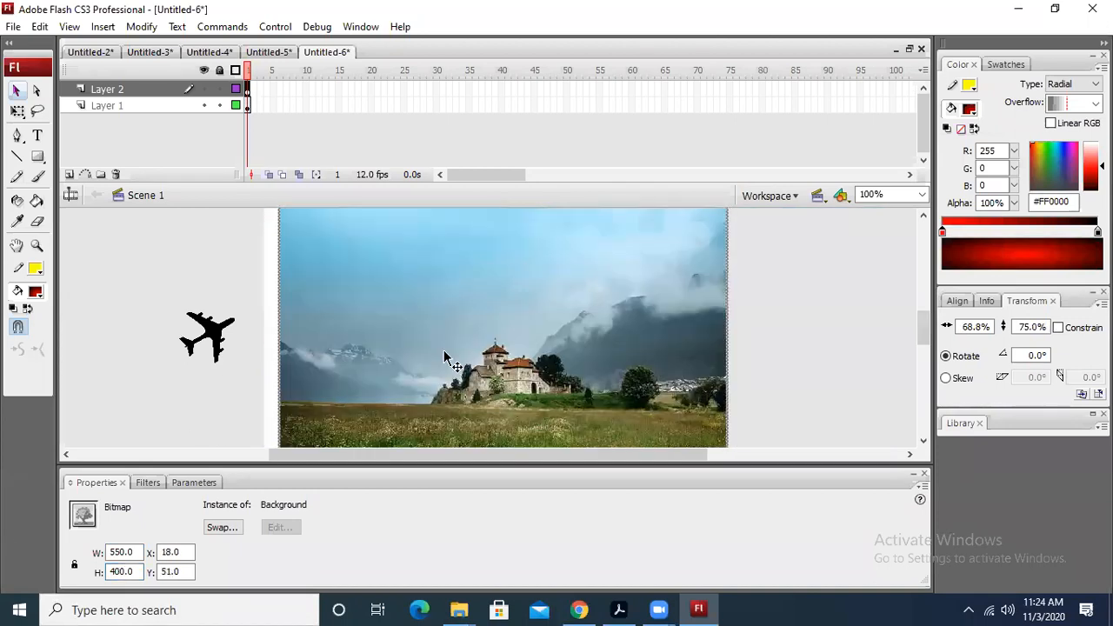
{"action": "key", "text": "ctrl+2"}
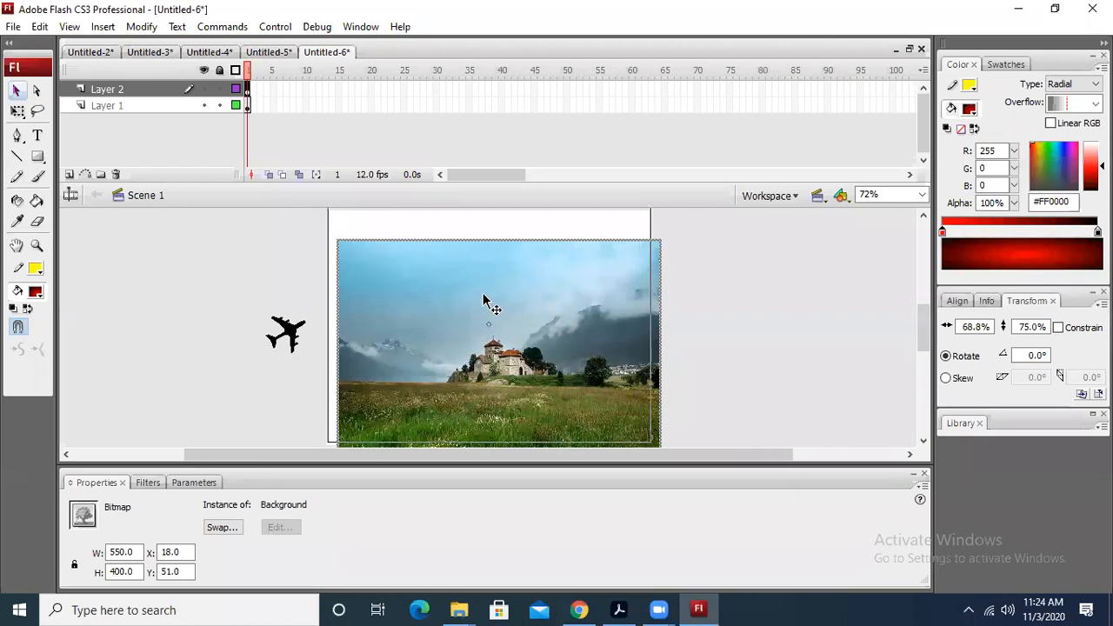
{"action": "left_click_drag", "start_coordinate": [487, 303], "coordinate": [494, 294]}
{"action": "left_click_drag", "start_coordinate": [622, 297], "coordinate": [621, 300]}
{"action": "left_click", "coordinate": [696, 293]}
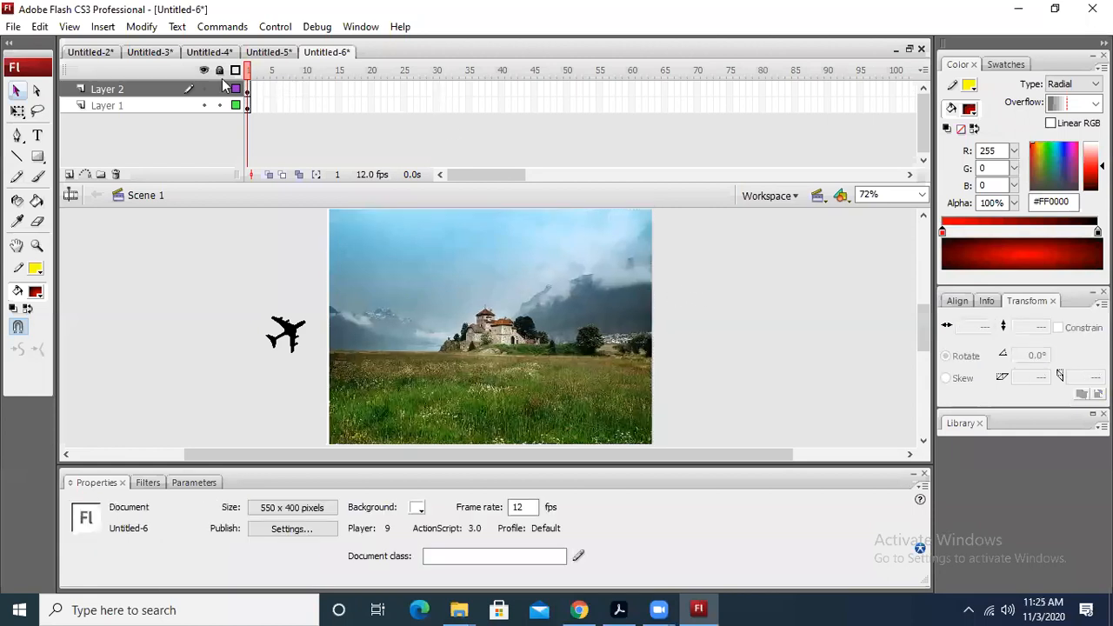
Insert a keyframe at frame 50 of Layer 2 to extend the background picture.
{"action": "left_click", "coordinate": [565, 89]}
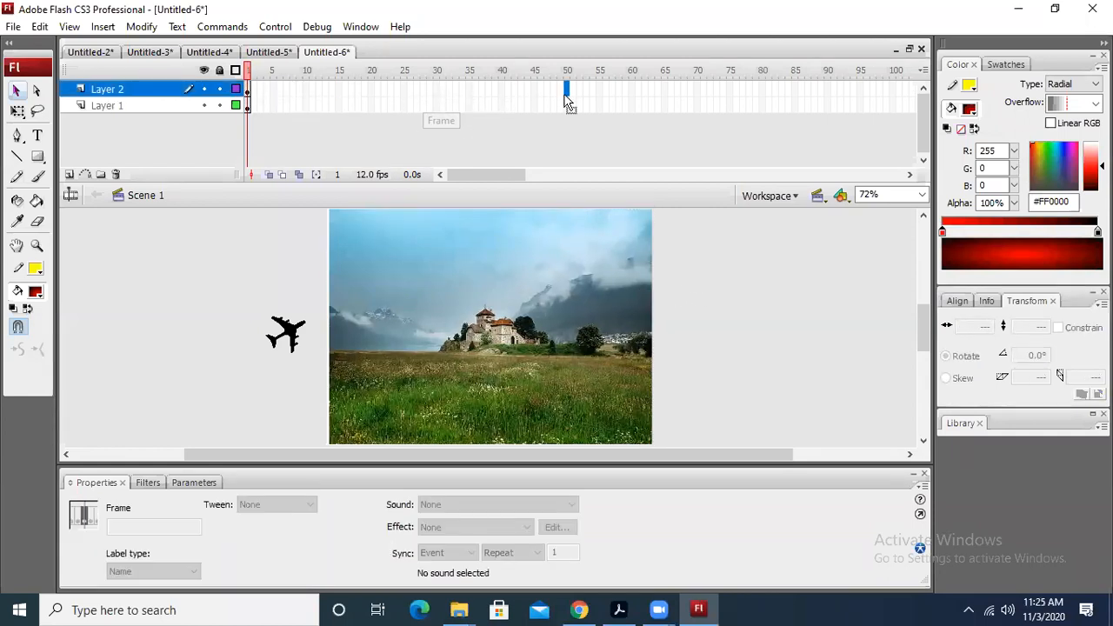
{"action": "key", "text": "F6"}
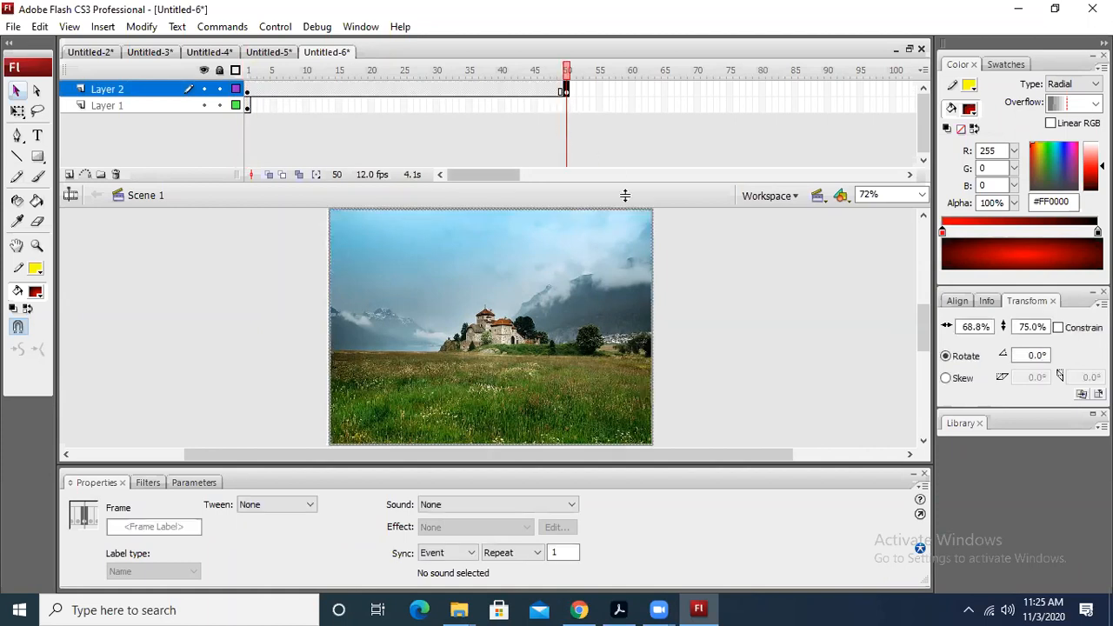
{"action": "left_click", "coordinate": [679, 268]}
Insert a keyframe at frame 50 of Layer 1 and move the plane off the stage's right side, to about X 680, Y 105.
{"action": "left_click", "coordinate": [247, 98]}
{"action": "left_click", "coordinate": [246, 99]}
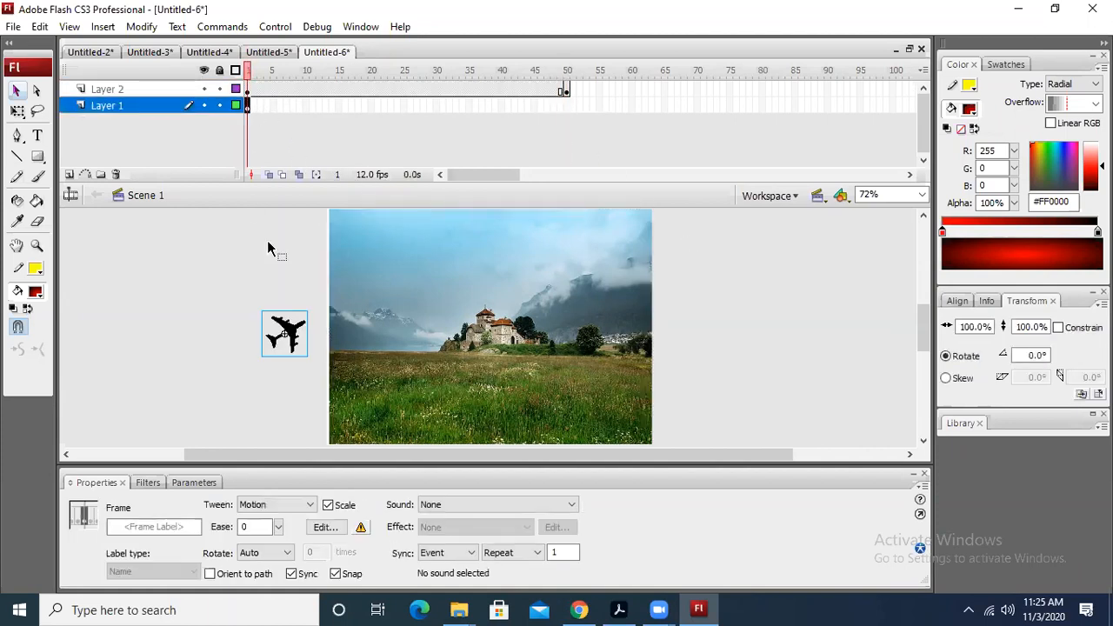
{"action": "left_click", "coordinate": [567, 104]}
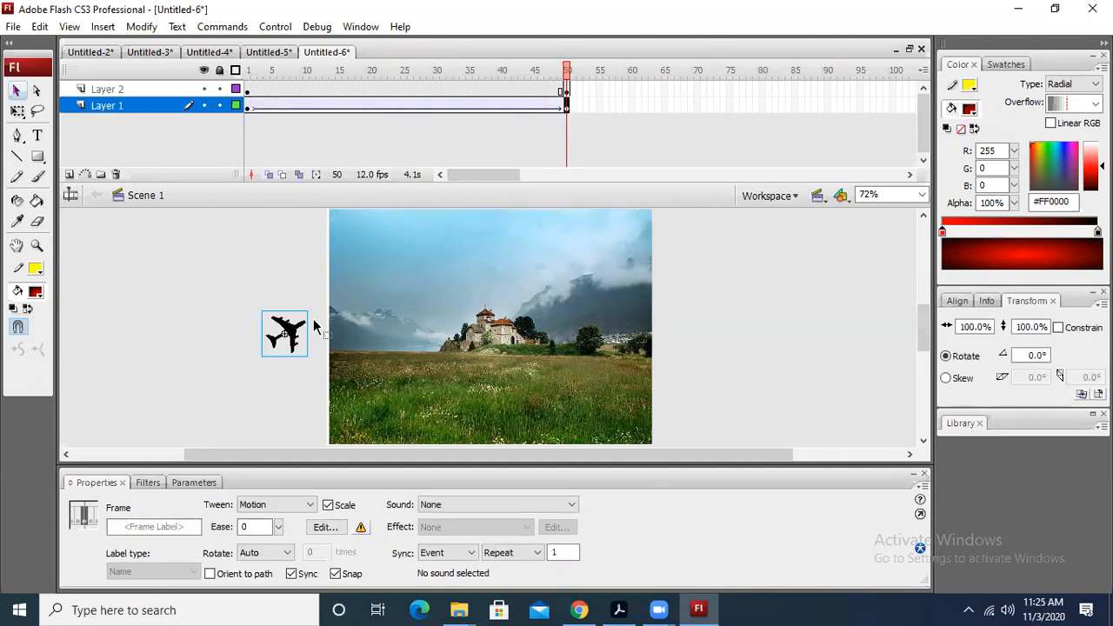
{"action": "left_click_drag", "start_coordinate": [657, 303], "coordinate": [728, 258]}
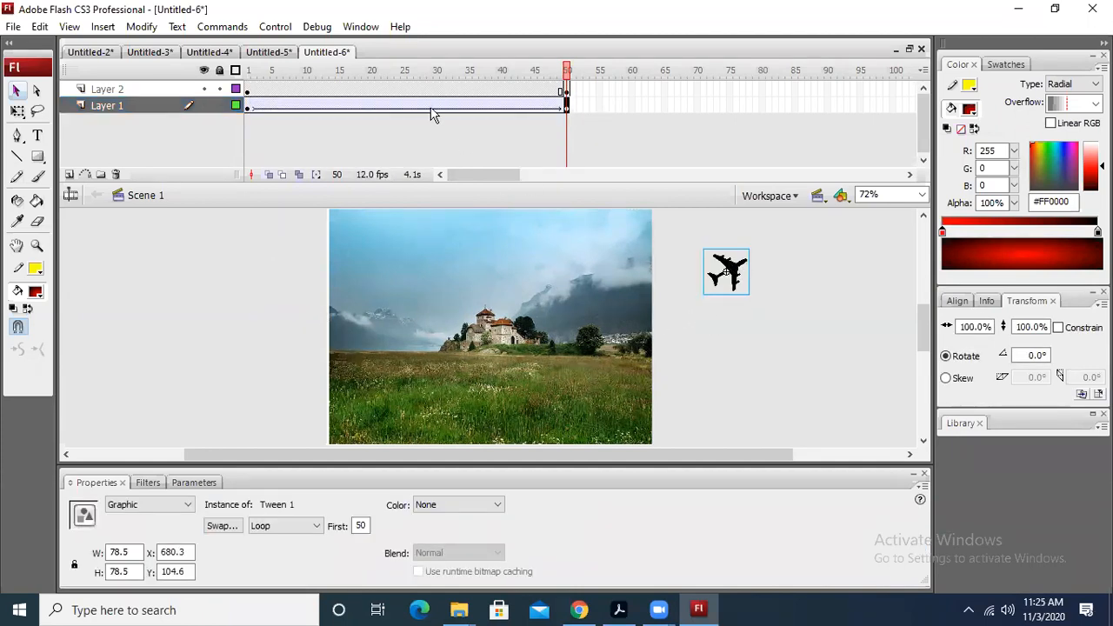